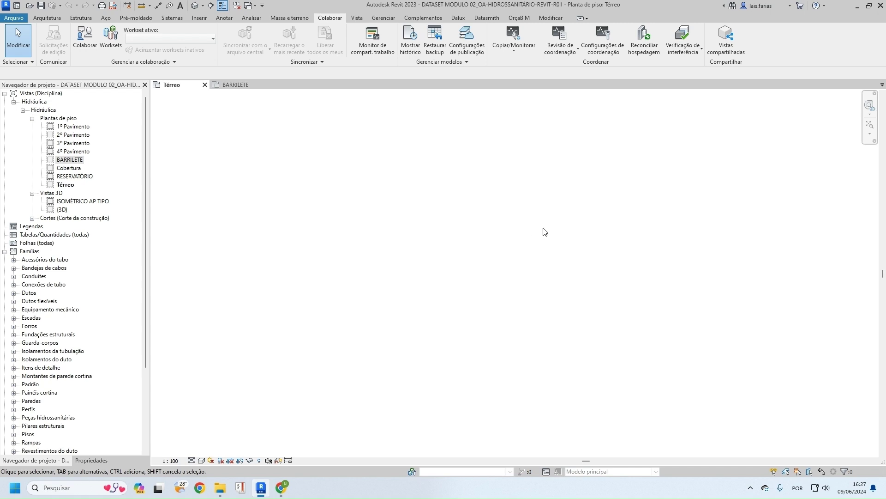
- Link DATASET MODULO 06_OA-ESTRUTURA-REVIT.rvt with automatic project base point to project base point positioning, and pin the linked model in place
click(200, 18)
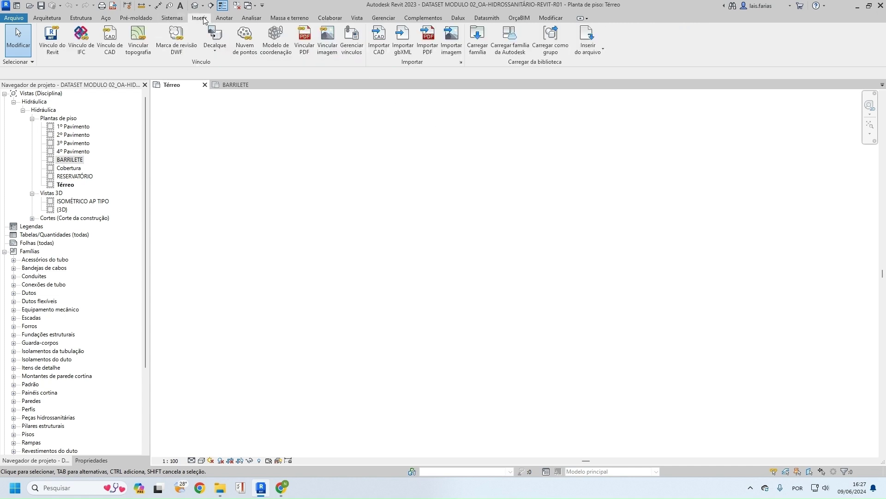
click(48, 37)
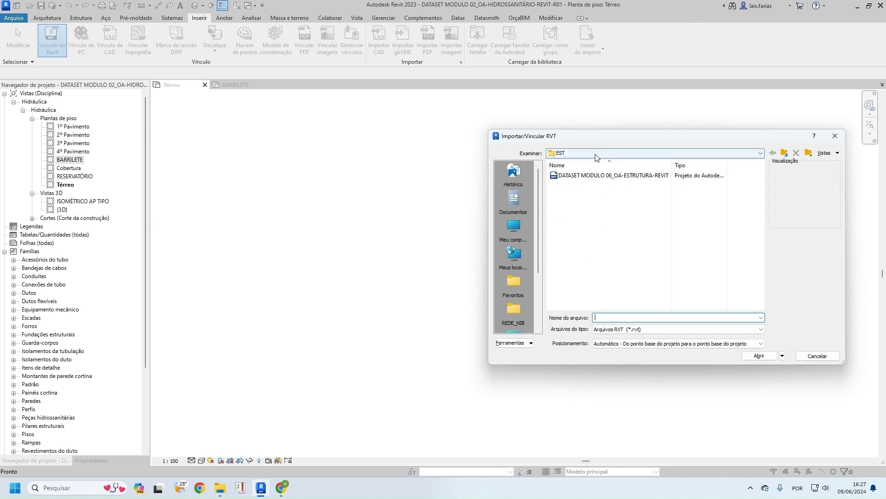
click(575, 177)
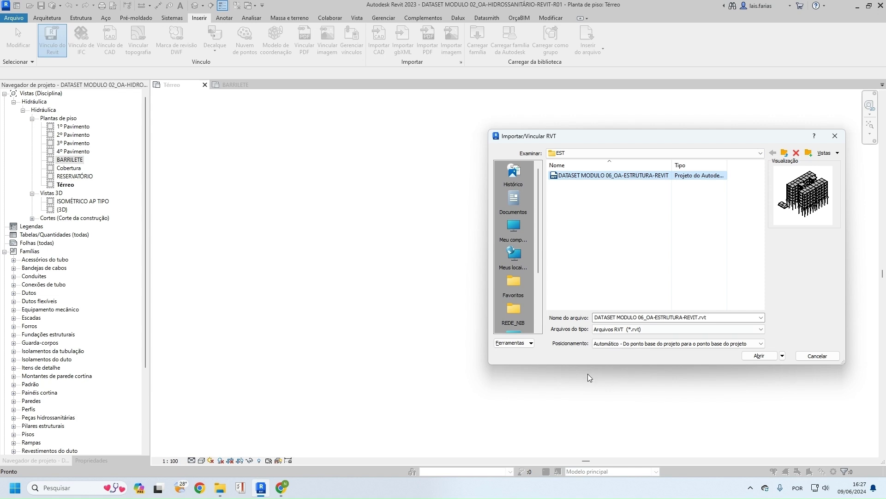
click(606, 346)
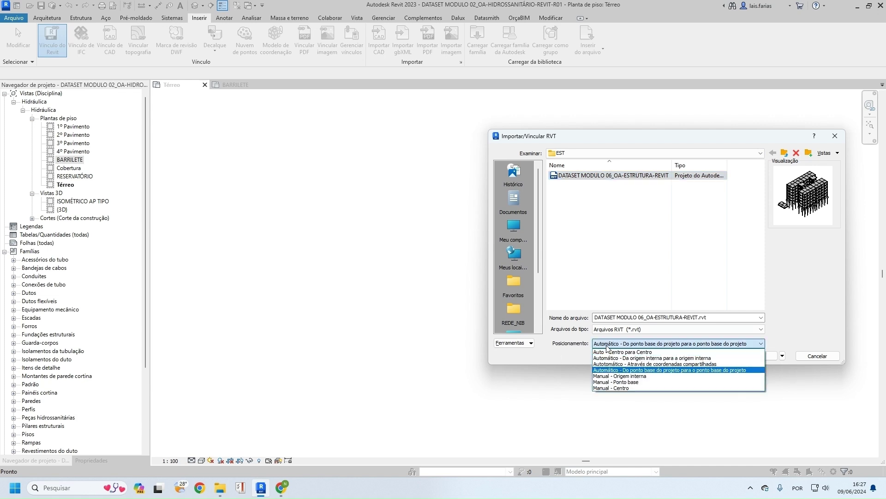
click(656, 370)
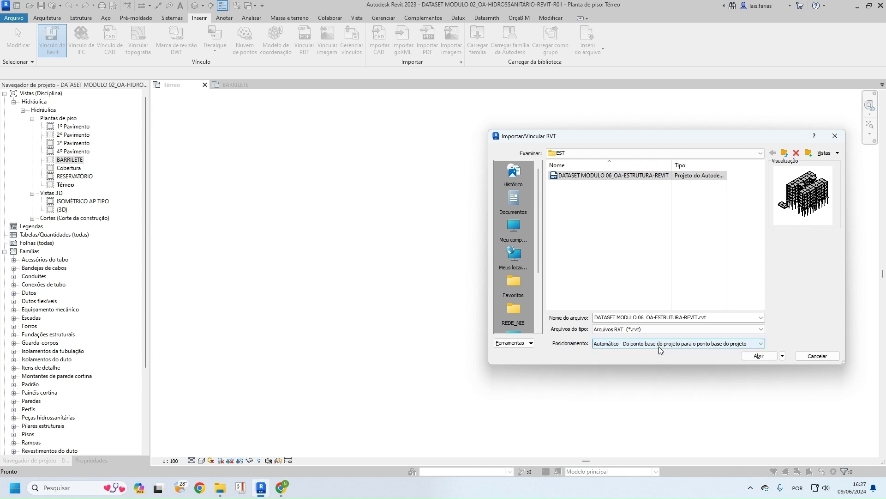
click(760, 356)
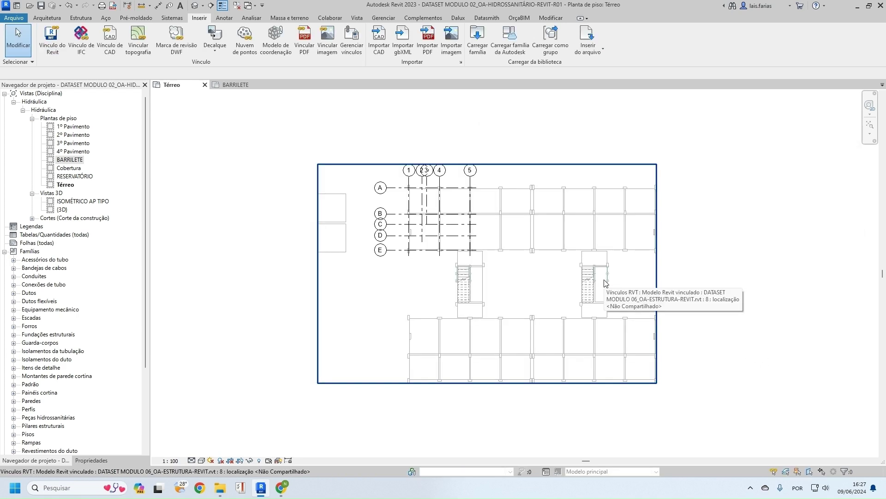
click(606, 282)
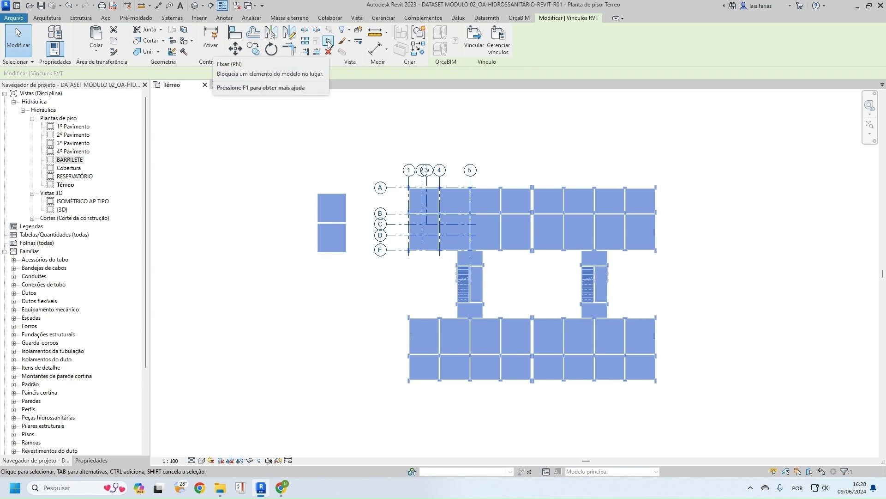
click(406, 130)
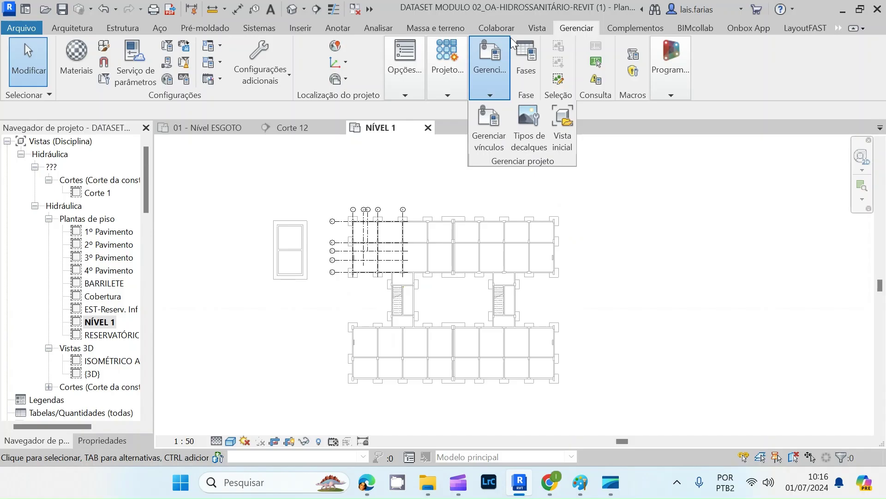
- Reload the missing DATA-SET MÓDULO 05 link from DATA-SET MÓDULO 05- R01.rvt in the Downloads folder
click(489, 129)
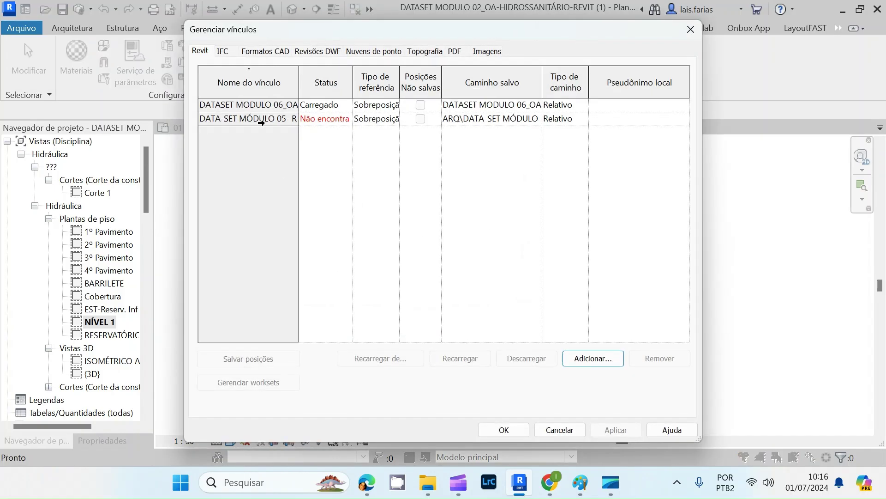
click(262, 123)
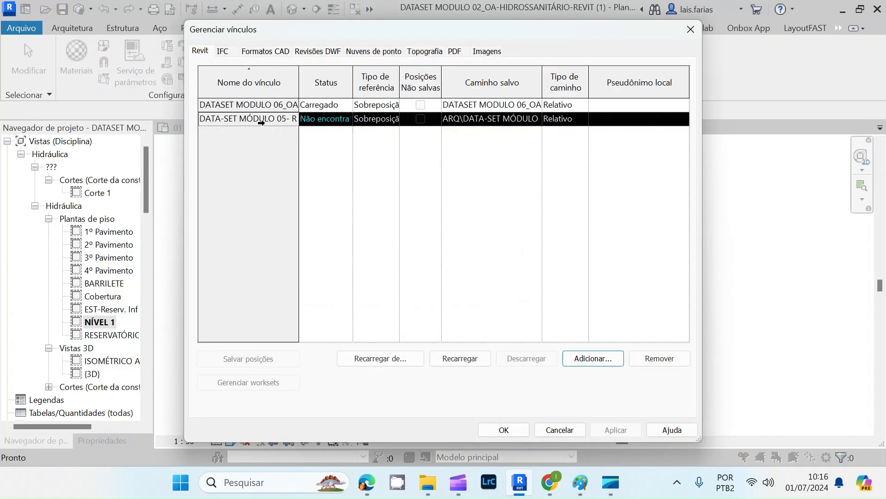
click(387, 358)
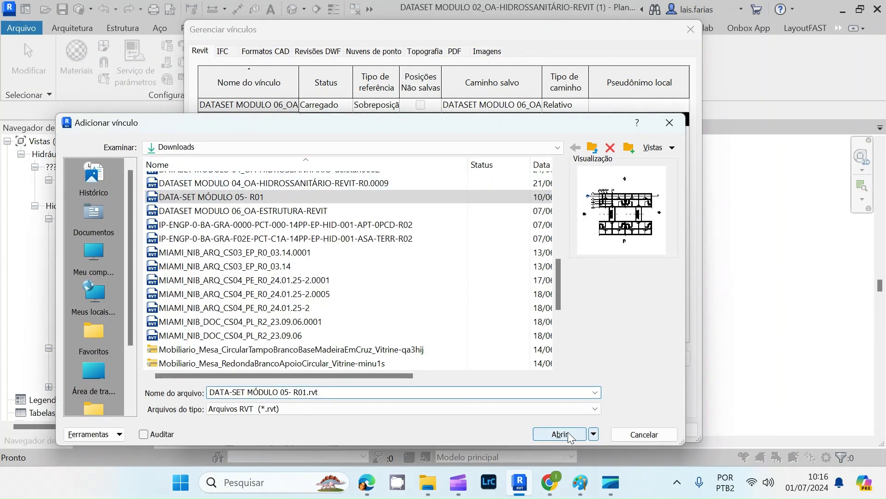
click(560, 434)
click(504, 429)
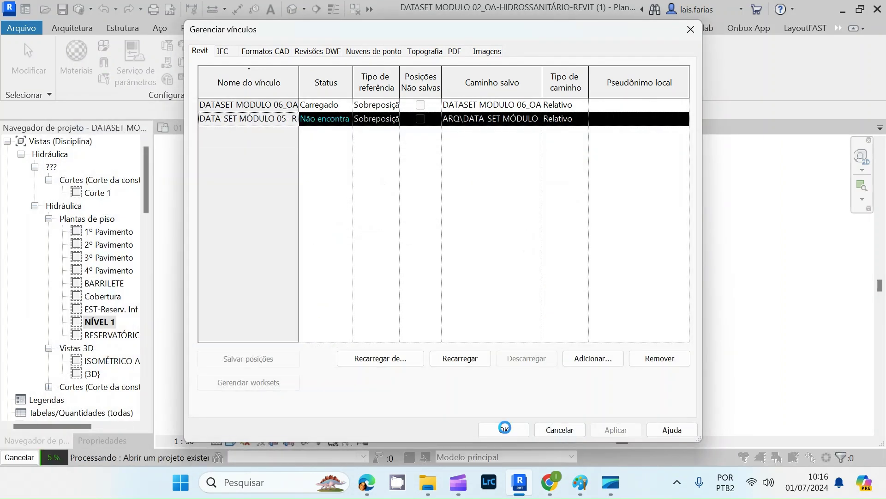
click(533, 304)
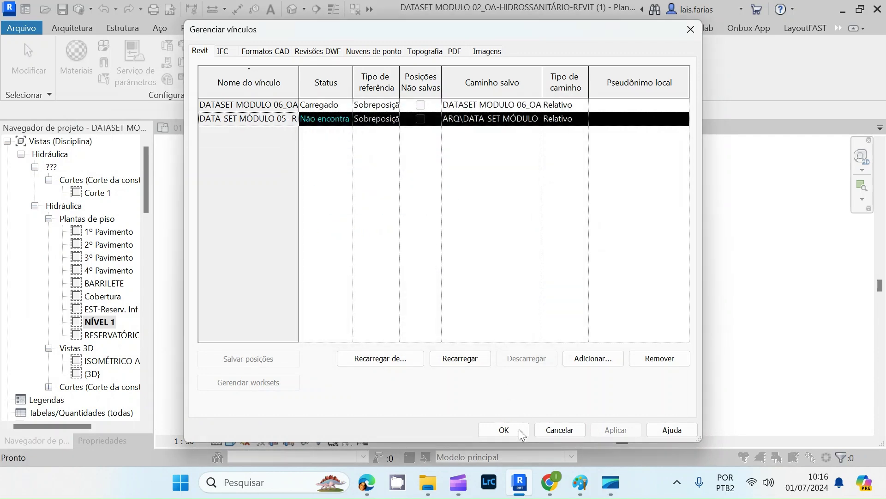
click(506, 430)
click(495, 284)
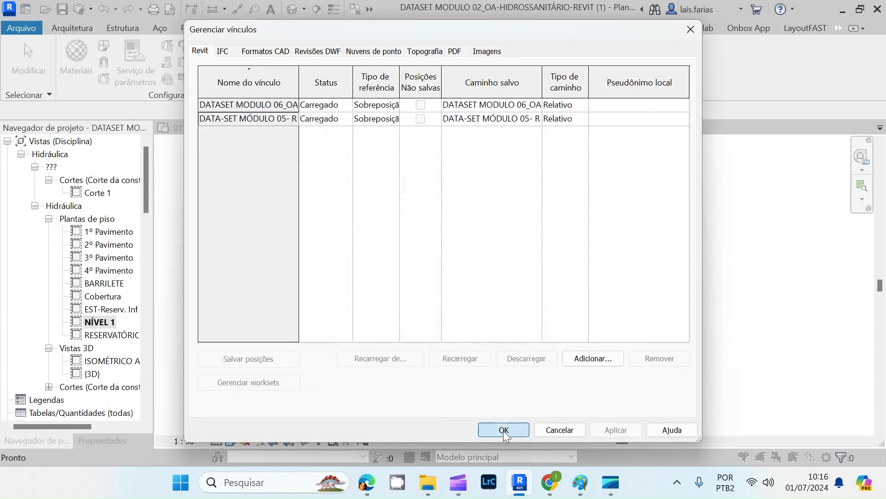
click(503, 430)
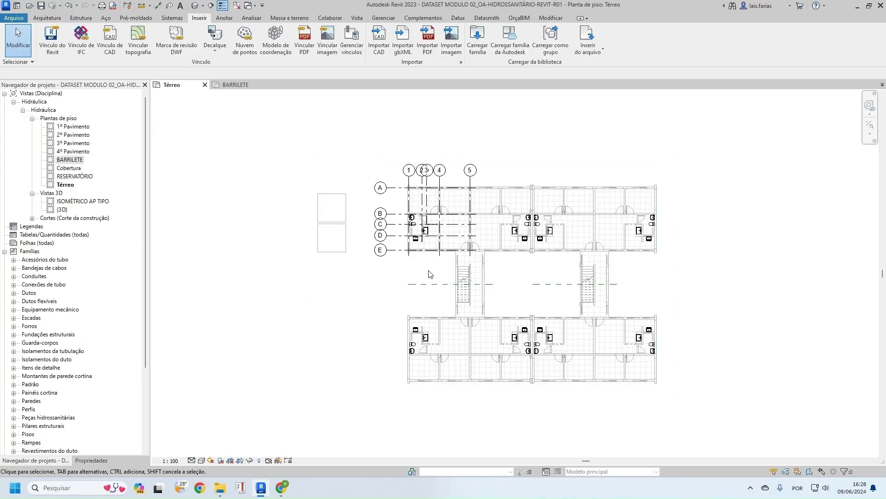
- Sketch a rectangular plan region about 0.63 by 0.28 m against the wall recess below the toilet in the bathroom near grid D
scroll(418, 231, up, 2)
scroll(417, 232, up, 4)
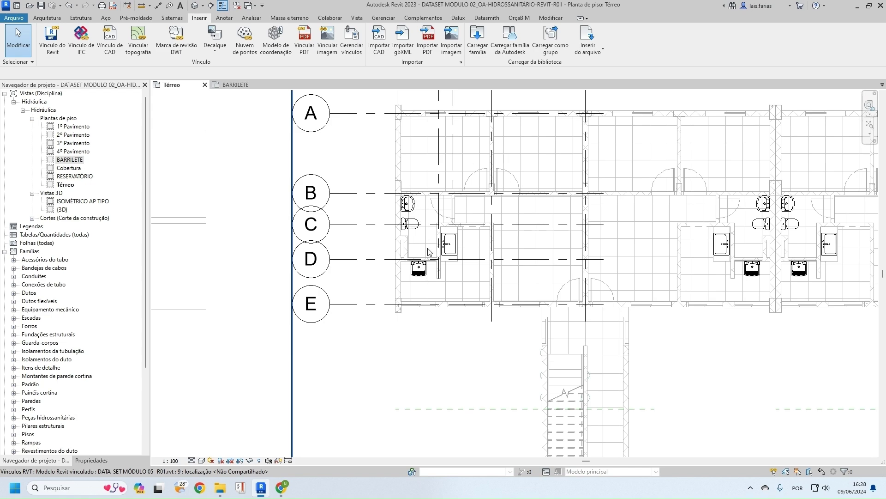
scroll(424, 222, up, 1)
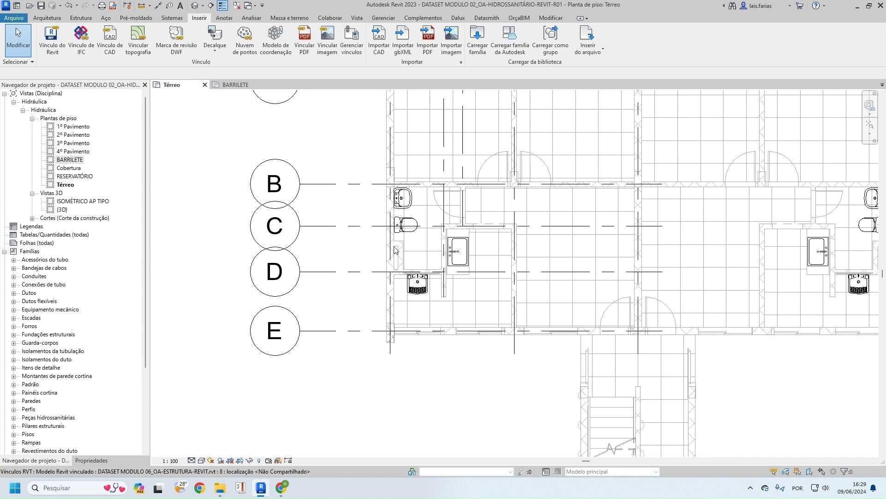
click(357, 18)
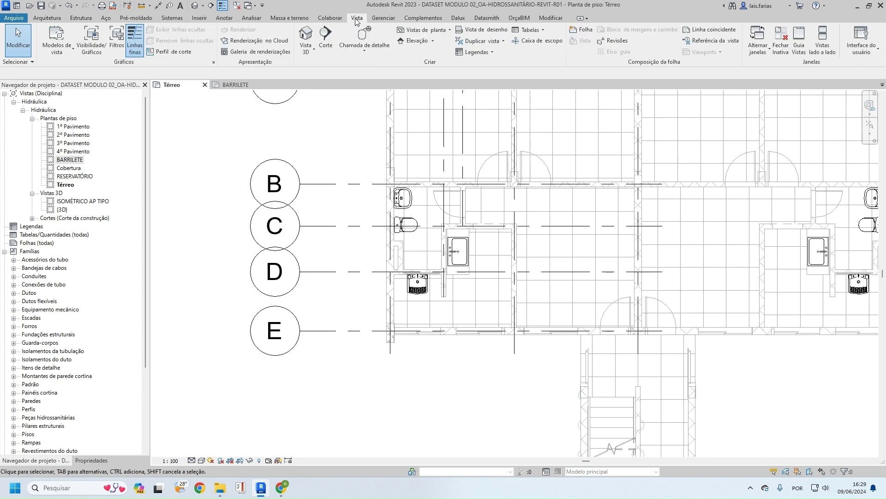
click(450, 31)
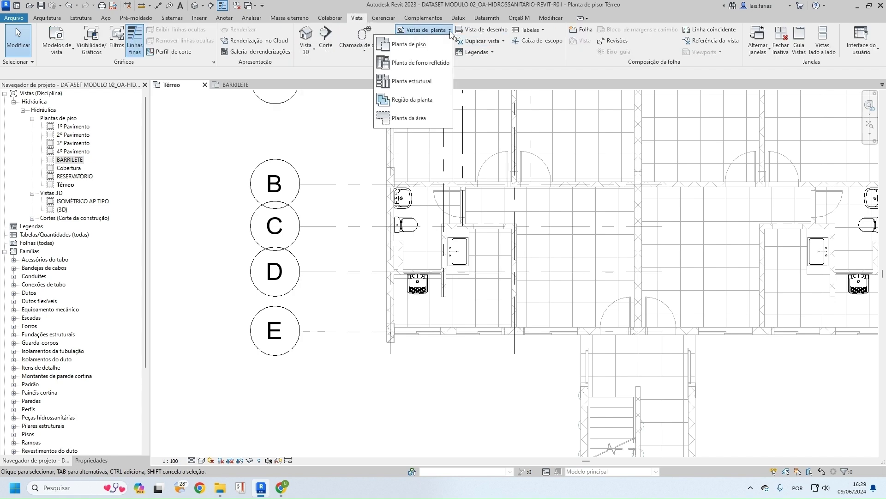
click(411, 100)
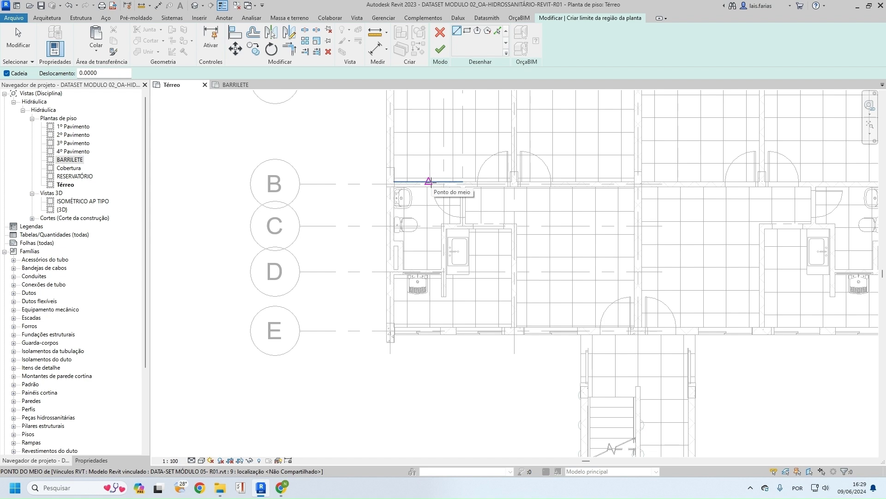
click(468, 31)
scroll(392, 267, up, 5)
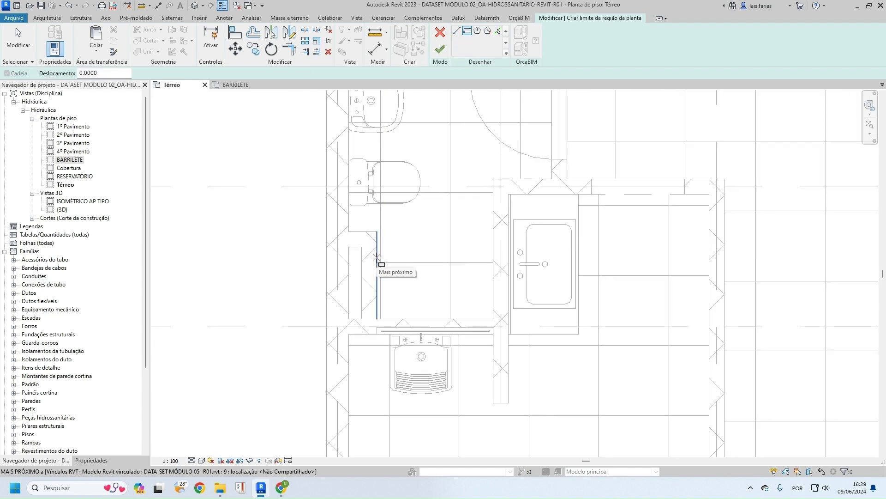
click(377, 257)
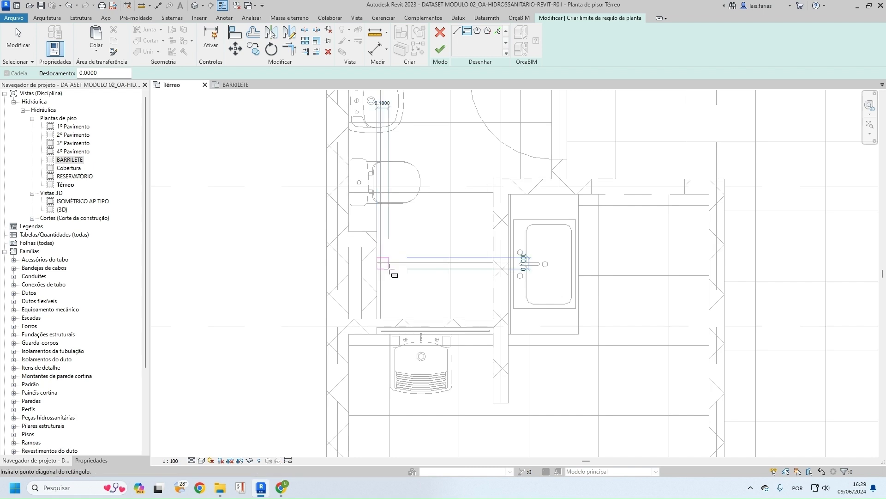
click(451, 289)
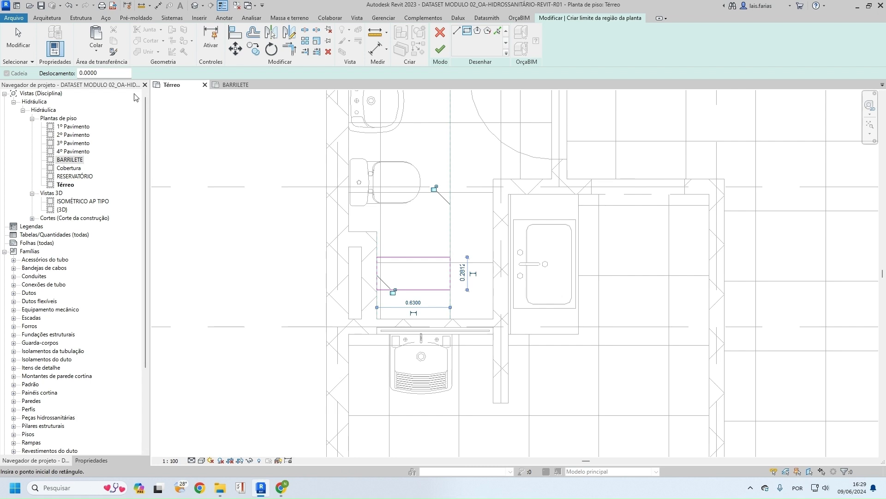
- Set the plan region's view range cut plane offset to 2.1 and finish the region sketch
click(91, 461)
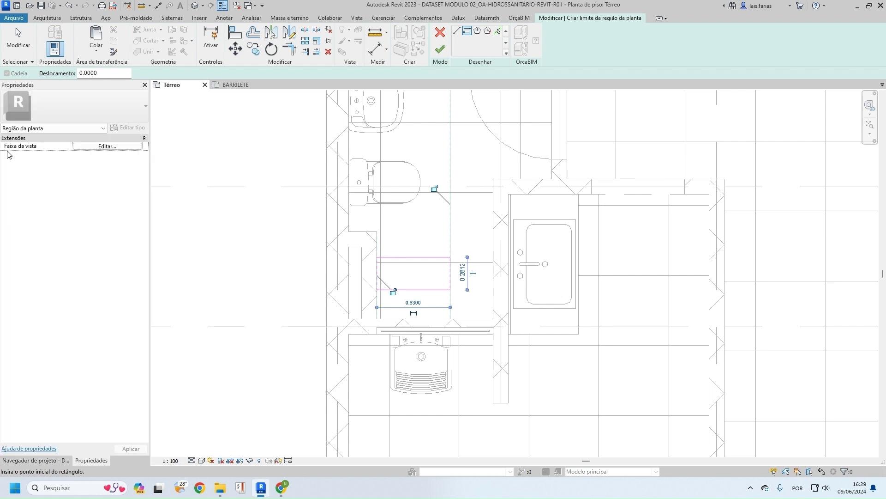
click(107, 146)
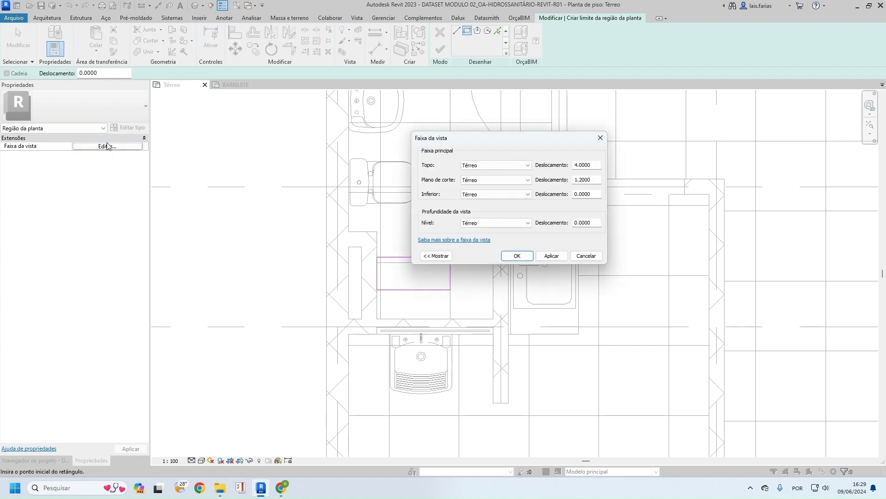
click(594, 180)
drag(587, 180, 573, 183)
text(2.1)
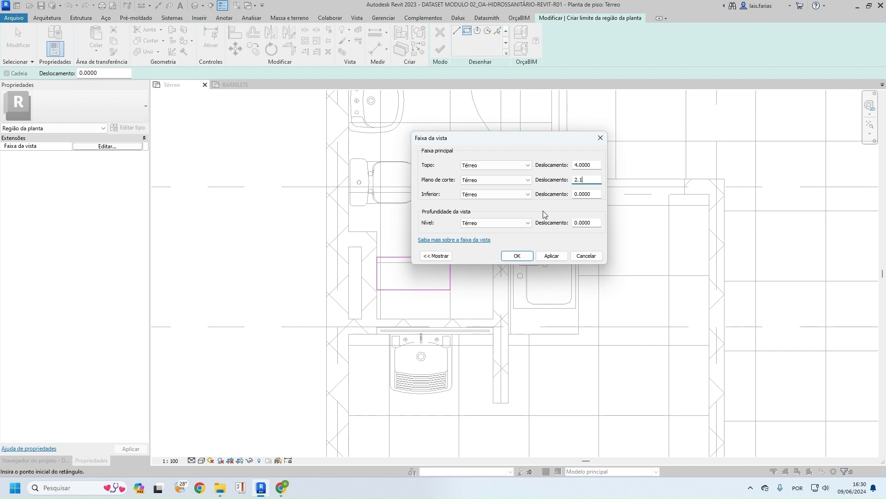
click(552, 256)
click(515, 256)
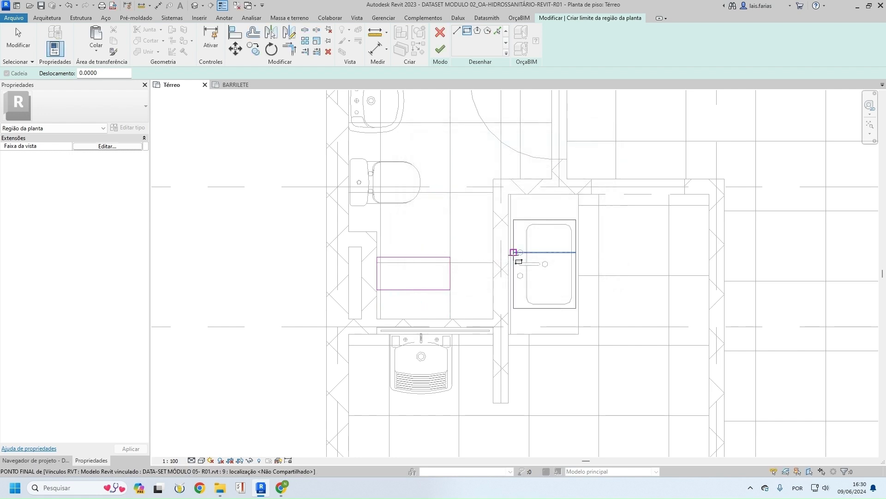
click(439, 50)
- Shrink the plan region from its upper and lower edges so that it closely frames the shower head
scroll(393, 286, up, 3)
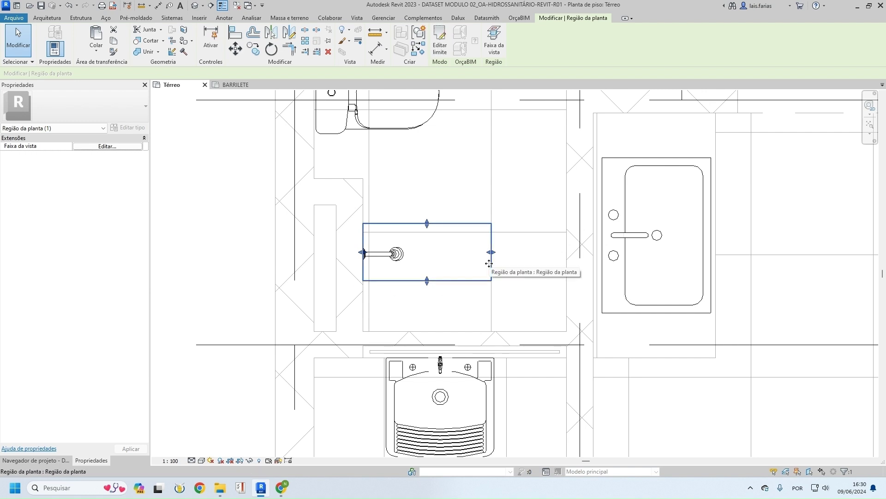
drag(427, 224, 427, 244)
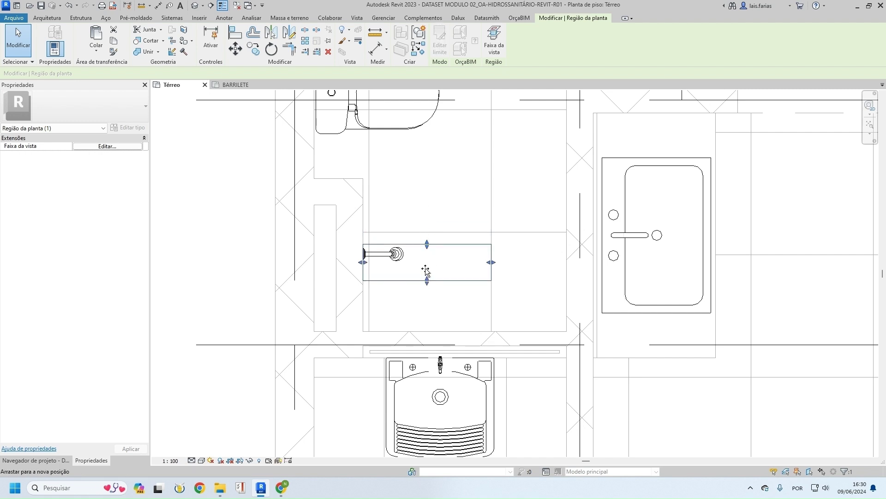
drag(427, 281, 409, 254)
click(432, 268)
scroll(432, 269, down, 4)
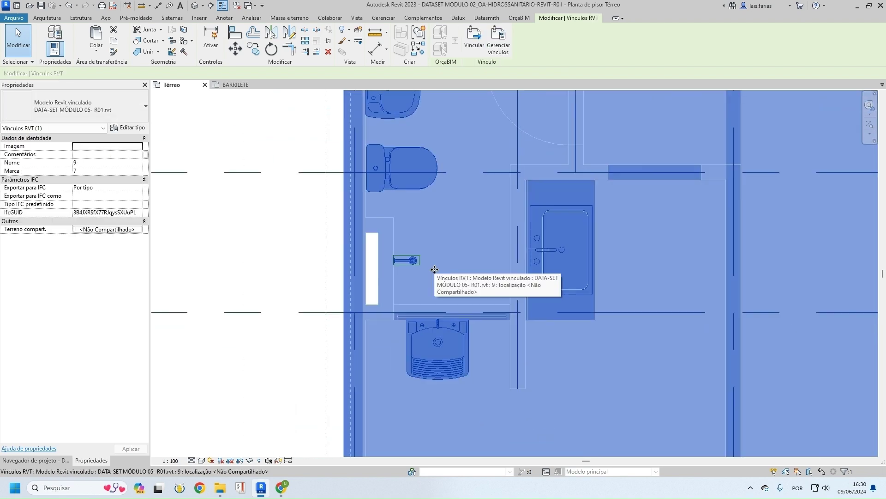
click(355, 265)
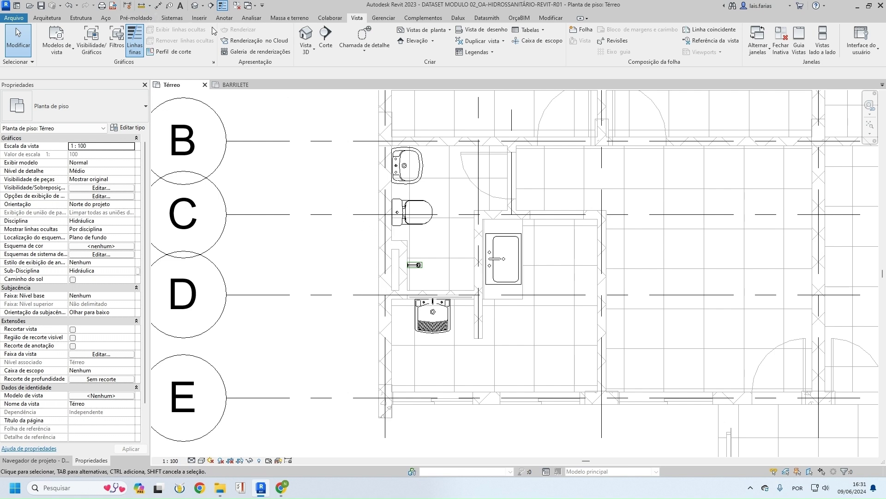
- Start Copy/Monitor on the linked architectural model DATA-SET MÓDULO 05- R01.rvt
click(330, 18)
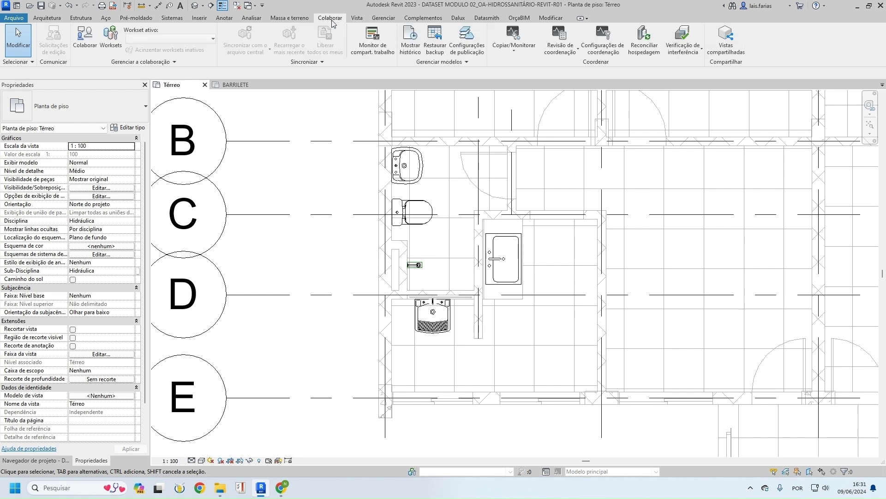
click(531, 53)
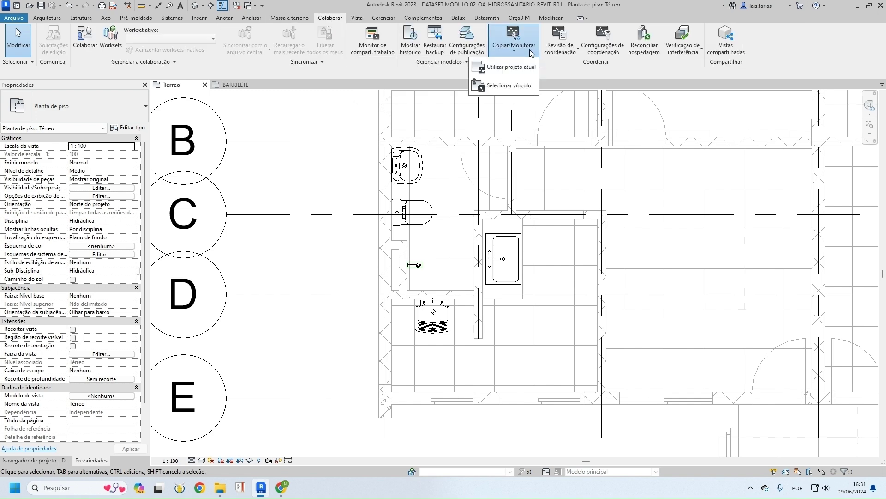
click(514, 86)
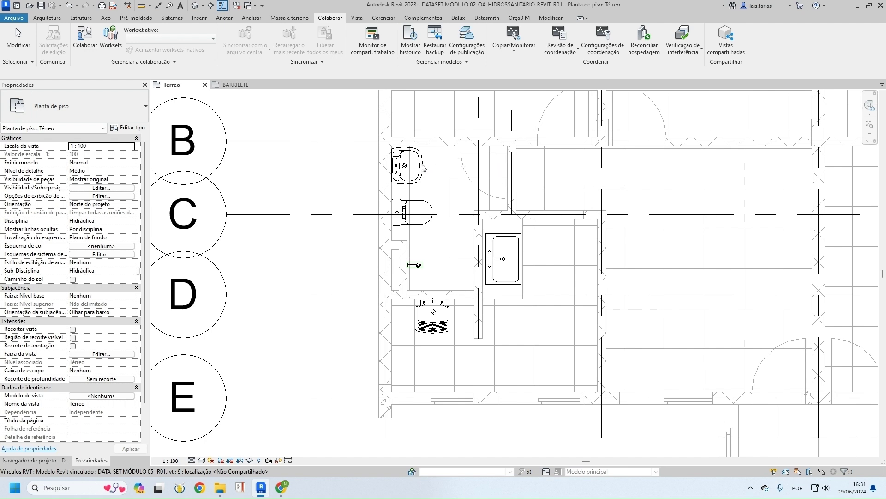
click(501, 156)
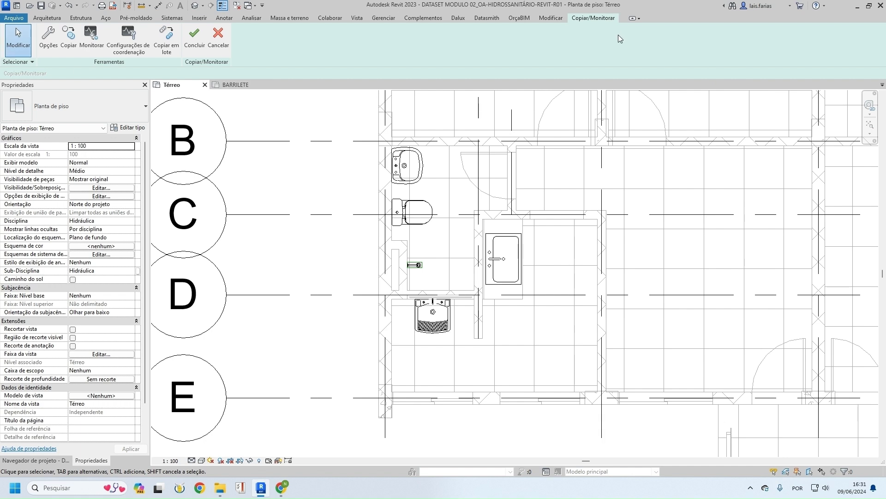
- Start a multiple copy of linked fixtures and select the bathroom washbasin, toilet, shower, laundry tank and kitchen sink
click(68, 32)
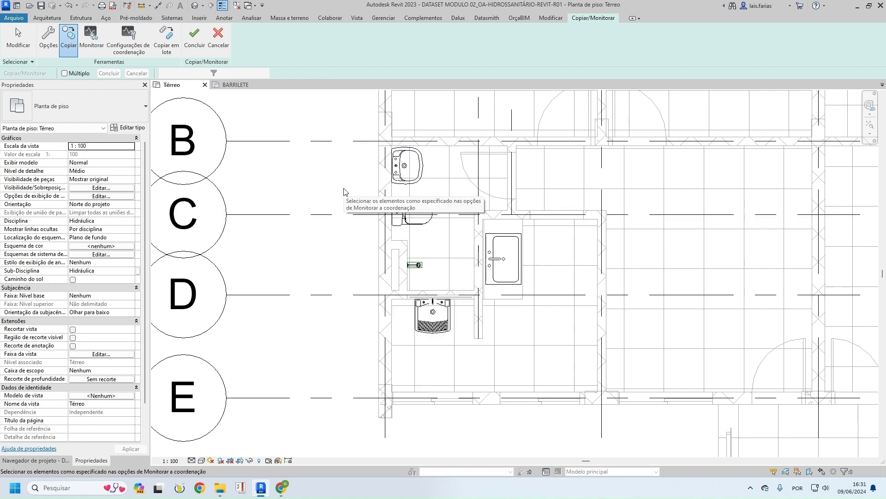
click(65, 73)
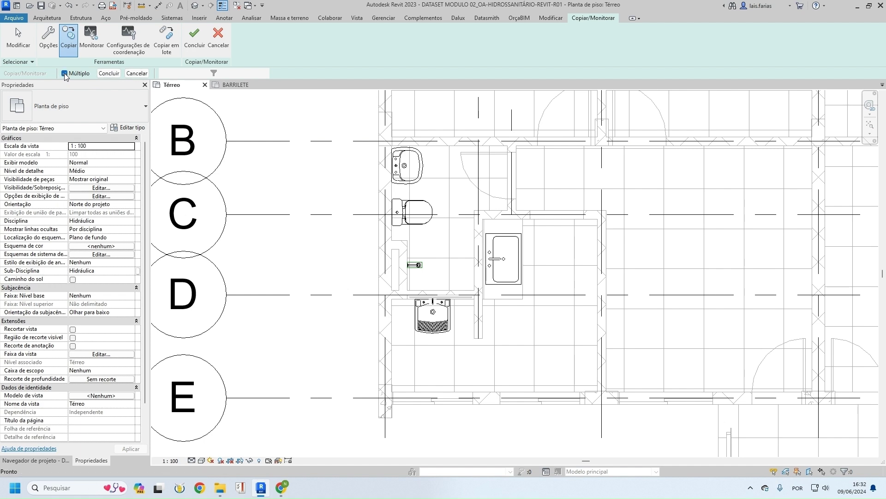
click(421, 161)
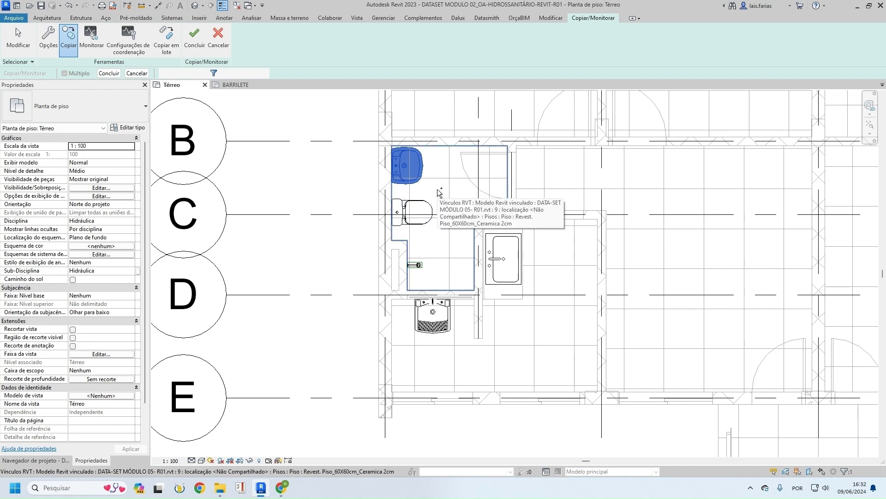
click(417, 212)
click(414, 265)
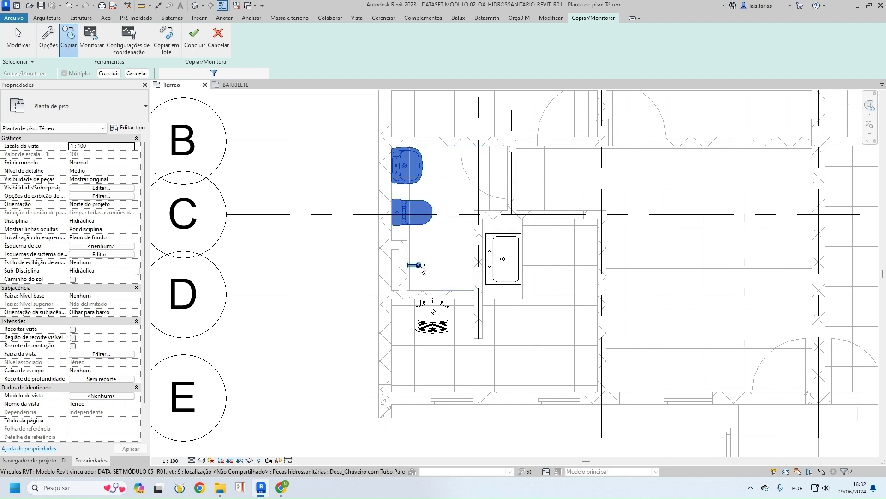
click(441, 318)
click(441, 319)
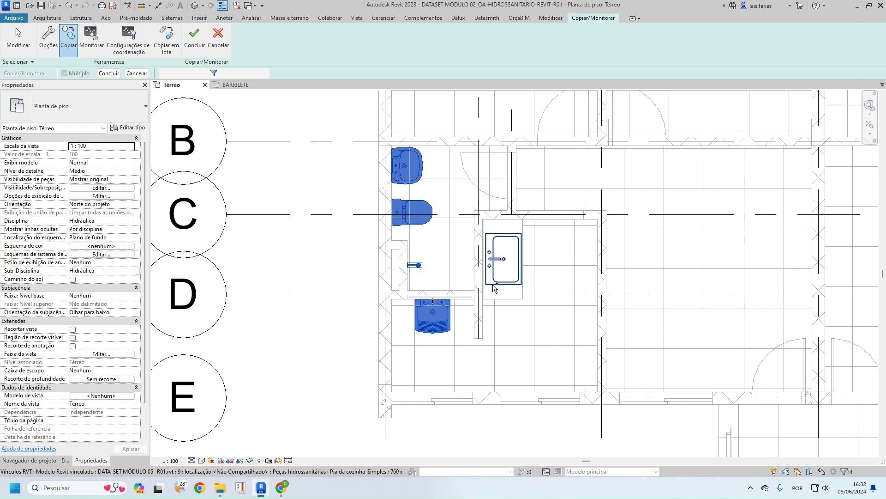
click(504, 258)
- Add the Hose_Bibb_9380 tap over the laundry tank to the selection and complete the multiple copy
scroll(430, 305, up, 5)
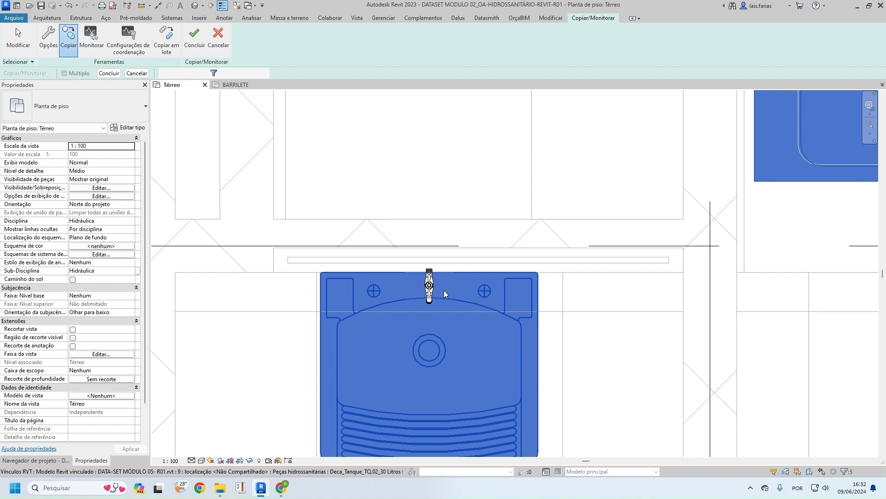
click(431, 285)
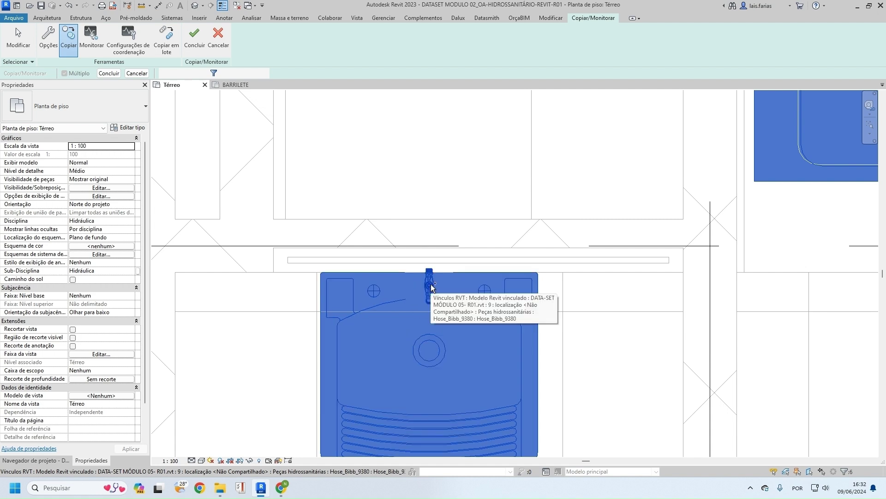
scroll(430, 287, down, 4)
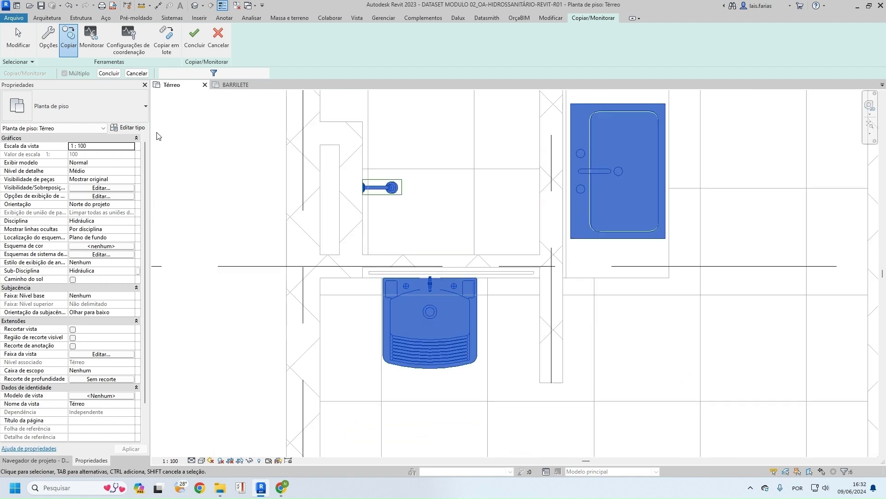
click(108, 74)
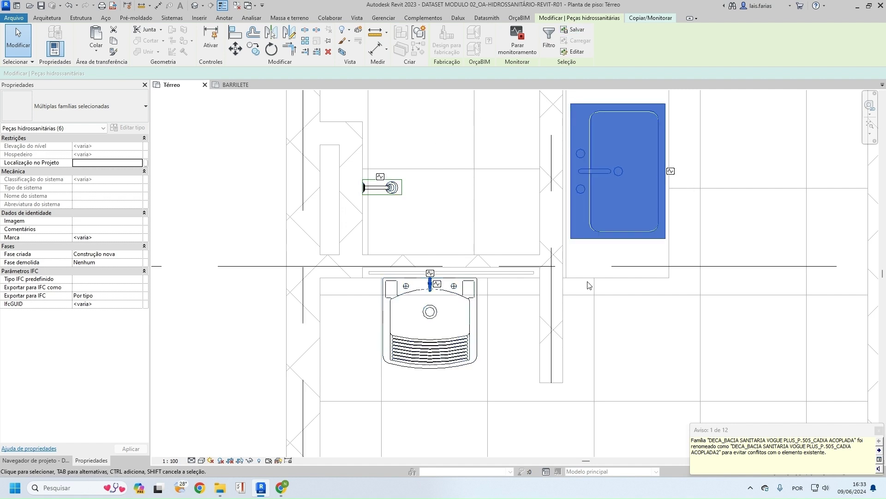
- Finish the Copy/Monitor session, keeping the copied plumbing fixtures
scroll(588, 285, down, 3)
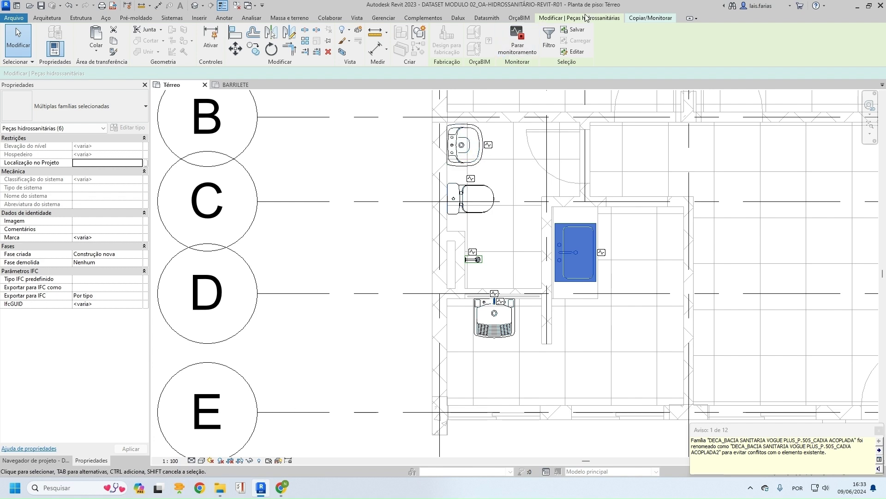
click(650, 18)
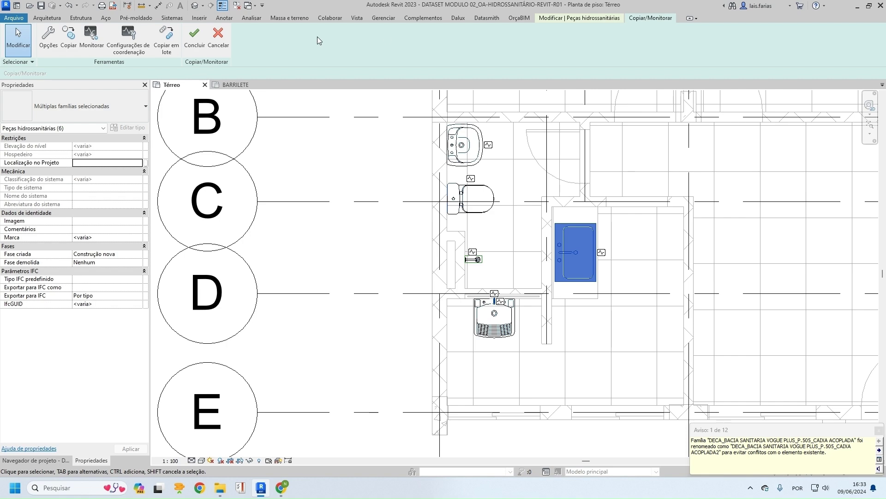
click(195, 38)
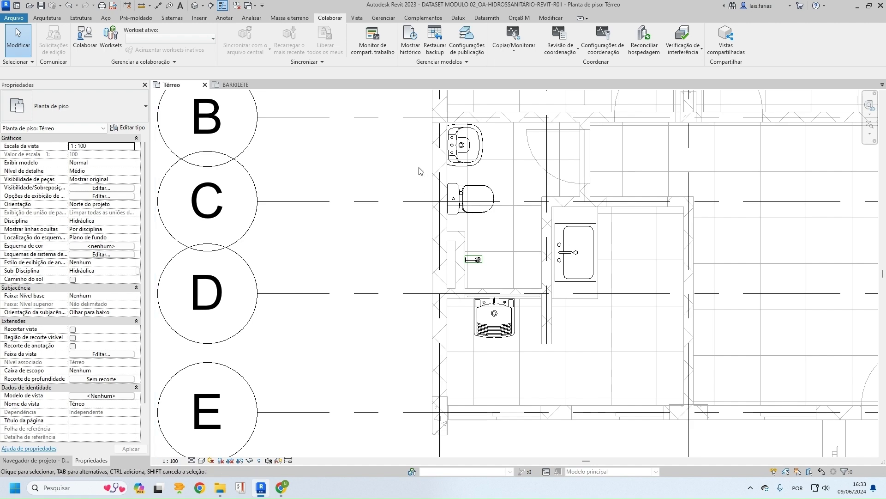
- Open the BARRILETE floor plan from the Hidráulica views
scroll(420, 171, down, 1)
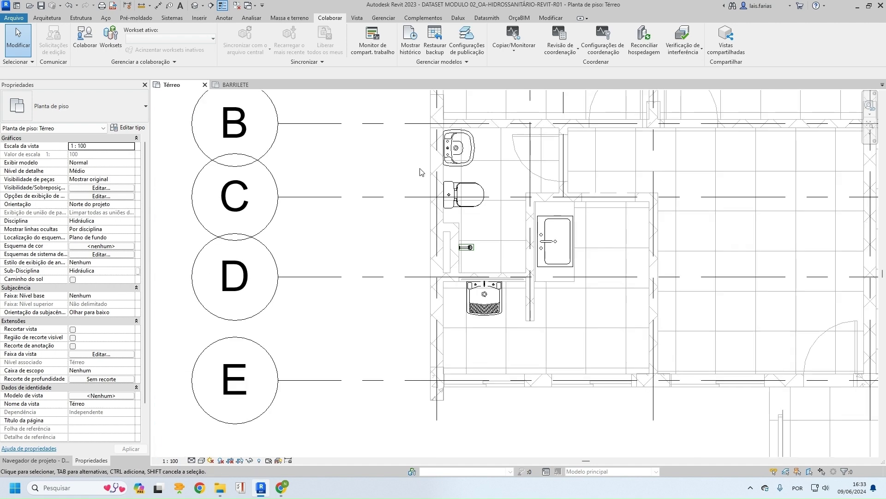
scroll(420, 171, down, 3)
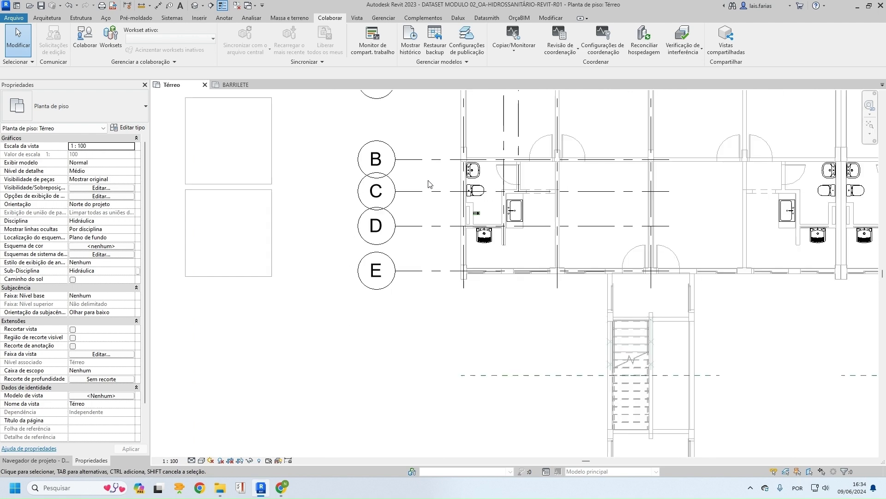
scroll(431, 182, down, 4)
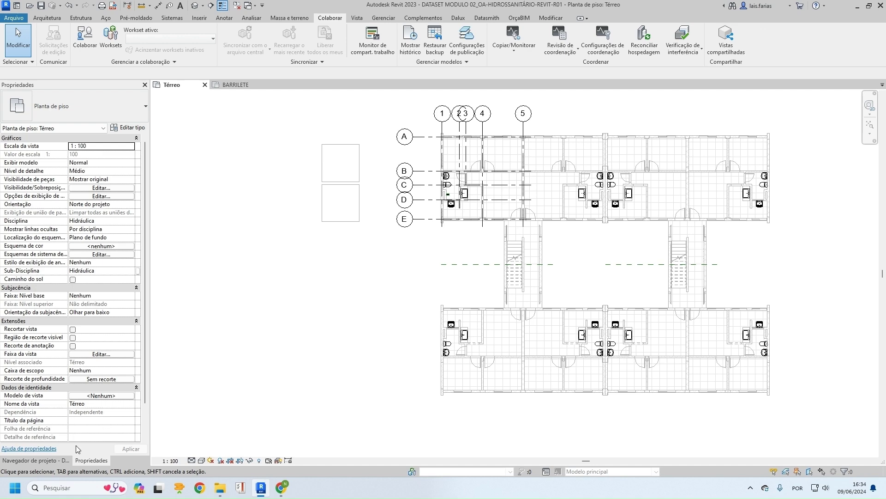
click(50, 460)
double_click(68, 167)
double_click(71, 160)
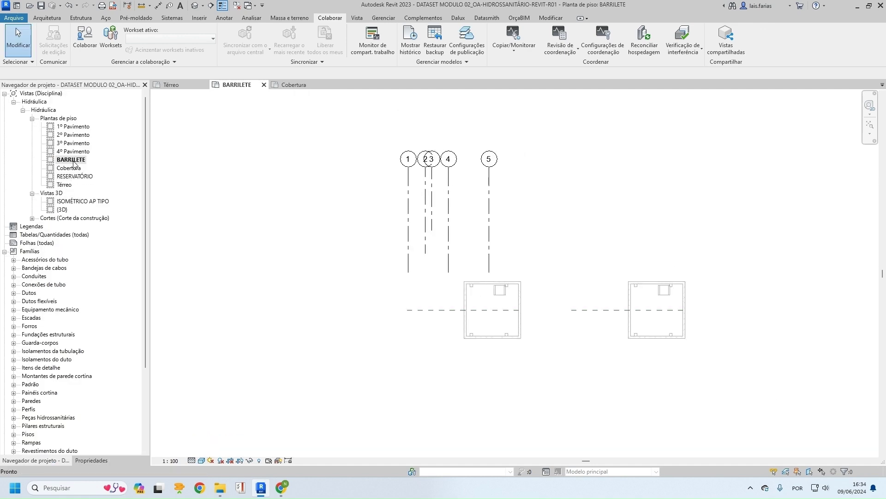
- Place a 10000 L Caixa d'Água de Polietileno Fortlev water tank as a plumbing fixture inside the left-hand walled reservoir room
scroll(600, 345, up, 3)
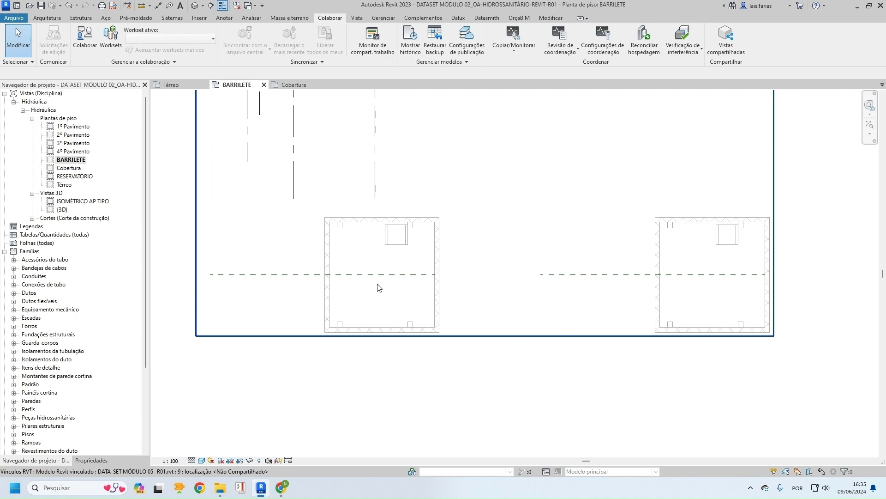
click(92, 460)
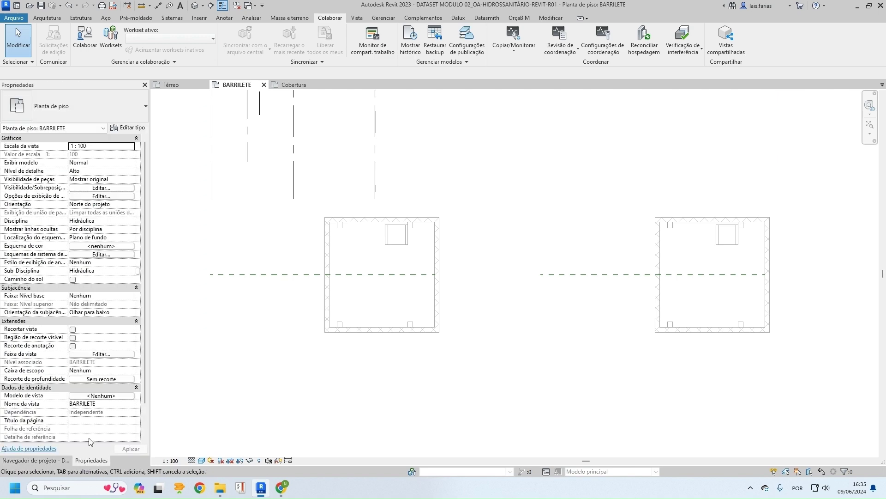
click(180, 19)
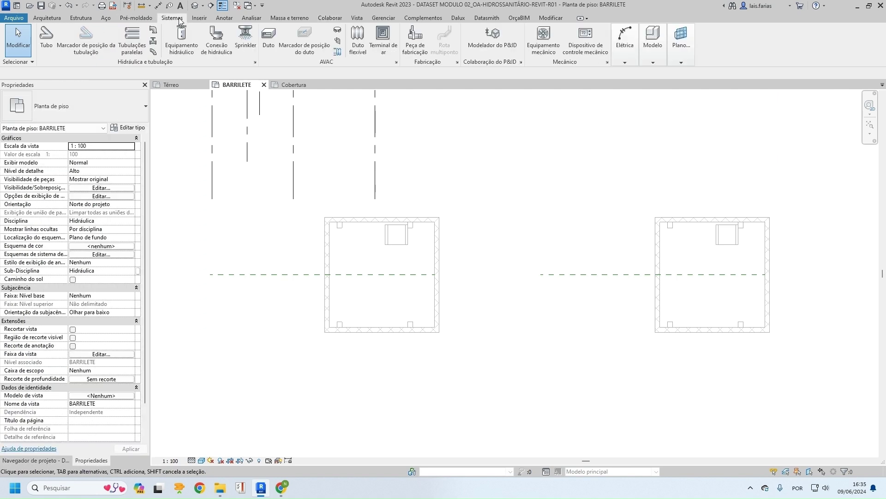
click(219, 51)
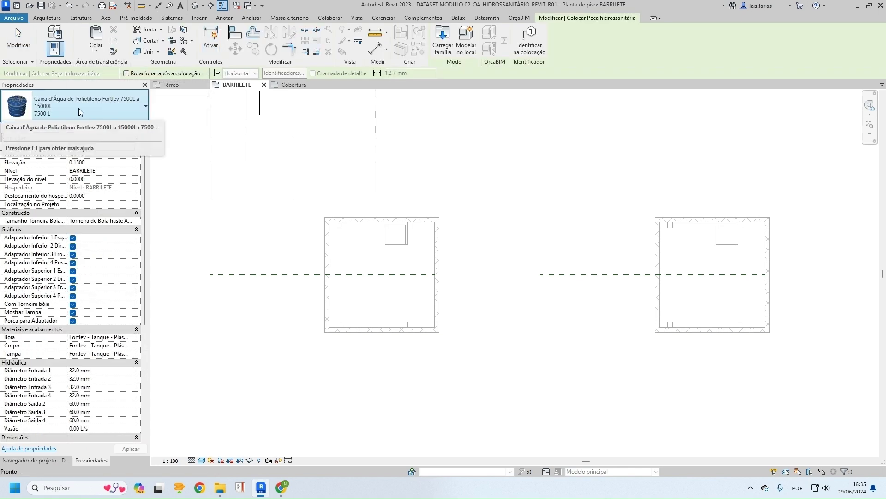
click(56, 110)
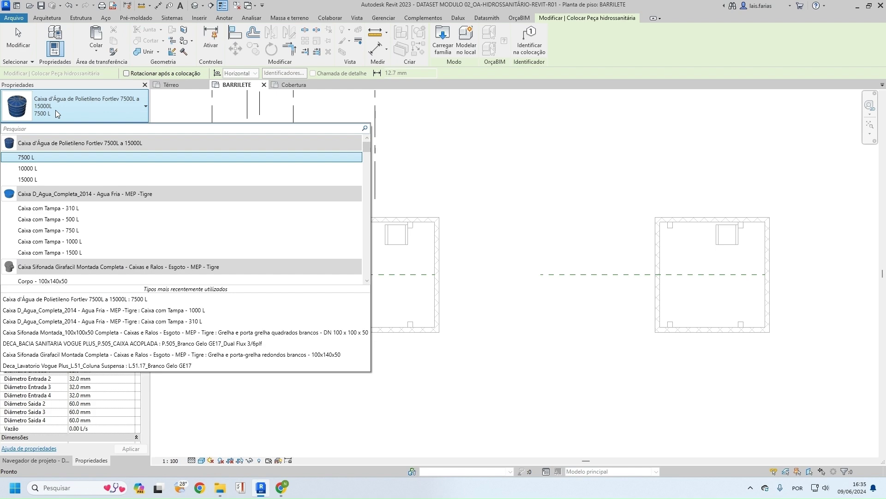
click(30, 169)
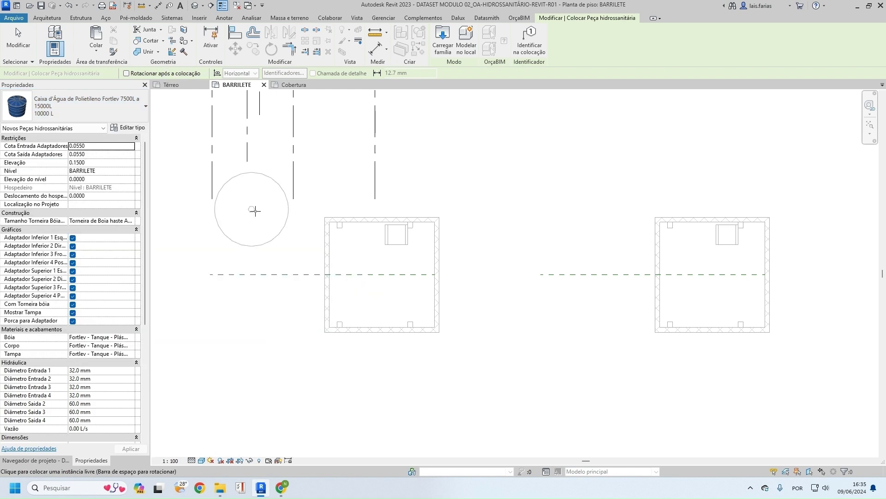
scroll(372, 293, up, 2)
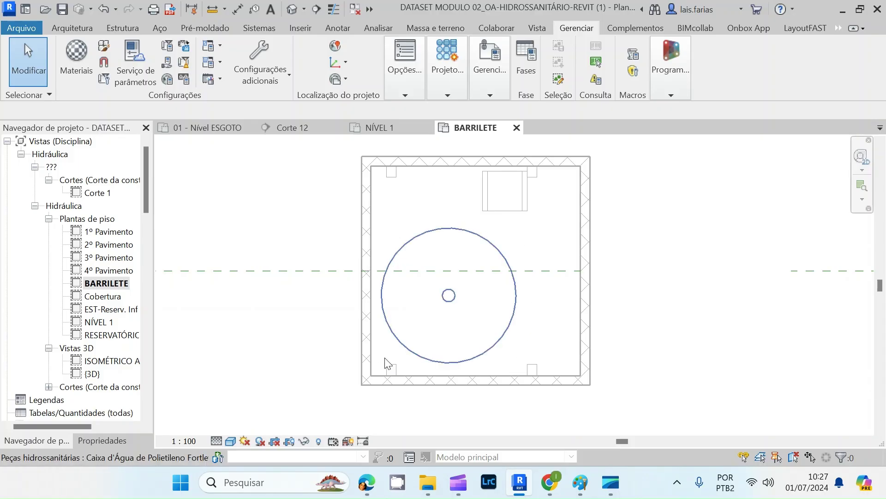
click(492, 252)
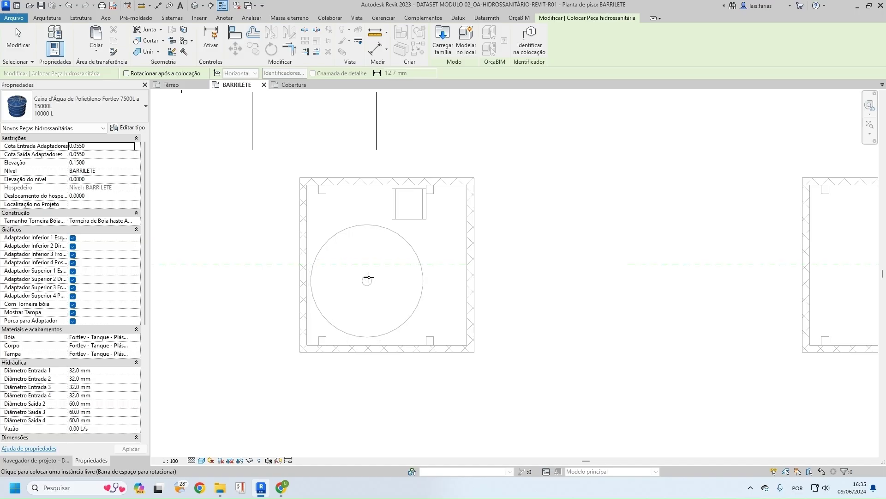
click(370, 278)
key(Escape)
key(Escape)
- Move the water tank horizontally so its left edge meets the inner face of the room's left wall
scroll(322, 324, up, 2)
click(327, 311)
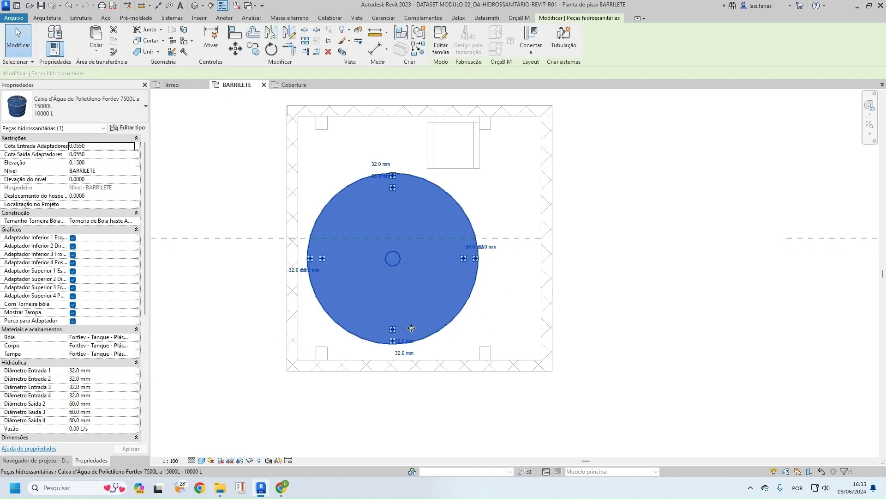
click(240, 57)
scroll(312, 272, up, 3)
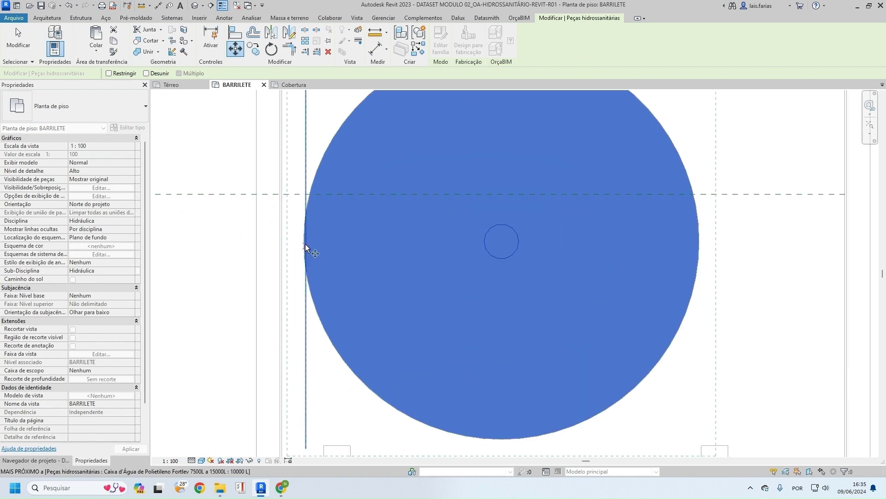
scroll(303, 245, up, 3)
click(312, 246)
click(246, 240)
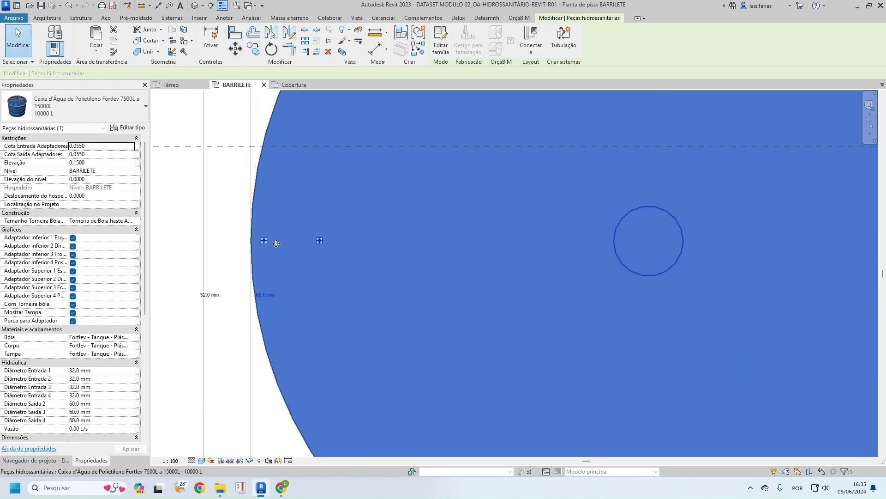
- Move the water tank horizontally to the right, leaving a gap to the left wall
scroll(277, 241, down, 4)
click(234, 56)
click(486, 271)
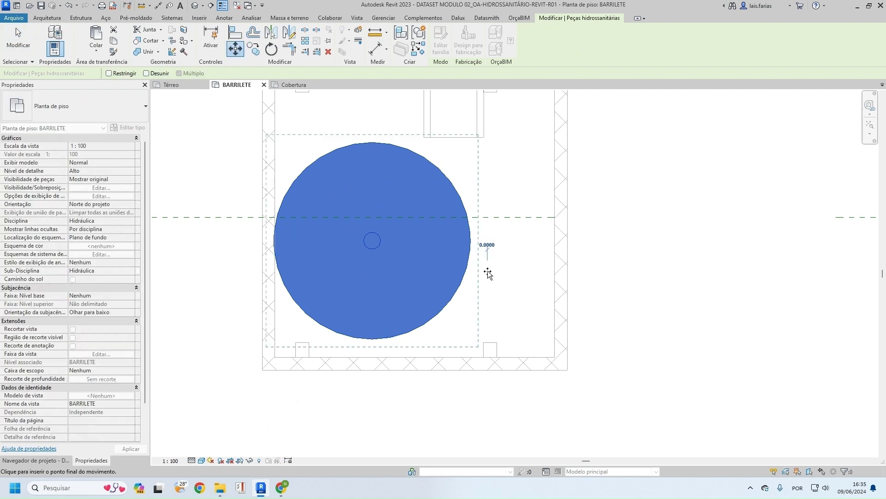
click(507, 271)
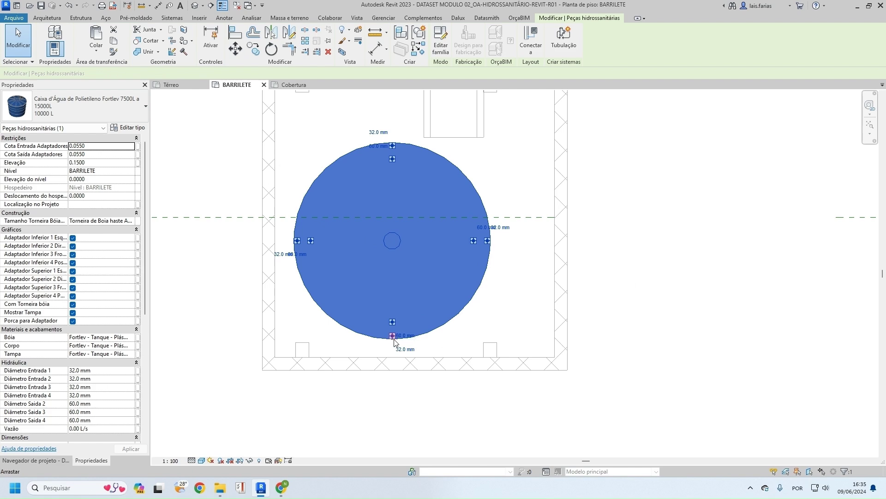
- Move the water tank vertically so its lowest point meets the inner face of the room's lower wall
click(236, 48)
scroll(405, 348, up, 4)
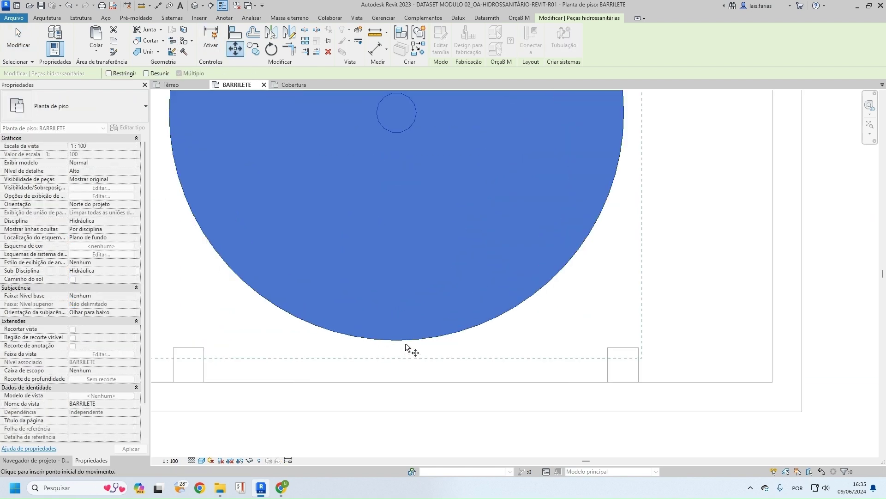
click(397, 339)
click(397, 382)
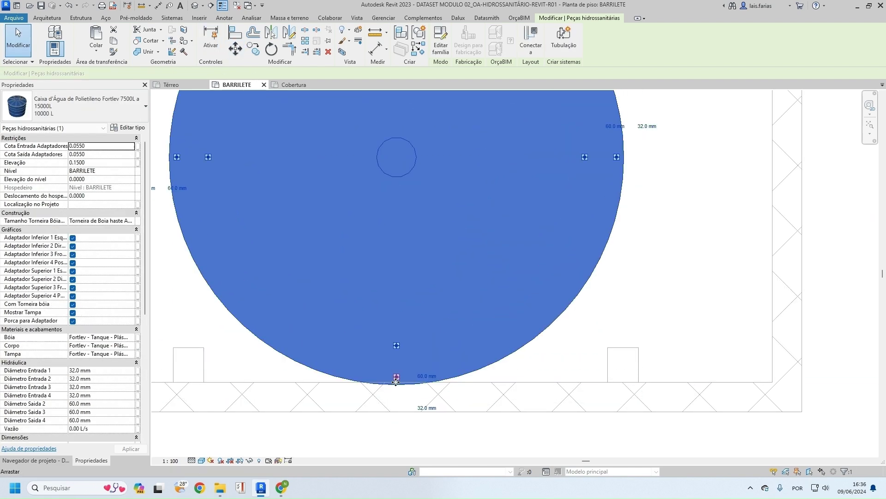
- Move the water tank 0.30 m straight up from the lower wall and deselect it
key(m)
key(v)
click(702, 333)
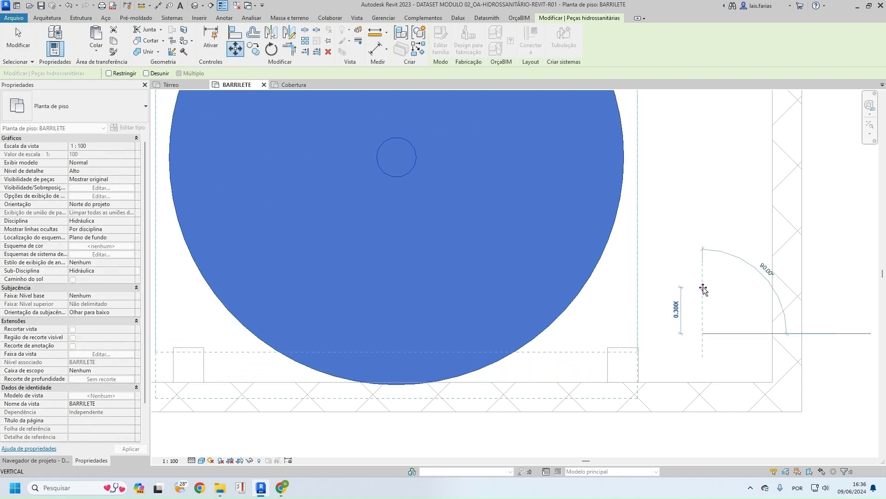
click(703, 288)
scroll(415, 305, down, 4)
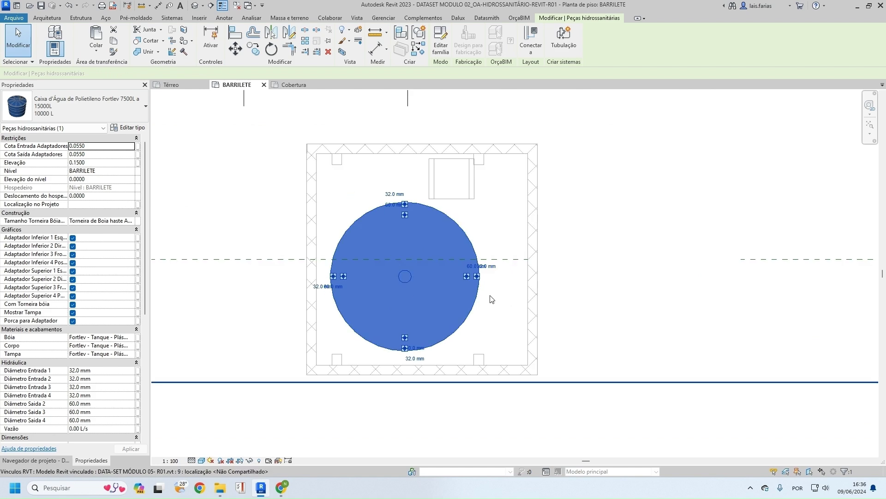
key(Escape)
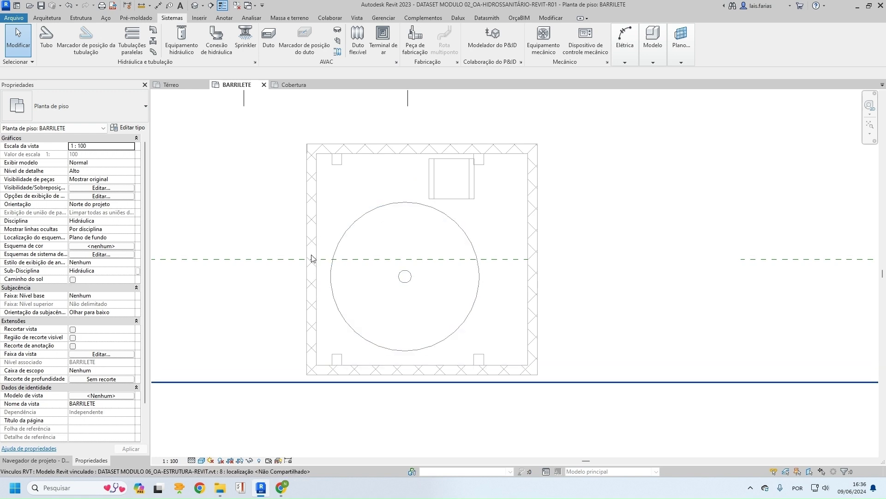
- Start a new pipe using the type Tubo Marrom - Água Fria - Soldável
scroll(342, 275, down, 2)
click(387, 220)
click(168, 181)
click(50, 50)
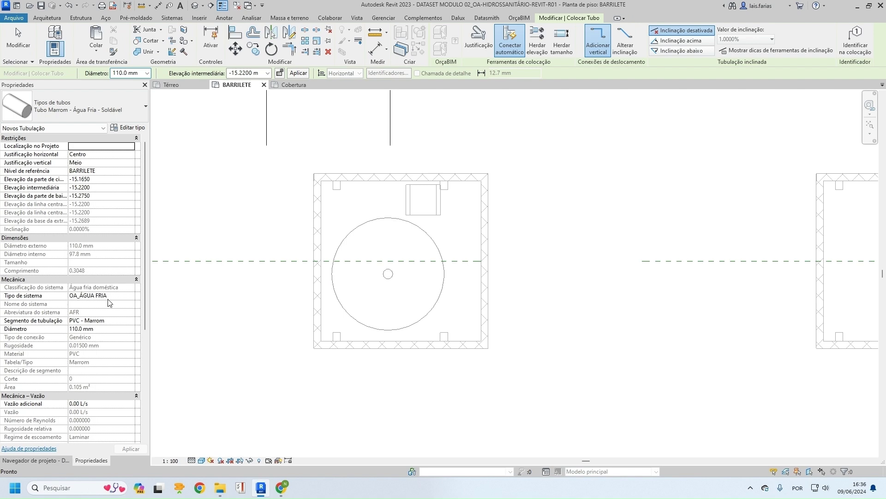
click(91, 111)
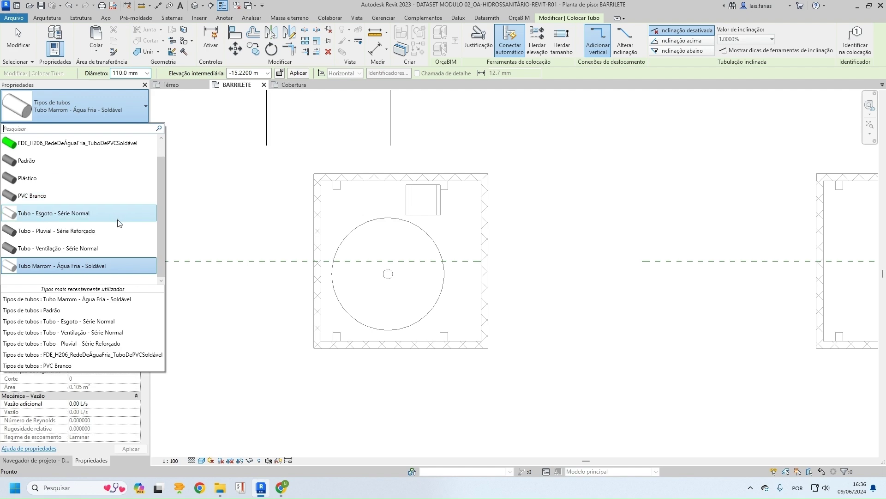
click(107, 267)
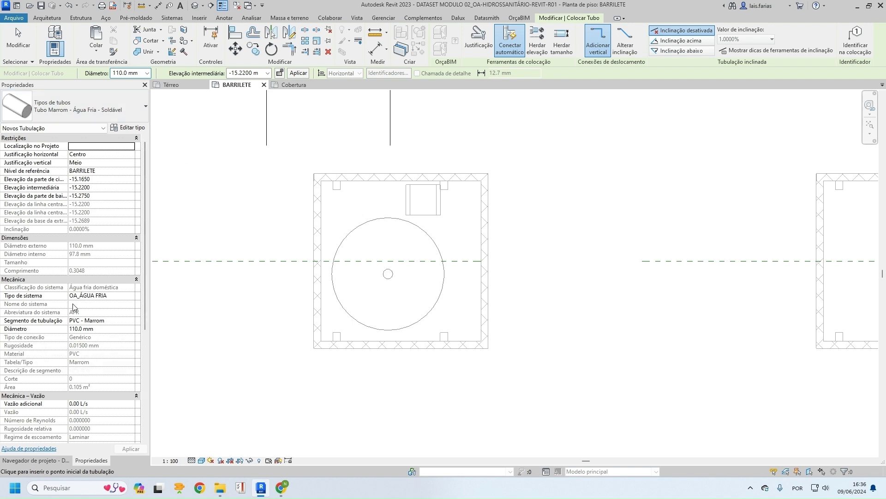
- Set the new pipe's system type to OA_ÁGUA FRIA_ALIMENTAÇÃO and leave the pipe command without drawing
click(118, 297)
click(130, 296)
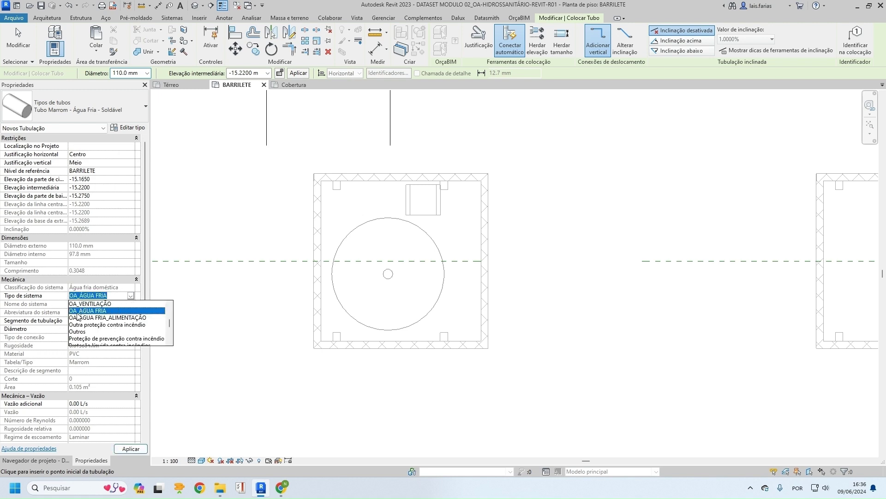
click(126, 318)
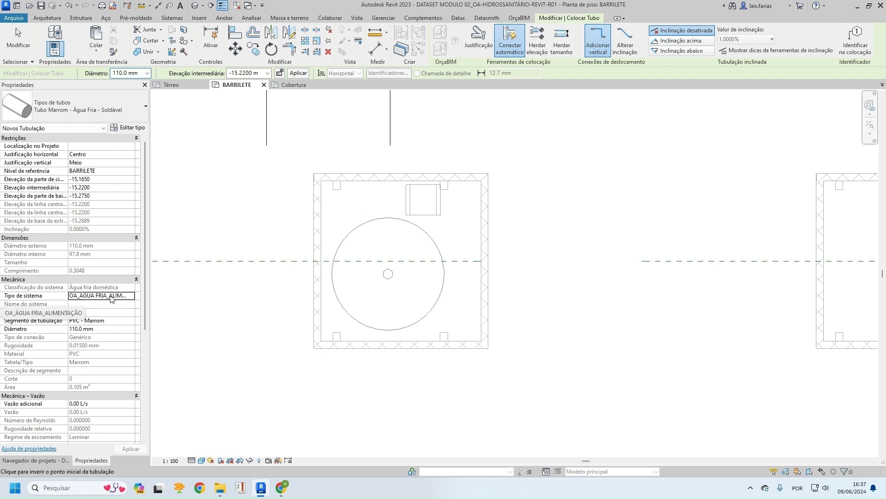
scroll(407, 200, up, 3)
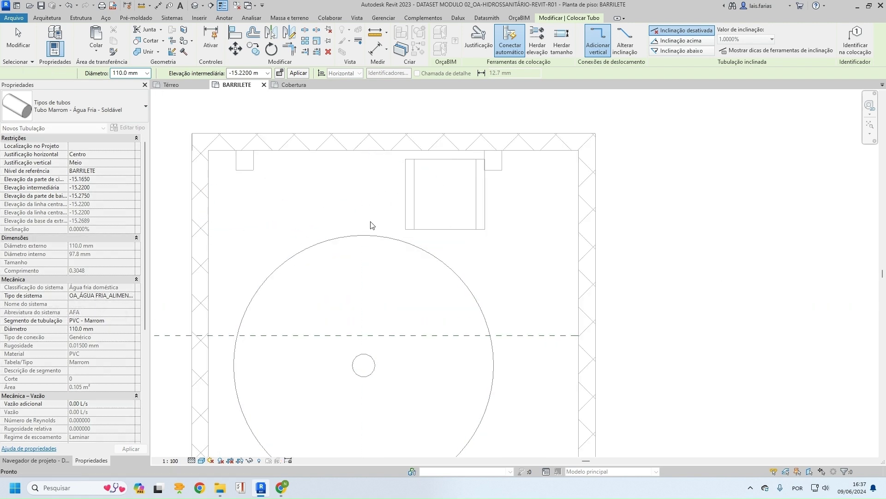
key(Escape)
- Set the diameter of the water tank's inlet connector on the hatch side (Diâmetro Entrada 4) to 40 mm
click(370, 237)
scroll(370, 238, up, 1)
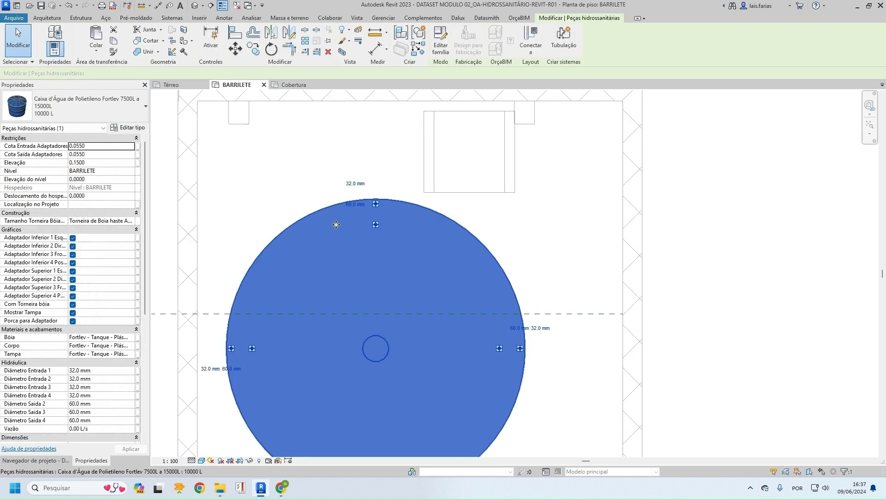
scroll(370, 171, down, 1)
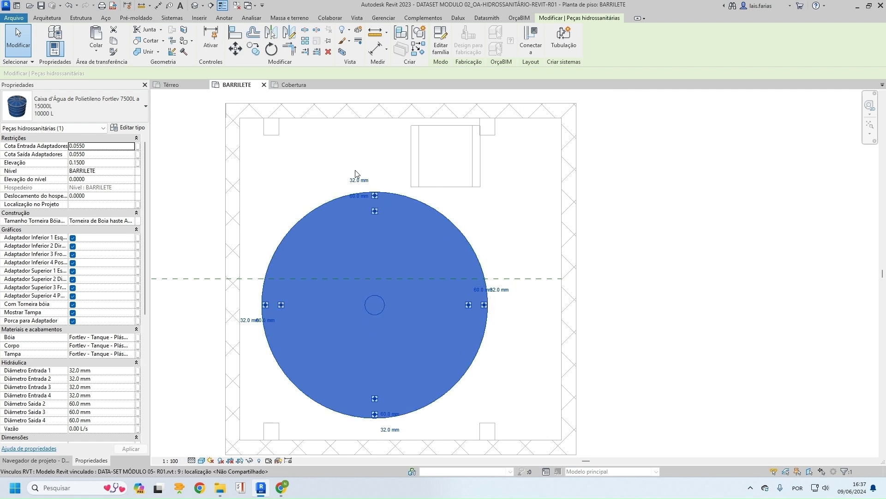
scroll(365, 176, up, 3)
click(343, 191)
text(4)
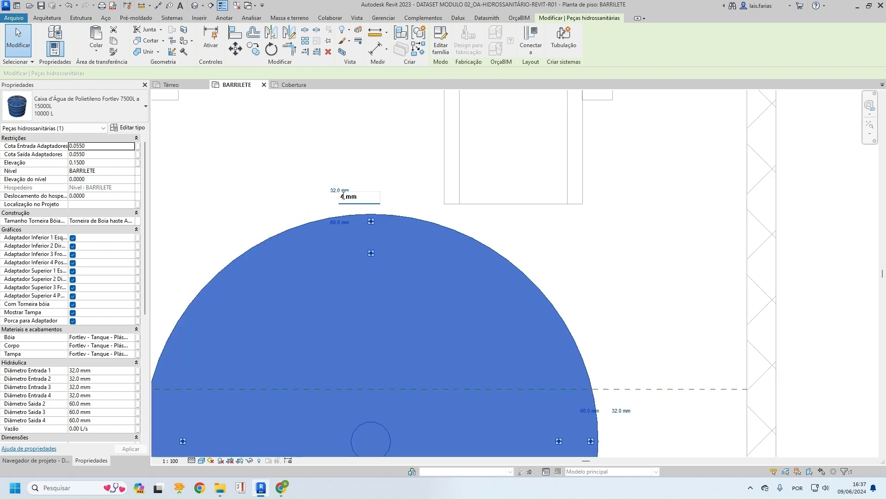
key(Return)
click(344, 223)
drag(348, 228, 329, 238)
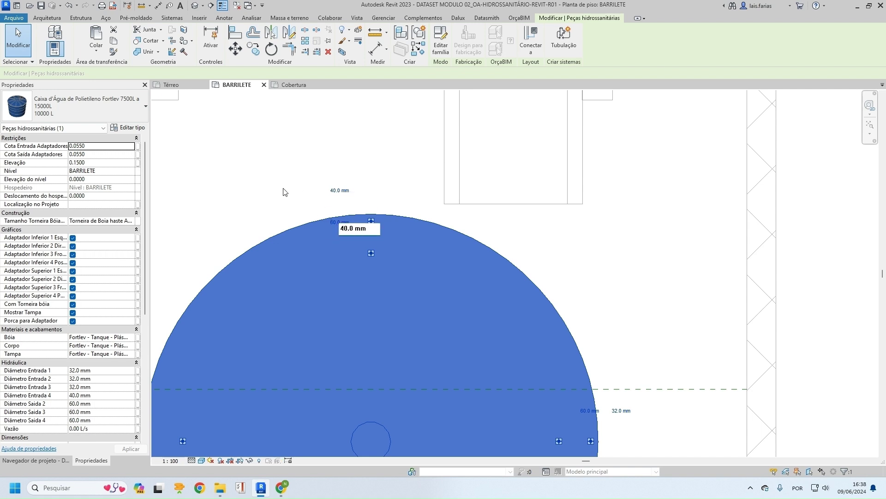
key(Return)
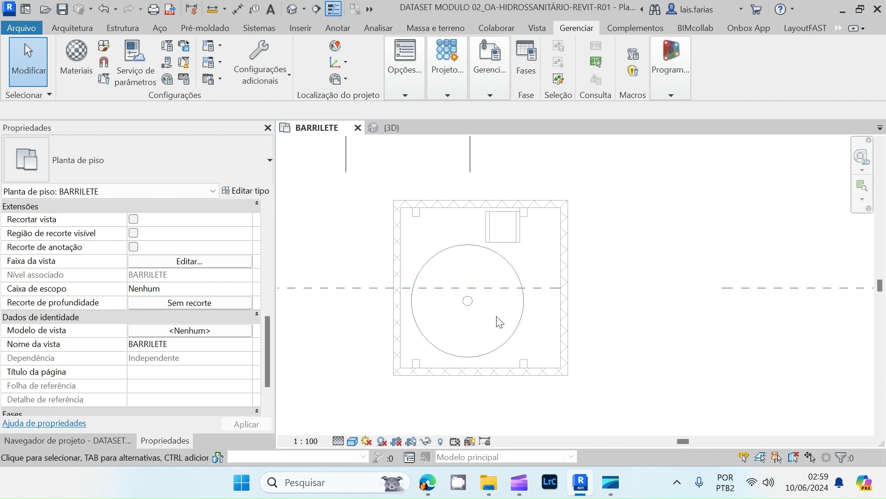
- Check the 4º Pavimento floor plan, open the Cobertura floor plan and bring the roof hatch area into view
click(82, 441)
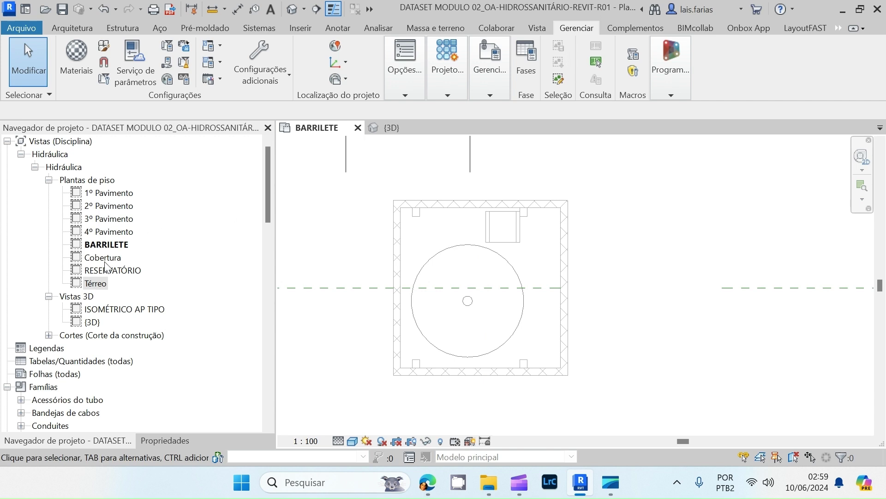
double_click(109, 231)
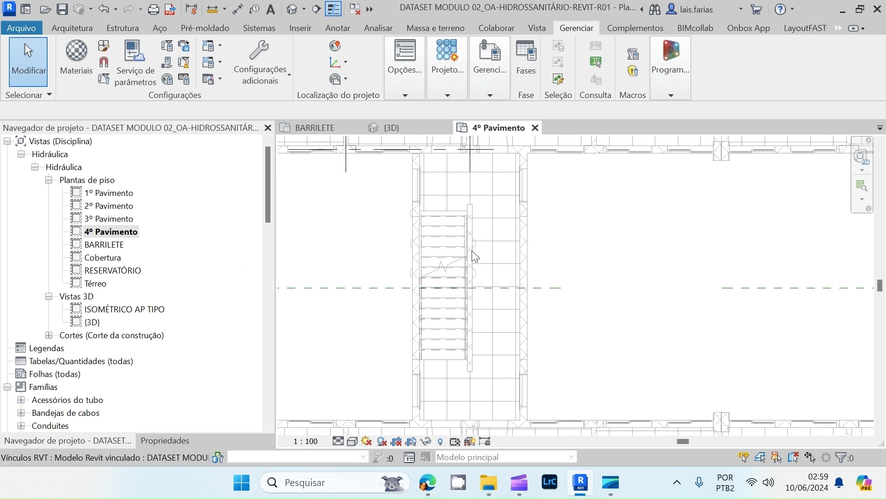
double_click(102, 257)
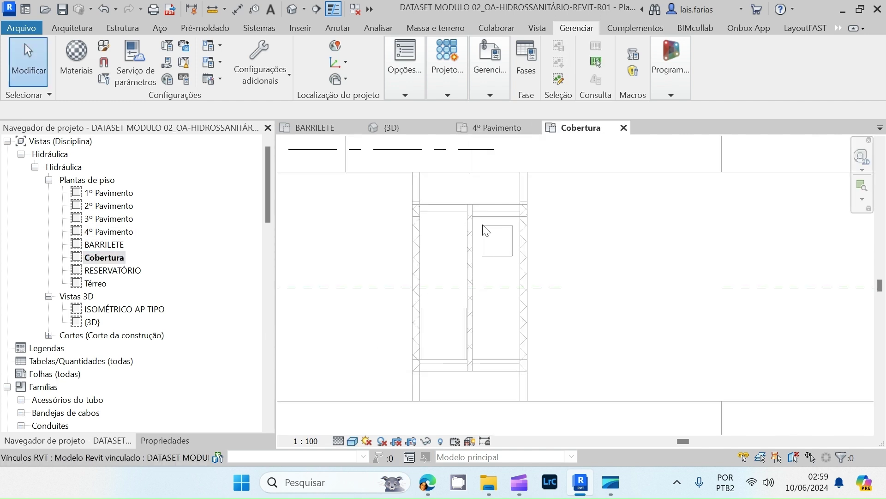
scroll(477, 222, up, 3)
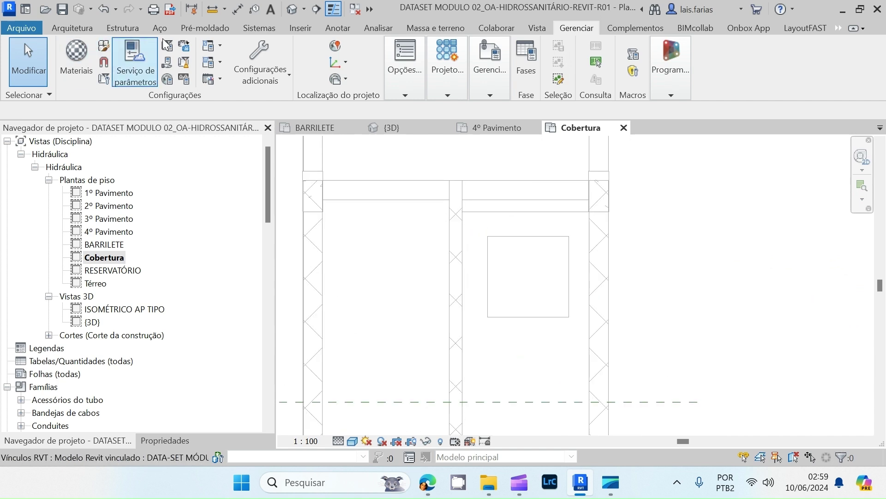
- Draw a vertical 40 mm OA_ÁGUA FRIA_ALIMENTAÇÃO pipe against the stairwell's middle wall near the hatch, from 0.05 m to 2.00 m elevation
click(259, 28)
click(71, 61)
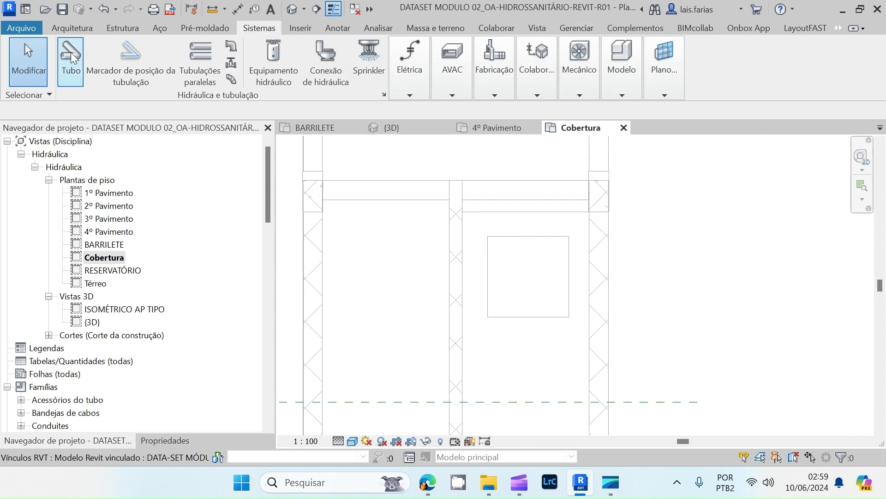
click(165, 440)
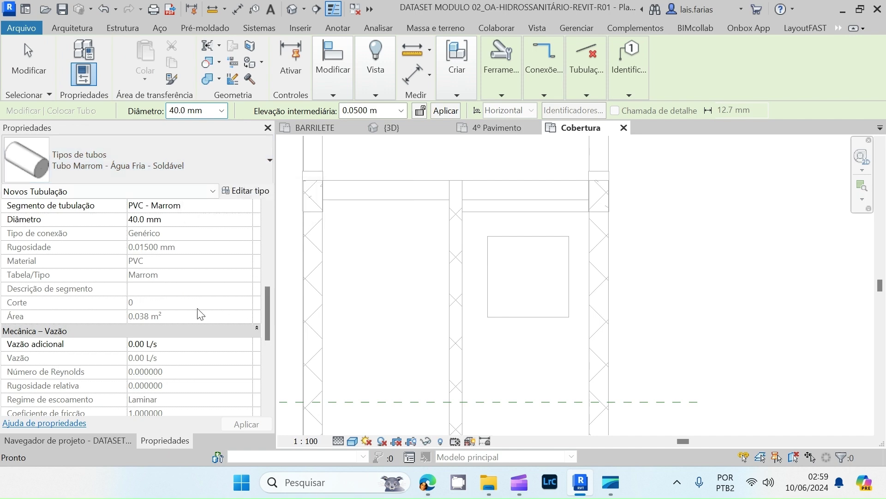
scroll(153, 313, up, 1)
scroll(154, 313, up, 2)
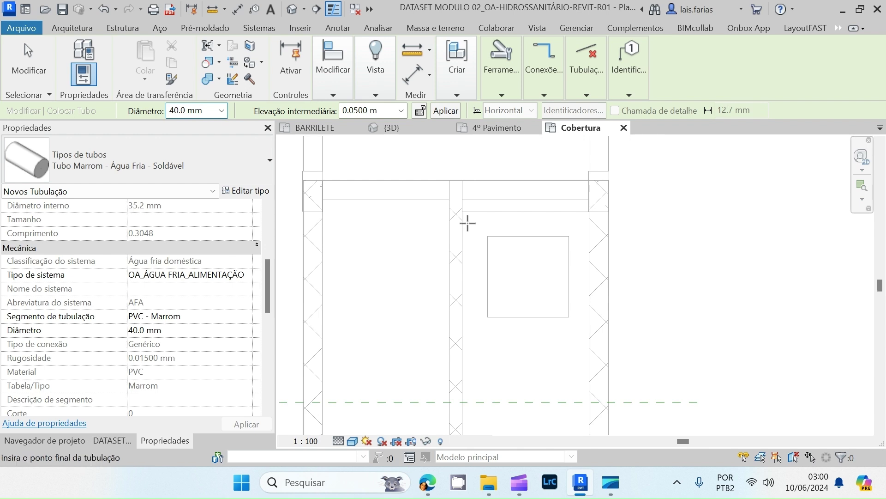
click(467, 222)
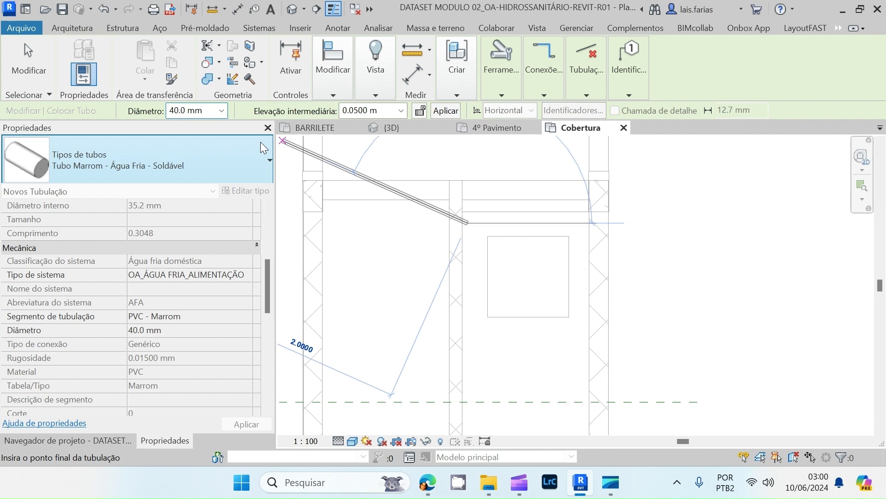
click(384, 111)
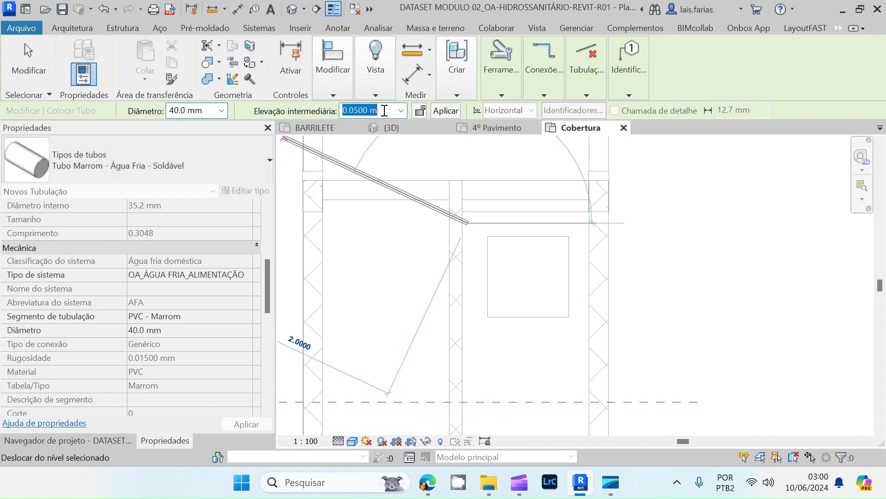
text(2)
key(Return)
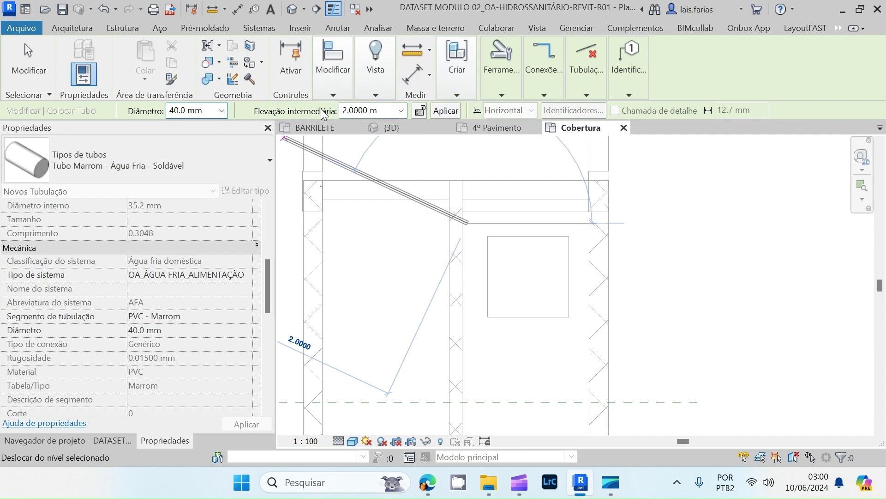
click(445, 119)
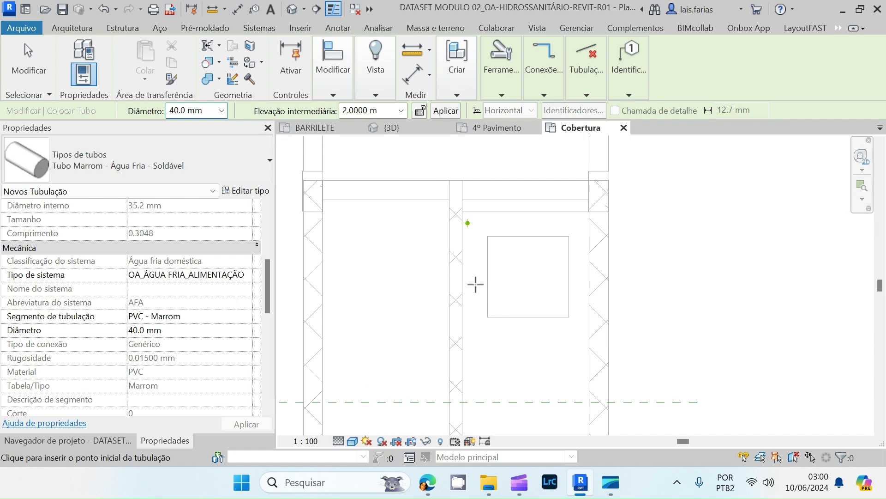
scroll(380, 255, down, 2)
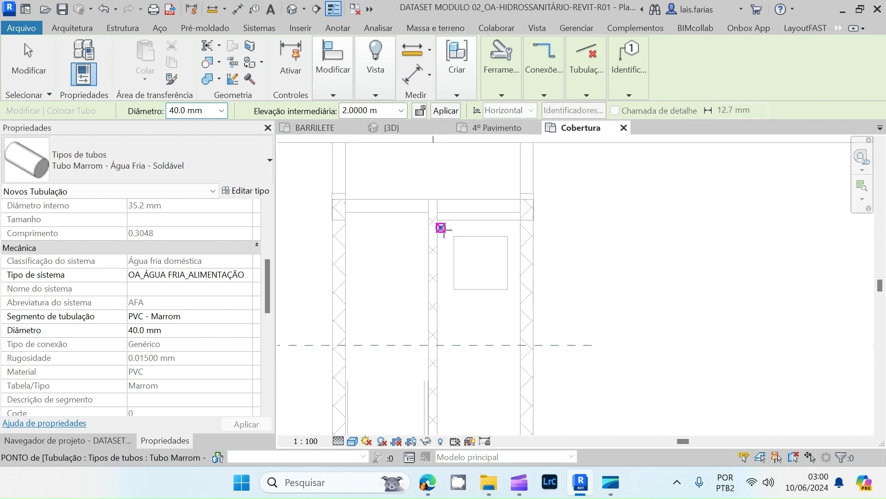
key(Escape)
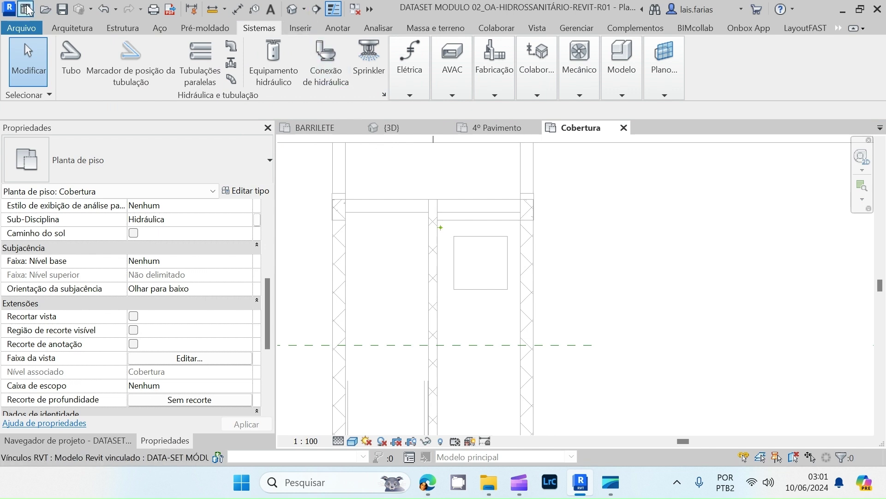
- Draw a vertical section line through the stairwell between the new pipe and the hatch, and flip it to look toward the pipe
click(317, 9)
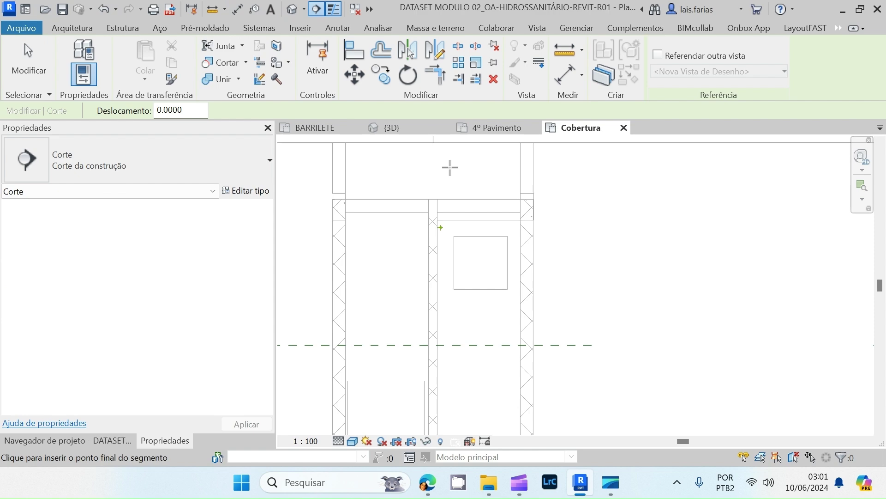
click(450, 167)
scroll(452, 231, down, 3)
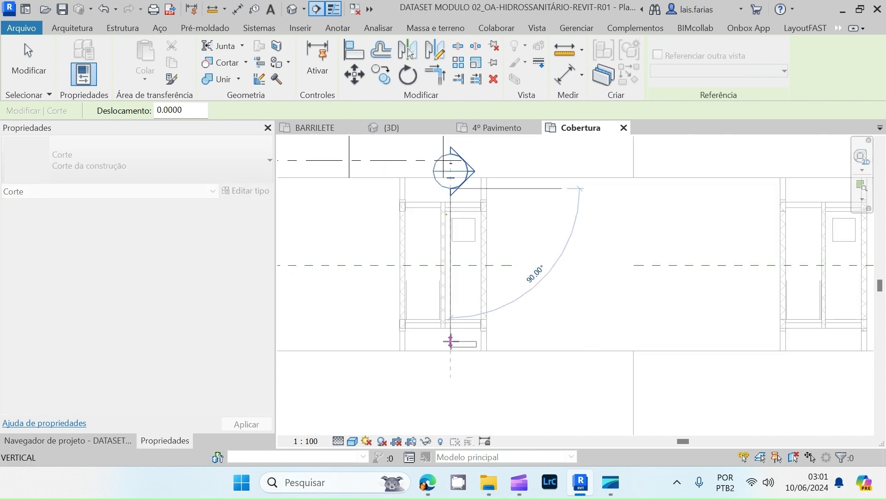
click(451, 342)
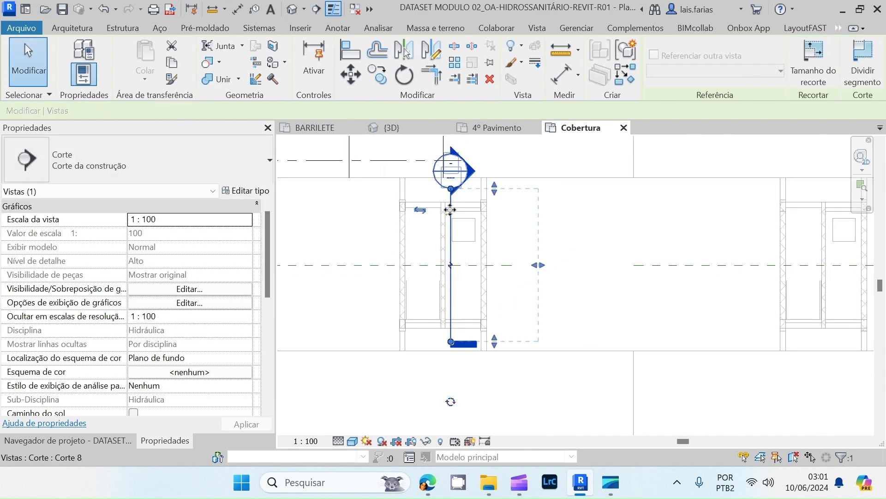
click(420, 211)
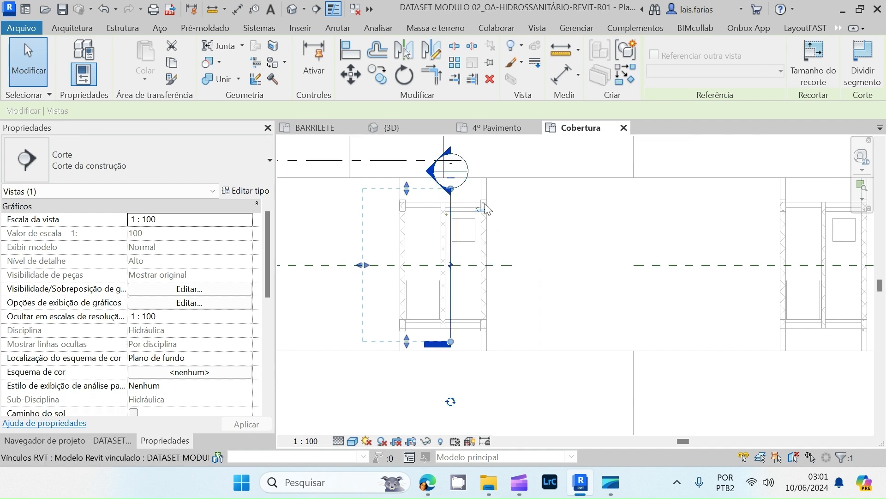
key(Escape)
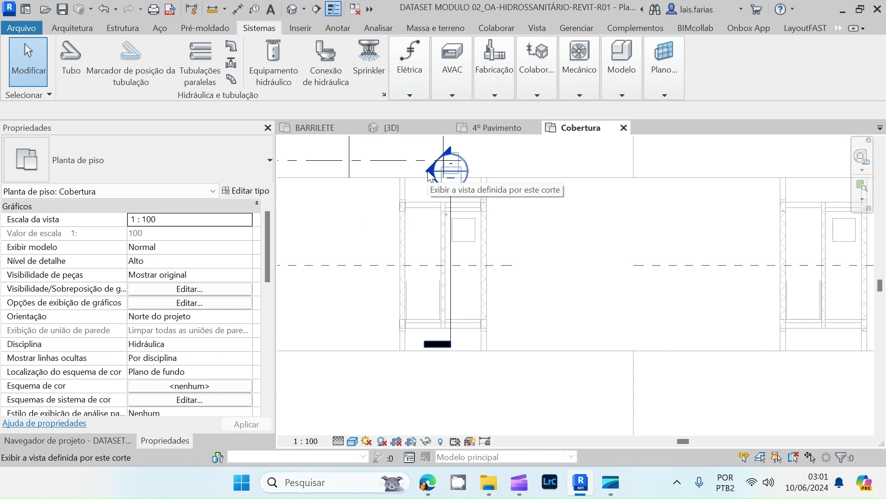
- Open the new section view and examine the riser's upper end and the water tank's upper inlet connector
double_click(428, 175)
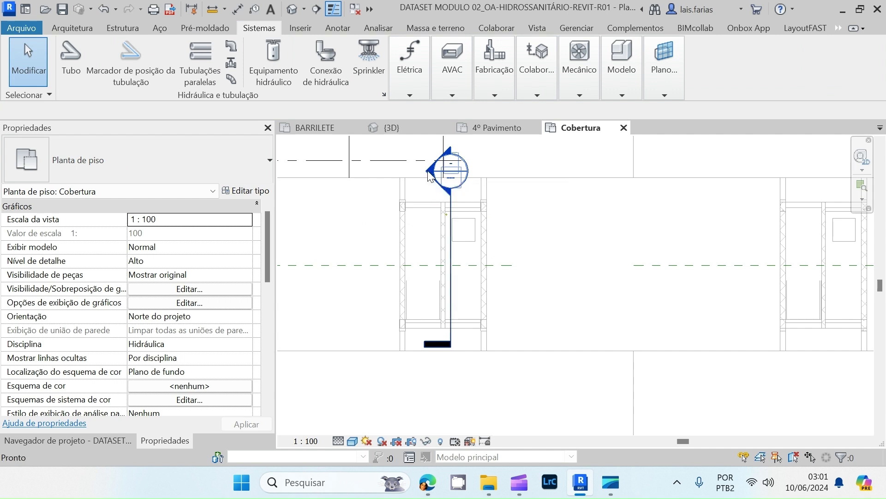
scroll(570, 244, up, 5)
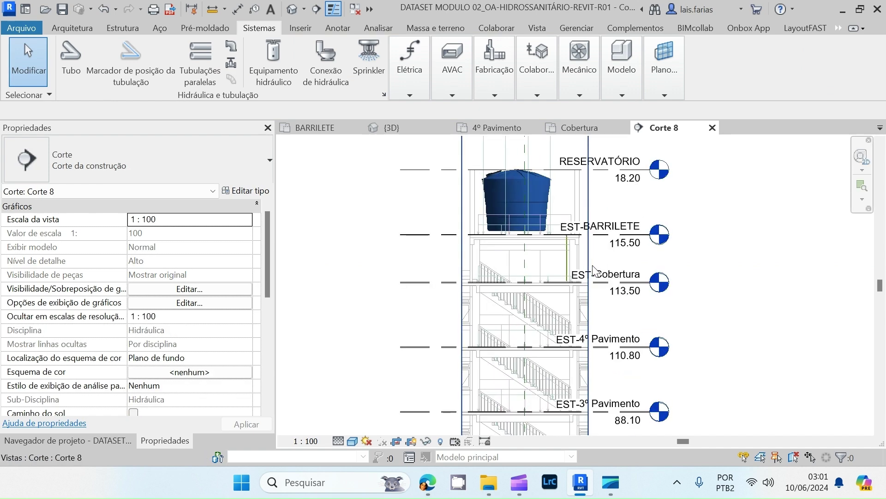
scroll(541, 217, up, 2)
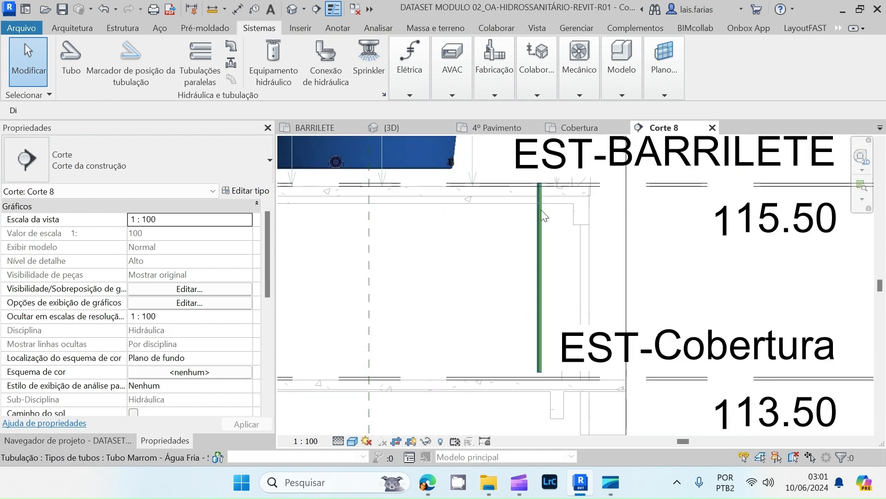
click(541, 210)
scroll(542, 205, up, 3)
scroll(471, 415, down, 4)
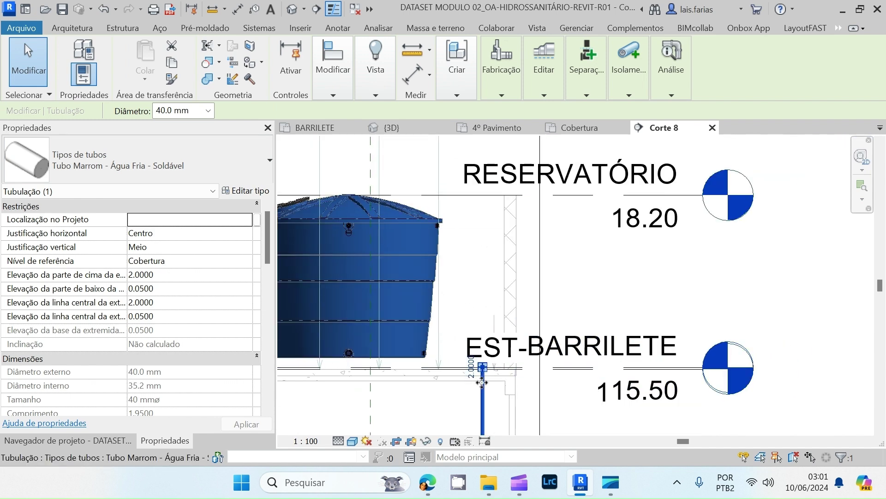
scroll(429, 228, up, 3)
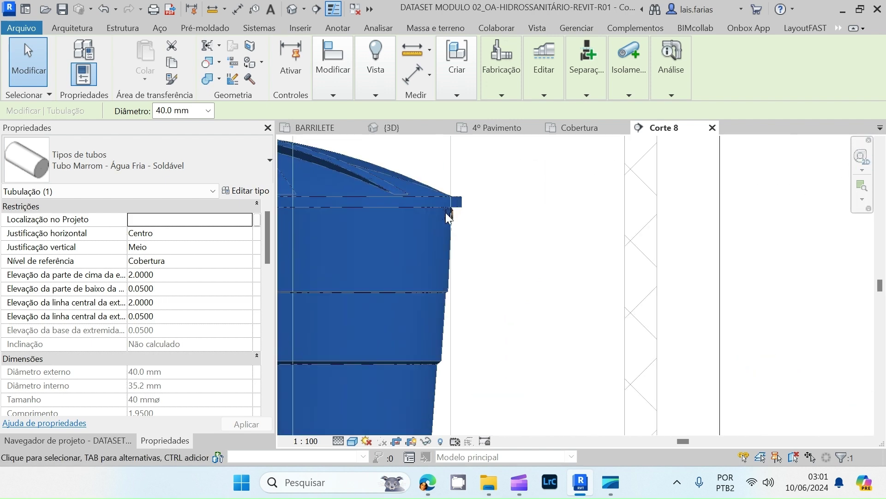
click(420, 204)
scroll(436, 231, up, 2)
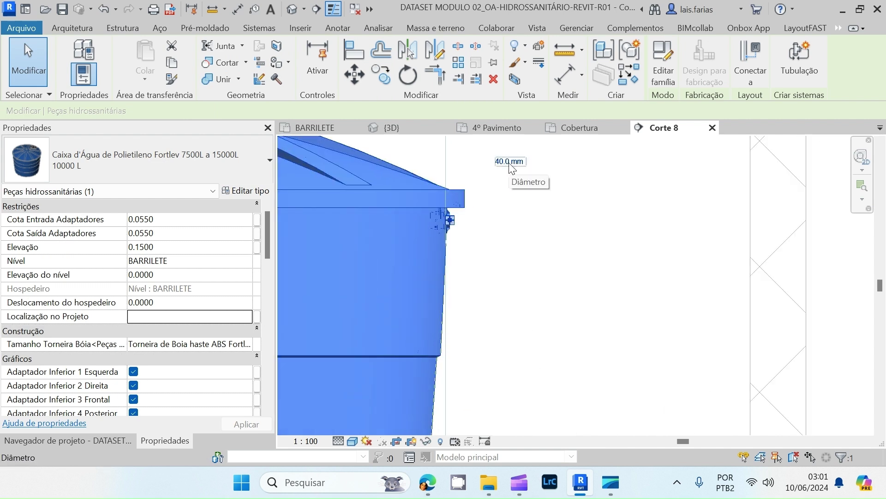
- Pipe the tank's upper 40 mm inlet connector horizontally and down to the riser's upper end, and check the run in the BARRILETE plan
scroll(447, 227, down, 5)
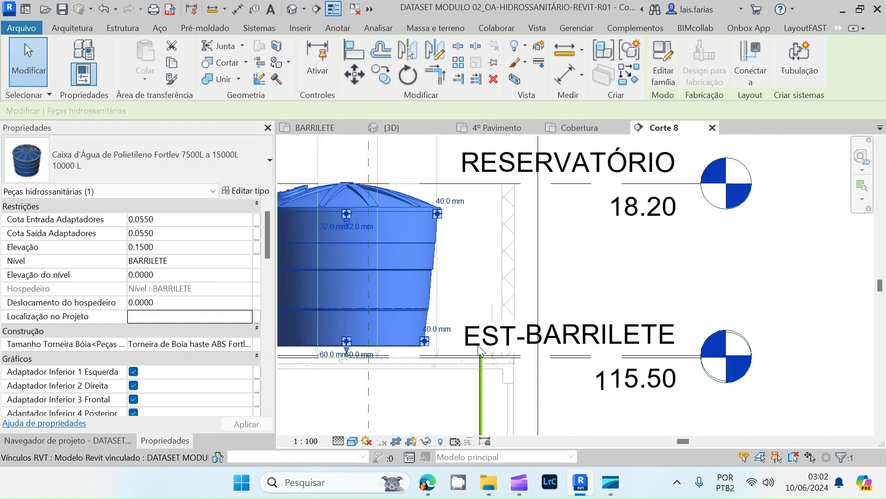
scroll(446, 220, up, 4)
scroll(432, 200, up, 2)
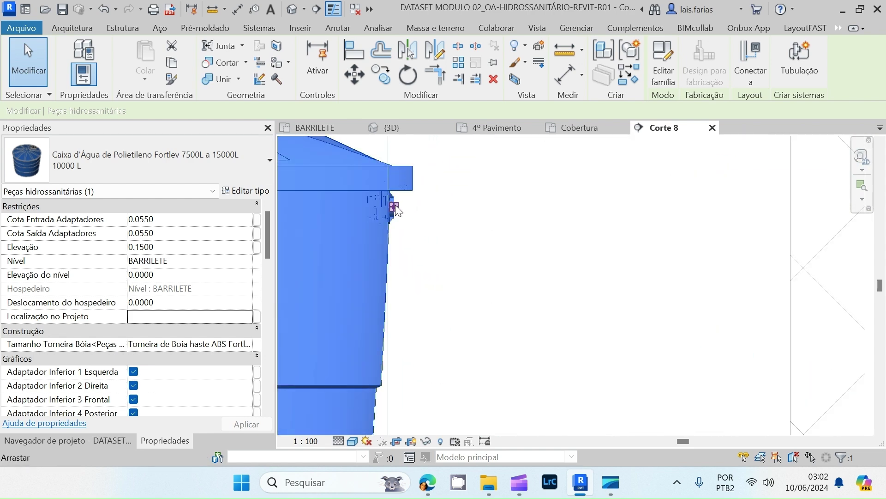
right_click(396, 210)
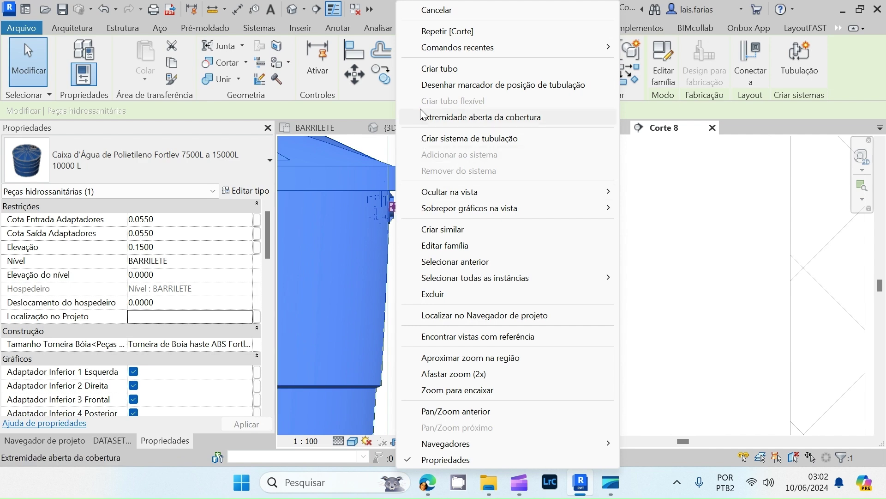
click(439, 69)
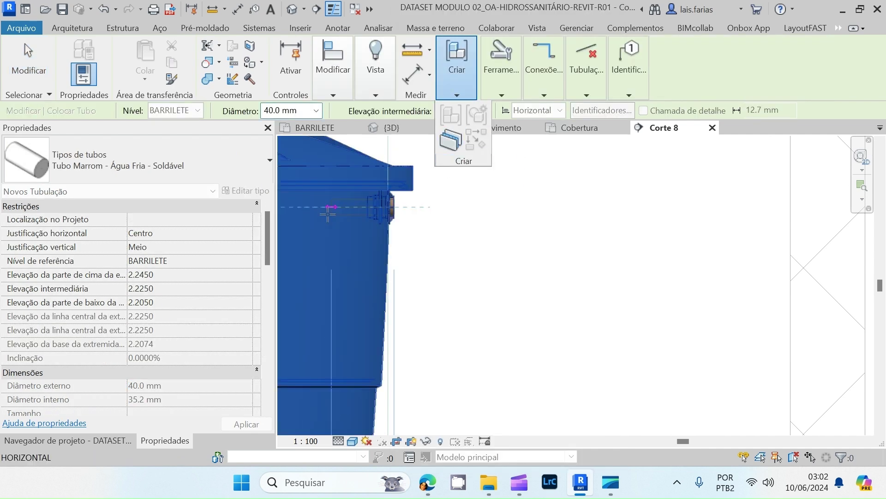
scroll(480, 202, down, 5)
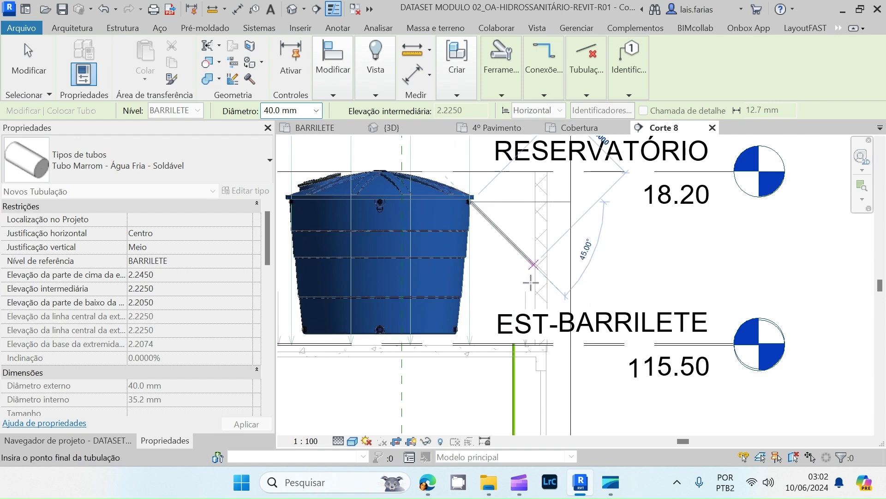
scroll(517, 355, up, 5)
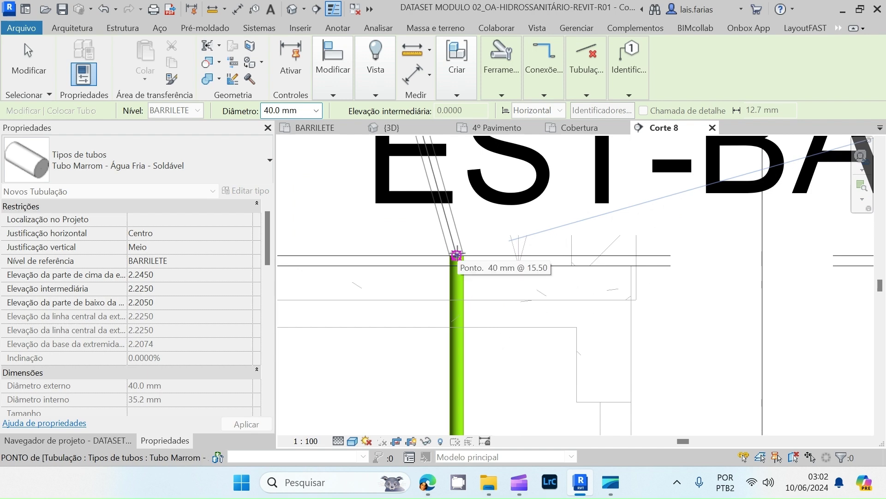
scroll(456, 255, down, 3)
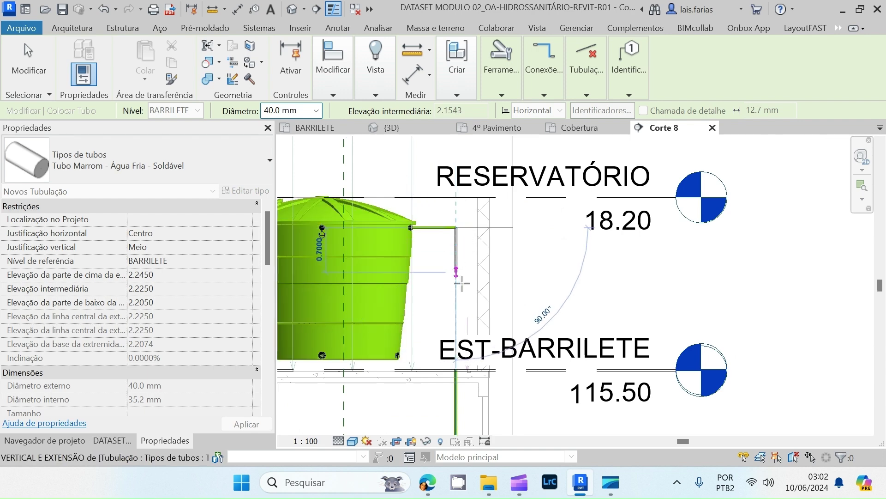
scroll(459, 393, up, 3)
scroll(459, 391, up, 2)
scroll(439, 252, up, 2)
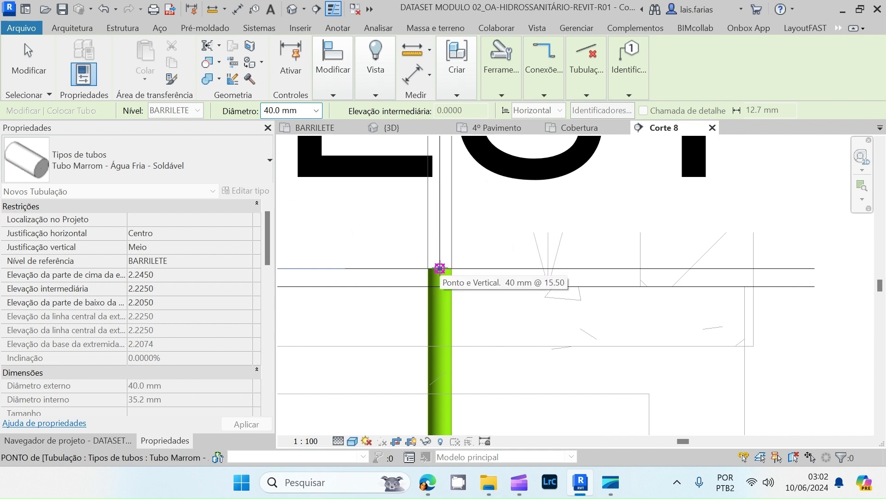
click(439, 268)
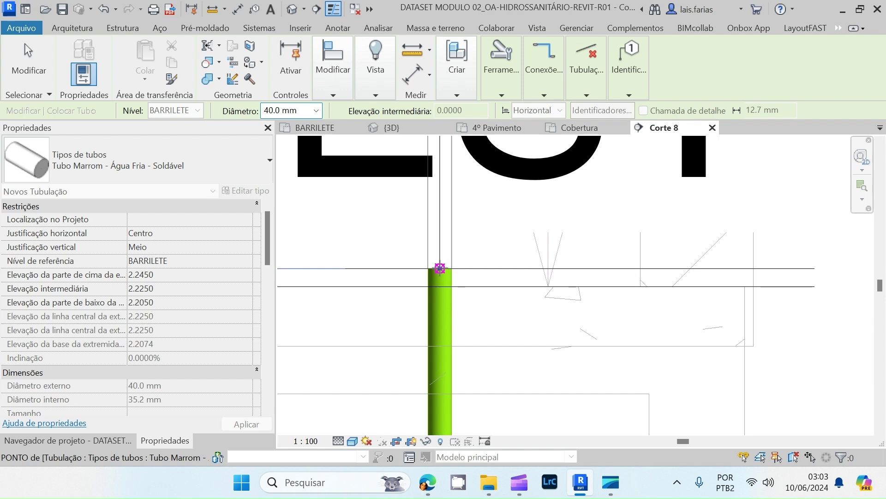
scroll(493, 330, down, 3)
scroll(497, 347, down, 3)
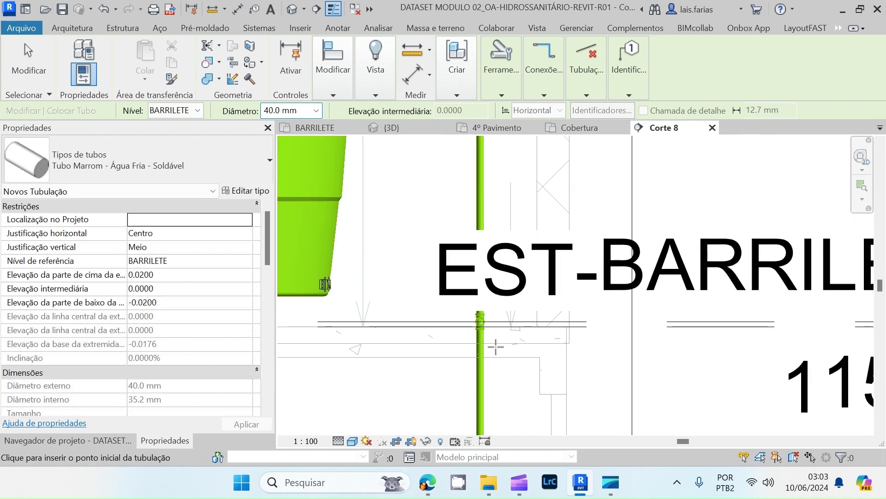
click(314, 129)
scroll(485, 235, up, 3)
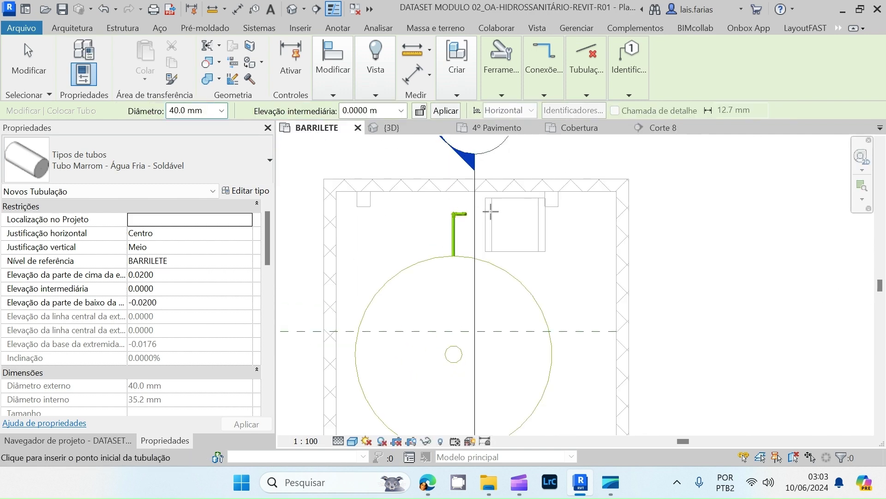
- Back in section Corte 8, draw a horizontal 40 mm pipe from the riser's lower end across the stairwell, just above the Cobertura floor
key(ctrl+Tab)
scroll(472, 242, up, 2)
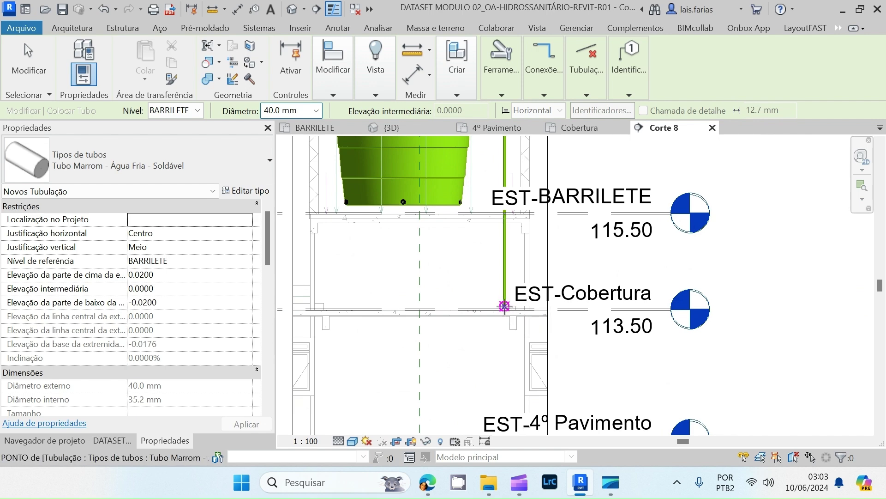
scroll(505, 306, down, 1)
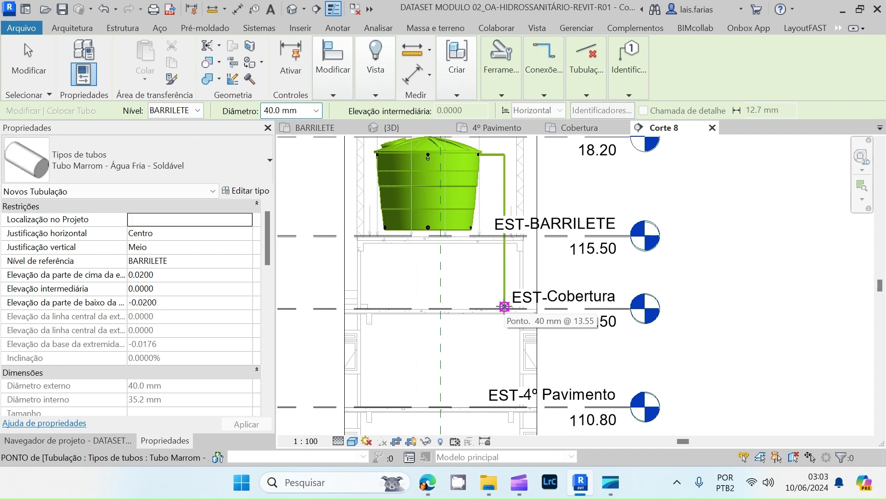
scroll(505, 306, up, 6)
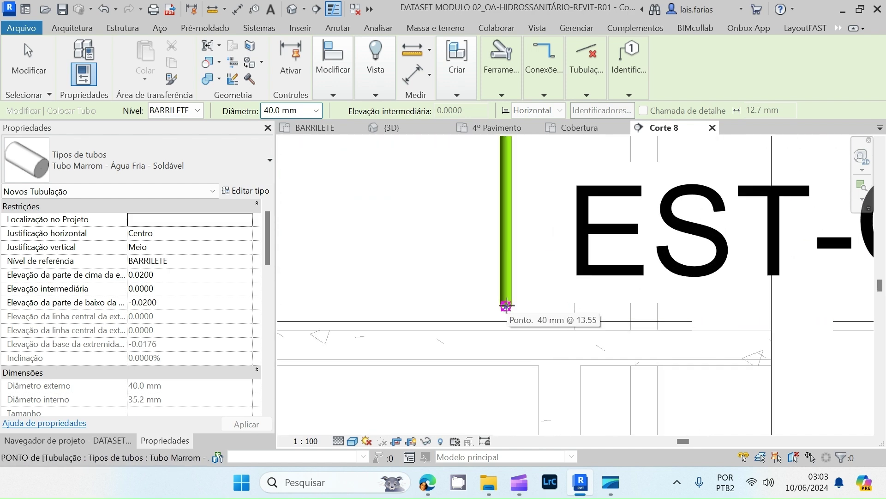
click(506, 306)
scroll(711, 306, down, 5)
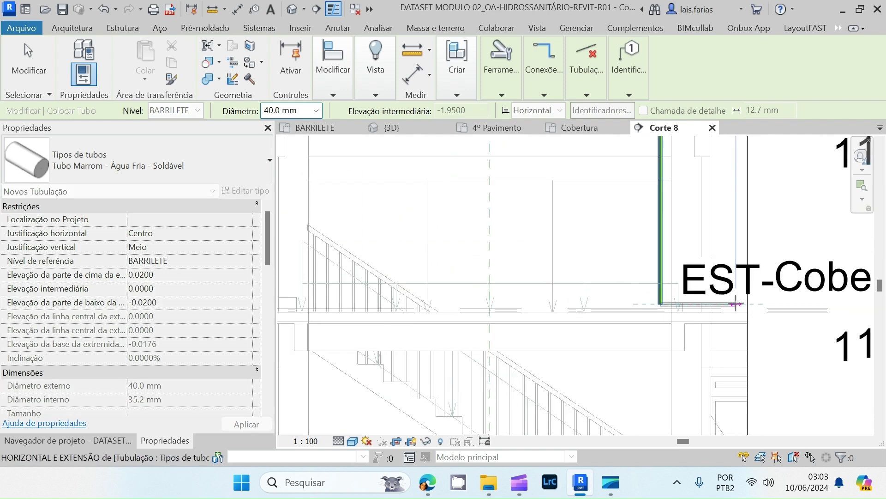
scroll(699, 307, up, 5)
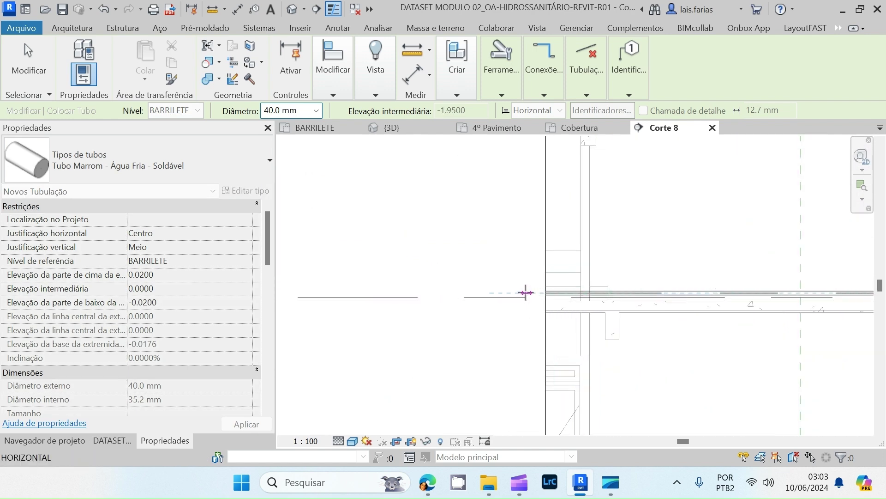
click(545, 292)
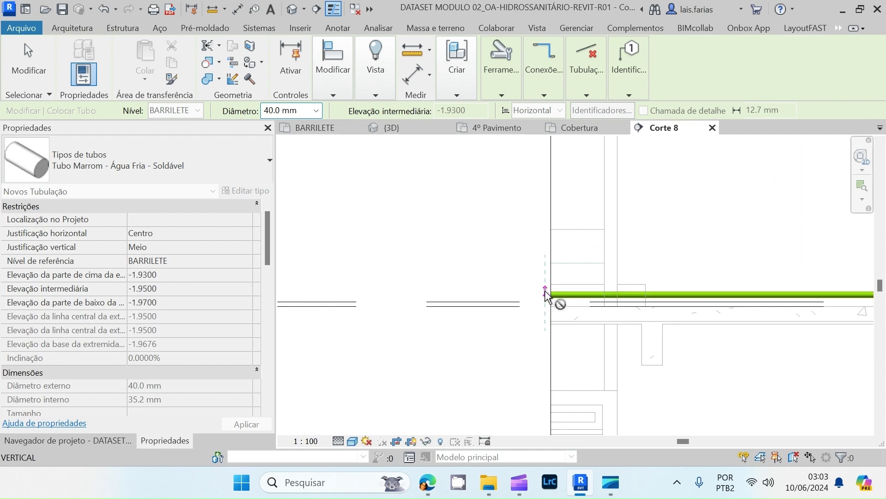
scroll(498, 309, down, 5)
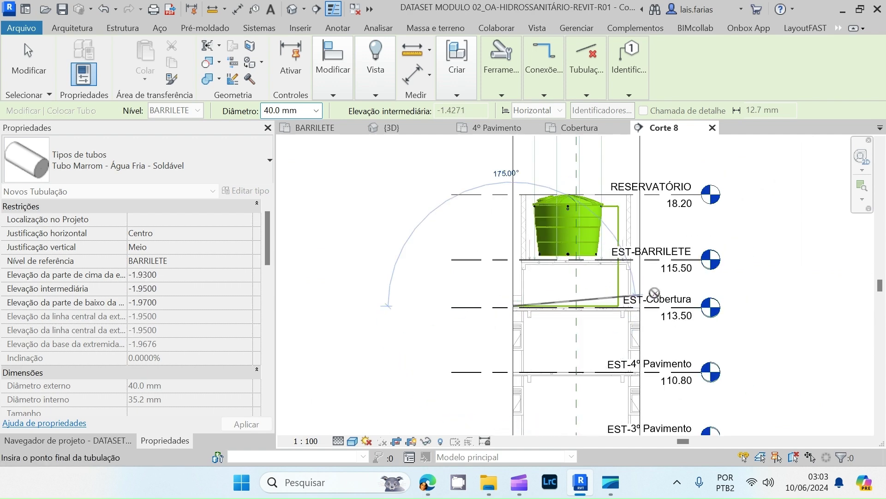
scroll(619, 305, up, 4)
key(Escape)
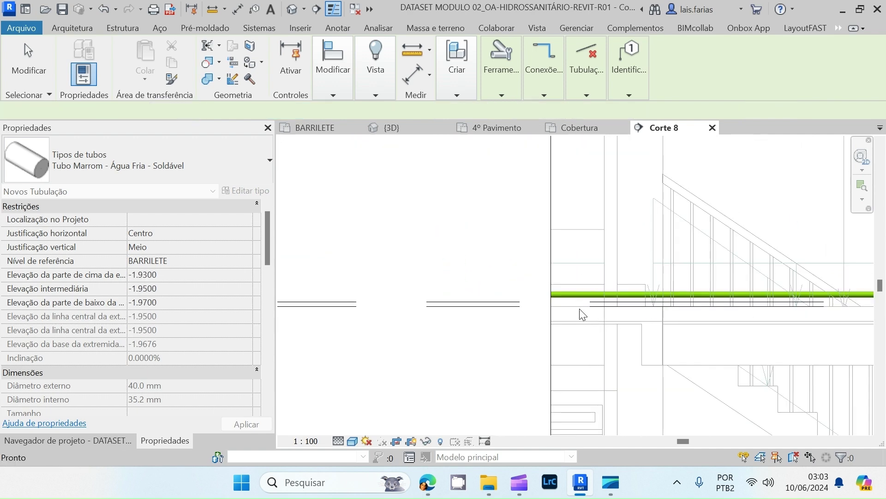
scroll(451, 312, down, 4)
key(Escape)
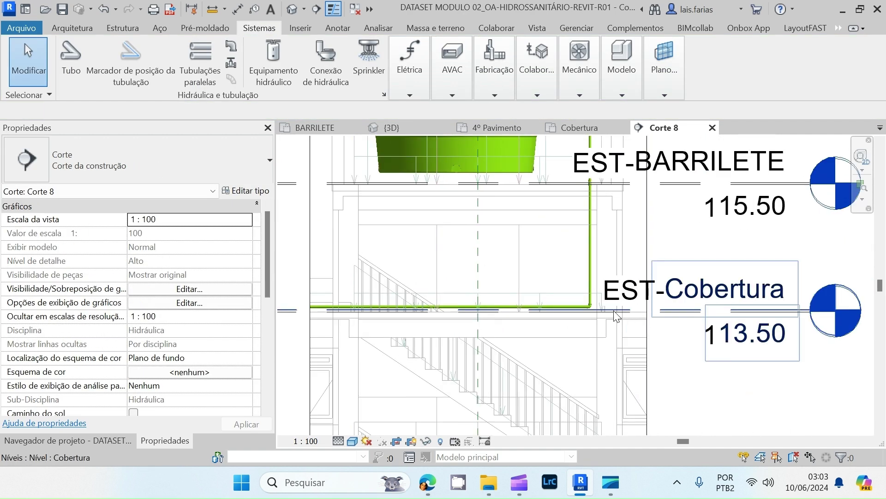
- Convert the elbow at the riser's foot into a tee with its free outlet facing down
scroll(569, 310, up, 5)
scroll(565, 309, up, 3)
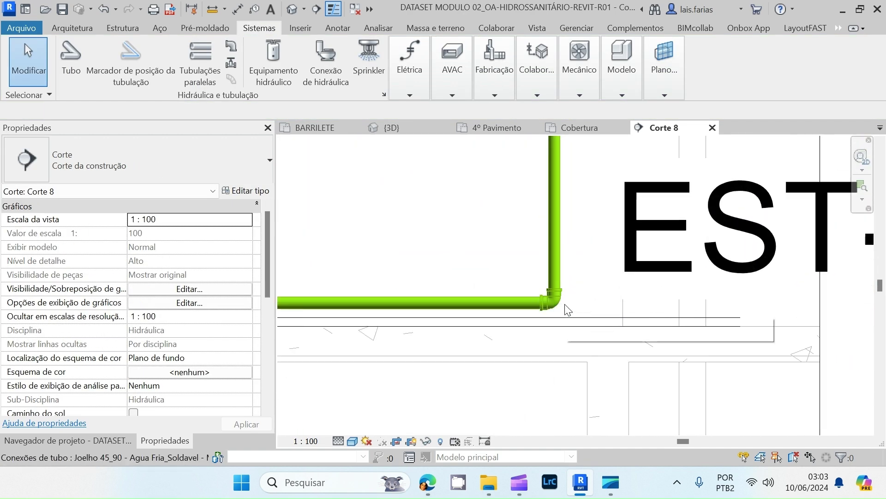
scroll(554, 309, up, 2)
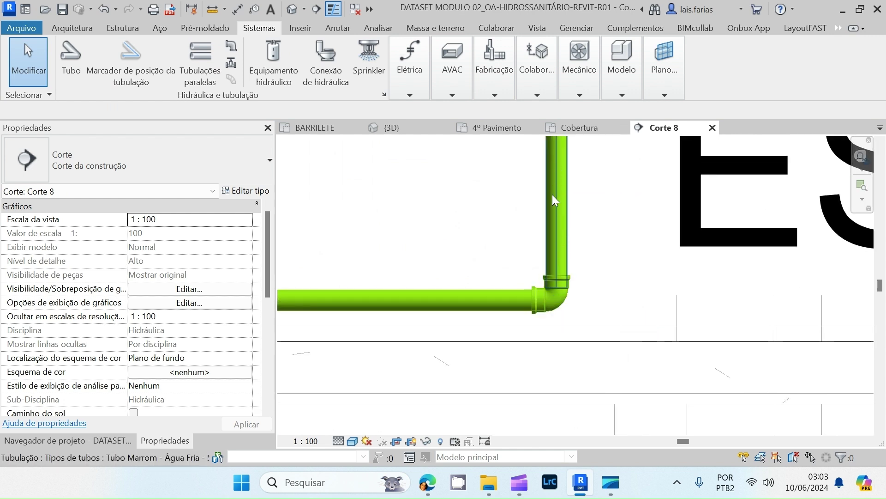
click(557, 299)
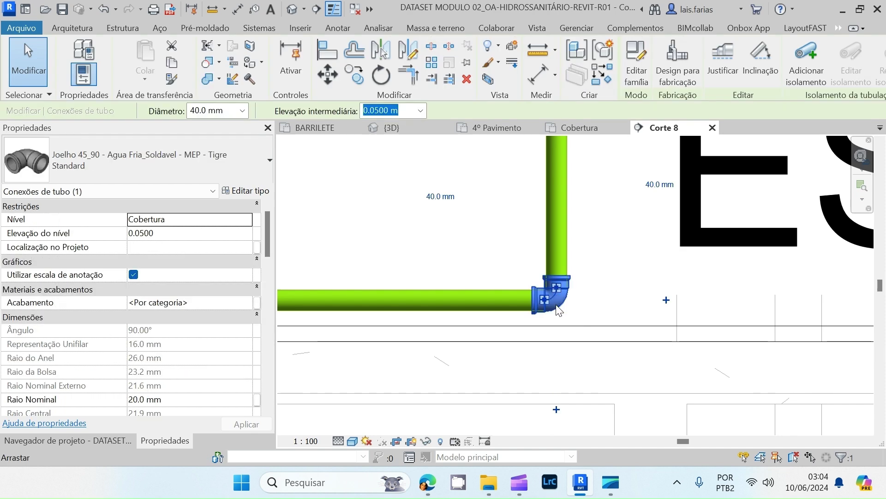
click(557, 410)
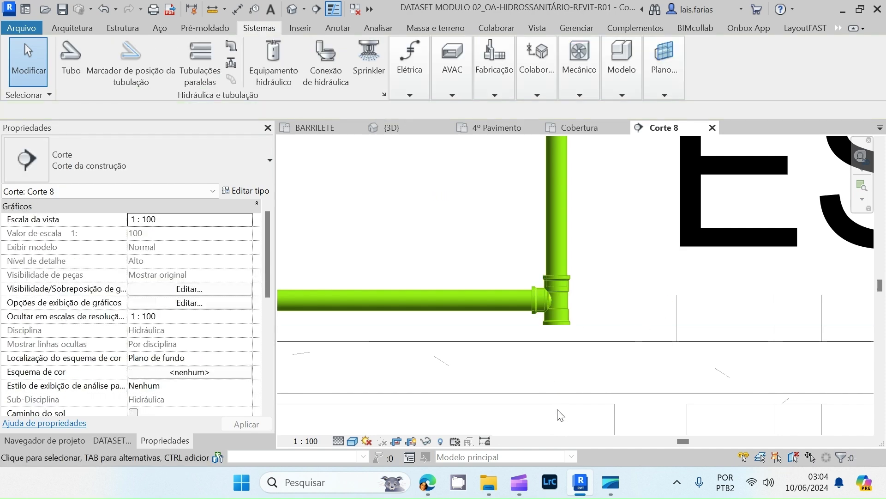
- Draw a vertical 40 mm pipe about 14.1 m long from the tee's lower outlet to below the Térreo slab
right_click(560, 315)
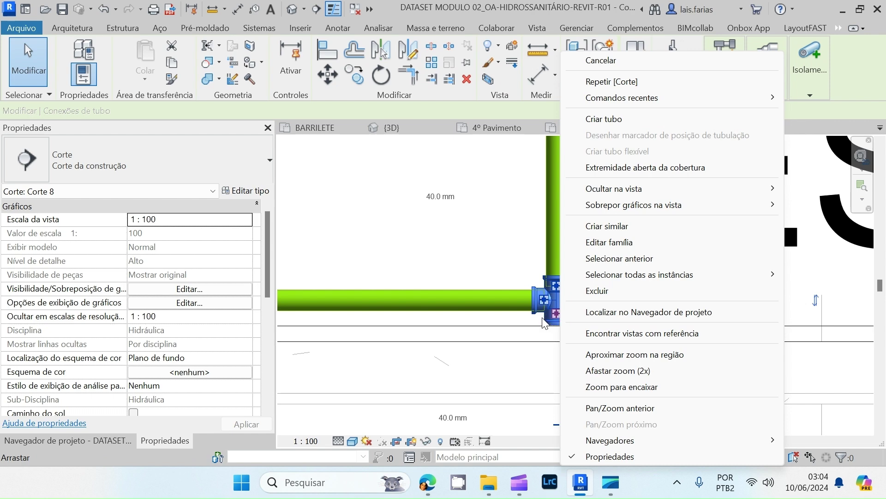
click(546, 323)
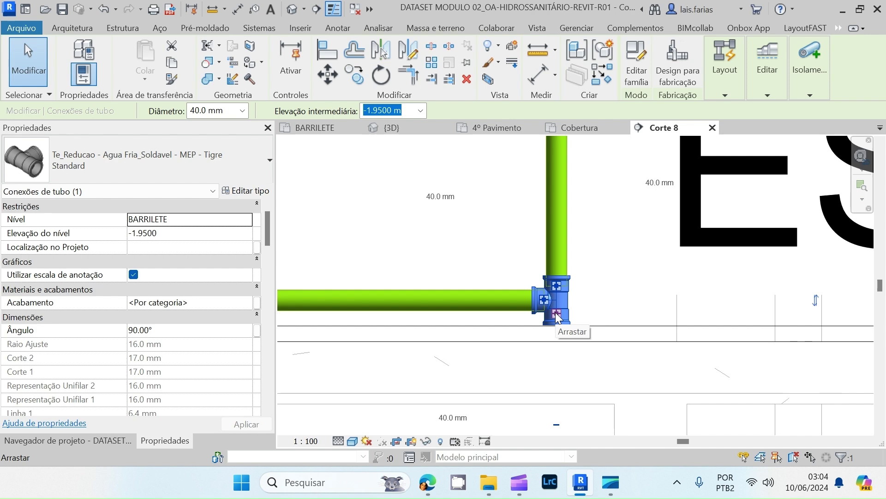
right_click(556, 312)
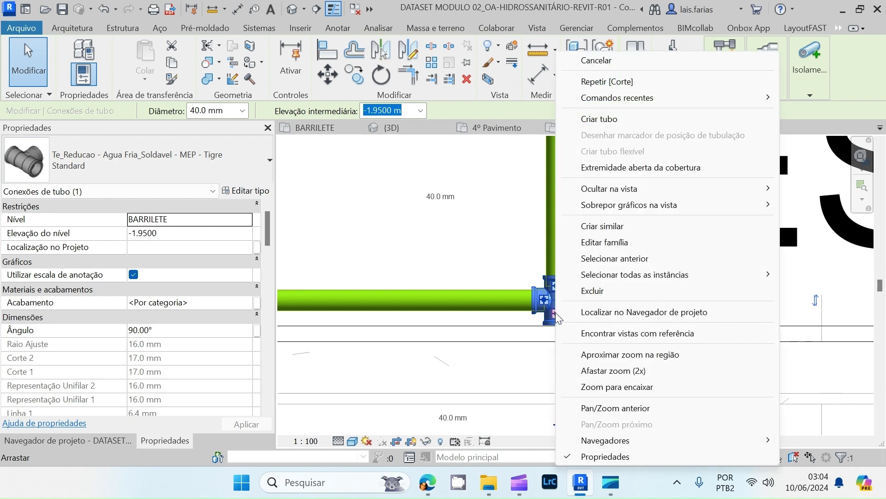
click(599, 120)
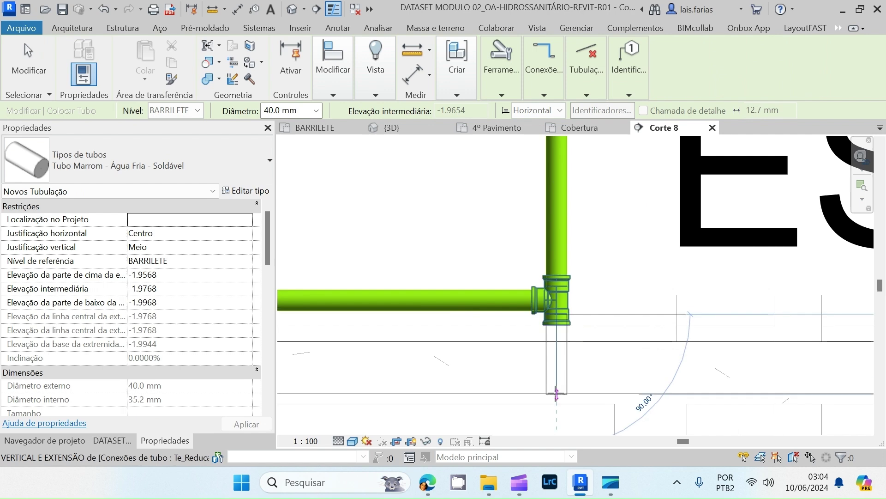
scroll(568, 248, down, 10)
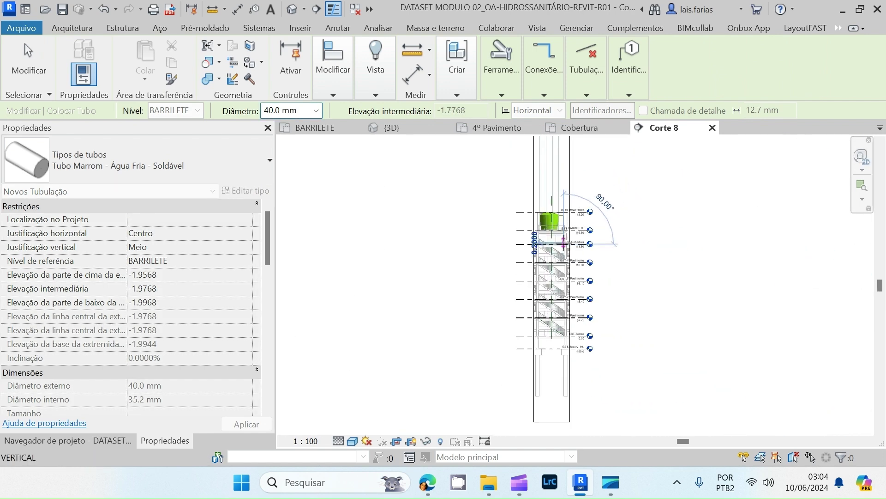
scroll(558, 345, up, 8)
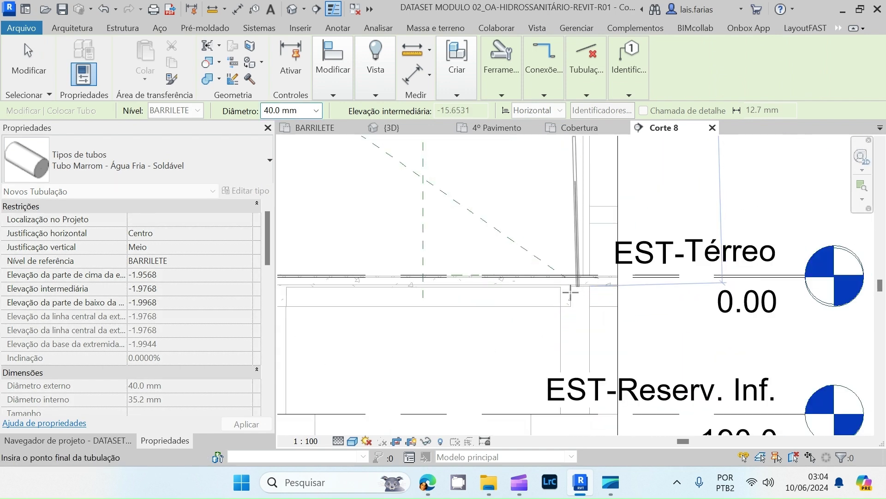
scroll(553, 275, up, 2)
scroll(553, 282, down, 2)
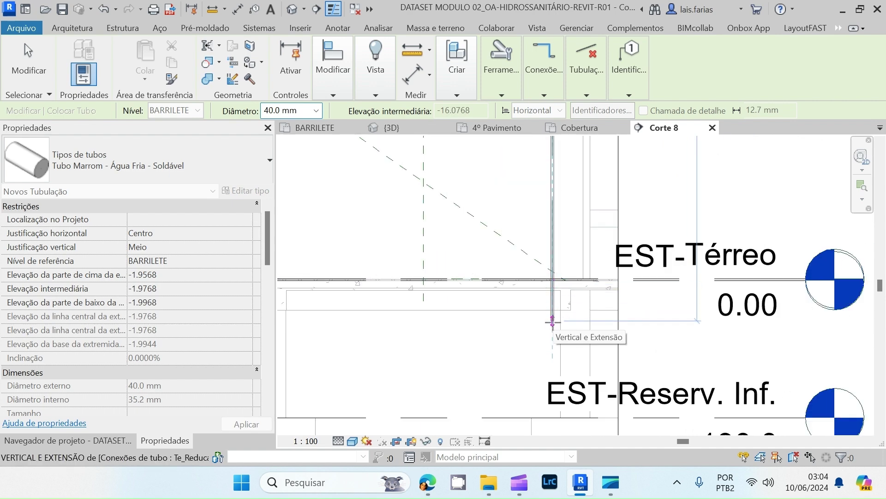
click(552, 321)
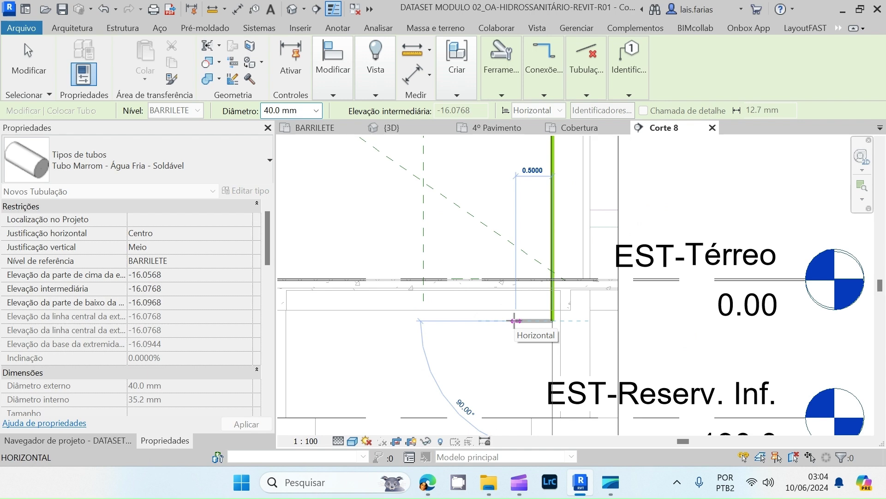
key(Escape)
key(Escape)
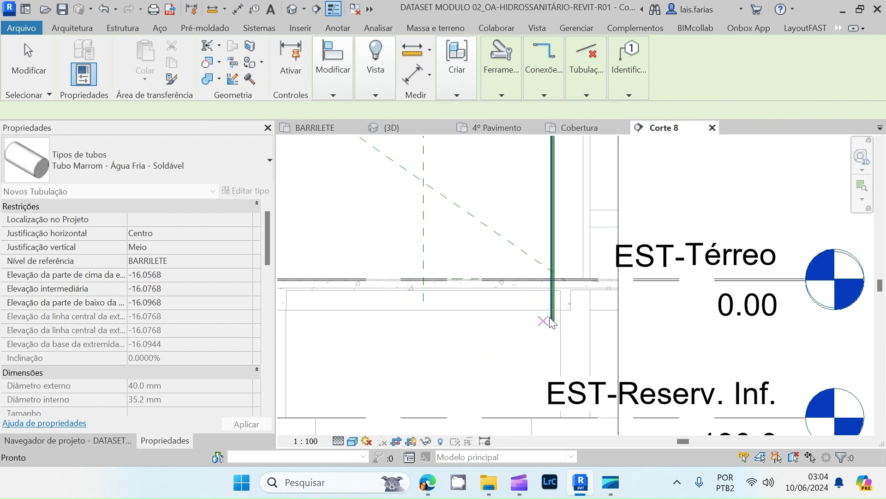
- Draw a horizontal 40 mm pipe about 1.4 m long from the riser's lower end, just below the Térreo slab
click(563, 319)
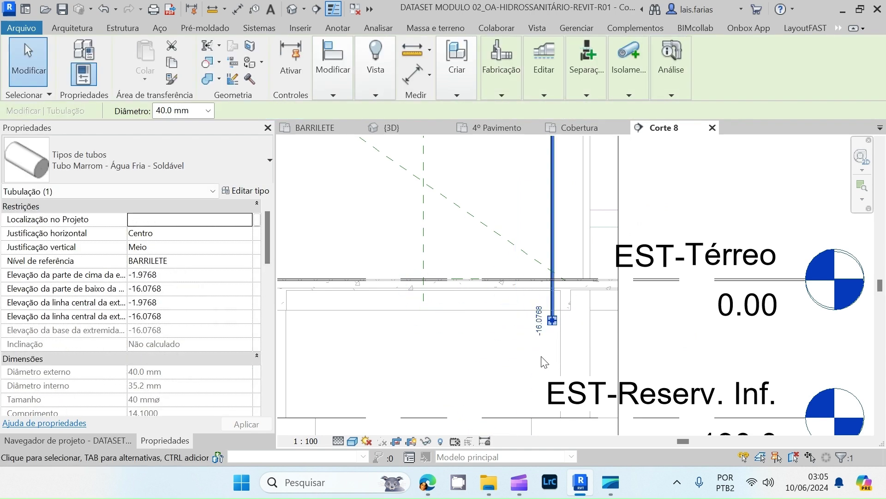
right_click(552, 324)
click(594, 119)
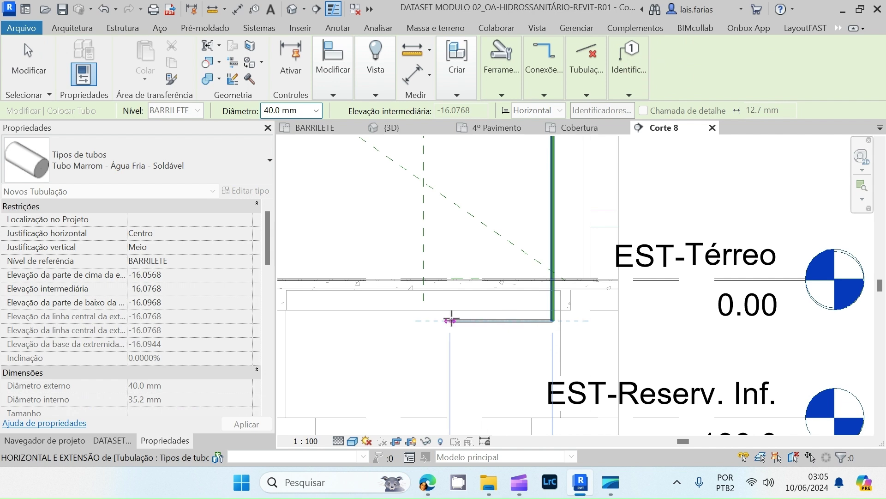
click(450, 320)
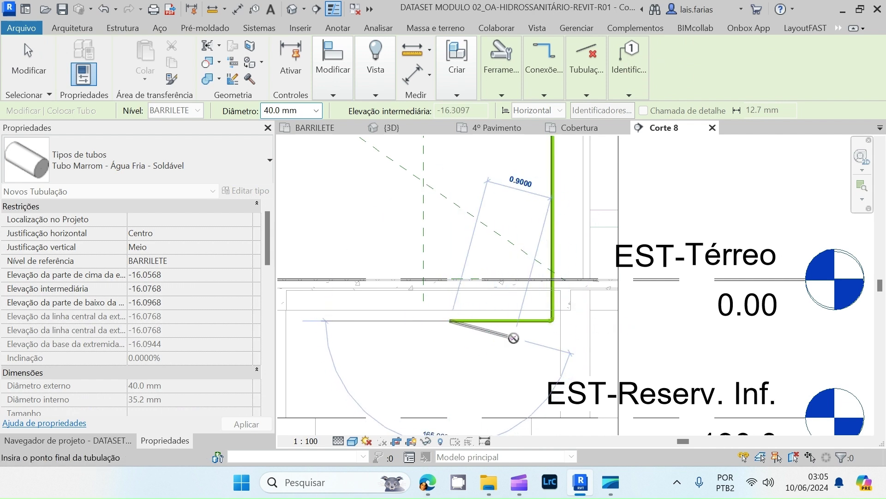
key(Escape)
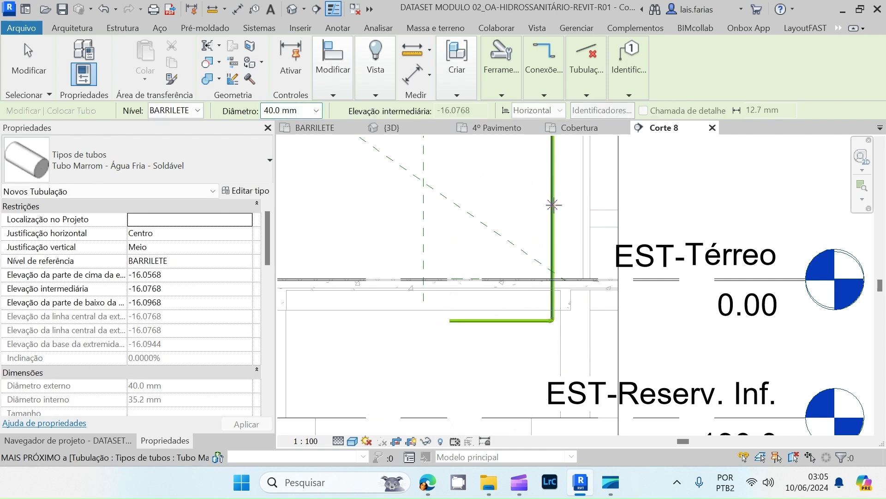
- Open the Térreo floor plan and set its detail level to Alto and its visual style to Sombreado
click(114, 440)
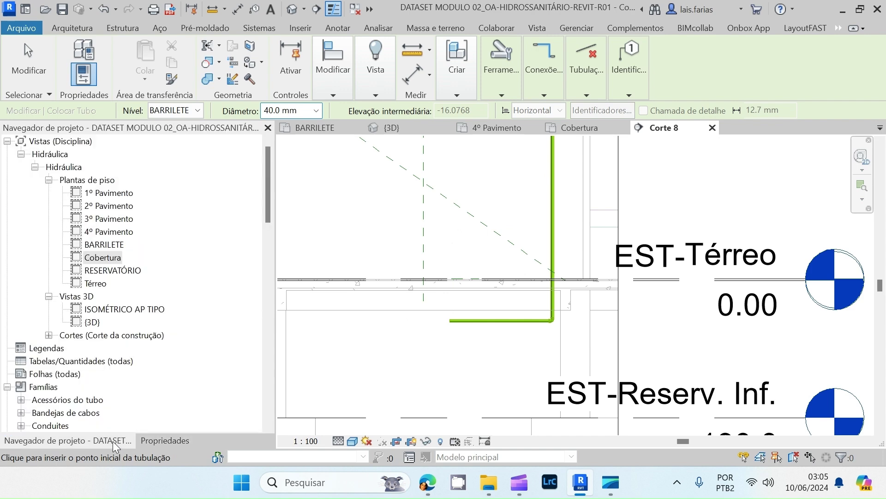
double_click(95, 283)
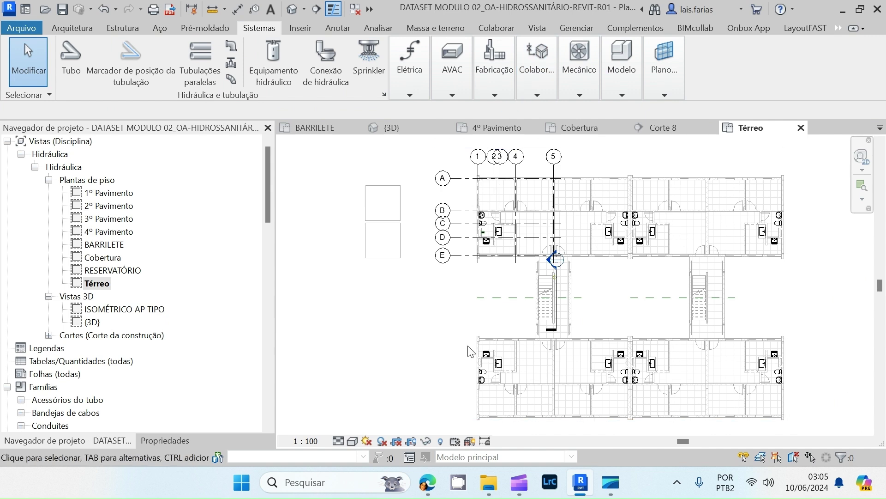
click(339, 442)
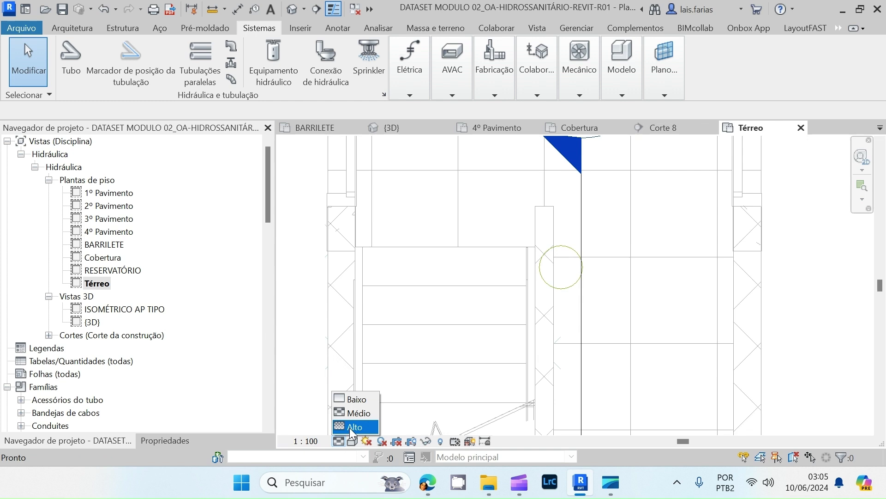
click(350, 428)
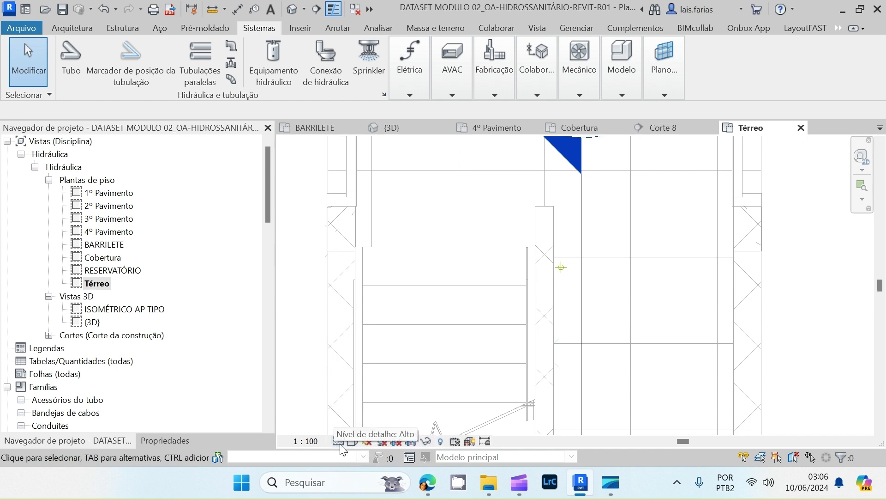
click(353, 441)
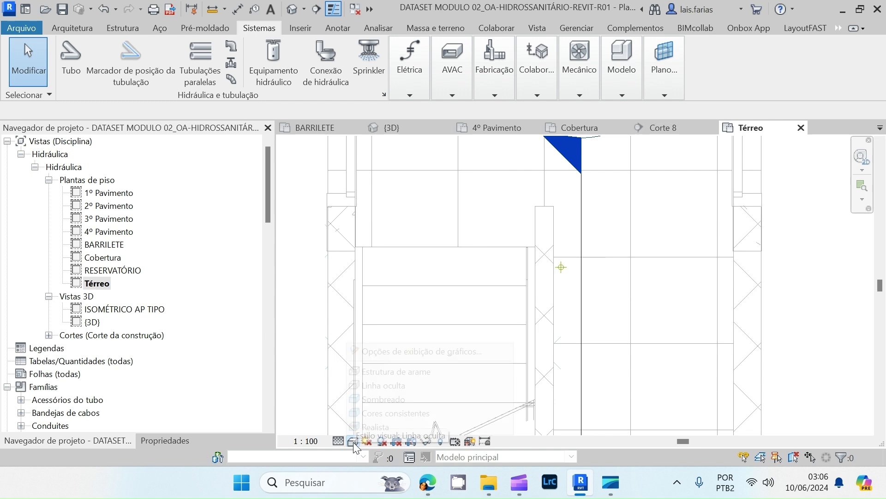
click(375, 401)
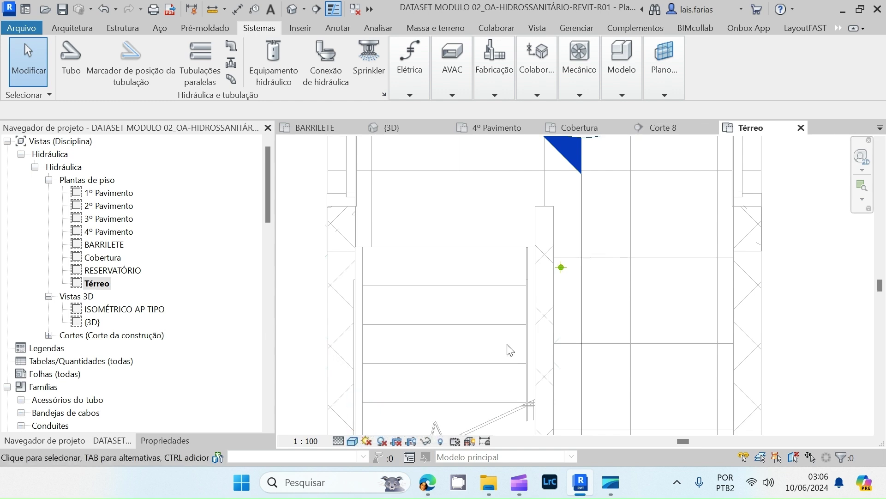
- Examine the supply riser's position beside the stair wall in the Térreo plan
scroll(562, 261, up, 3)
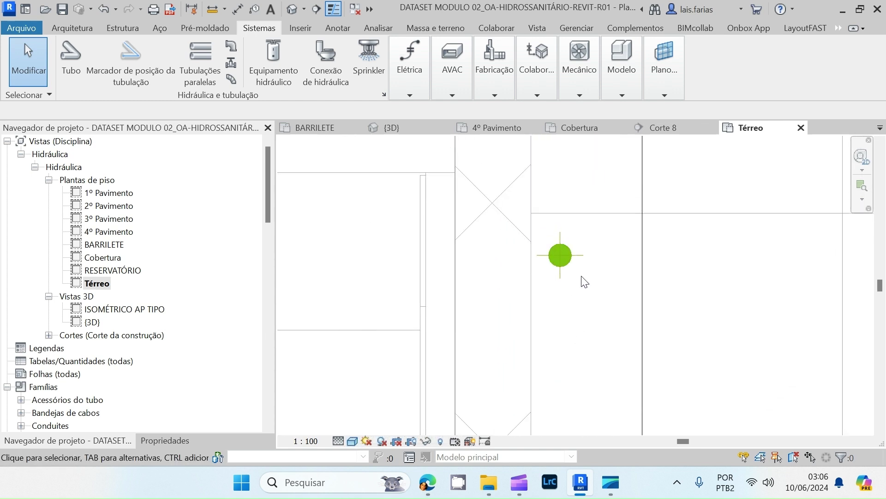
scroll(567, 252, down, 2)
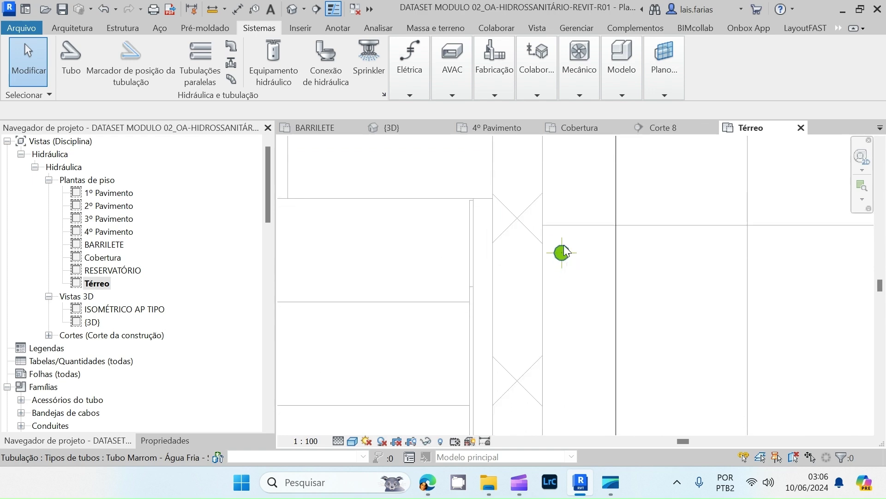
click(565, 252)
scroll(629, 277, down, 5)
scroll(633, 281, down, 3)
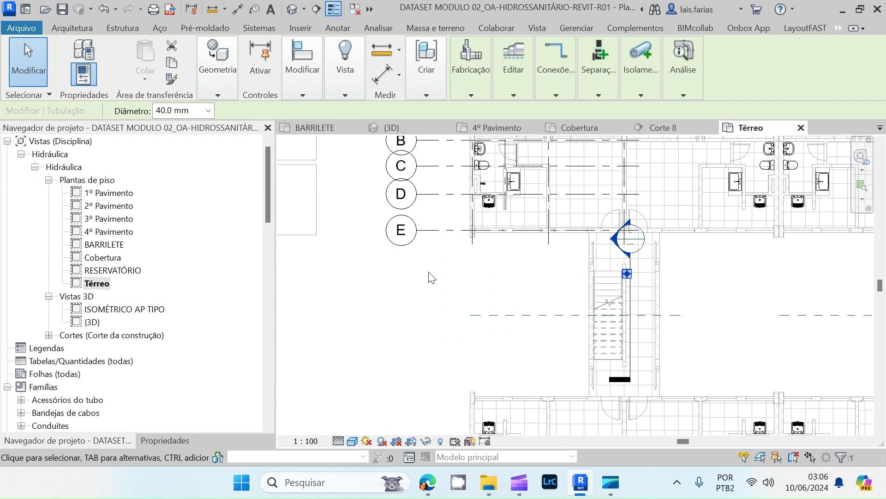
scroll(635, 291, up, 8)
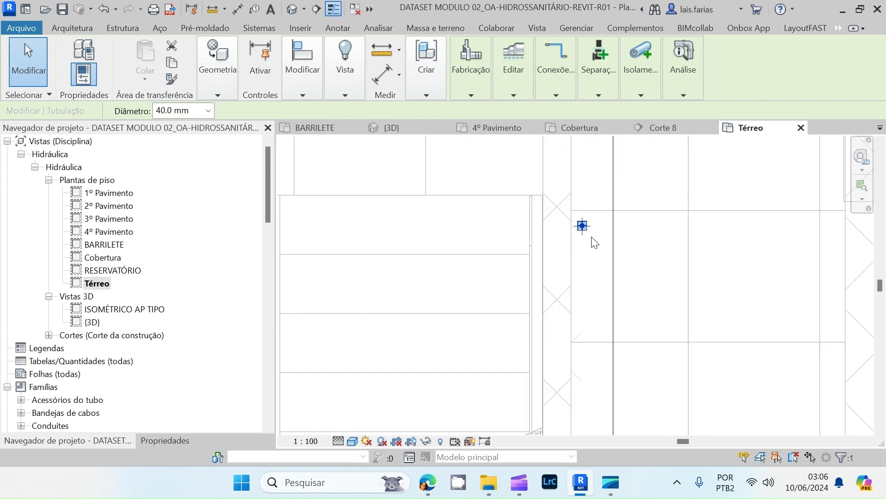
key(Escape)
scroll(645, 280, down, 2)
scroll(645, 280, down, 4)
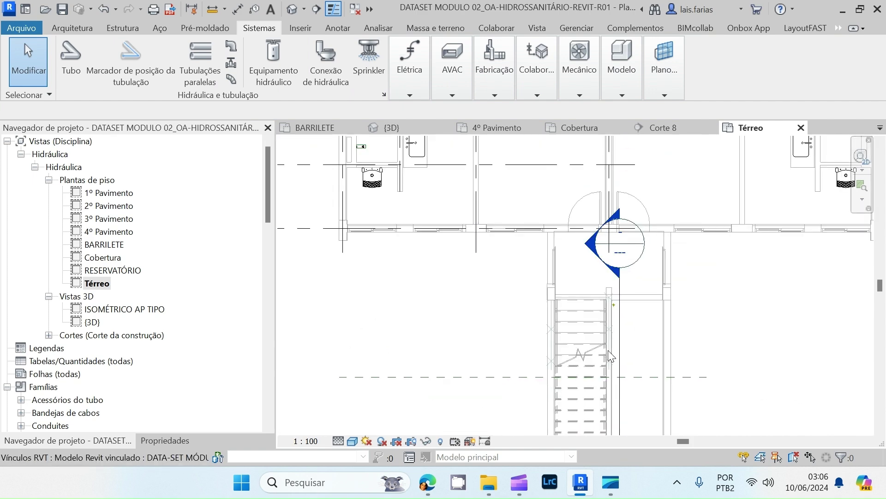
- Set the Térreo plan's view depth offset to -3 in its view range and apply it
click(165, 440)
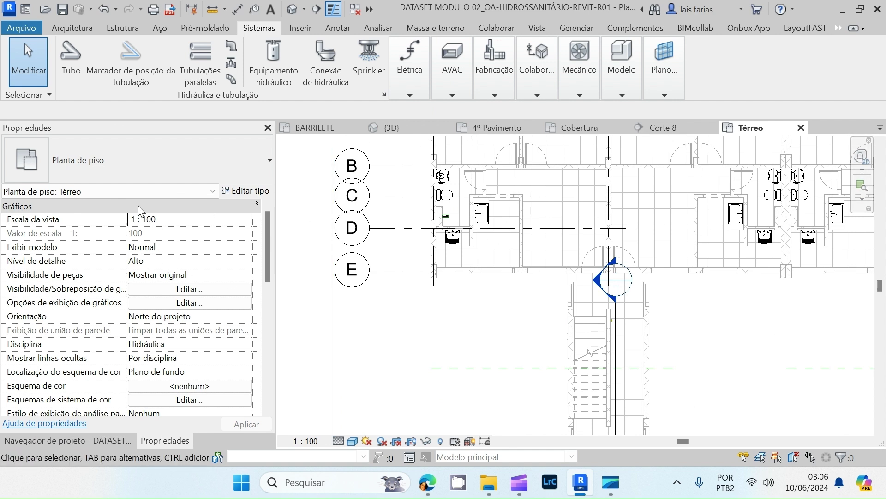
drag(266, 262, 266, 339)
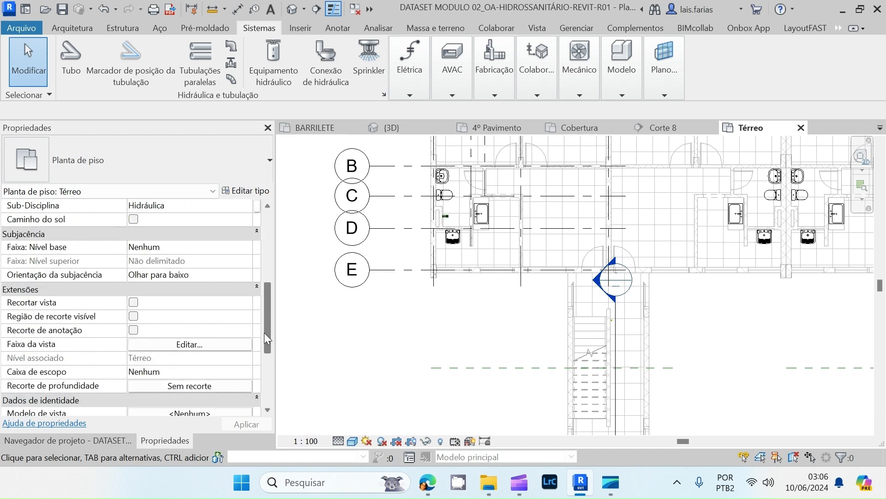
click(189, 345)
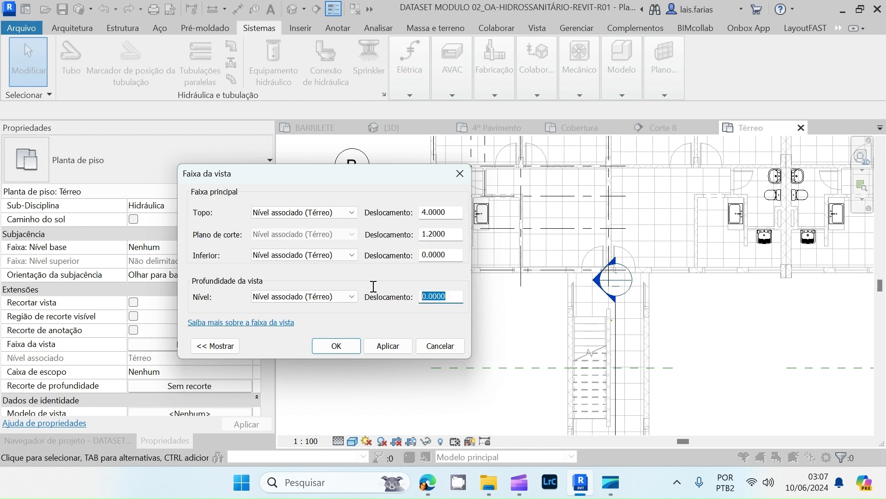
text(-1)
key(Tab)
key(shift+Tab)
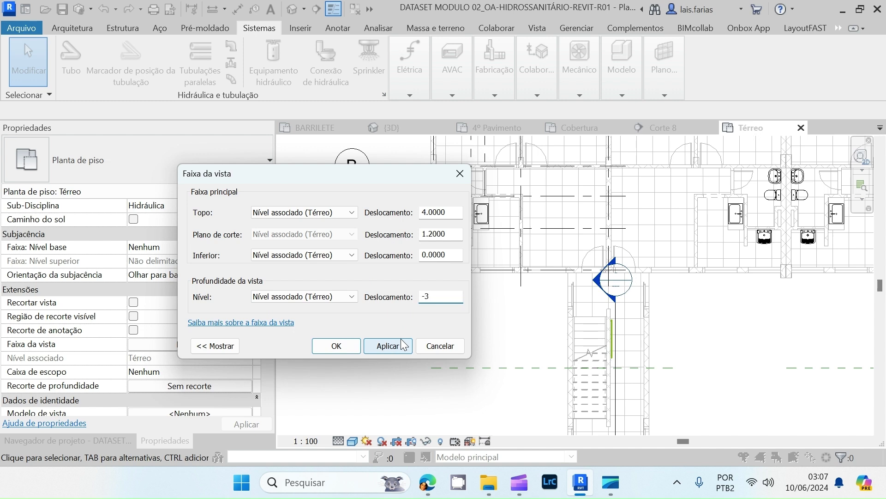
click(408, 351)
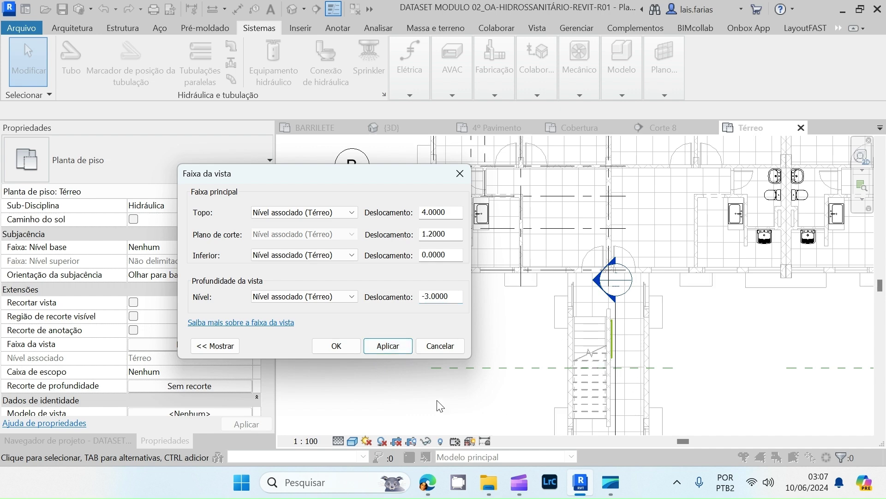
click(336, 348)
- Move the buried pipe's free end so the pipe runs perpendicular across the stair flight, about 2.9 m long
scroll(602, 343, up, 4)
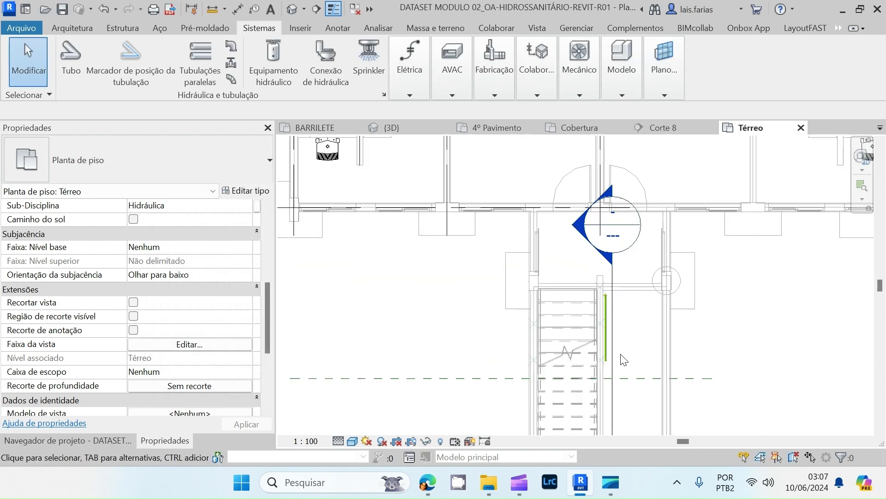
scroll(602, 342, up, 3)
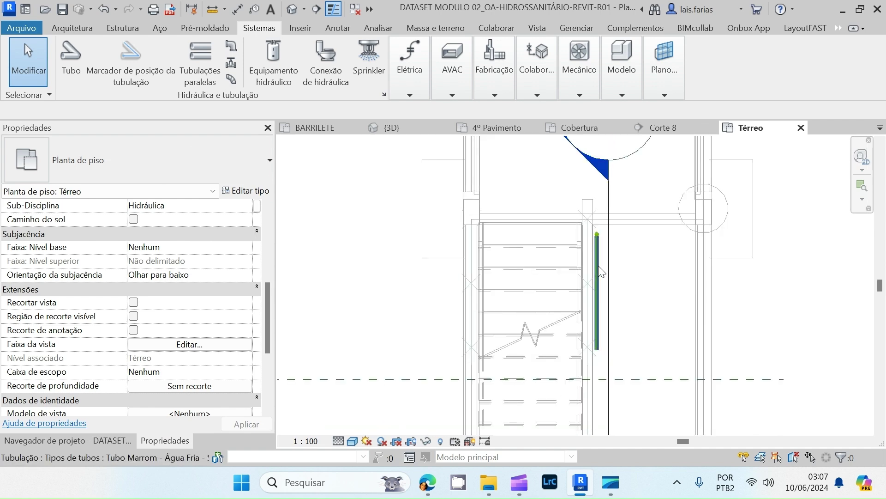
click(602, 347)
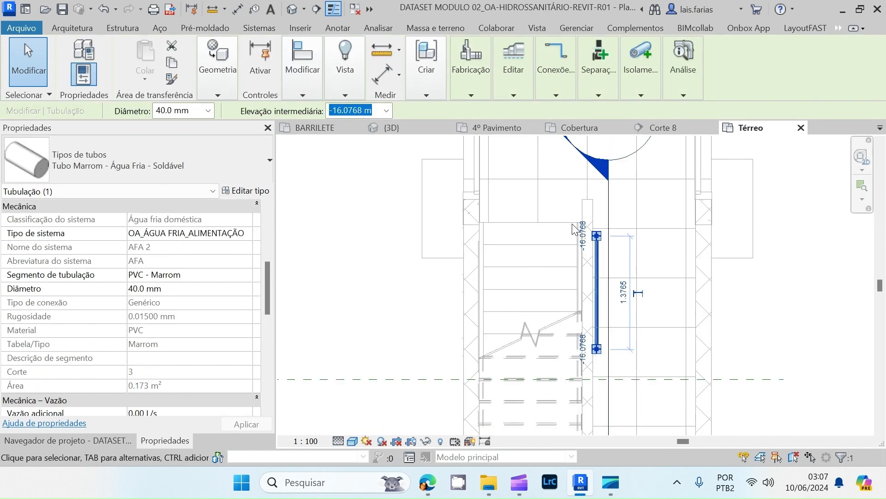
scroll(573, 249, down, 2)
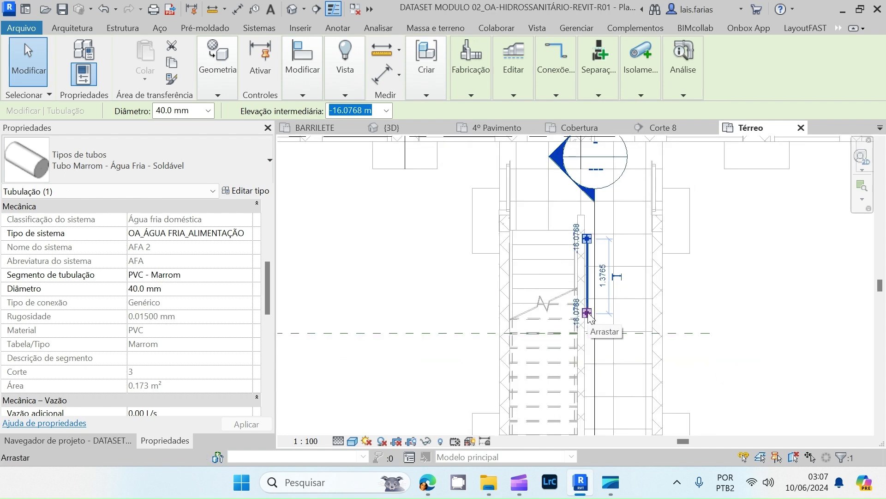
click(587, 312)
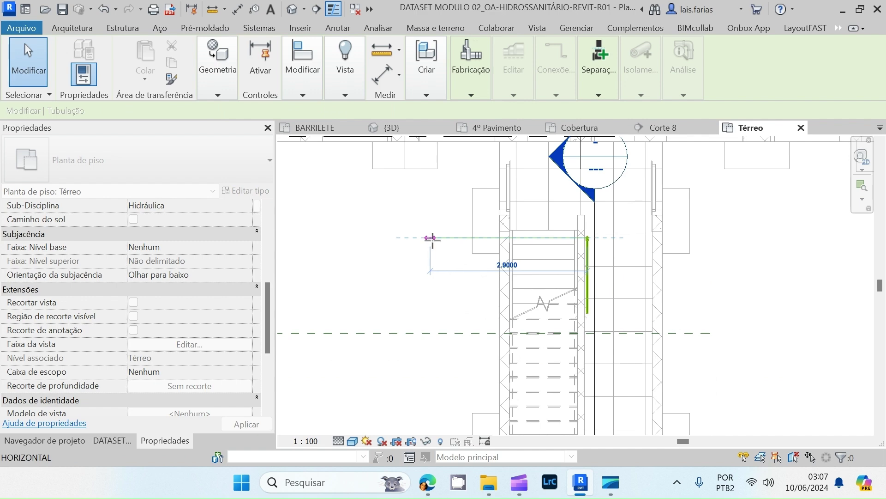
click(430, 238)
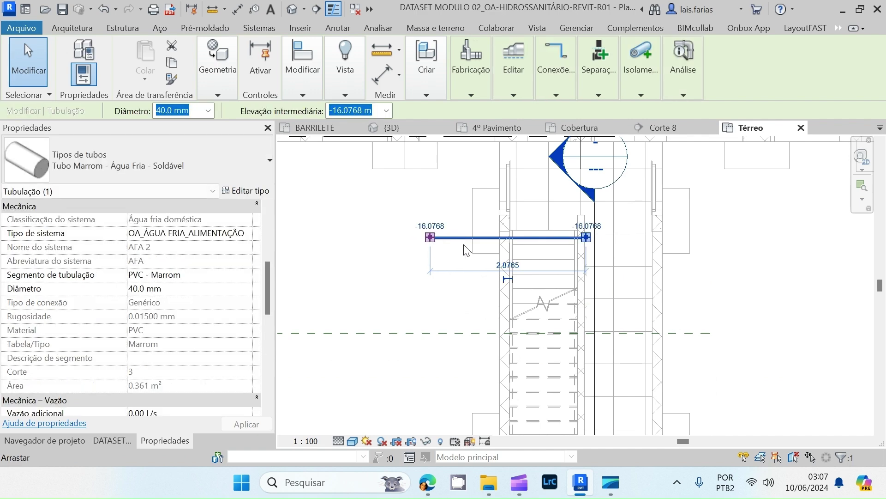
- Extend the buried pipe's free end past axis 1 to the grid bubble column, making it about 10.1 m long
scroll(585, 244, up, 4)
scroll(362, 257, down, 2)
scroll(721, 283, down, 3)
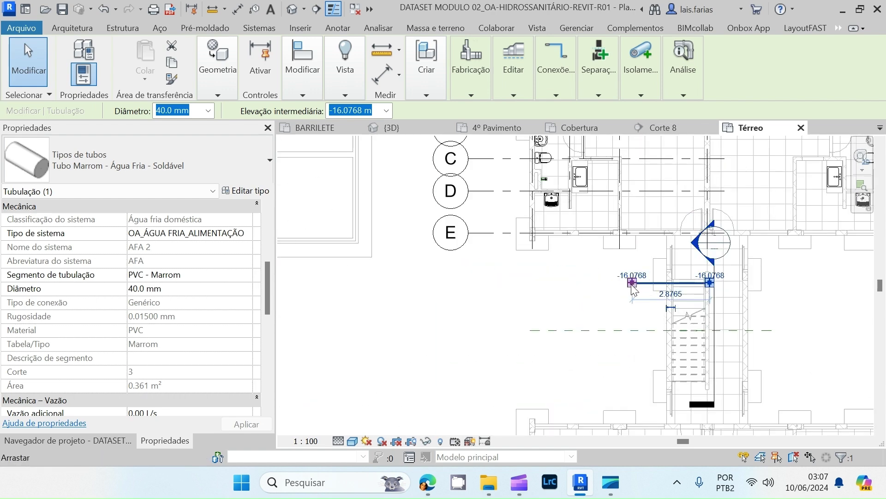
drag(632, 284, 522, 283)
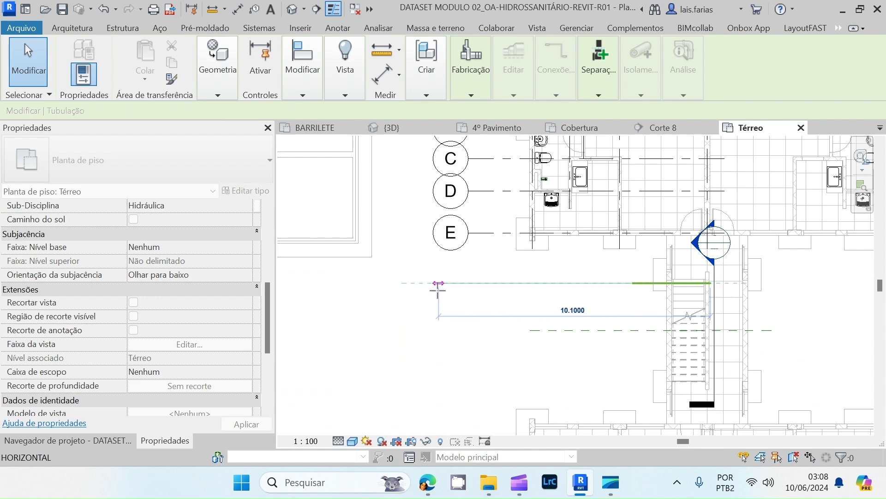
drag(444, 300, 443, 300)
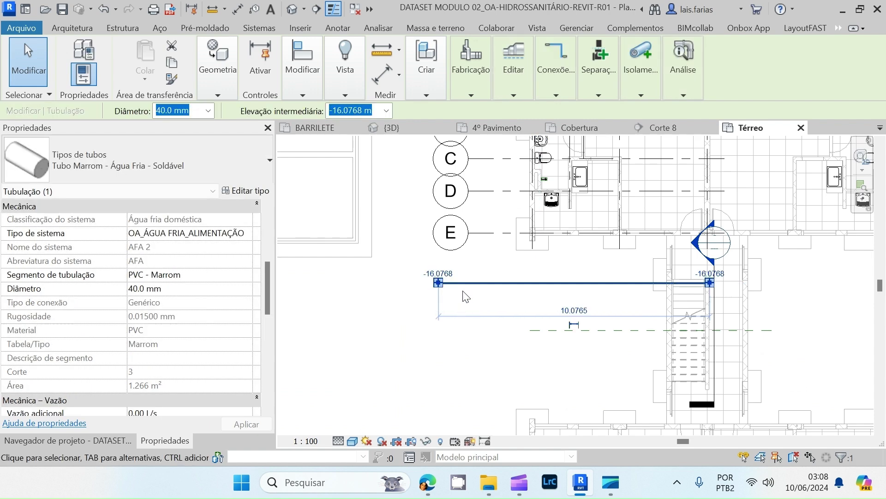
- Draw a perpendicular 40 mm pipe about 7.9 m long from the extended pipe's free end, along the grid bubbles to axis A
scroll(486, 346, down, 3)
scroll(468, 184, up, 3)
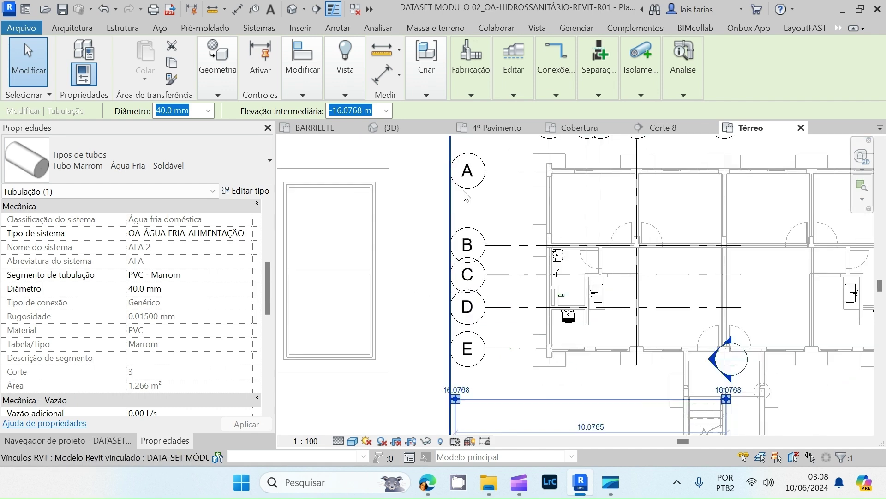
right_click(455, 400)
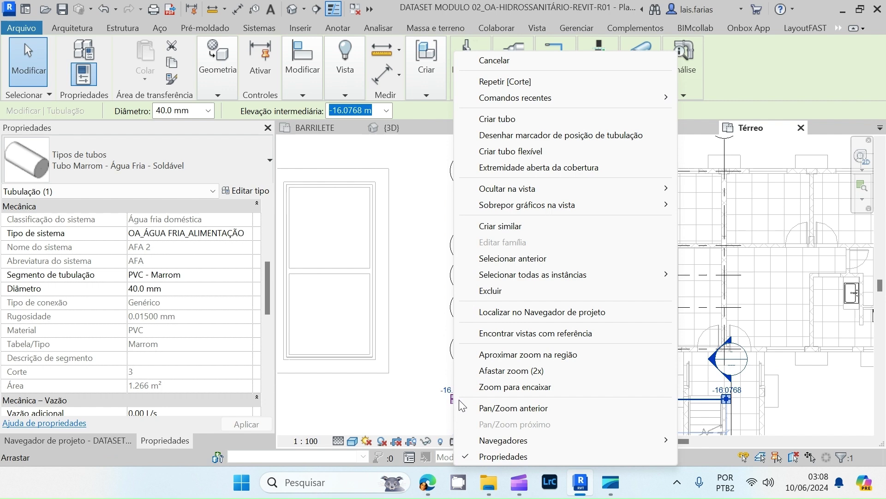
click(495, 119)
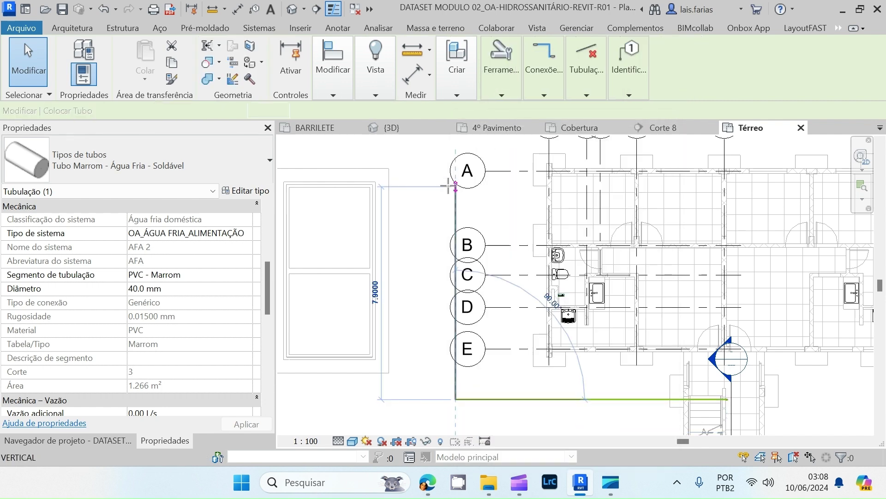
click(454, 184)
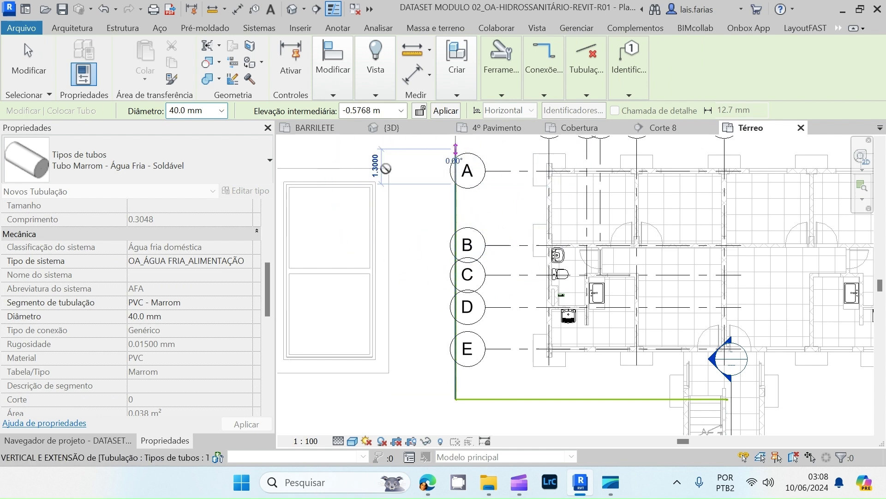
key(Escape)
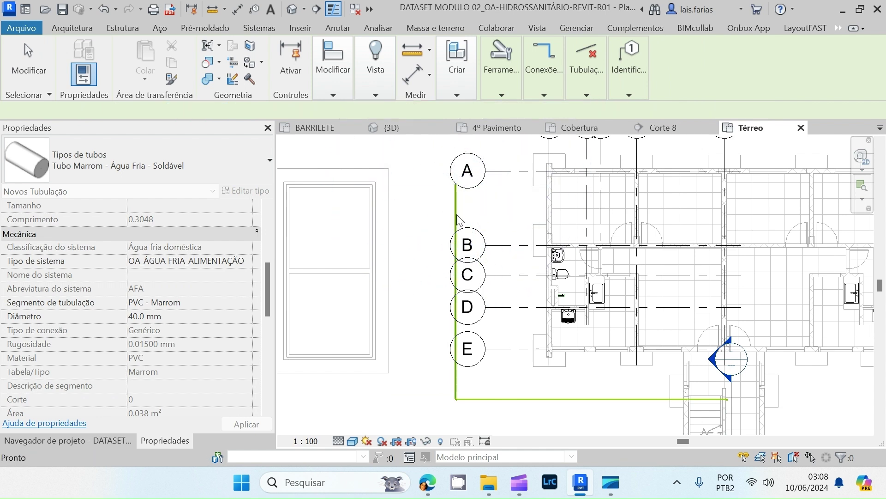
key(Escape)
scroll(504, 216, down, 2)
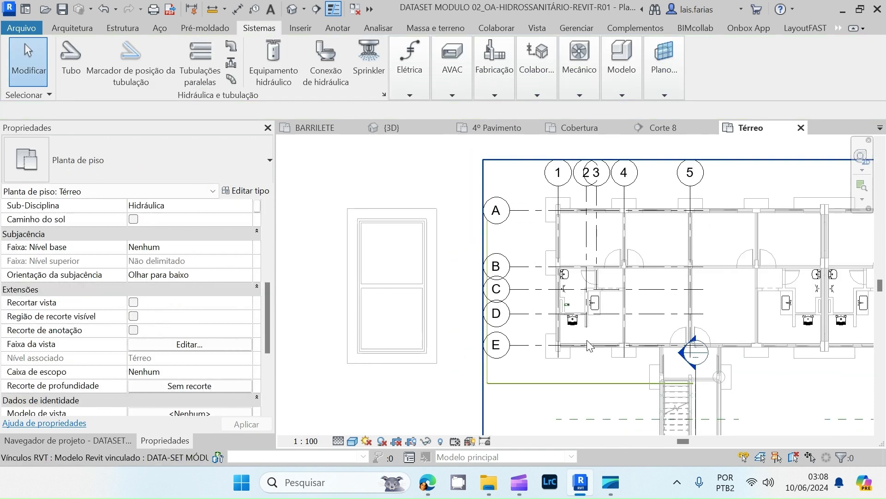
- Close the 4º Pavimento, Cobertura and Corte 8 views and return to the Térreo plan
scroll(460, 201, up, 2)
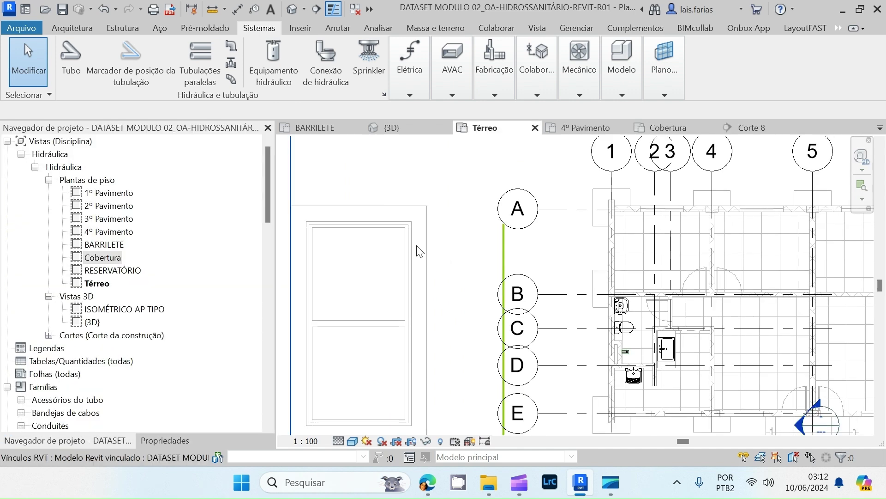
click(176, 440)
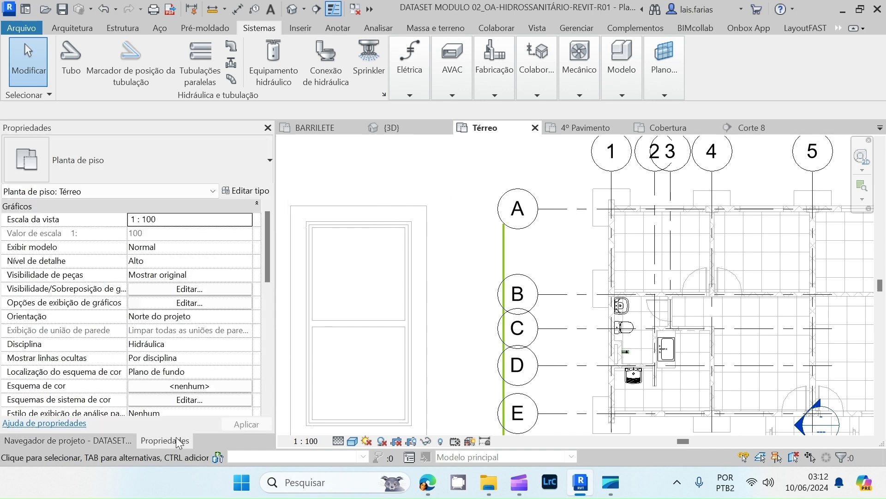
click(585, 126)
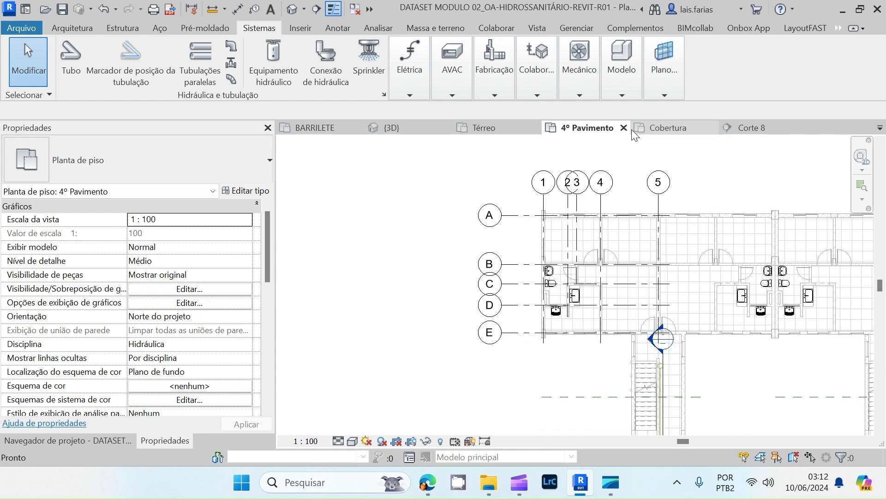
click(624, 128)
click(624, 127)
click(577, 125)
click(624, 128)
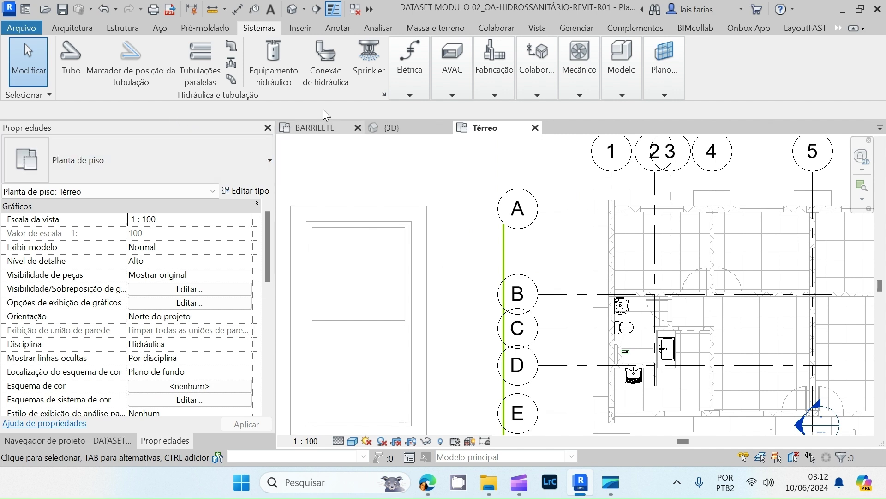
click(577, 94)
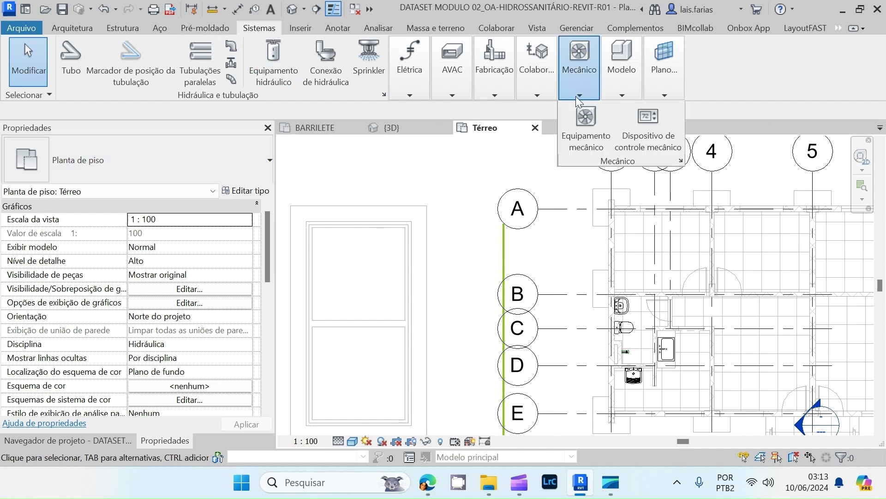
click(578, 129)
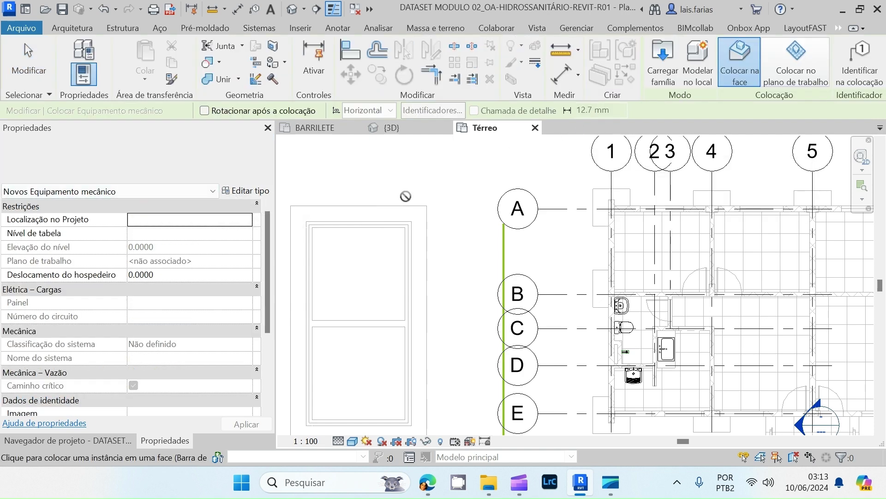
scroll(448, 220, up, 3)
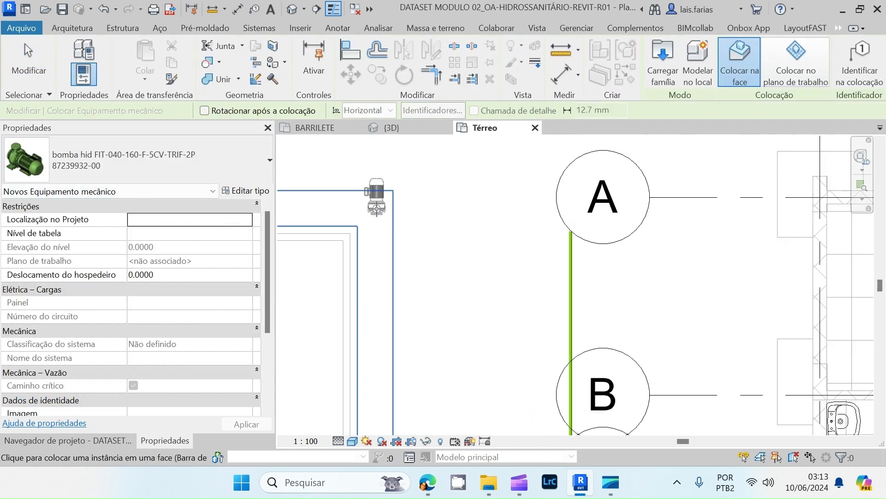
scroll(376, 192, down, 2)
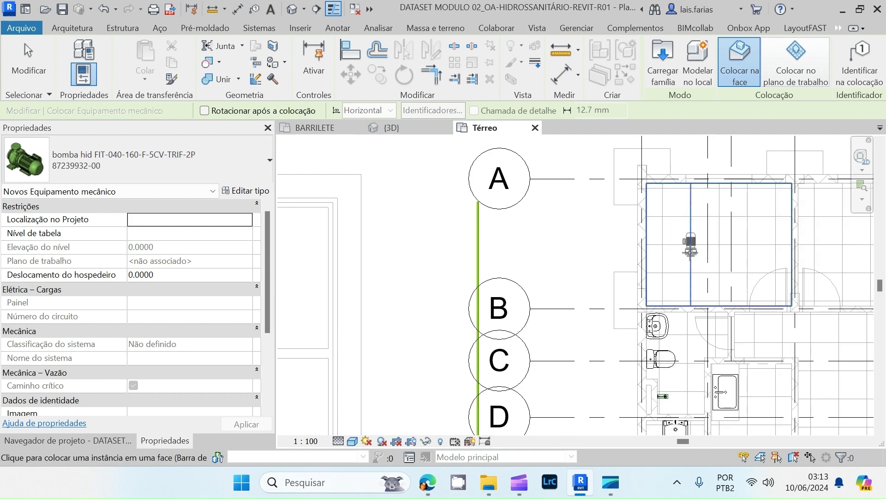
scroll(675, 266, up, 2)
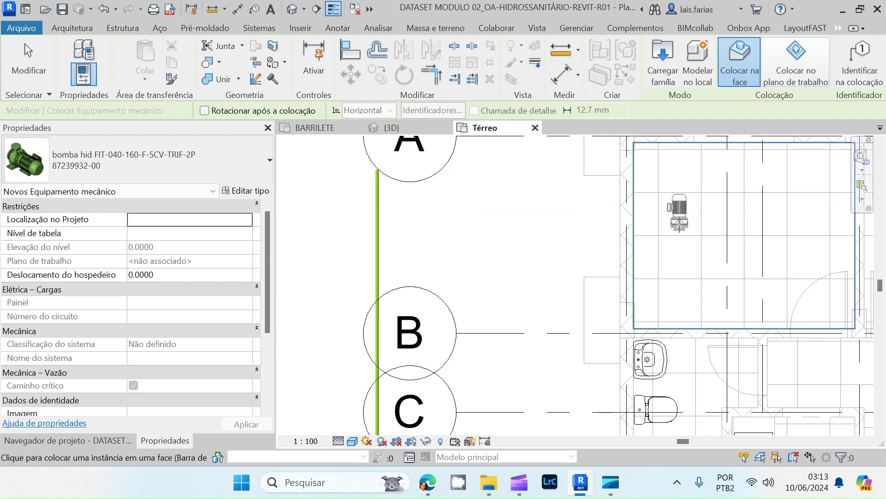
scroll(679, 226, up, 4)
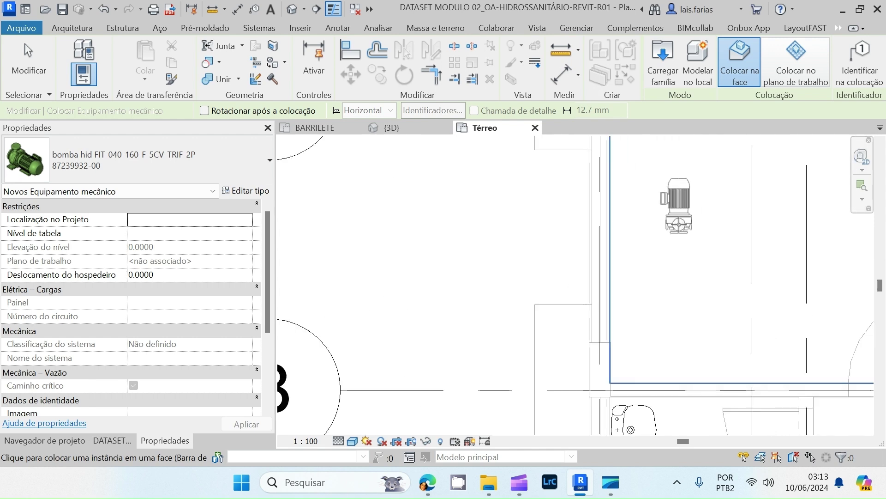
click(665, 228)
scroll(599, 263, down, 3)
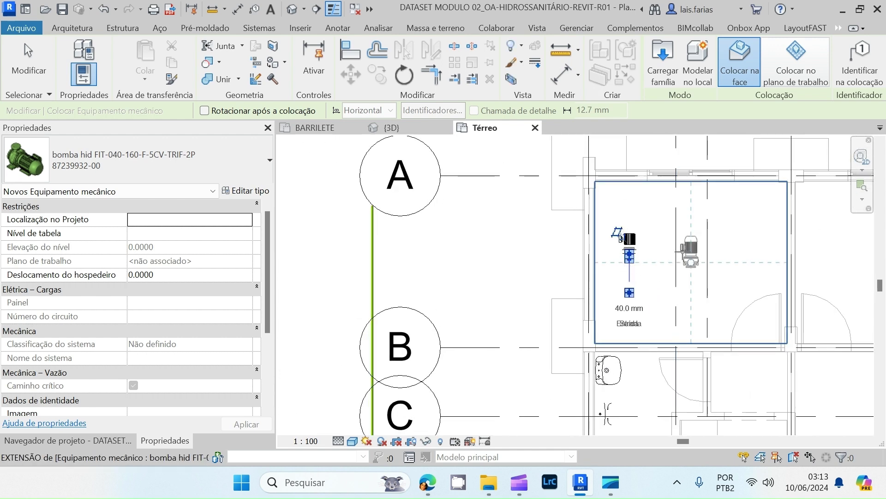
scroll(684, 259, down, 3)
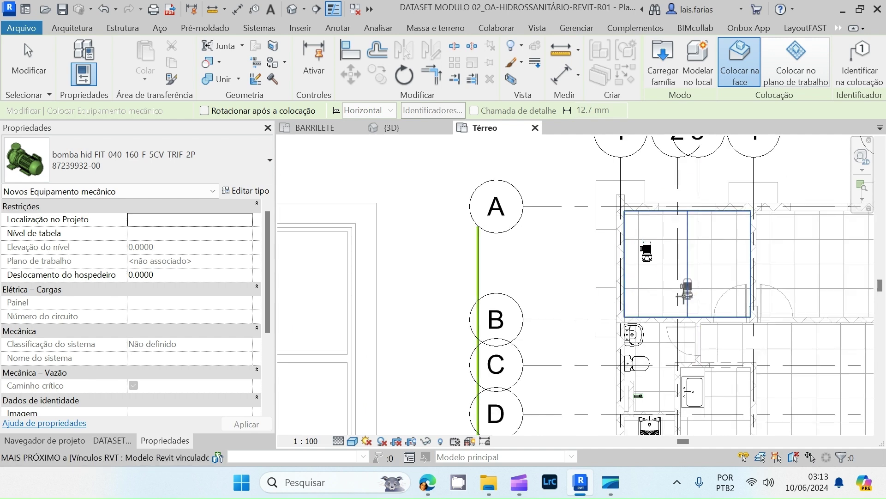
key(Escape)
key(Escape)
- Move the pump about 6 m out of the room, to between the rectangular outline and the axis A bubble
scroll(651, 254, up, 2)
click(646, 253)
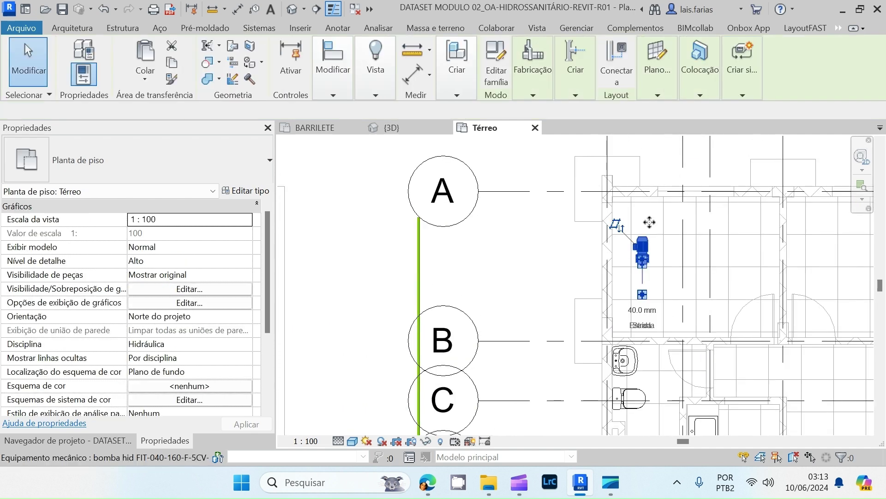
scroll(641, 249, down, 1)
scroll(346, 231, up, 1)
key(Escape)
scroll(345, 231, up, 1)
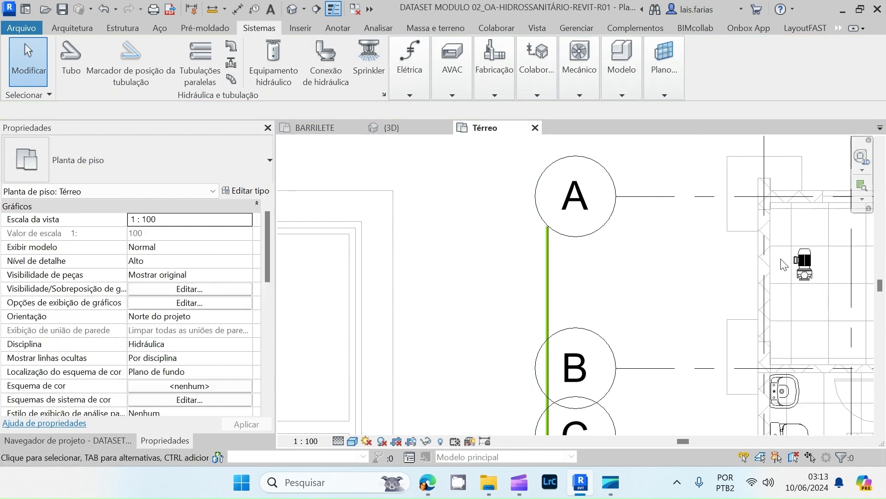
click(810, 268)
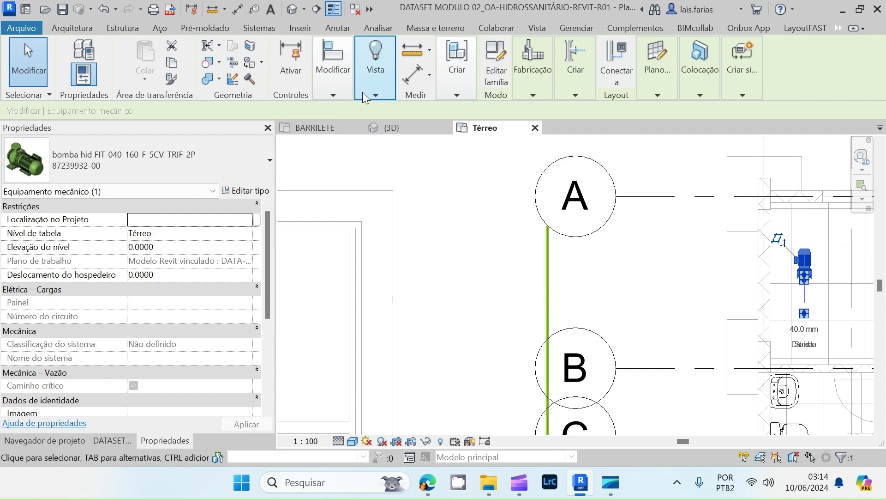
click(333, 95)
click(326, 139)
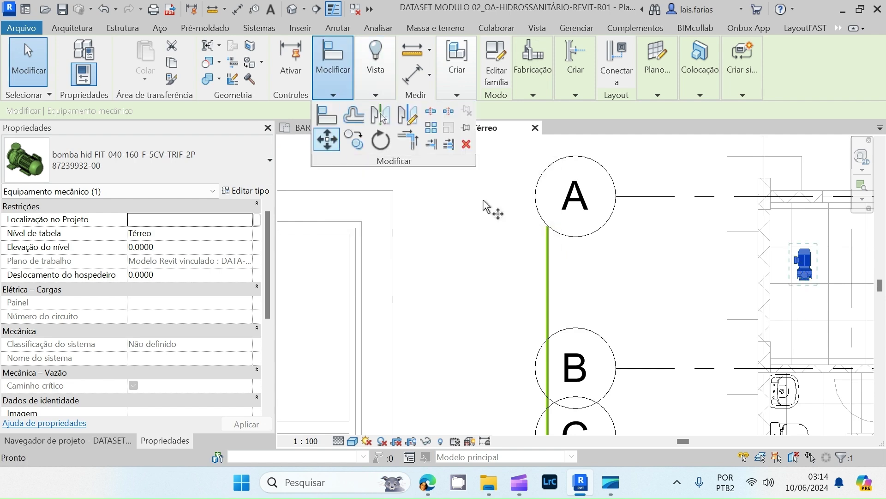
scroll(805, 263, up, 5)
click(813, 242)
scroll(811, 258, down, 5)
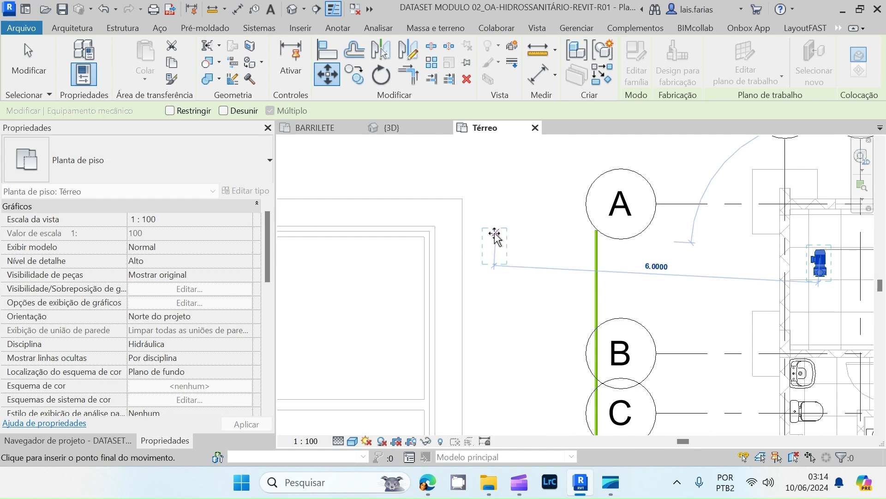
click(494, 237)
scroll(496, 234, up, 6)
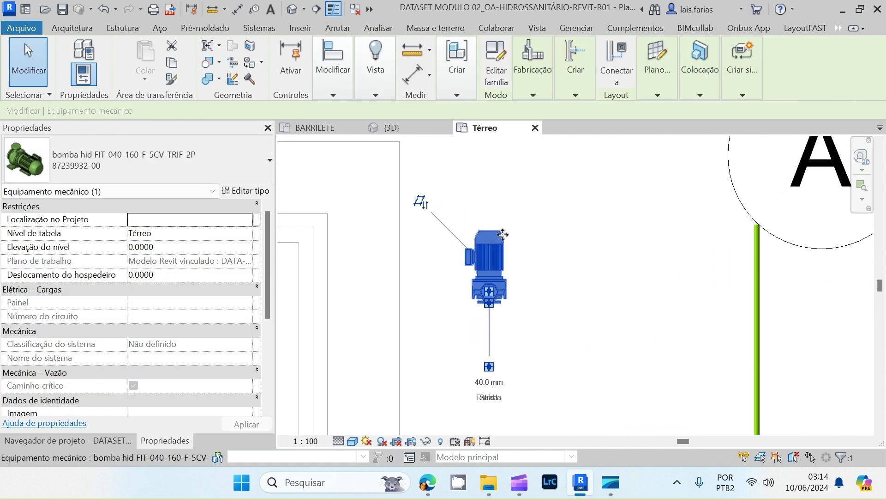
- Copy the pump 0.6 m horizontally toward the green cold-water pipe
click(495, 244)
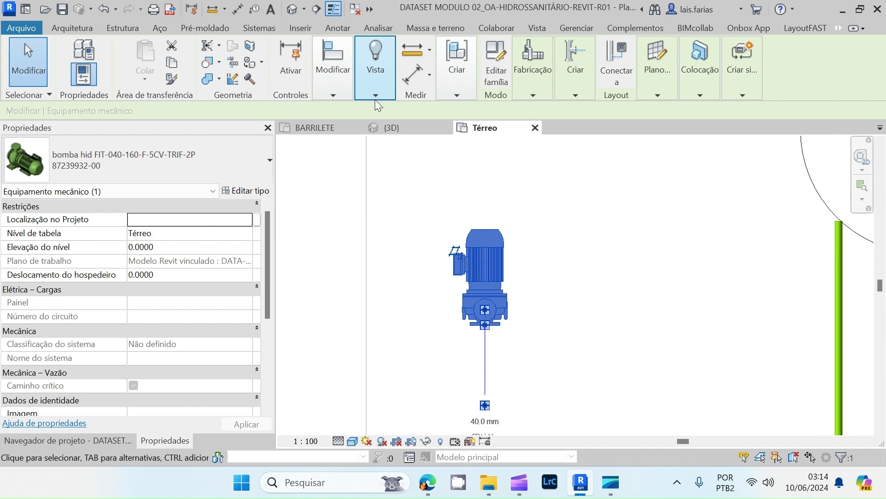
click(334, 96)
click(353, 138)
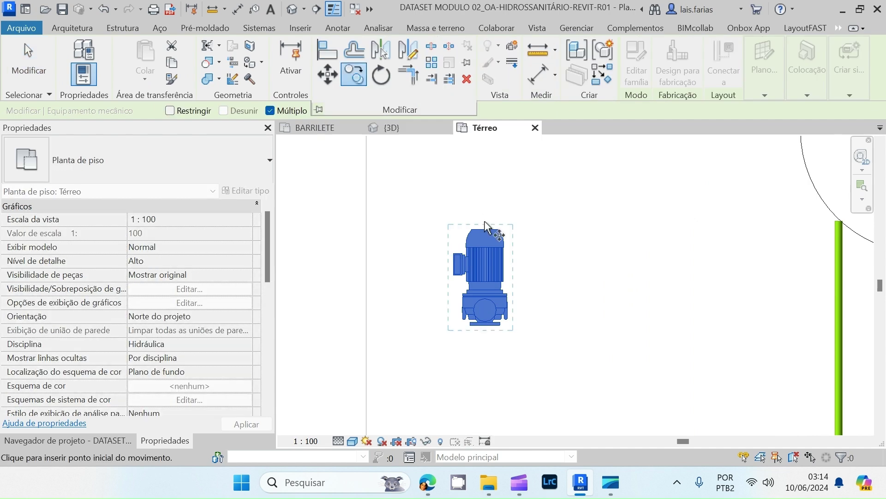
click(484, 230)
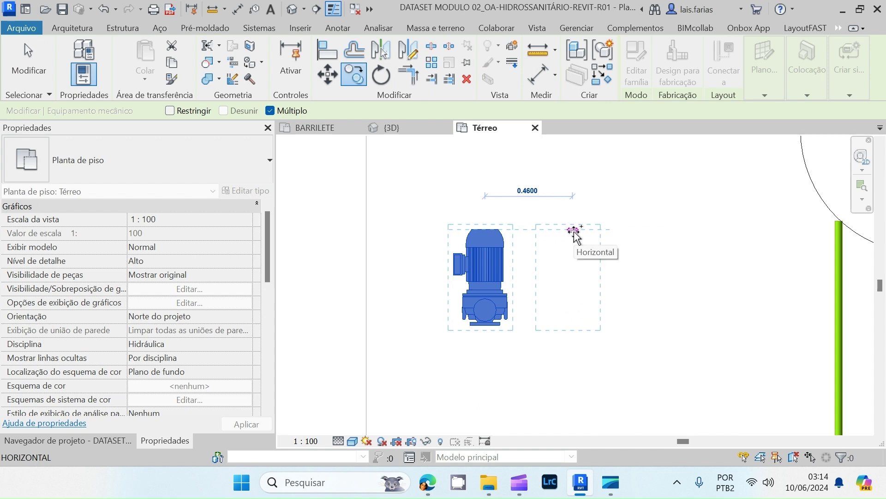
text(.6)
key(Return)
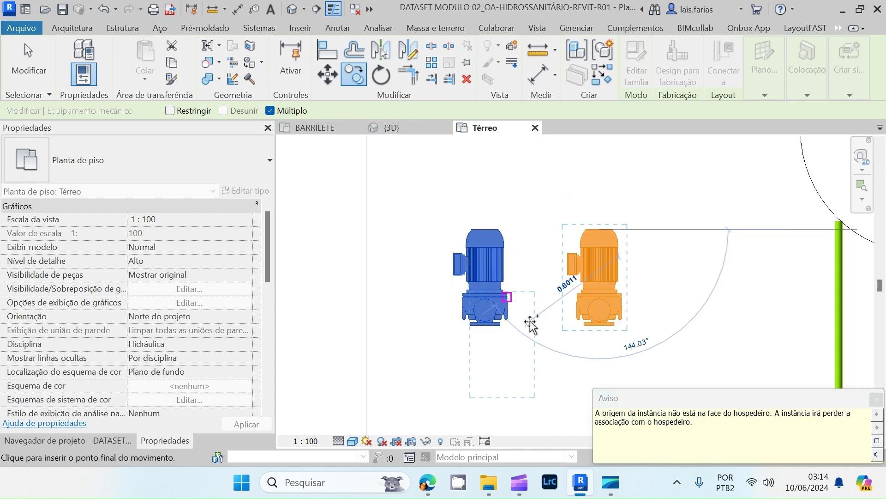
key(Escape)
key(Escape)
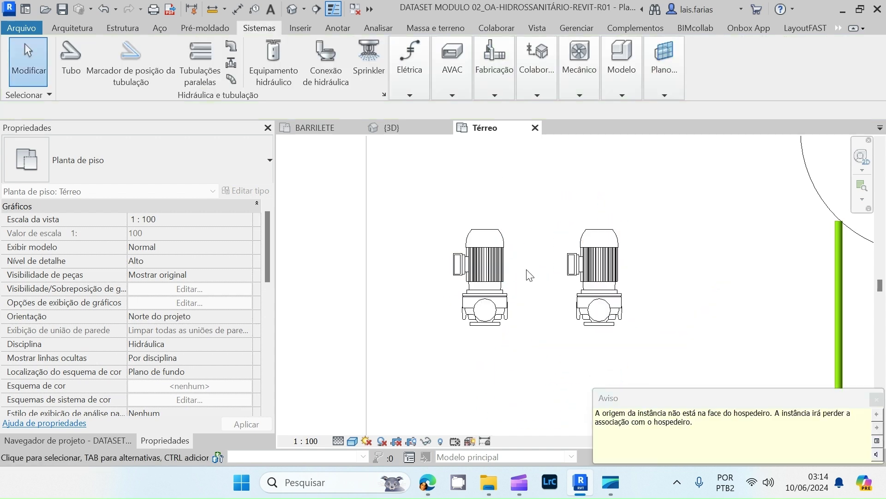
- Examine the two pumps in plan and check the connectors of the original pump
scroll(530, 268, down, 2)
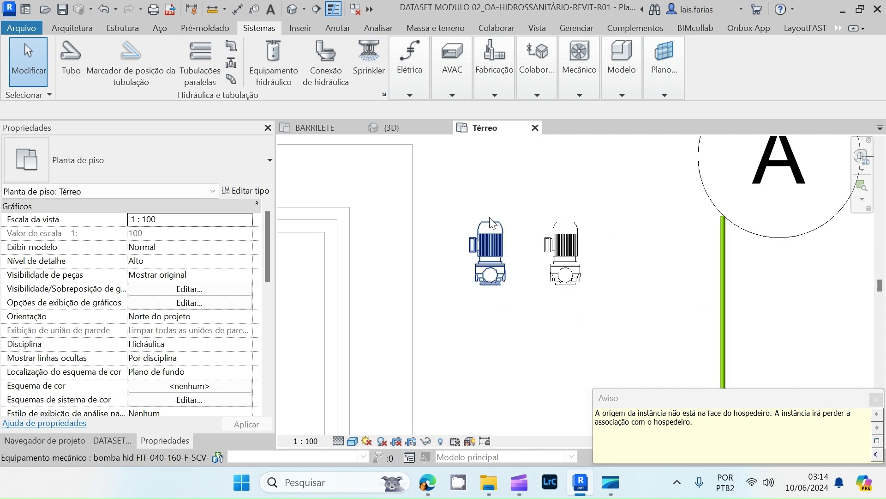
scroll(565, 302, down, 2)
scroll(546, 290, down, 2)
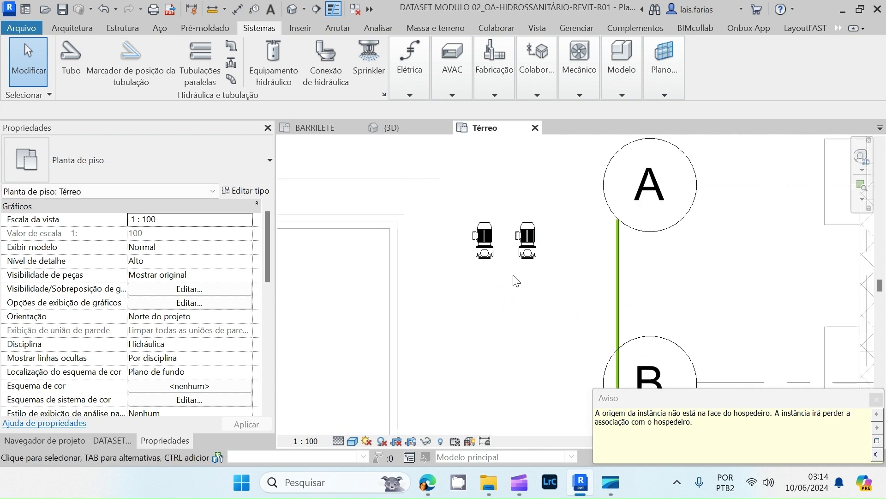
scroll(508, 272, up, 2)
scroll(478, 258, up, 2)
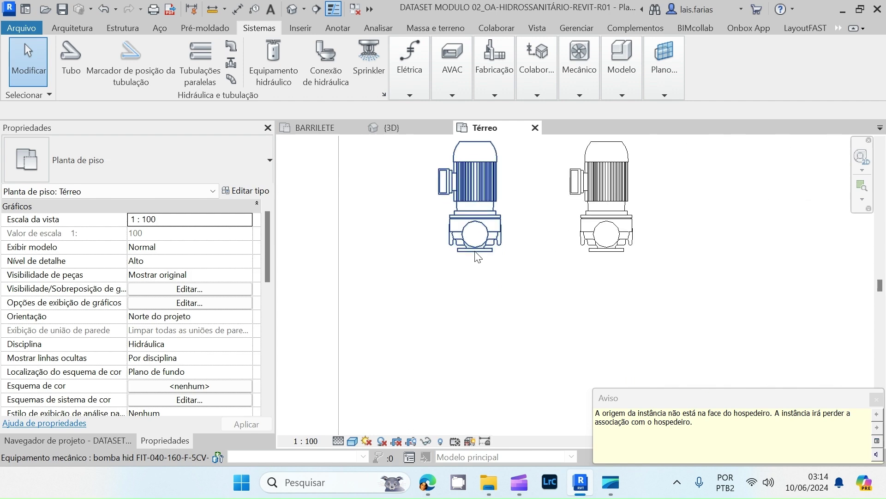
click(480, 242)
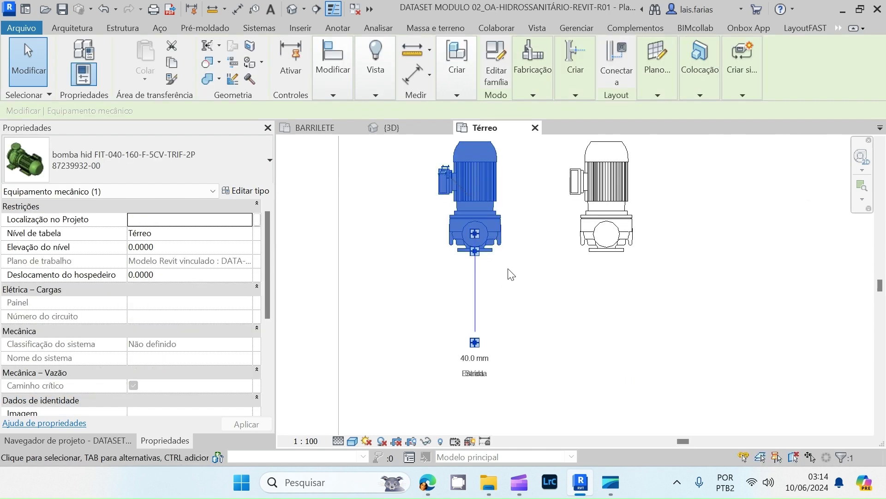
key(Escape)
scroll(472, 234, down, 3)
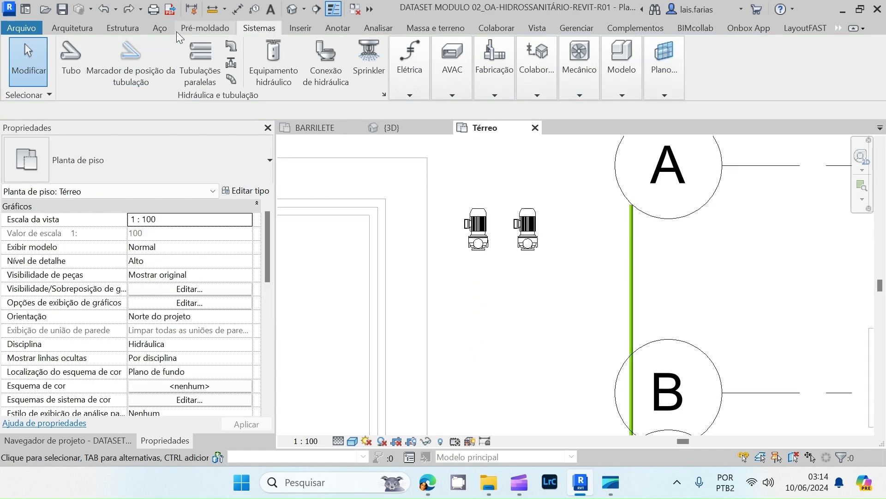
- Cut a building section from the rectangular outline across the green pipe, facing both pumps, and open its view
click(317, 10)
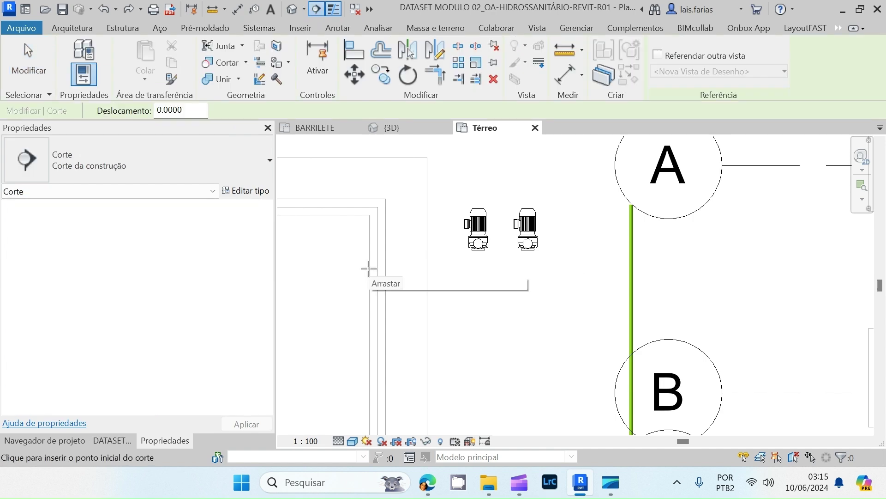
click(348, 273)
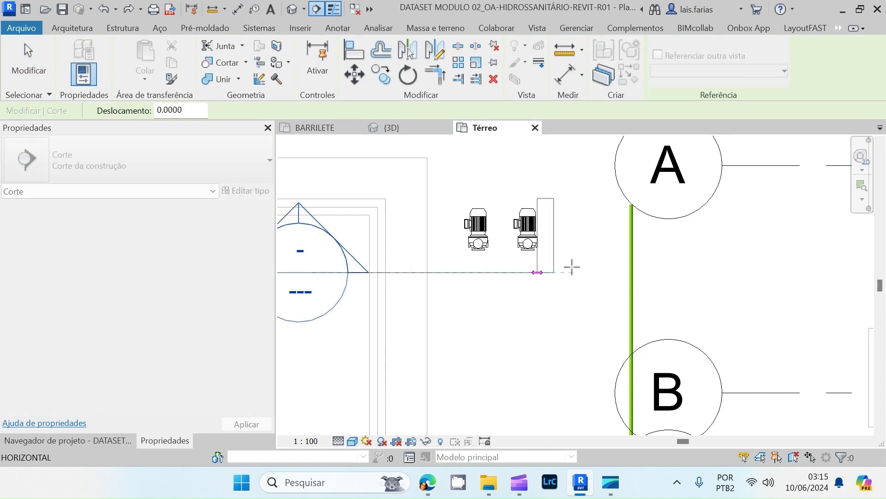
click(750, 273)
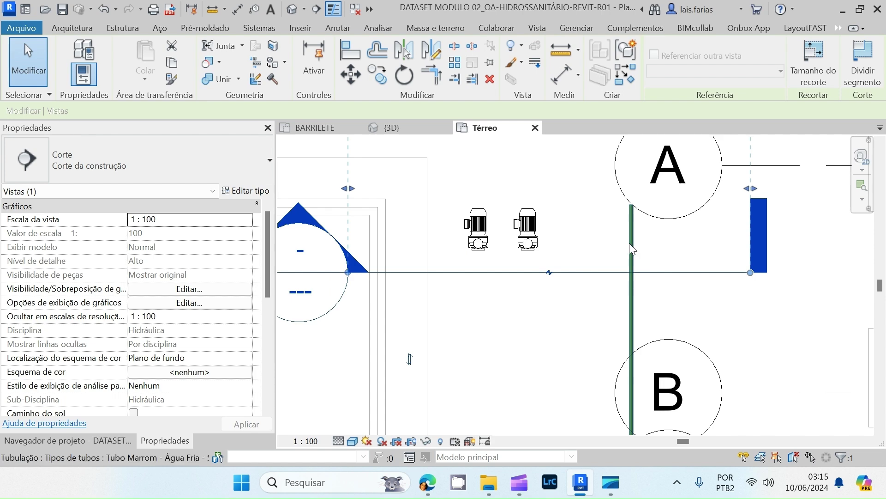
click(547, 278)
scroll(547, 278, down, 1)
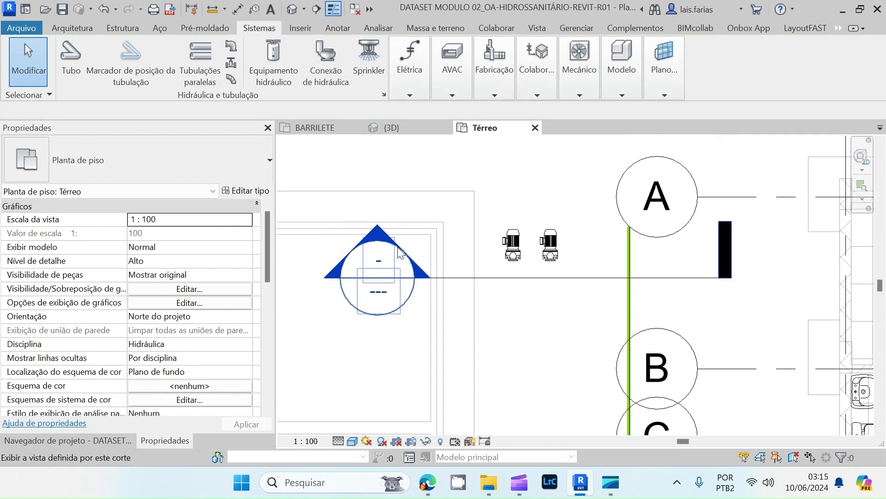
double_click(373, 227)
scroll(461, 258, up, 5)
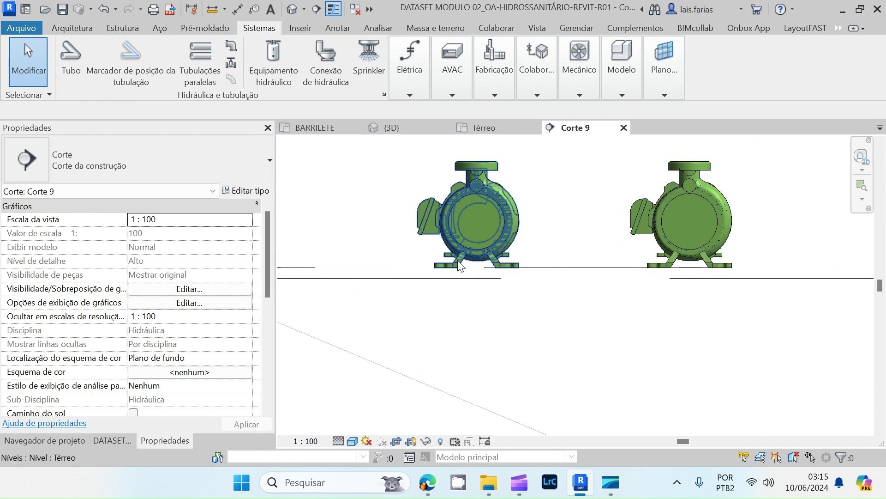
- Examine the section's extents and check the inlet and outlet connectors of the original pump
scroll(370, 260, down, 5)
scroll(548, 293, down, 2)
click(529, 288)
scroll(531, 323, up, 3)
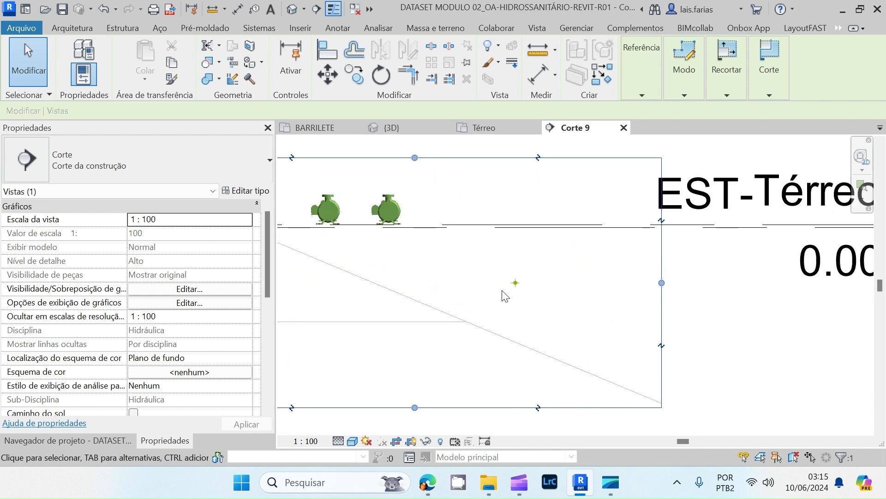
scroll(535, 336, down, 1)
scroll(356, 213, up, 8)
scroll(447, 325, down, 3)
click(401, 307)
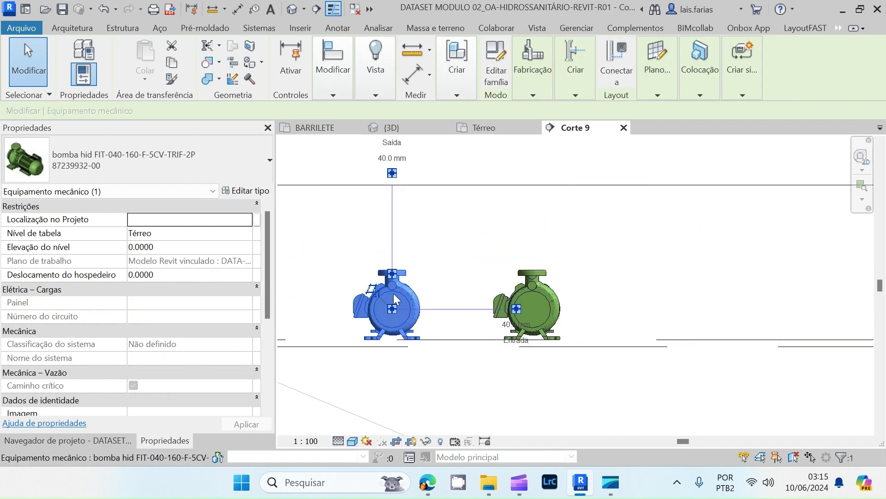
- Draw a 40 mm pipe from the original pump's outlet, 0.5 m straight up and then horizontally to above the green cold-water pipe
scroll(417, 316, down, 2)
right_click(401, 221)
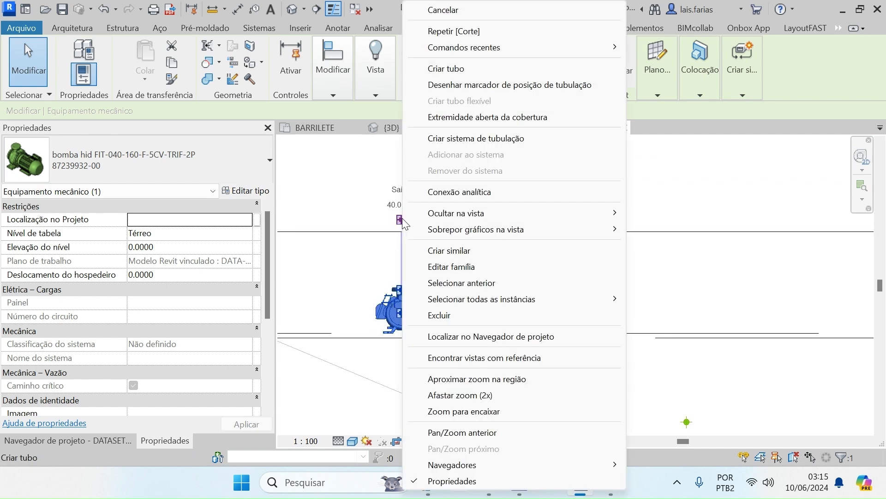
click(445, 68)
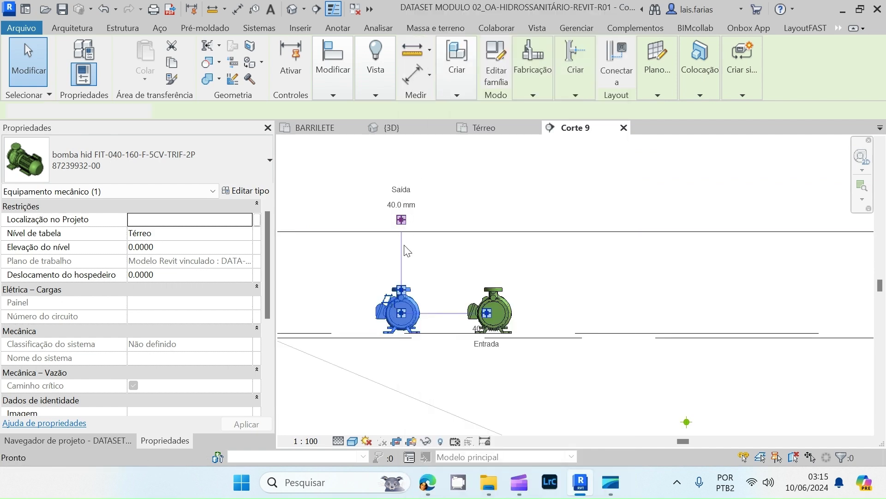
scroll(401, 237, up, 3)
scroll(401, 236, down, 4)
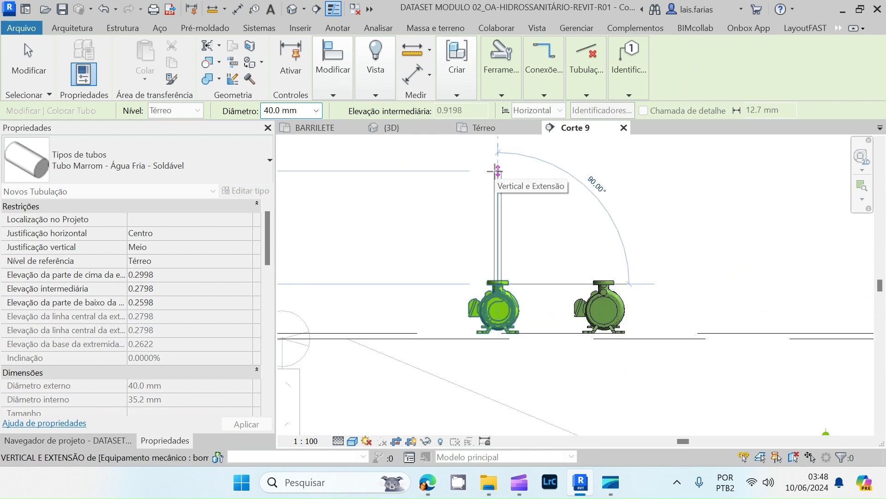
scroll(498, 171, down, 2)
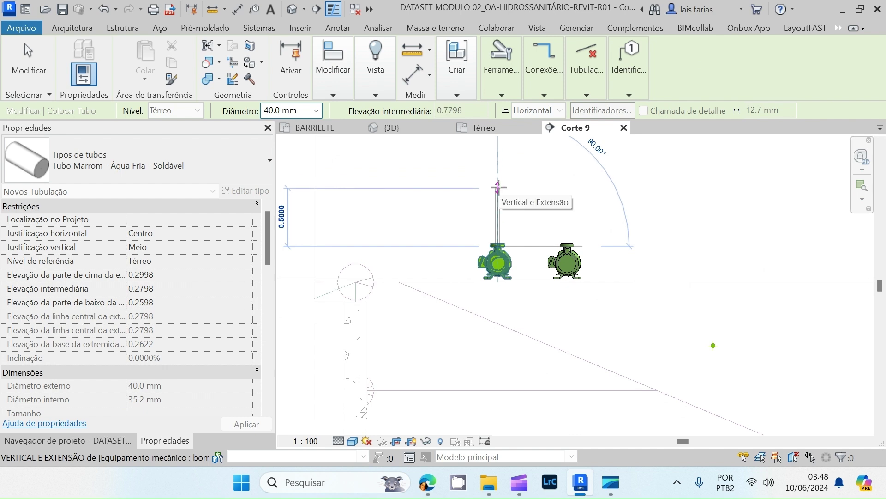
click(497, 188)
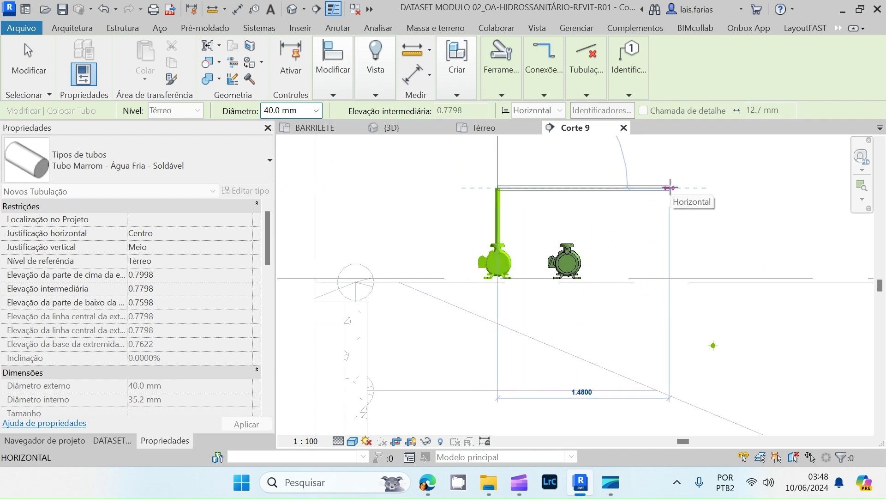
click(713, 188)
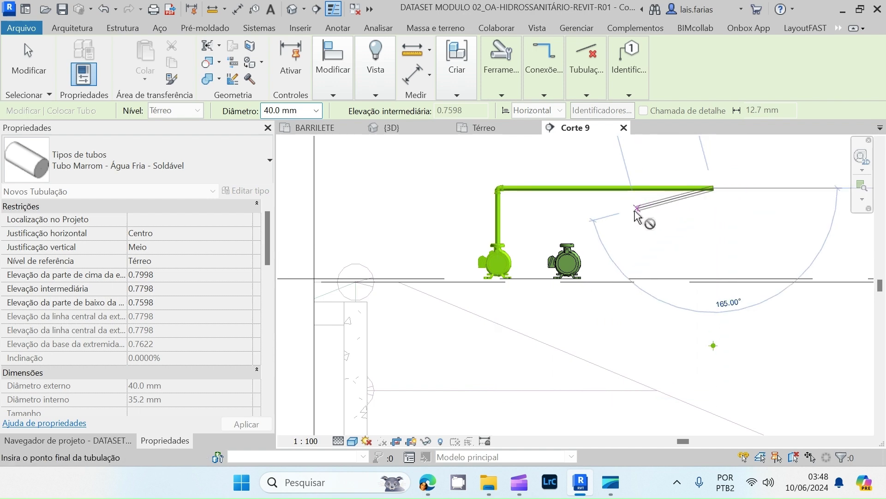
key(Escape)
key(Escape)
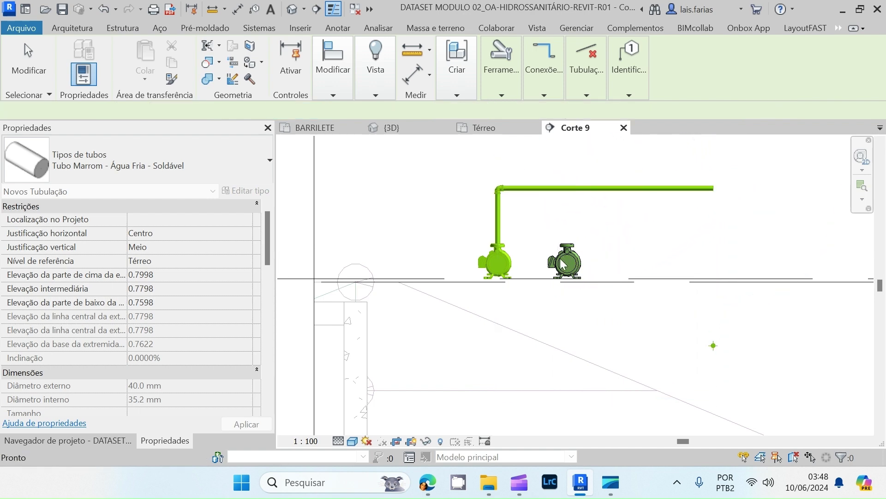
- Draw a vertical 40 mm pipe from the copied pump's outlet up to the horizontal discharge pipe, joining them
click(566, 244)
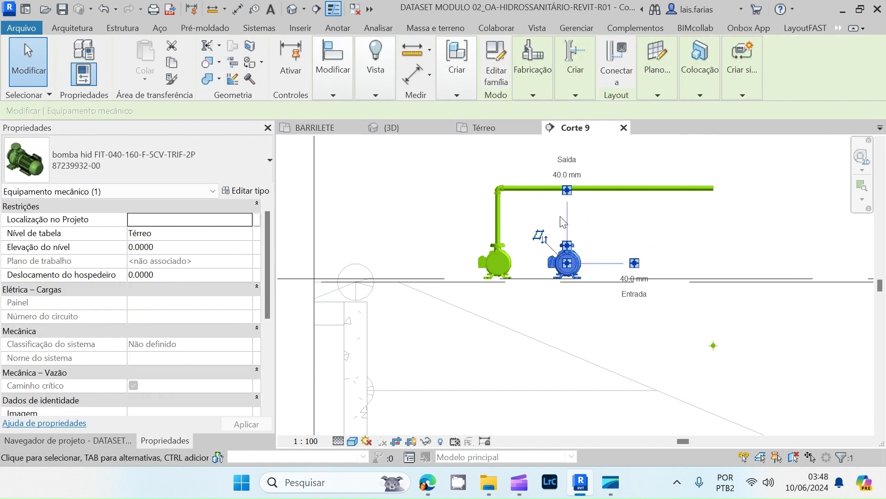
click(567, 190)
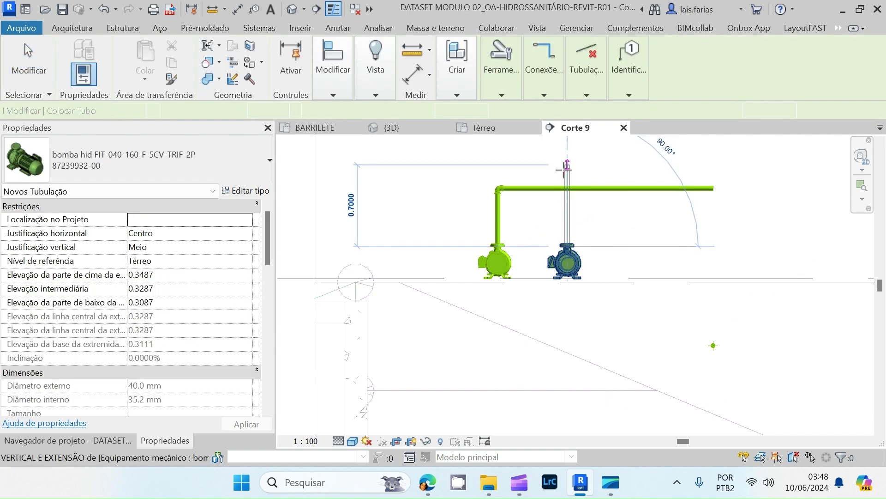
scroll(567, 186, up, 2)
click(566, 186)
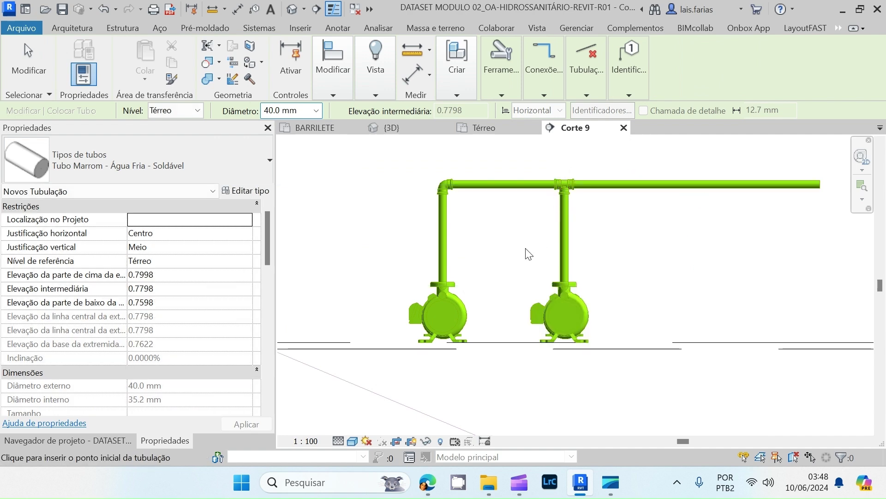
key(Escape)
key(Escape)
- Extend the open end of the horizontal discharge pipe straight down to the centre of the green cold-water pipe below
scroll(527, 211, down, 3)
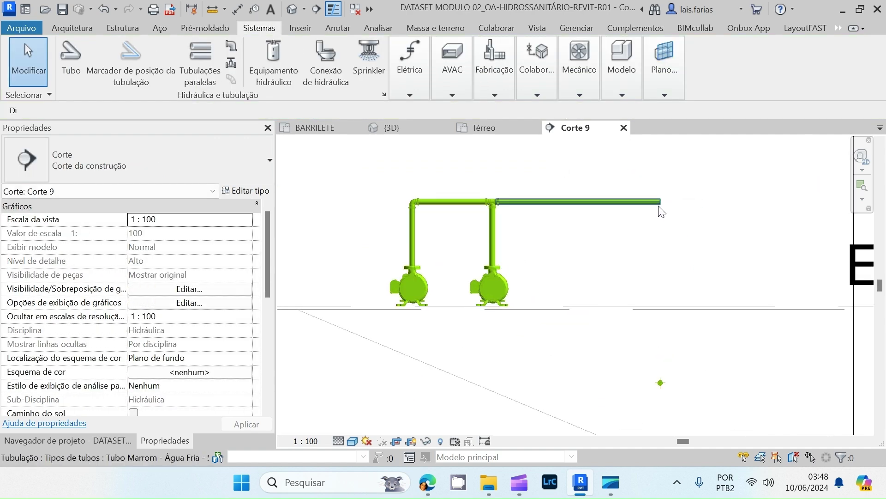
click(659, 203)
right_click(653, 239)
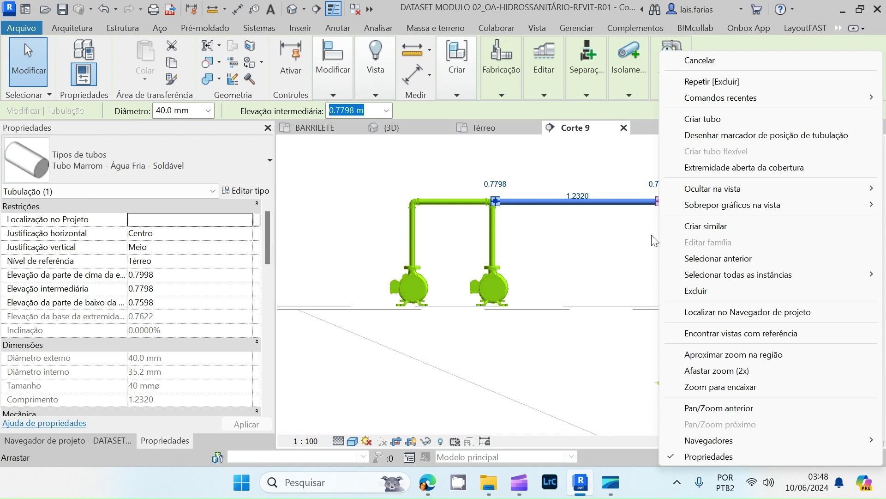
click(701, 119)
scroll(660, 401, up, 5)
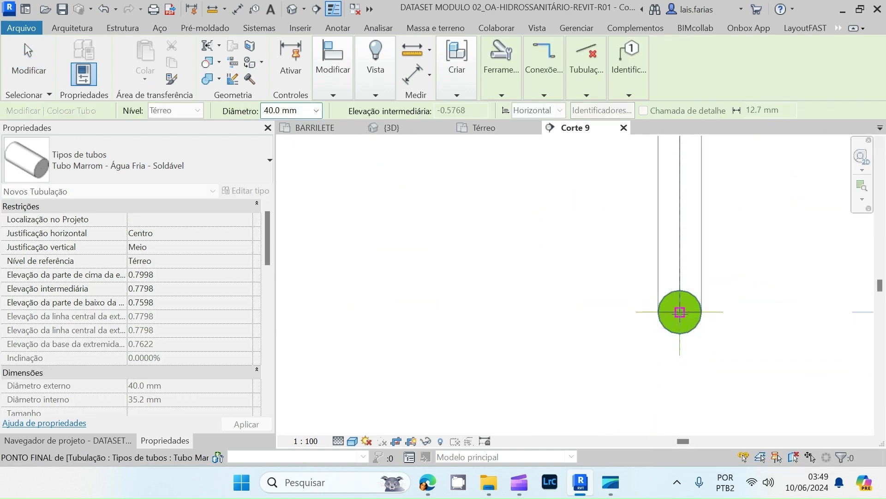
click(679, 311)
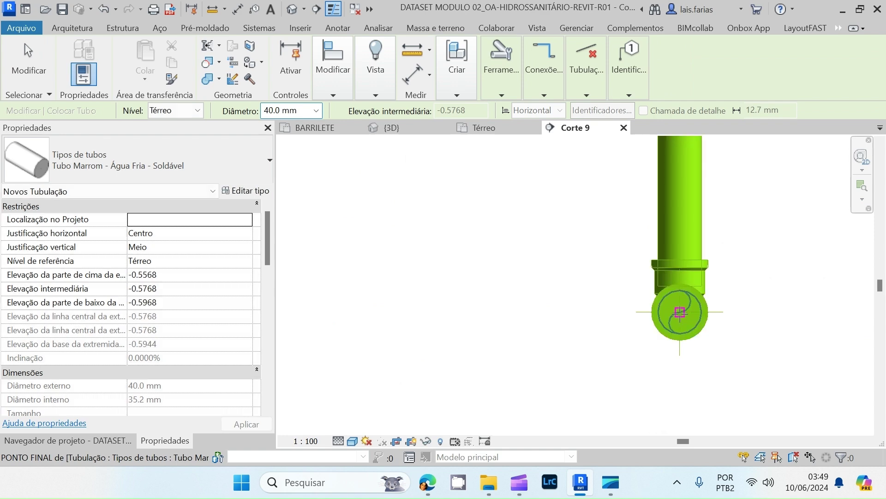
scroll(626, 350, down, 5)
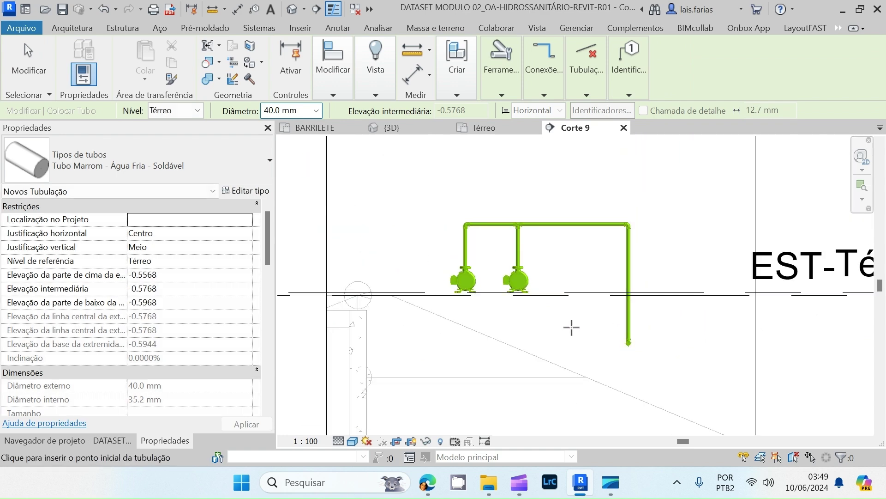
key(Escape)
key(Escape)
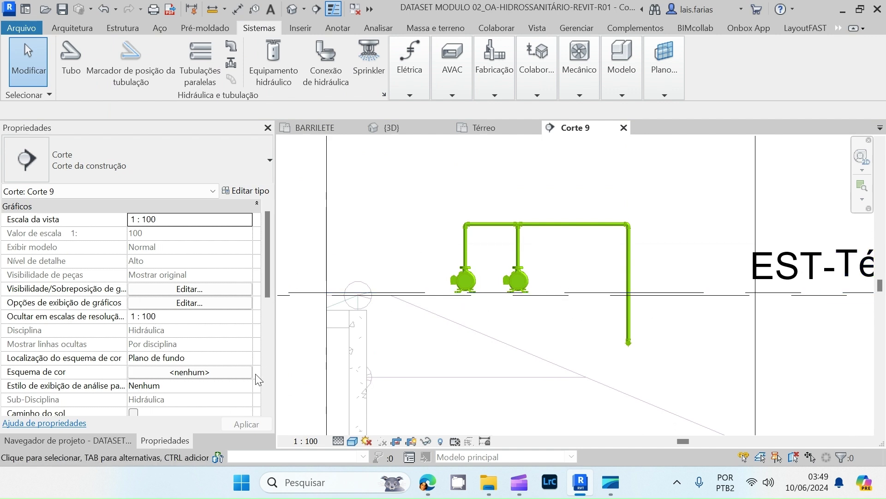
- In the Térreo plan, draw a 40 mm pipe from the original pump's inlet, 0.6 m straight out and then about 1.4 m away from the pumps
click(492, 129)
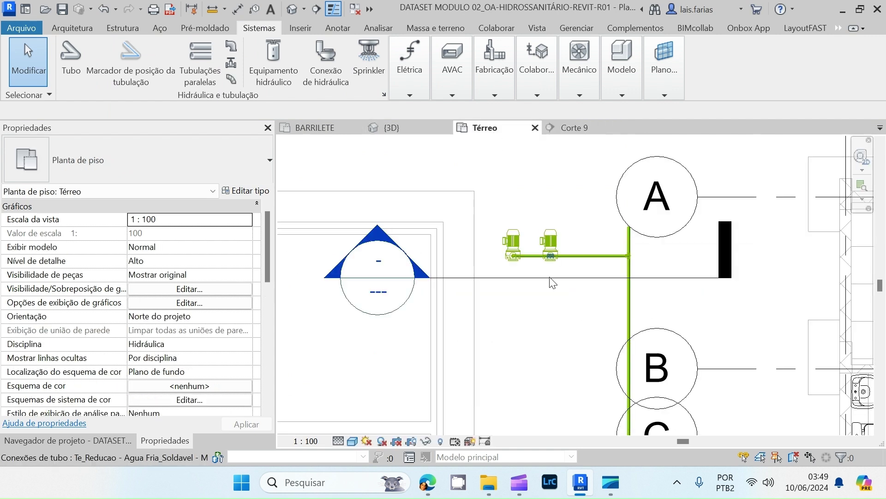
scroll(508, 207, up, 3)
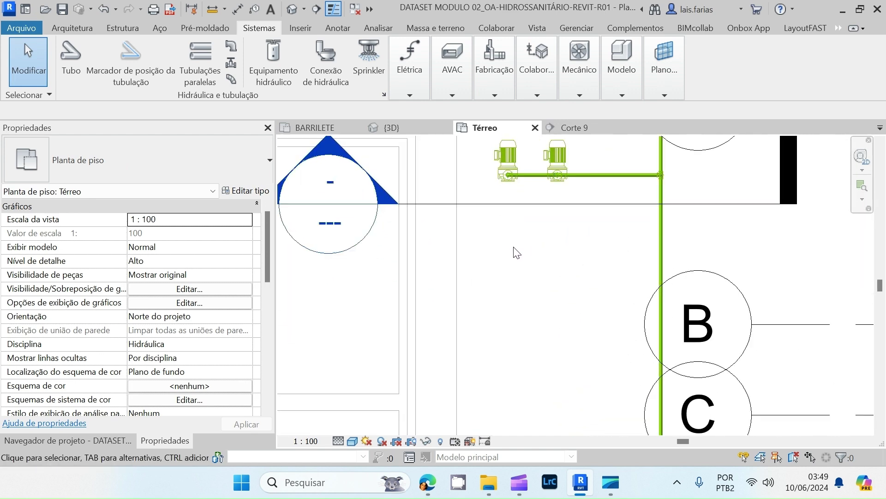
scroll(507, 270, down, 2)
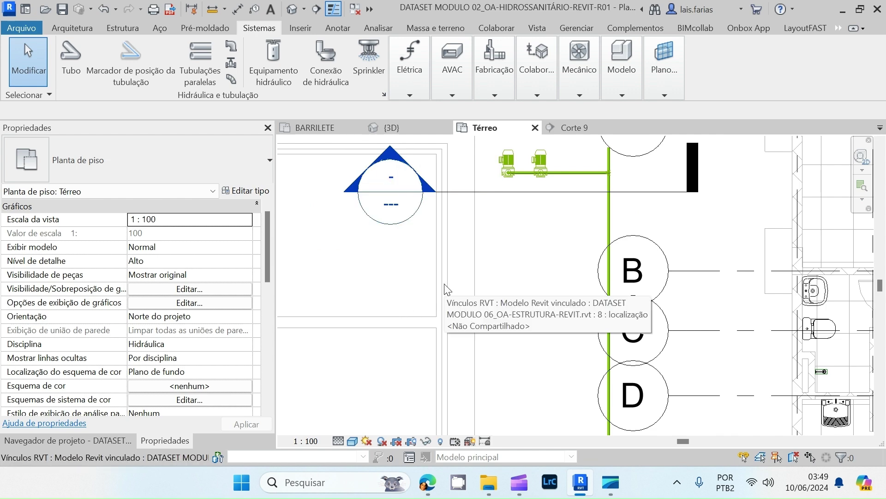
click(498, 153)
scroll(498, 150, up, 3)
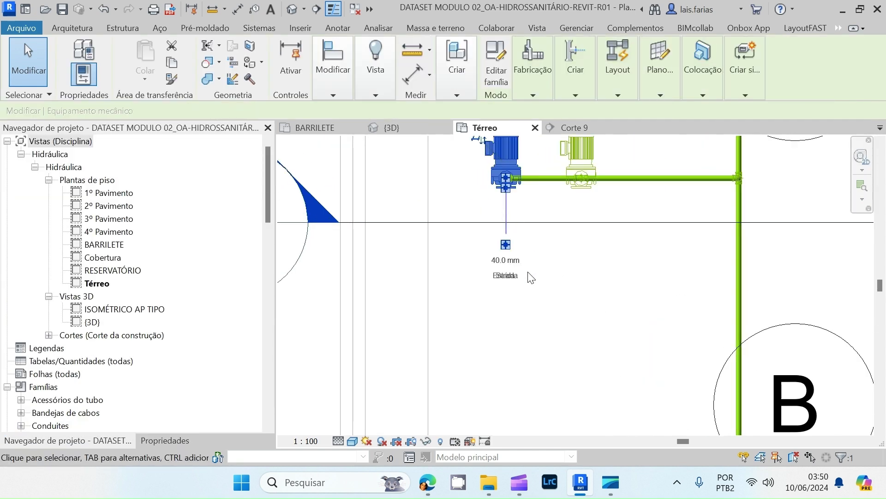
click(505, 248)
scroll(502, 336, down, 2)
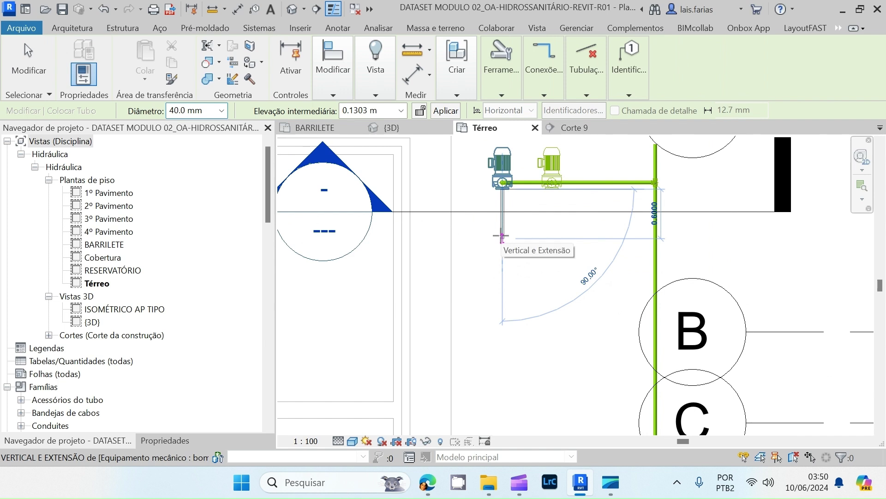
click(502, 237)
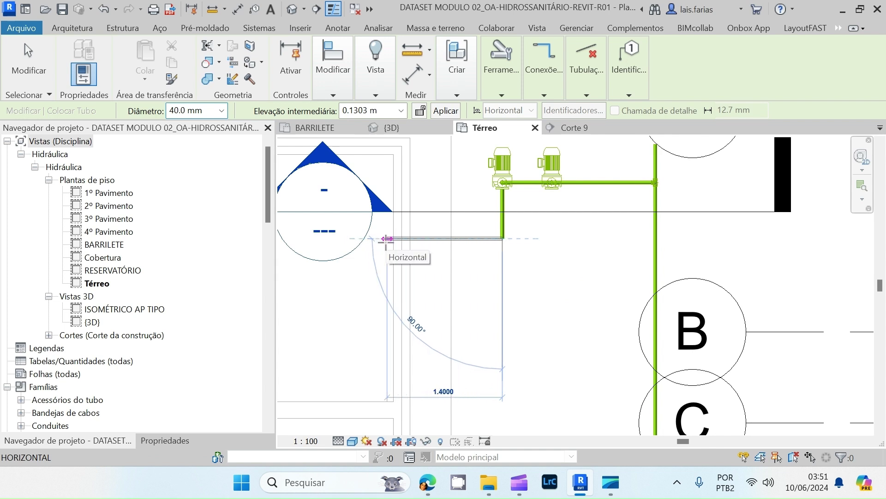
scroll(387, 238, up, 2)
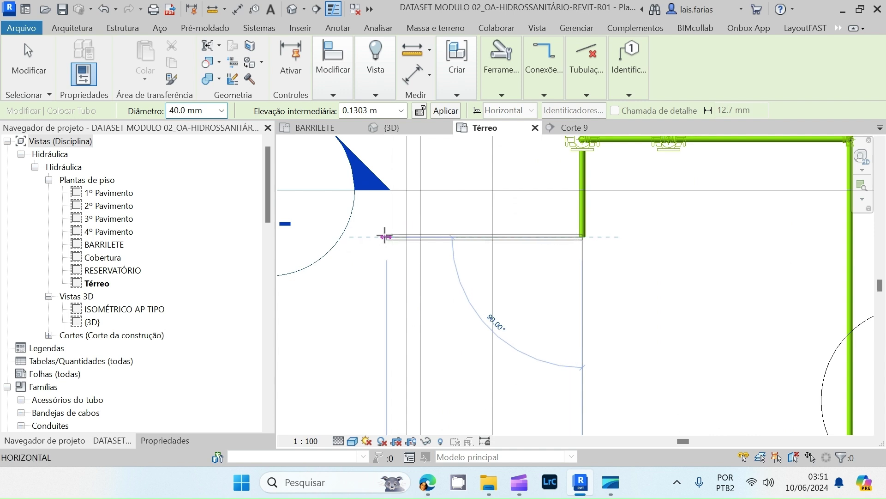
click(383, 237)
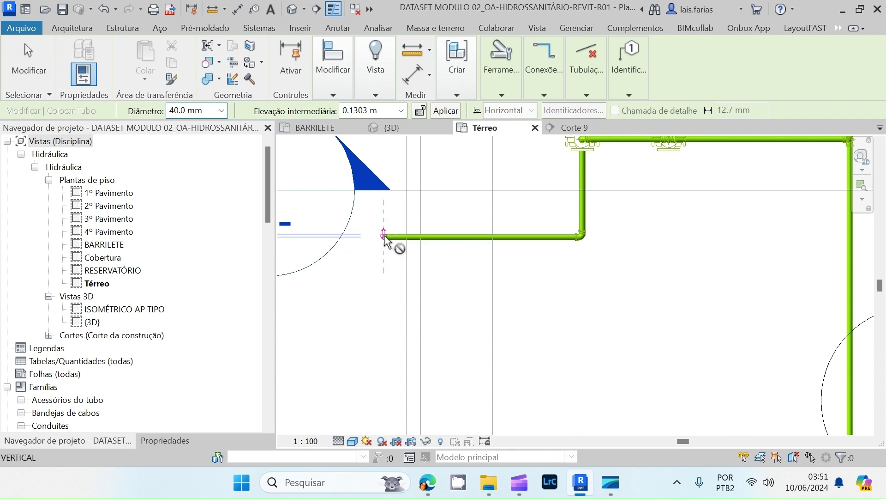
- Drop a vertical pipe from the end of the suction line to an intermediate elevation of -2 m
click(390, 110)
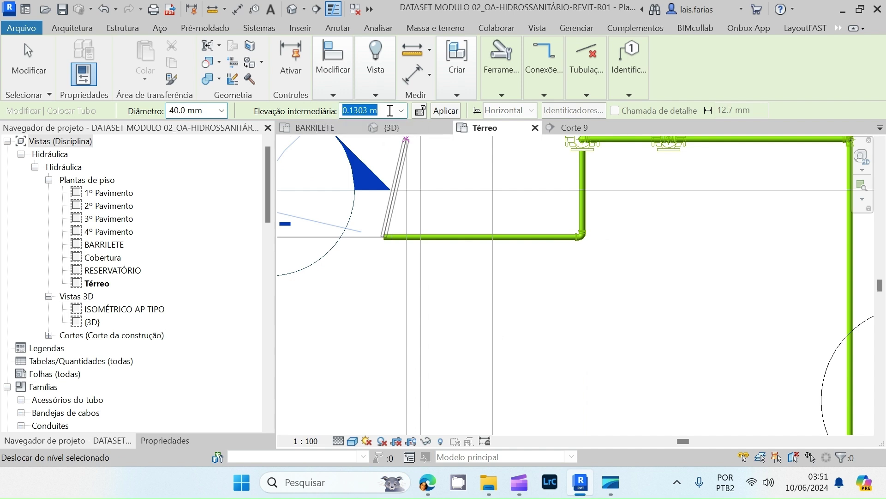
text(-2)
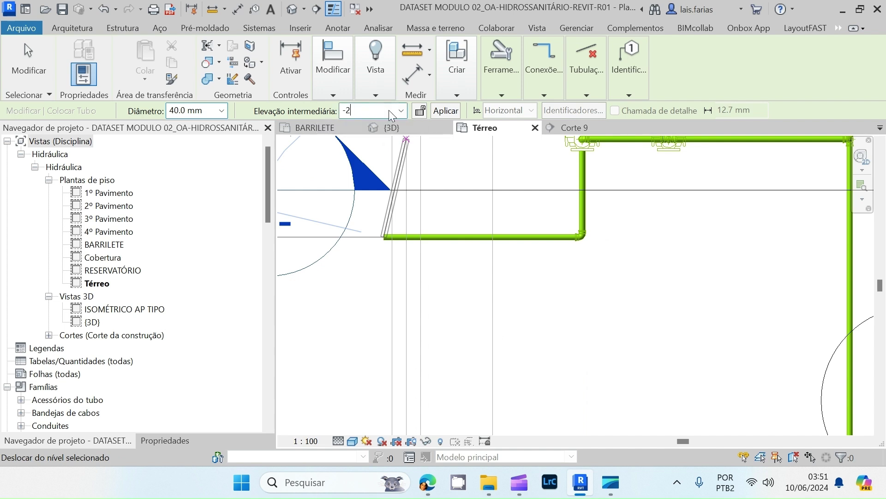
key(Return)
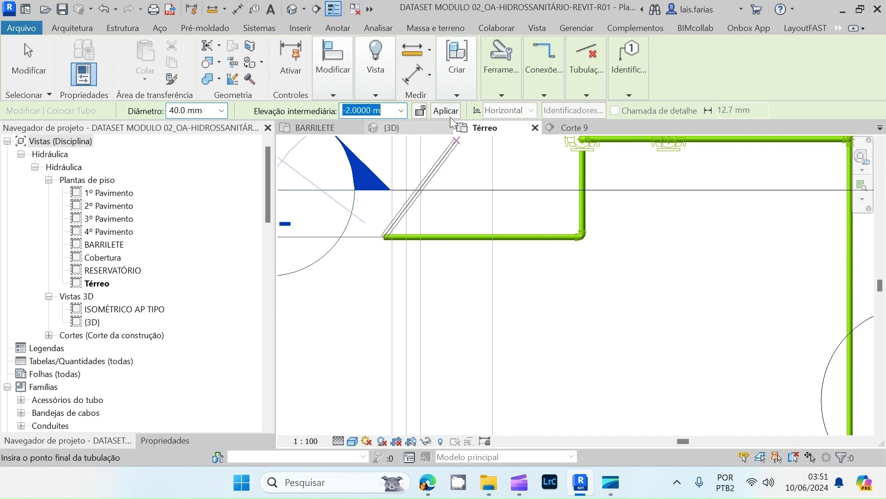
key(Escape)
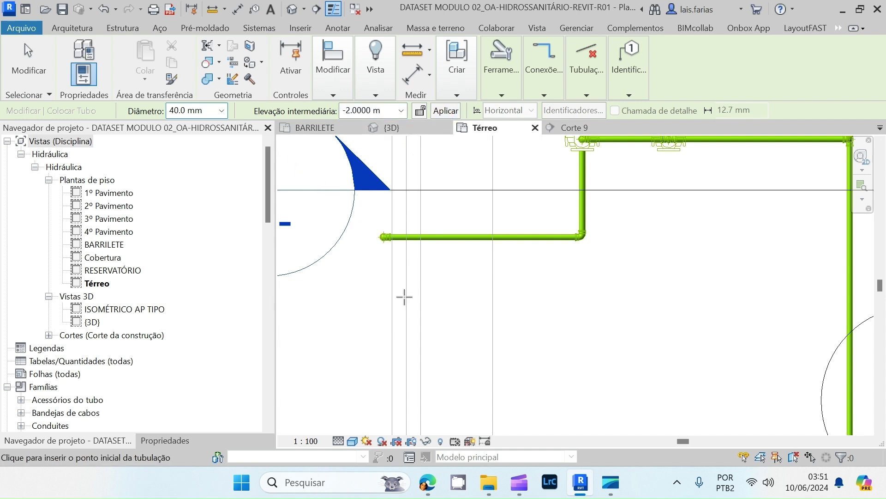
scroll(439, 272, down, 2)
key(Escape)
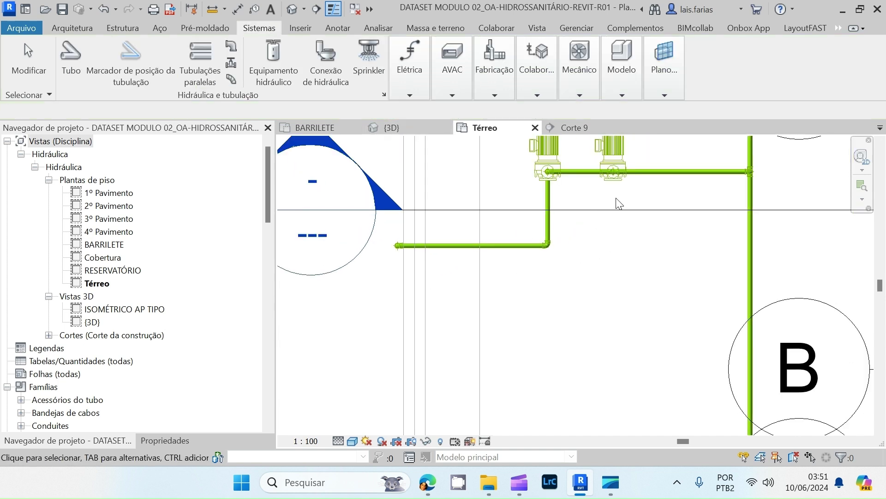
- Draw a 40 mm pipe straight out from the copied pump's inlet, ending about level with the original pump's suction line
scroll(593, 199, up, 4)
click(598, 200)
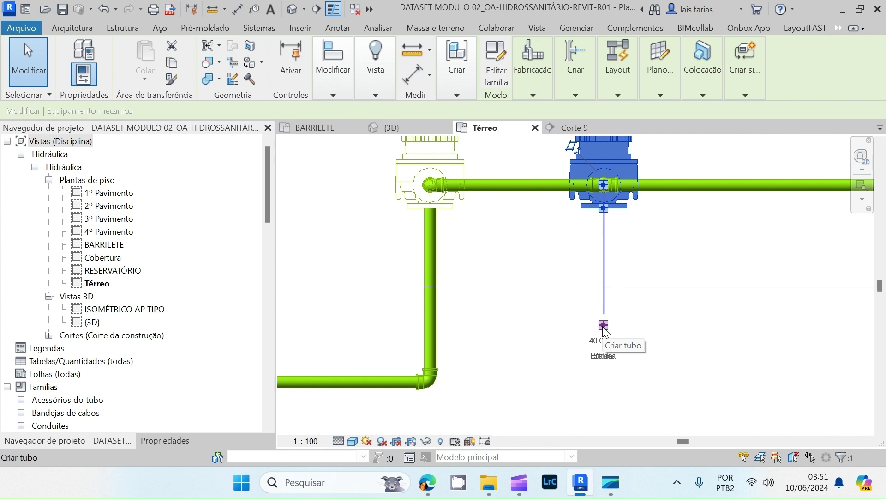
scroll(605, 329, down, 2)
click(603, 276)
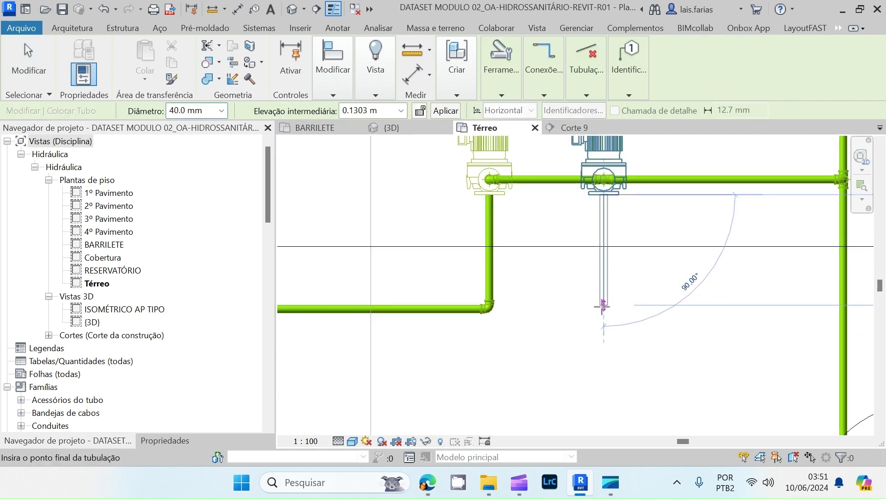
click(603, 305)
key(Escape)
key(Escape)
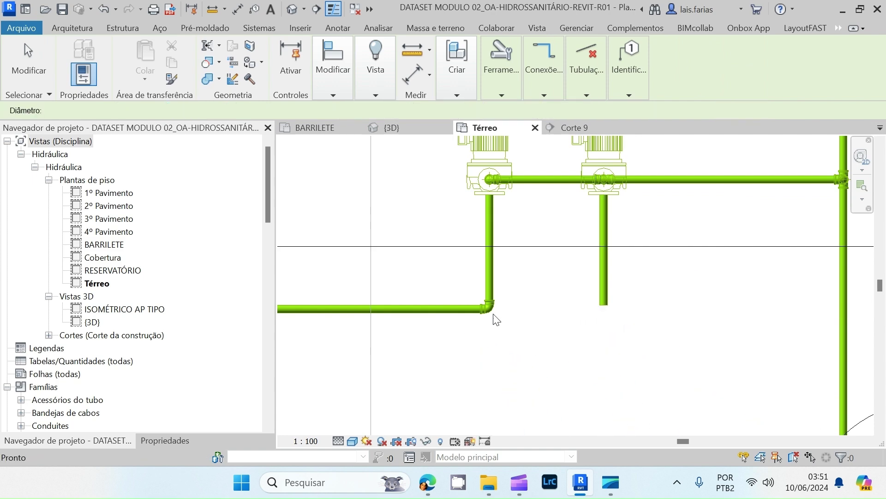
- Convert the elbow at the corner of the original pump's suction line into a tee
scroll(500, 306, up, 3)
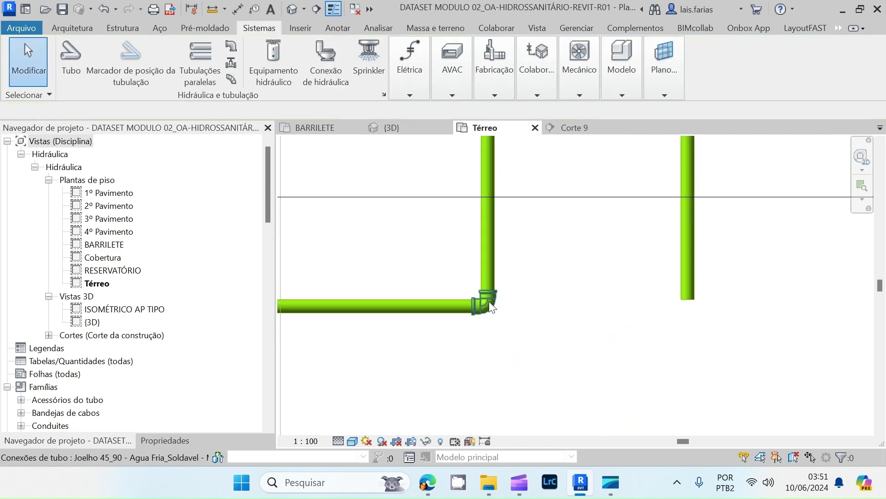
click(489, 301)
click(560, 305)
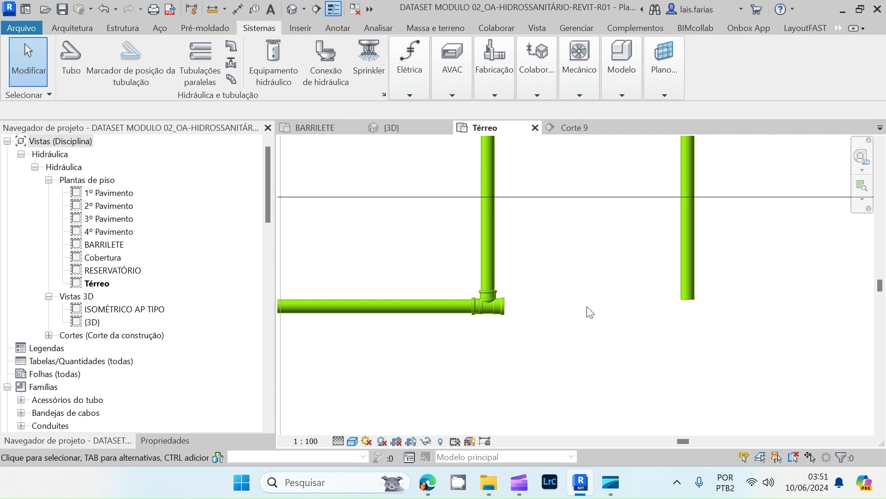
- Draw a 40 mm pipe straight out of the tee's open end towards the copied pump's inlet pipe, stopping short of it
right_click(506, 314)
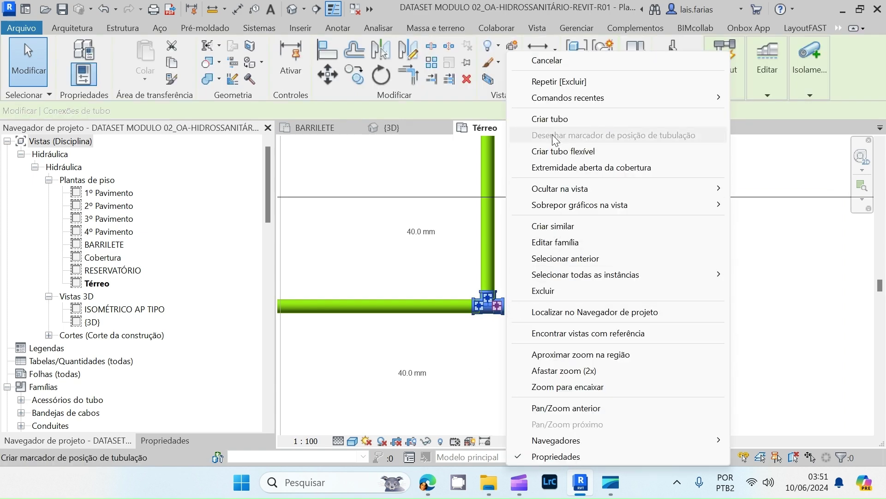
click(536, 119)
click(637, 306)
key(Escape)
key(Escape)
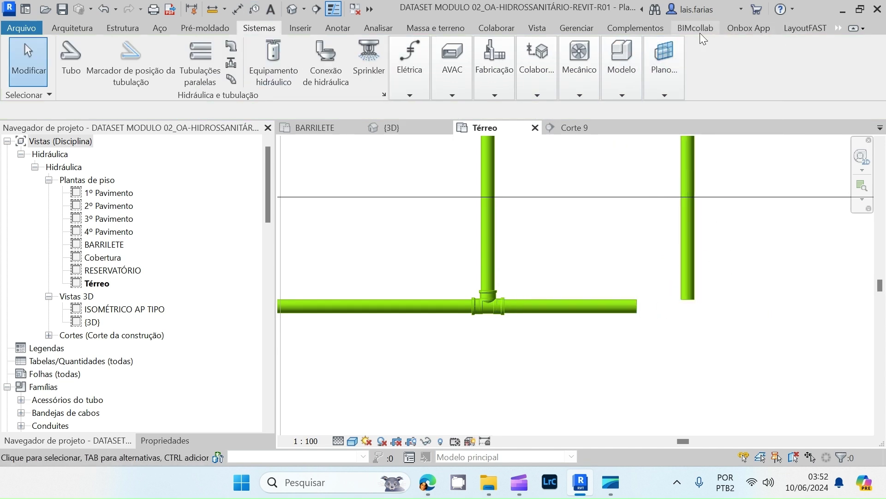
- Join the pipe from the tee and the copied pump's inlet pipe at a corner with Trim/Extend to Corner
click(839, 26)
click(841, 54)
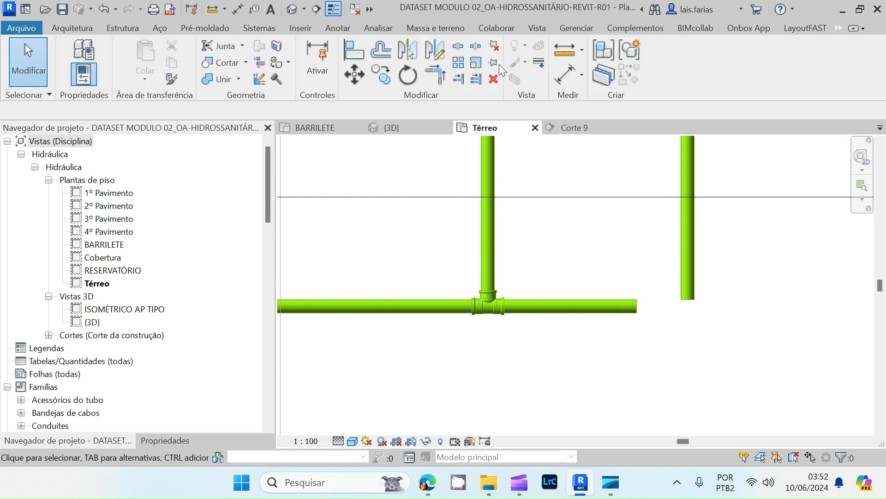
click(439, 81)
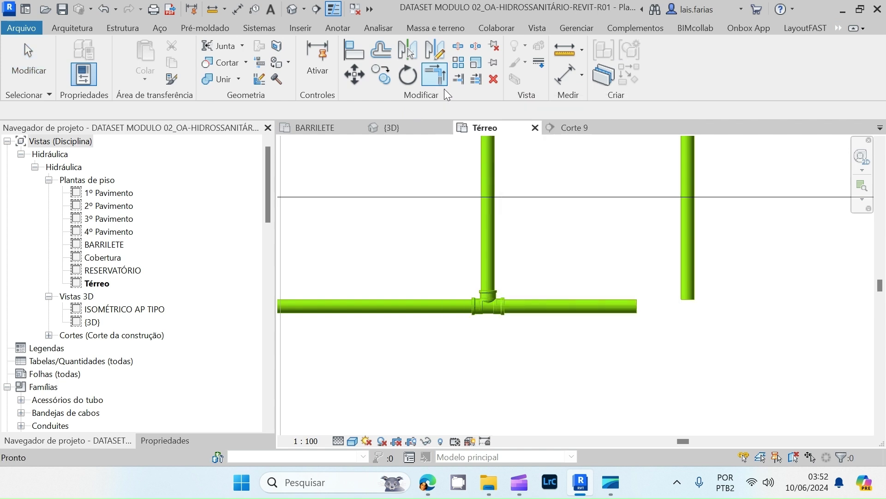
click(585, 310)
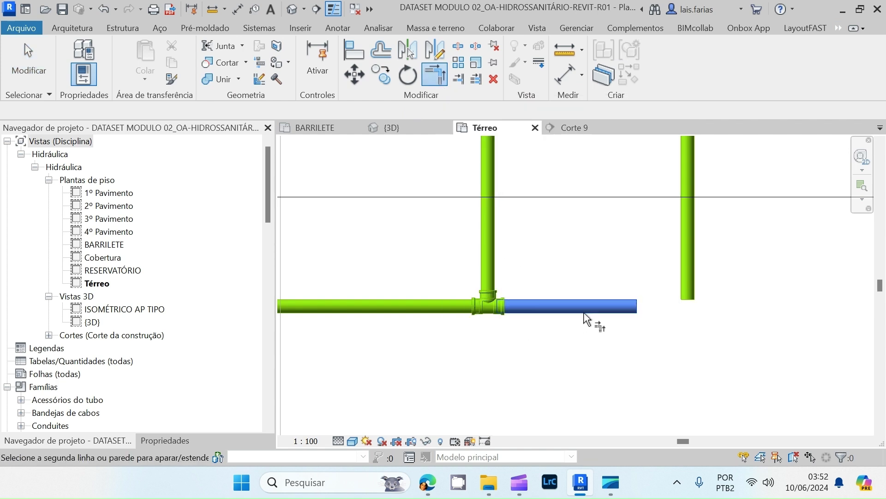
click(689, 269)
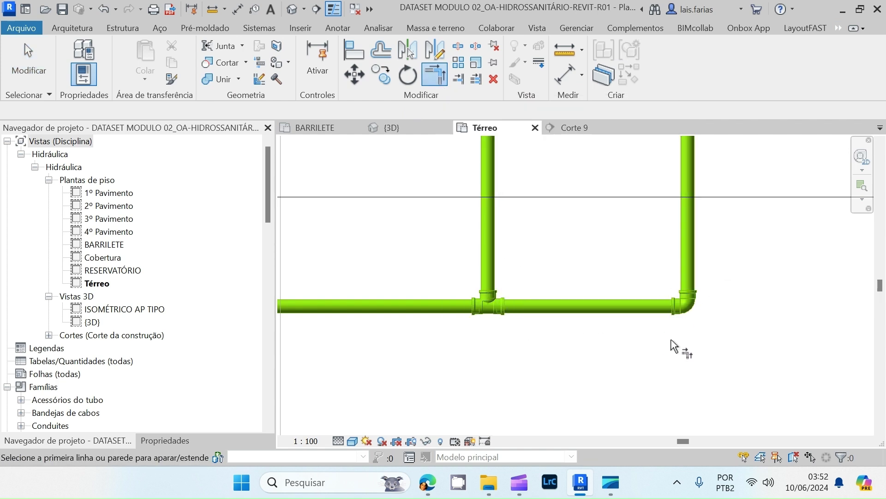
scroll(673, 346, down, 3)
scroll(669, 241, down, 3)
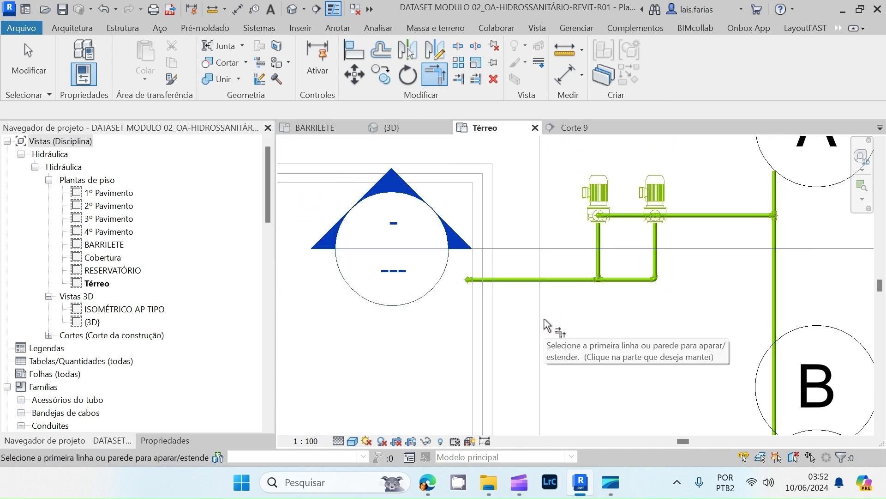
key(Escape)
- Move the Corte 9 section line just past the horizontal suction line, away from the pumps, and open its section view
scroll(475, 283, up, 2)
scroll(585, 291, down, 5)
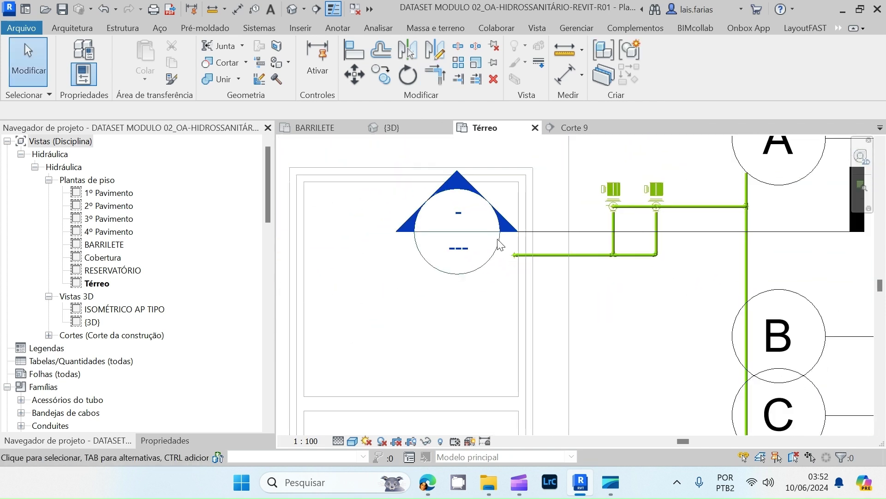
click(705, 231)
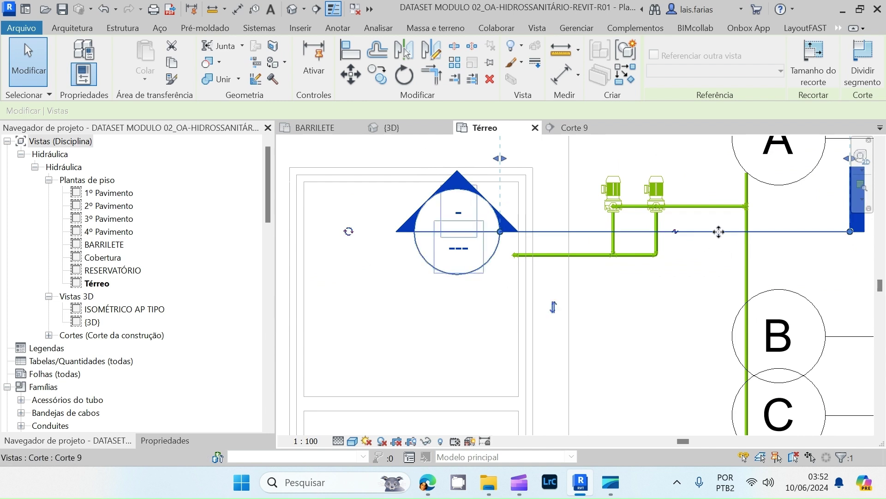
drag(719, 244, 718, 272)
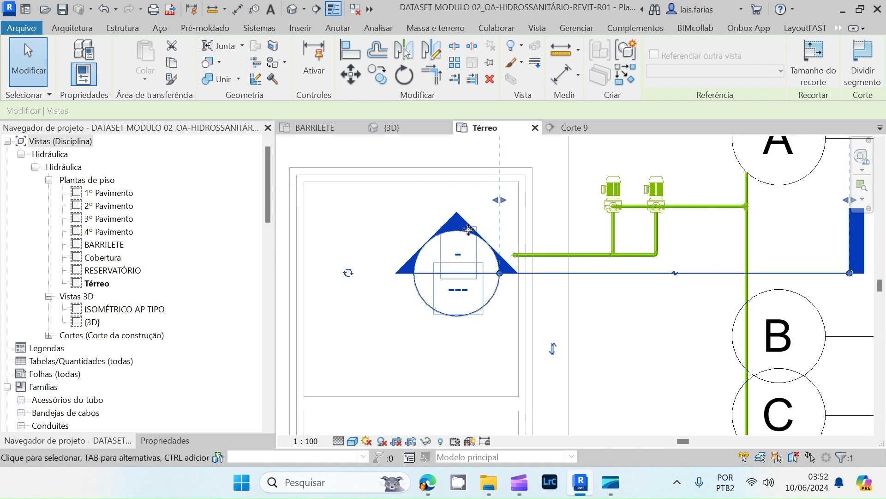
double_click(457, 221)
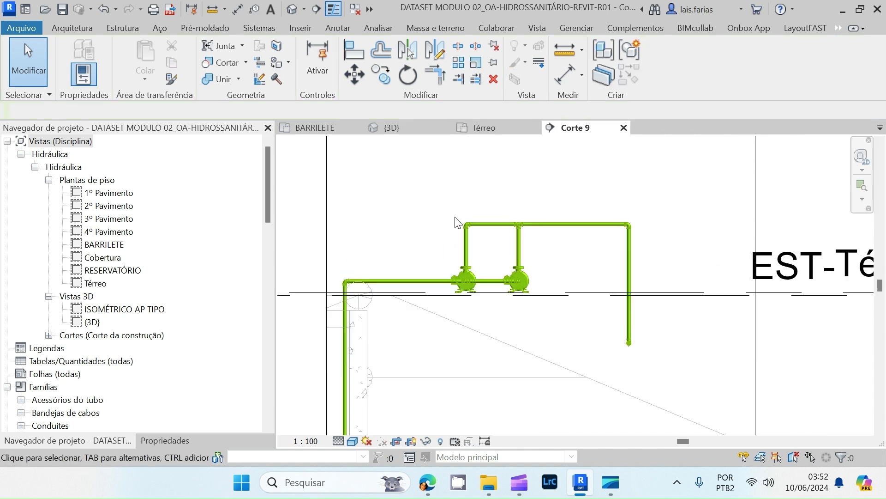
- Enlarge the Corte 9 crop region downwards and towards the tank to include the EST-Reserv. Inf. level and the reservoir slab
scroll(583, 245, down, 3)
scroll(452, 179, down, 3)
scroll(450, 316, up, 2)
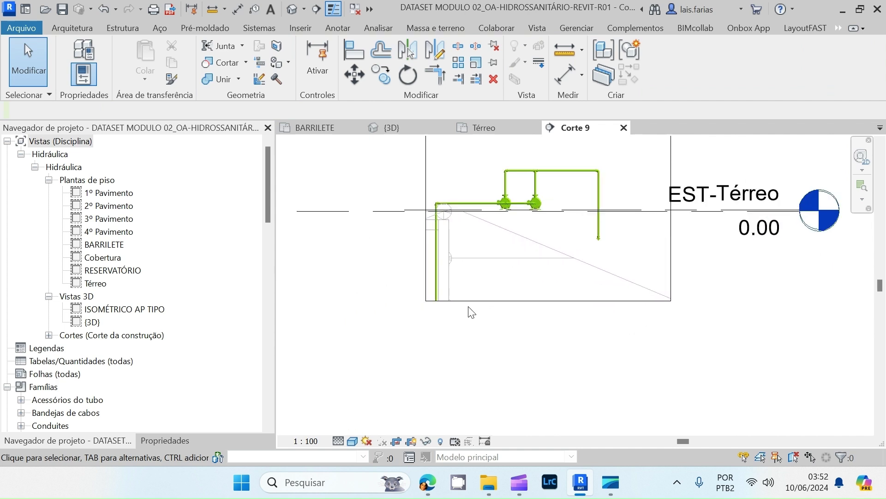
click(499, 301)
scroll(546, 344, down, 2)
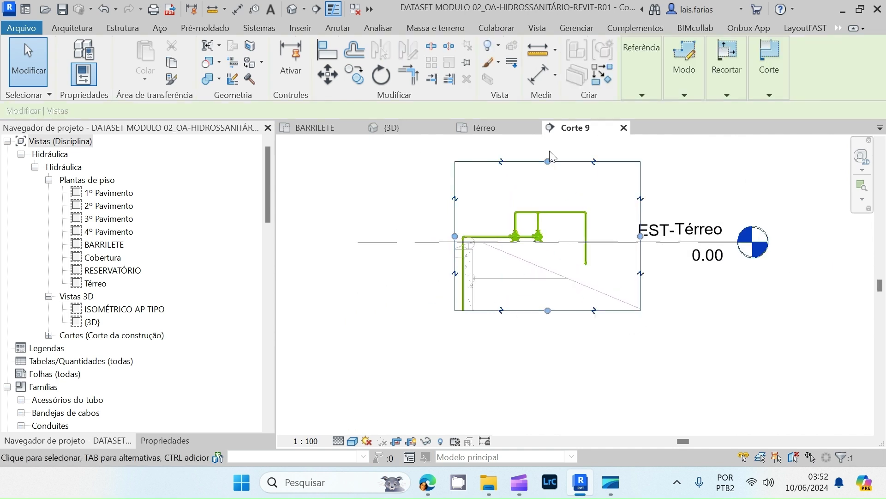
drag(547, 311, 547, 354)
drag(454, 257, 389, 255)
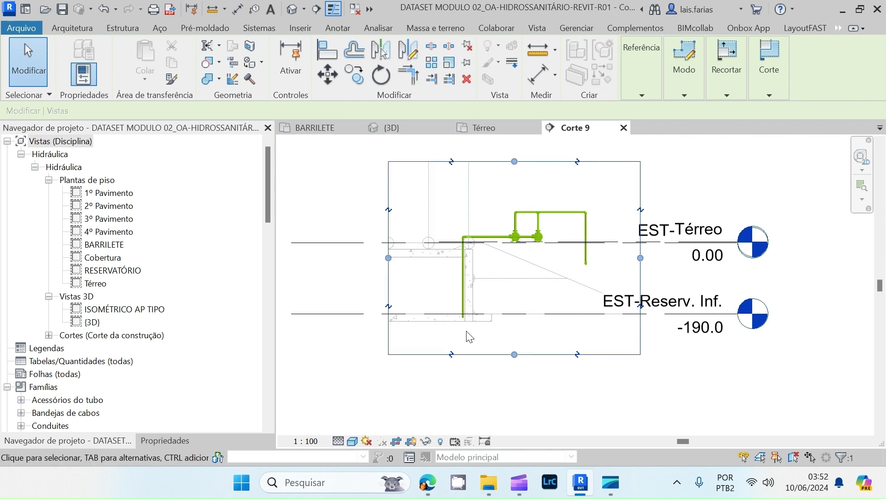
- Shorten the vertical suction pipe so its lower end sits at an elevation of -1.74 m, above the reservoir slab
scroll(451, 313, up, 5)
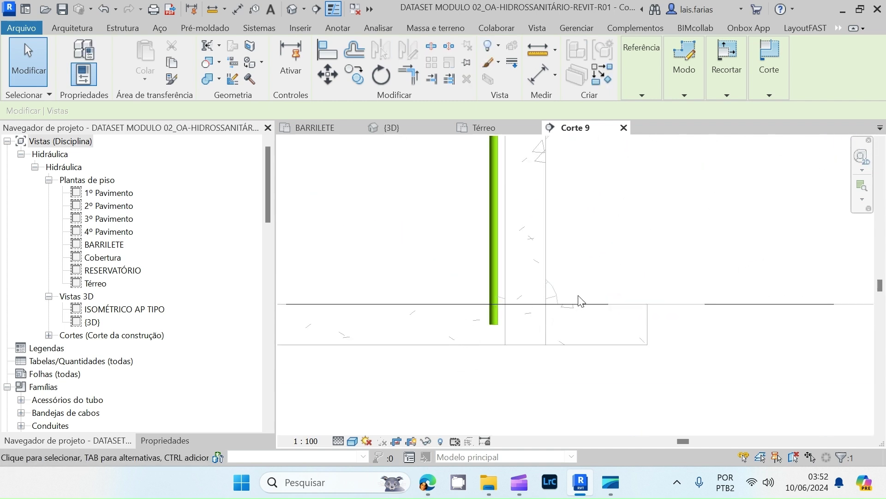
scroll(498, 342, up, 2)
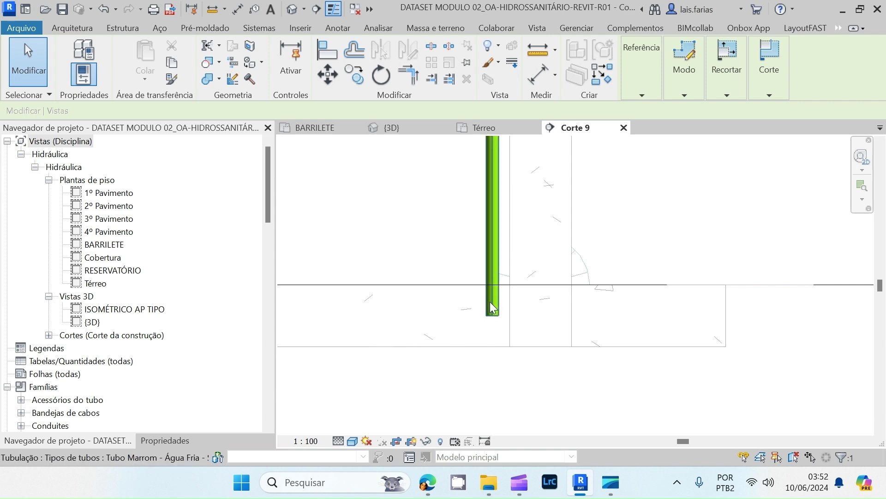
click(492, 317)
right_click(494, 317)
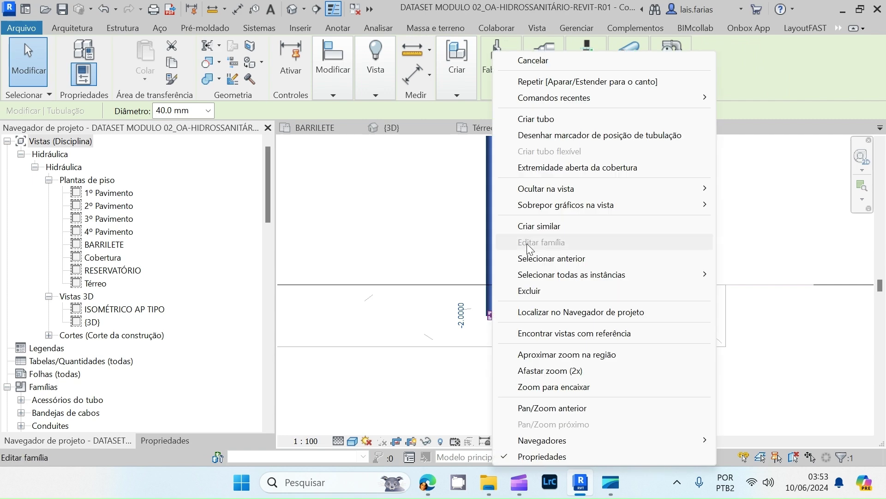
click(531, 118)
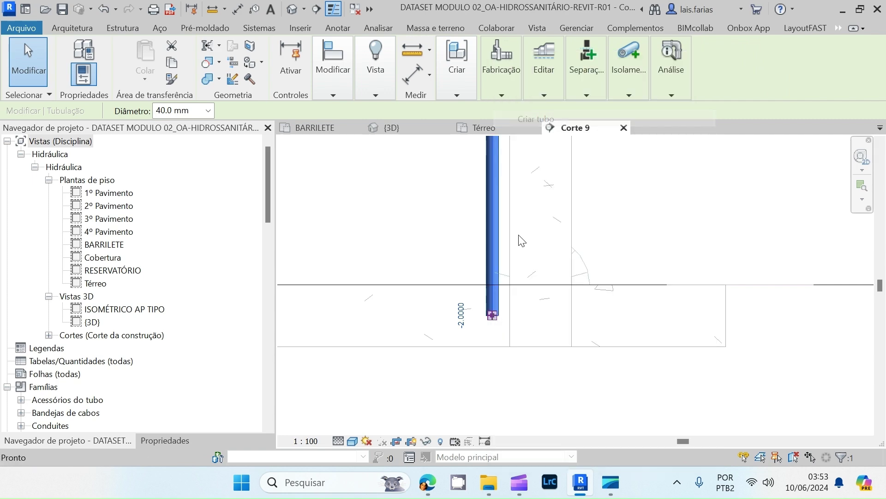
click(492, 234)
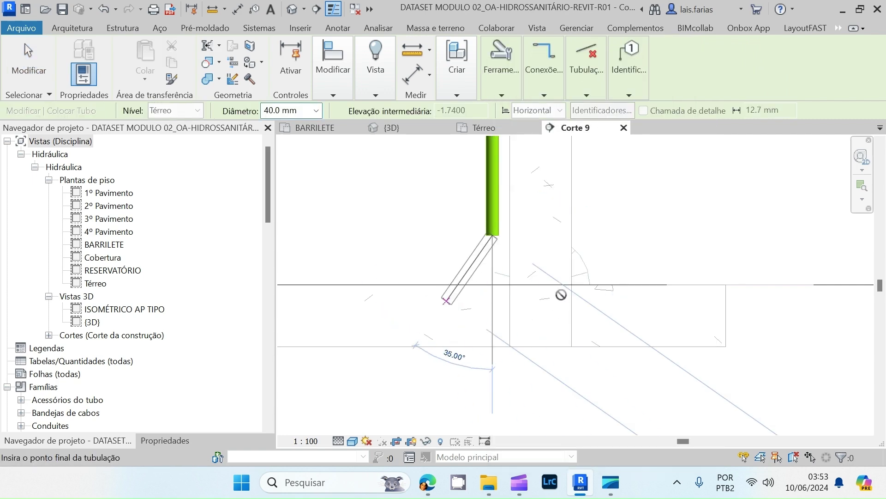
key(Escape)
key(Escape)
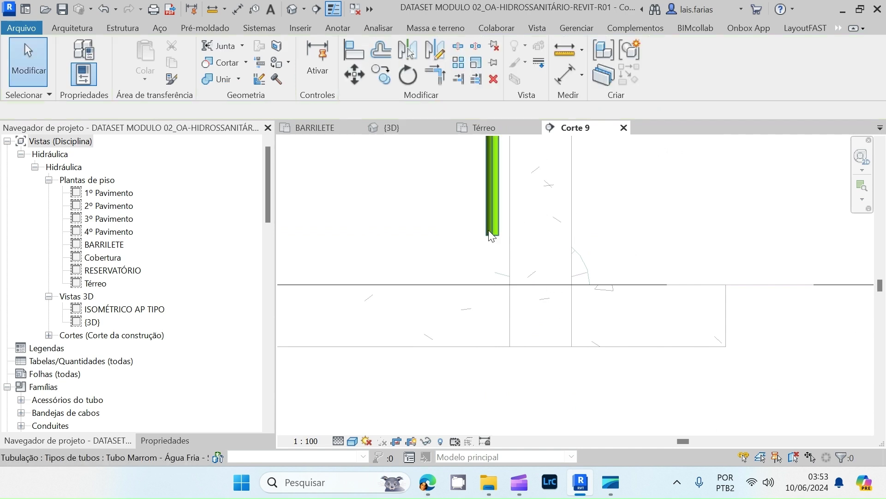
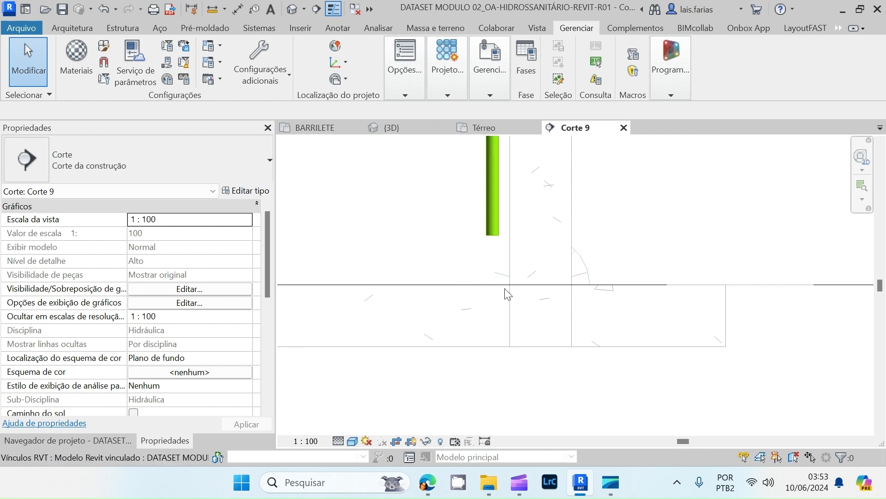
- Place a Valvula Pe com Crivo - Agua Fria - MEP - Tigre foot valve, type Soldável - 40 mm, on the vertical suction pipe's lower end
click(259, 28)
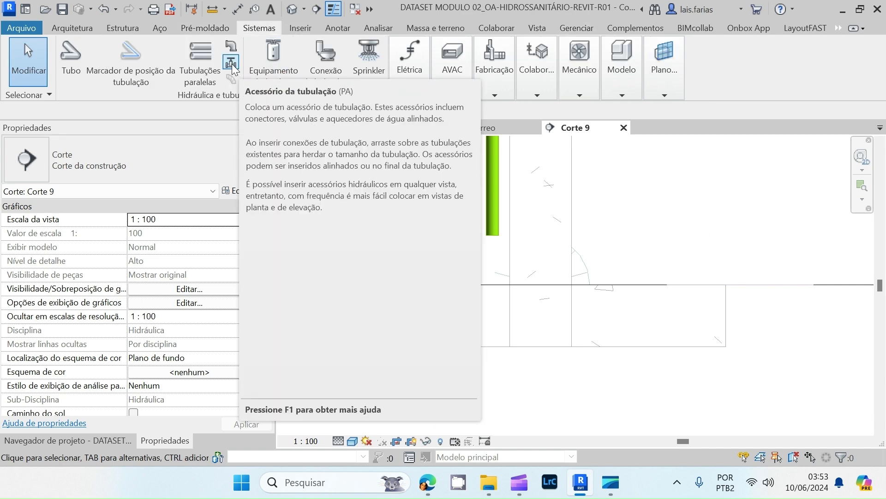
click(232, 64)
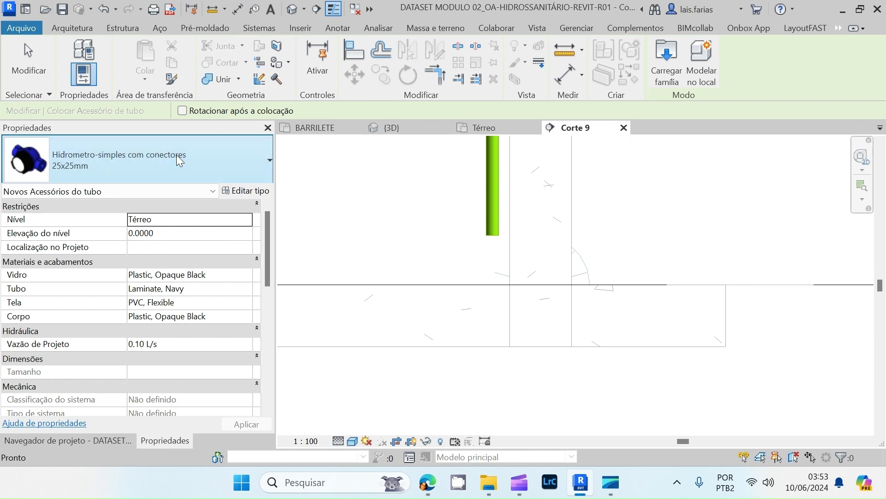
click(176, 155)
scroll(170, 262, up, 5)
scroll(171, 262, down, 5)
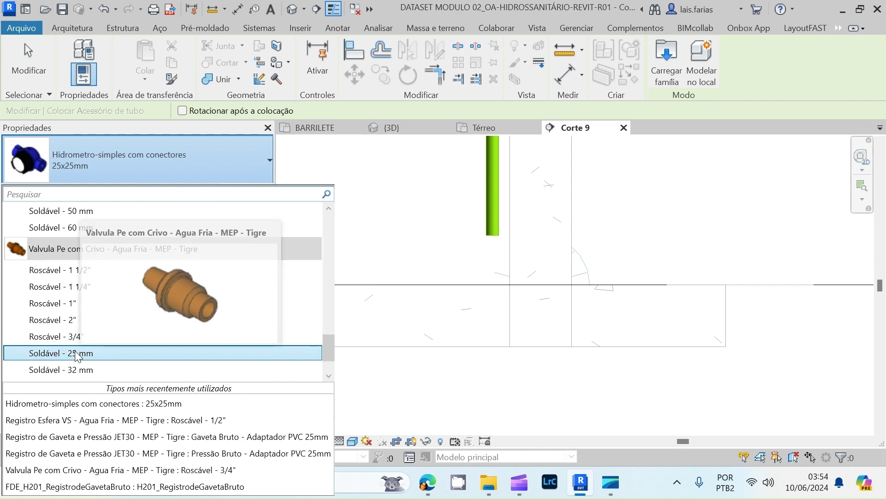
scroll(109, 369, down, 2)
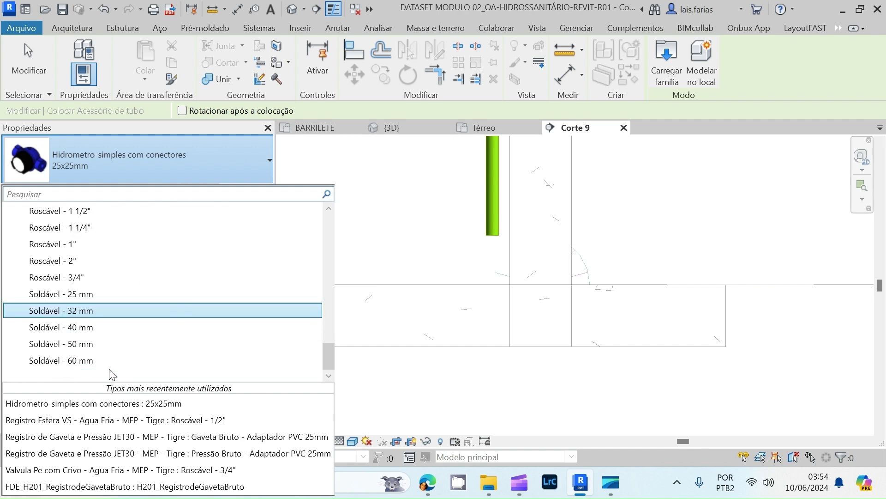
click(78, 327)
scroll(516, 228, up, 3)
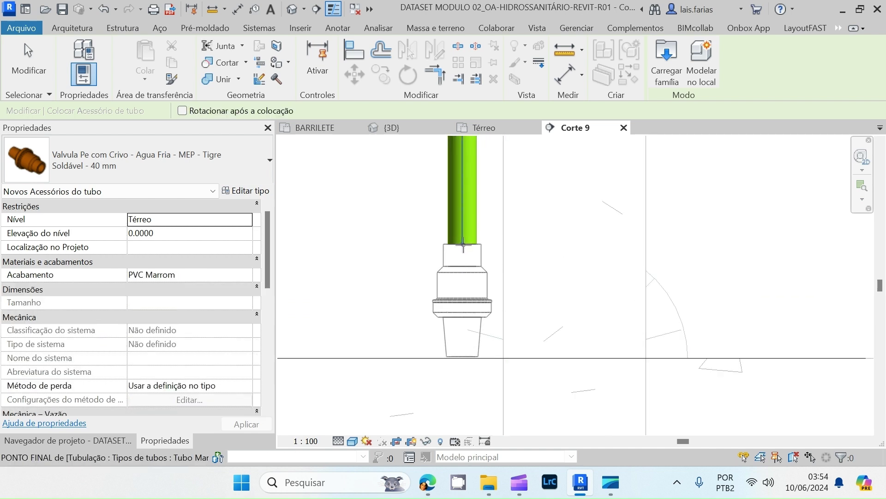
click(463, 245)
scroll(462, 217, down, 3)
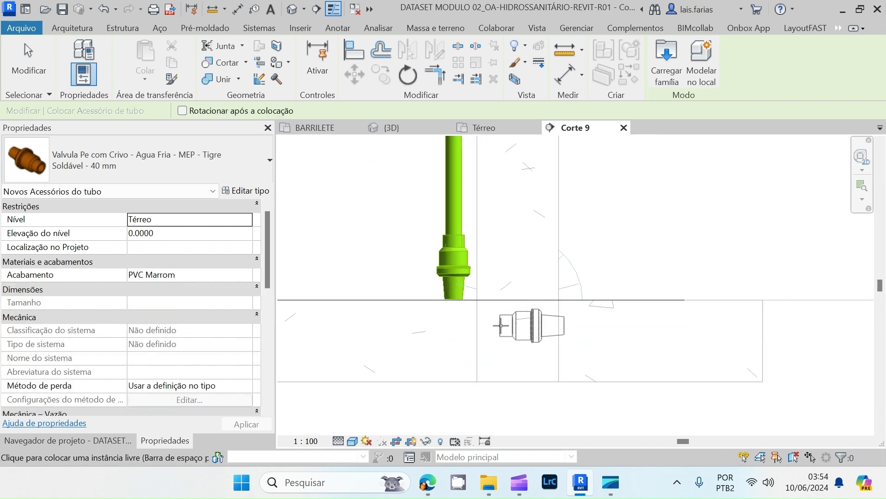
scroll(521, 304, down, 1)
scroll(521, 305, down, 3)
scroll(488, 356, up, 2)
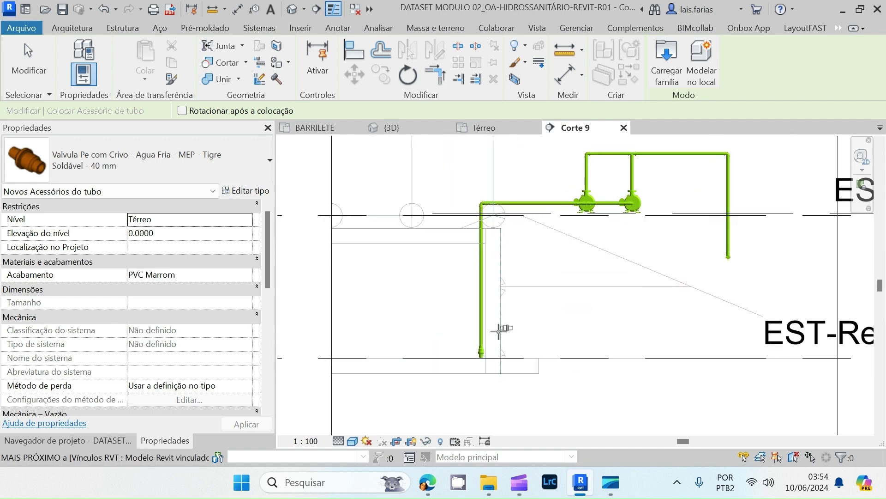
key(Escape)
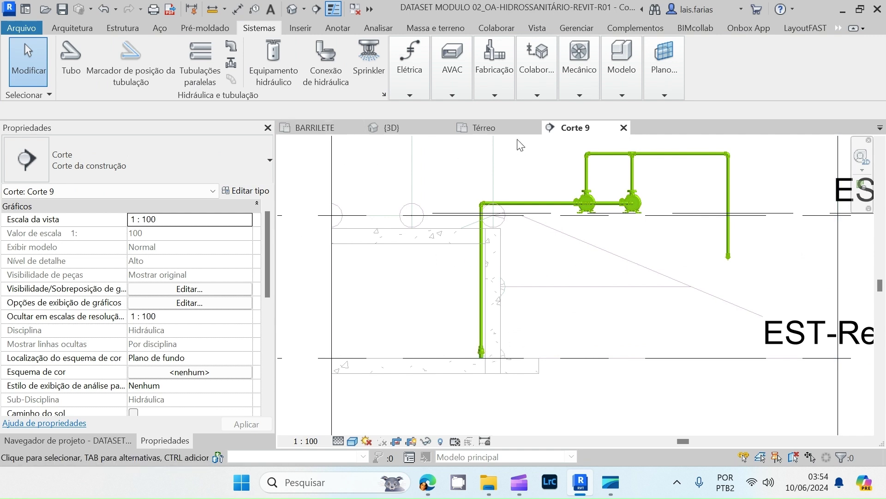
- In the Térreo plan, run a 40 mm pipe at -1.74 m from the horizontal suction line's midpoint, perpendicular to it, towards the second tank compartment
click(484, 127)
key(p)
key(i)
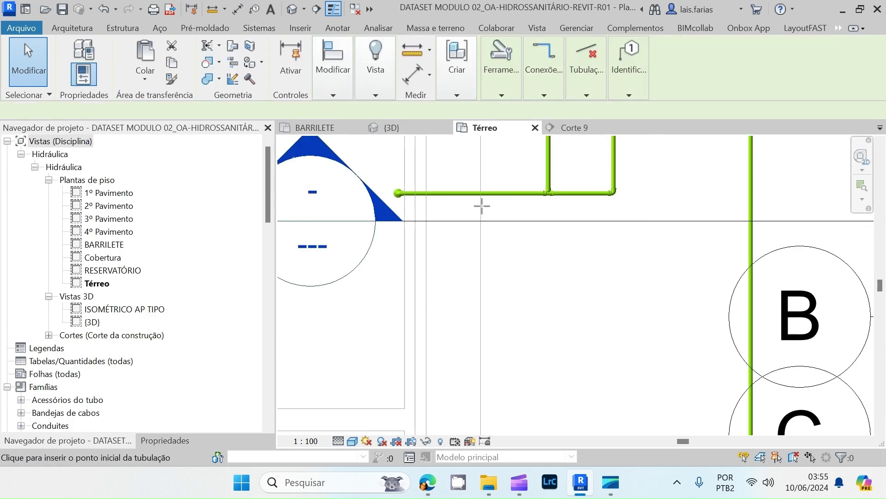
scroll(481, 203, up, 4)
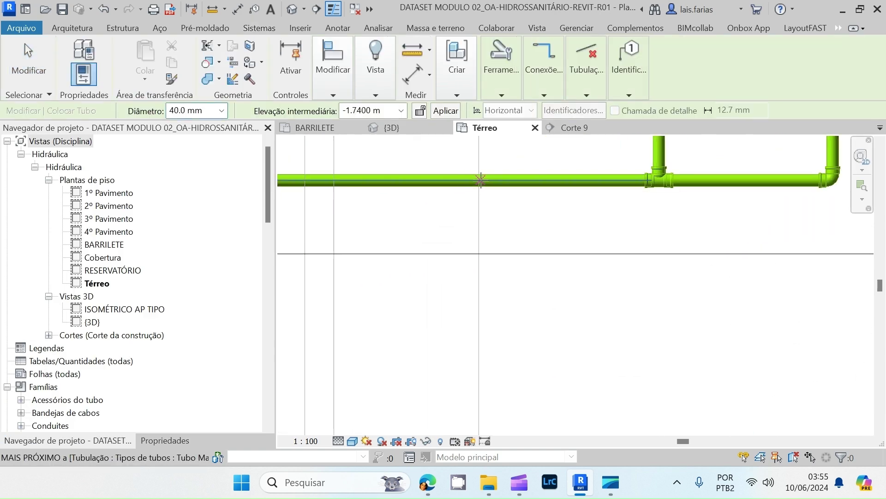
click(458, 181)
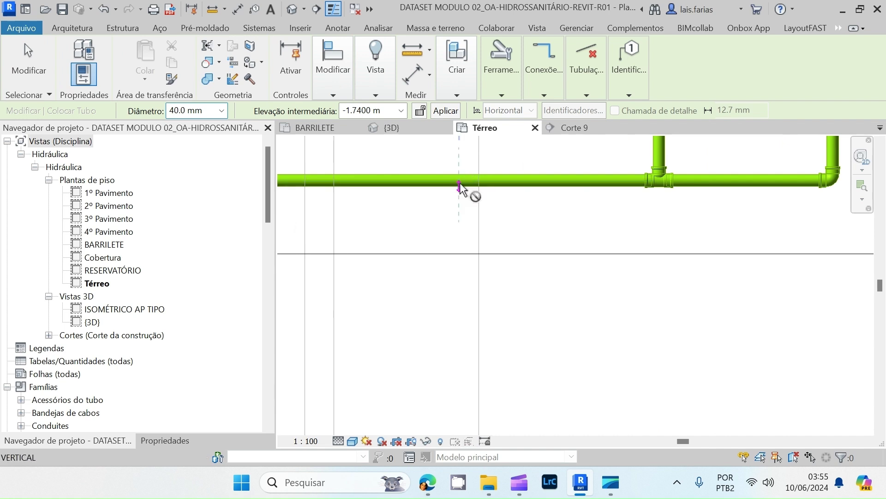
key(Escape)
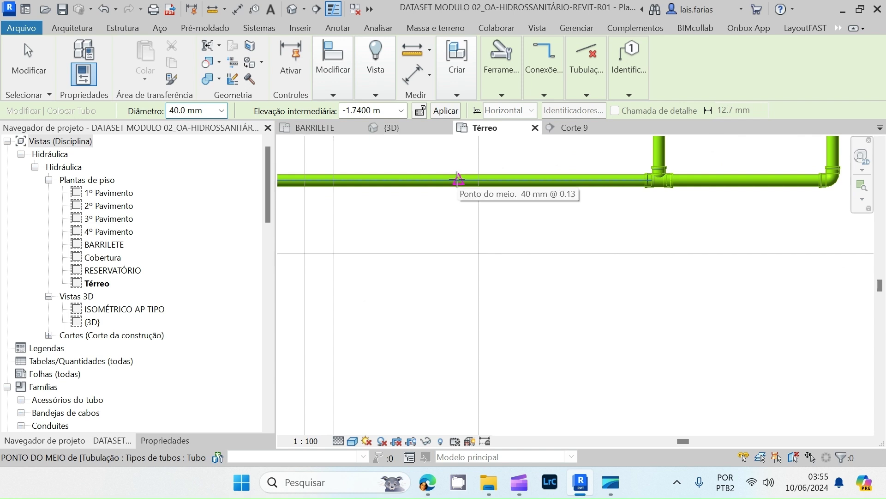
click(458, 180)
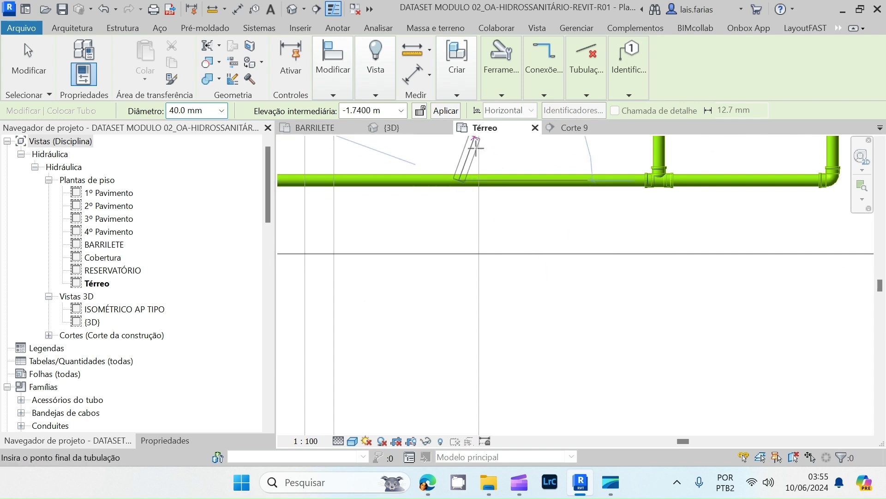
scroll(467, 185, down, 3)
scroll(487, 216, down, 4)
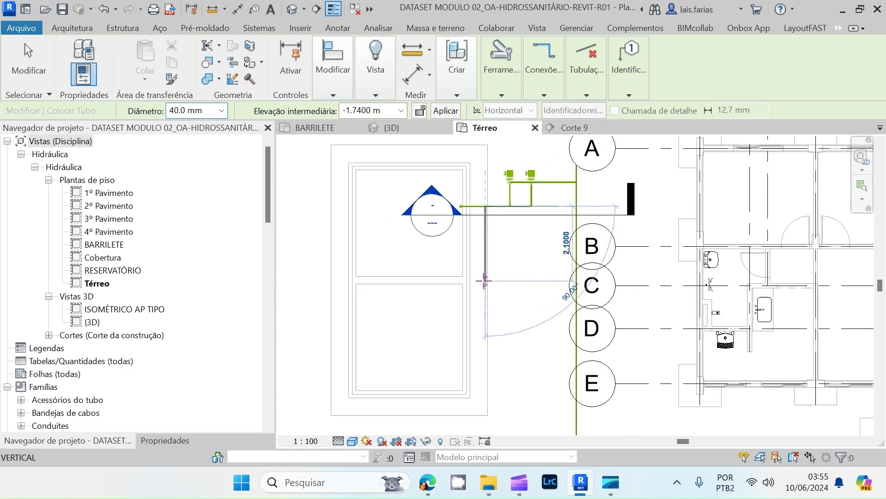
scroll(492, 181, up, 2)
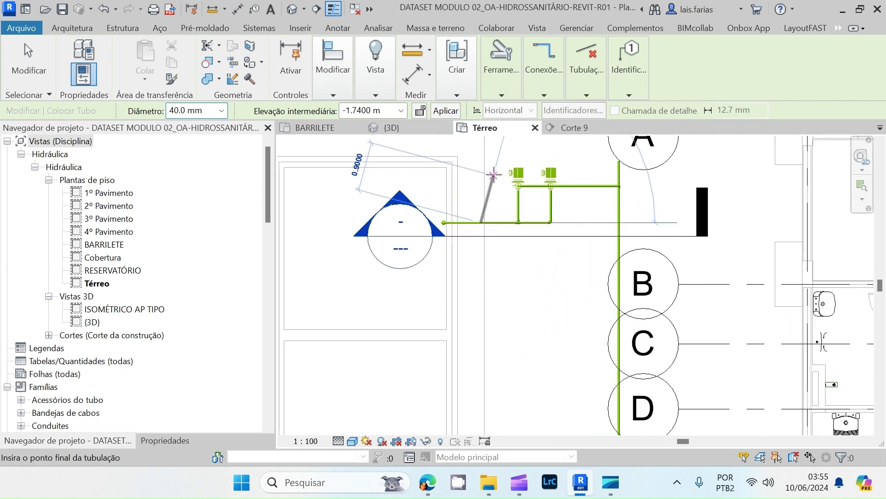
click(480, 368)
key(Escape)
key(Escape)
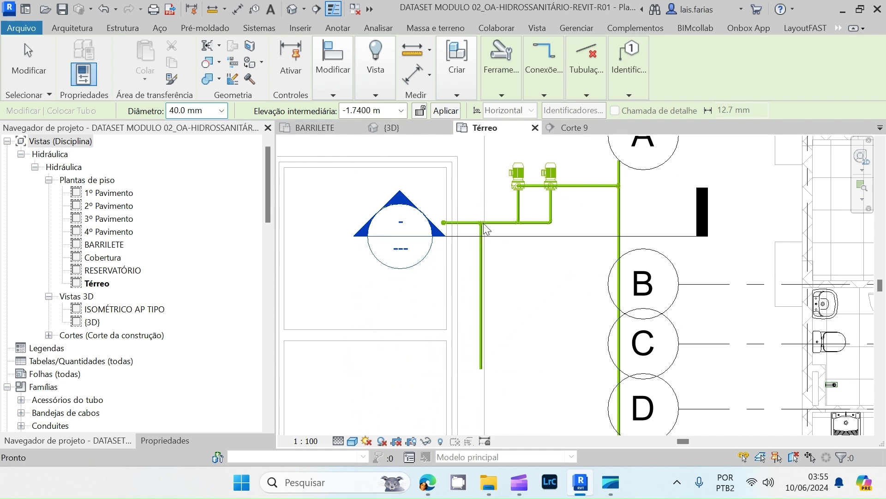
- Copy the tank-side suction branch with its foot valve and tee to the second compartment, using the compartments' matching inner wall corners as reference points
scroll(451, 208, up, 5)
drag(356, 203, 593, 313)
scroll(398, 271, up, 5)
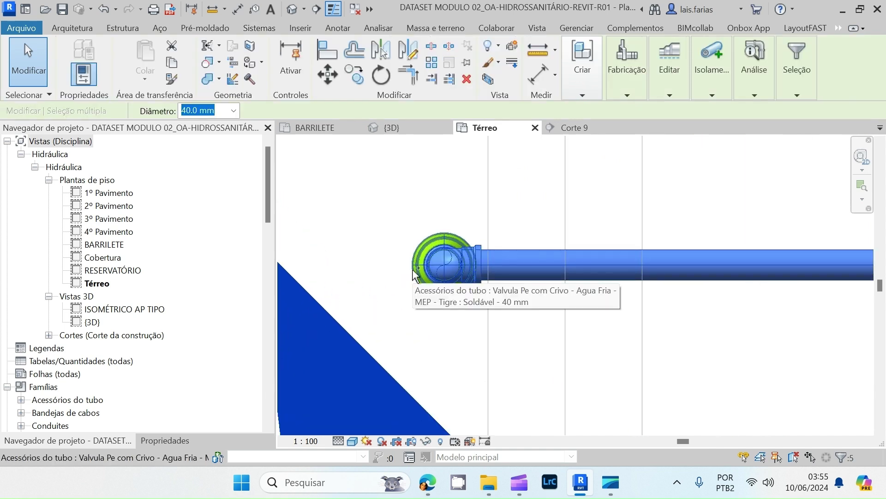
ctrl+click(412, 270)
scroll(455, 333, down, 2)
scroll(454, 332, down, 5)
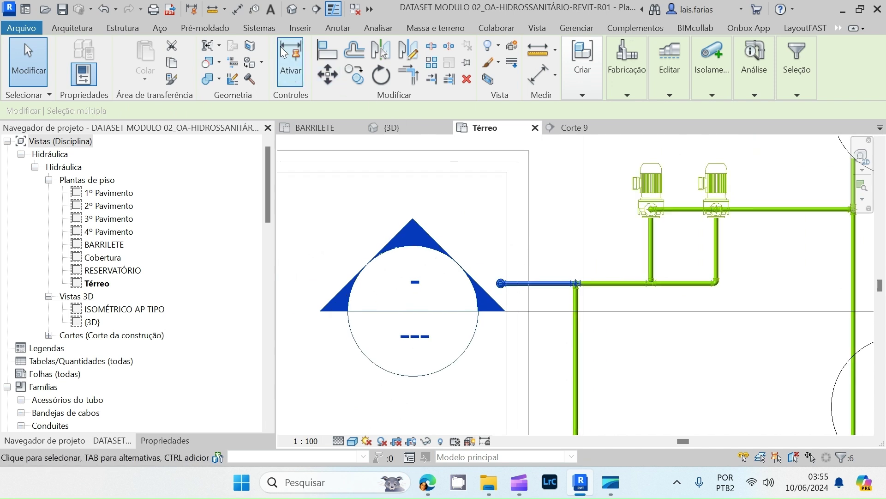
click(354, 74)
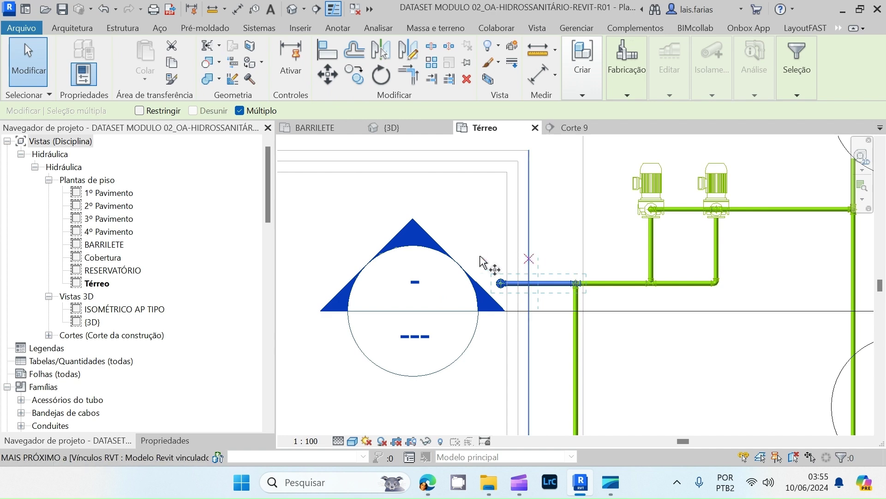
click(507, 173)
scroll(508, 173, down, 2)
scroll(511, 276, down, 2)
scroll(505, 284, up, 5)
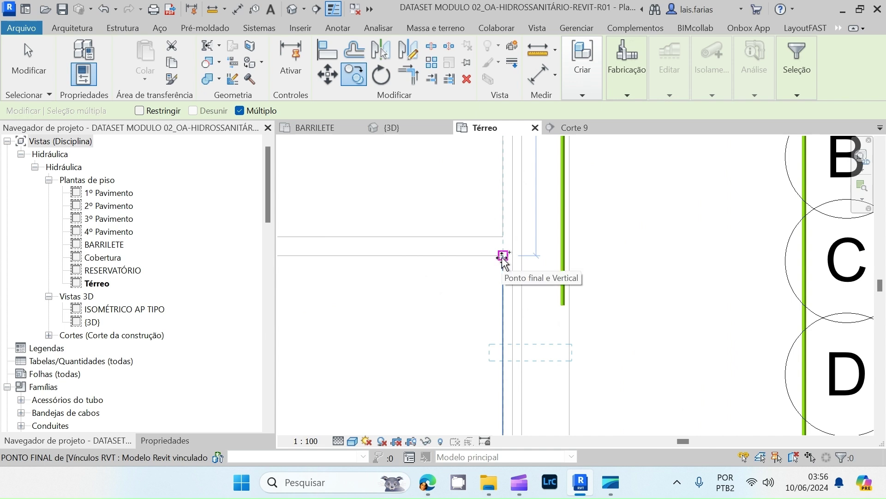
scroll(569, 356, up, 2)
click(570, 367)
key(Escape)
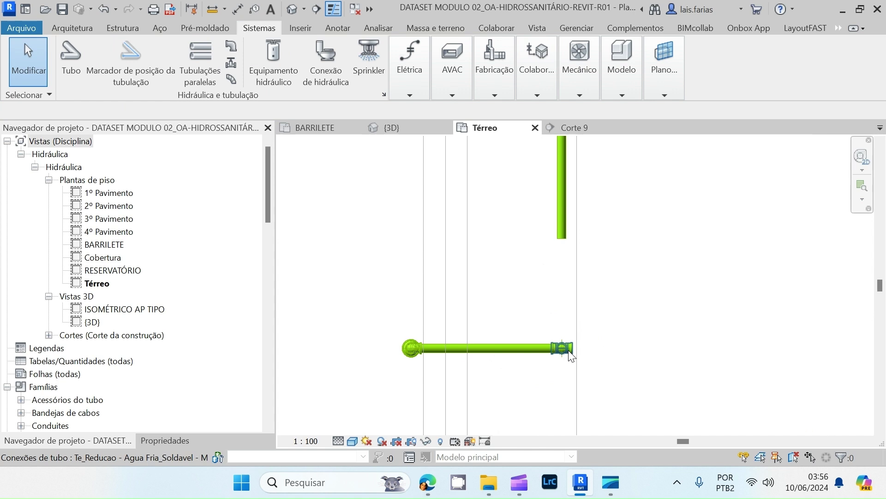
- Delete the tee and the leftover vertical pipe piece at the pump-side end of the copied suction branch
click(570, 355)
key(Delete)
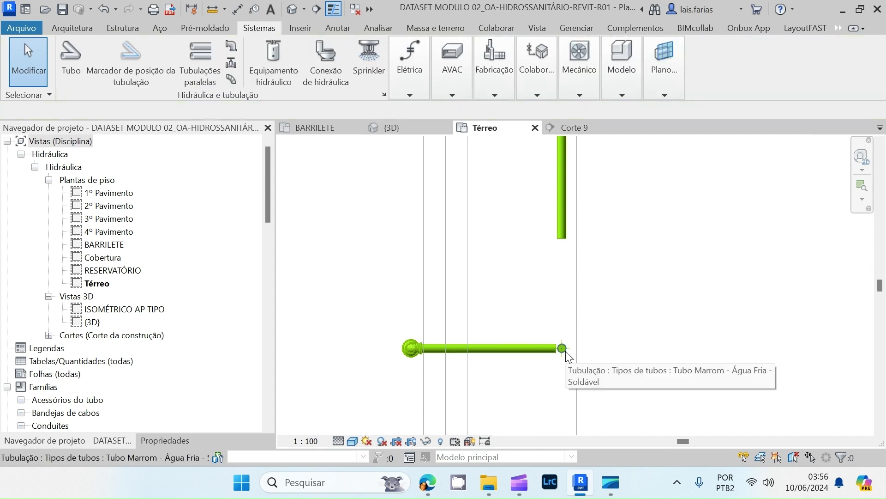
click(564, 349)
key(Escape)
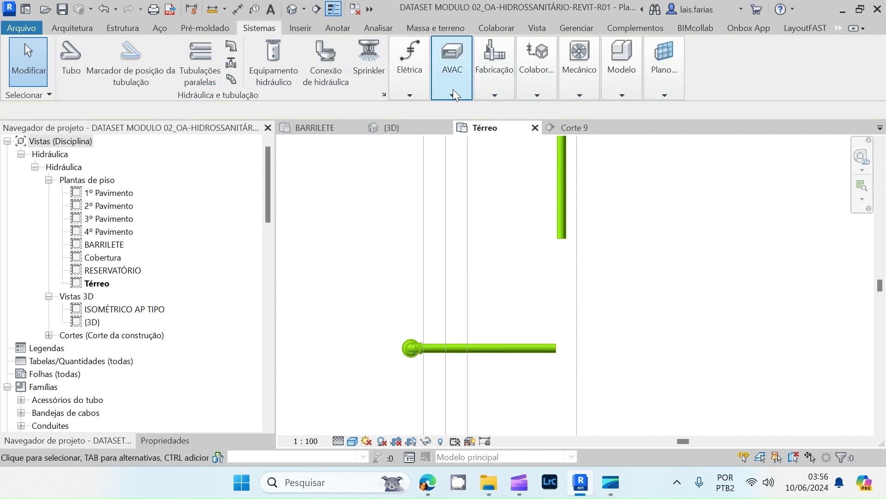
- Join the copied horizontal branch to the new connecting pipe at a corner with Trim/Extend to Corner
click(839, 29)
click(845, 58)
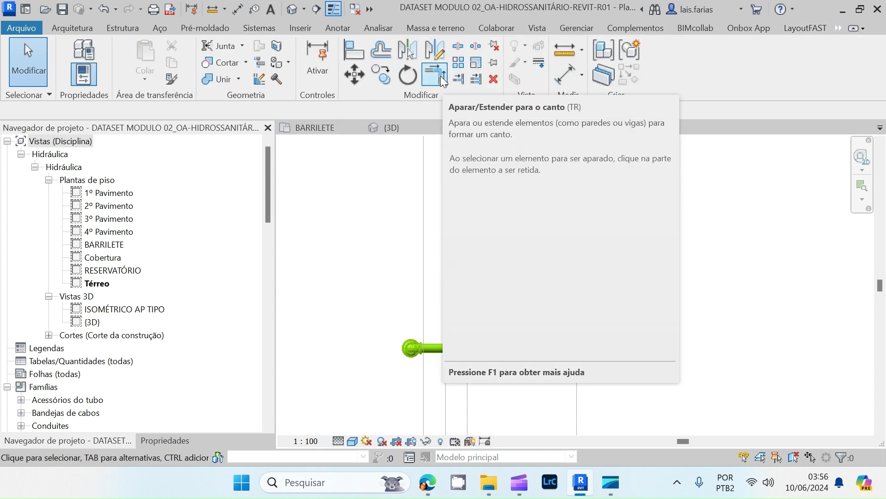
click(441, 79)
click(508, 356)
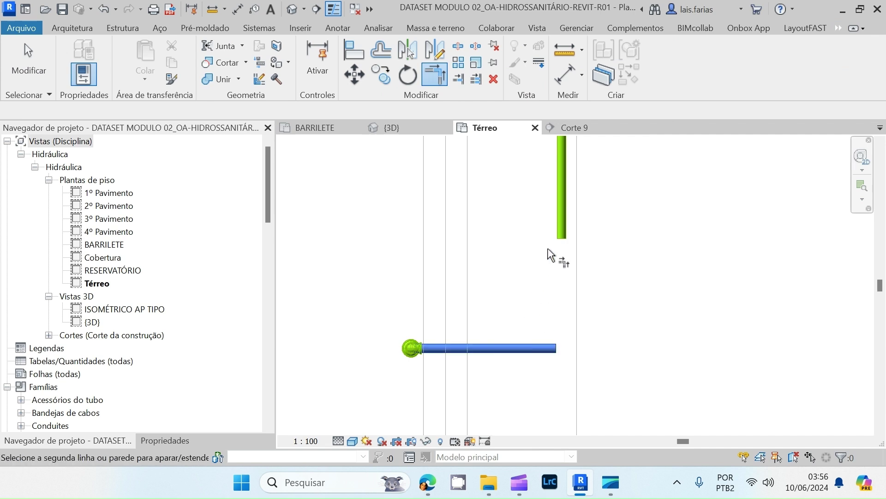
click(563, 214)
scroll(581, 376, up, 3)
scroll(573, 359, up, 2)
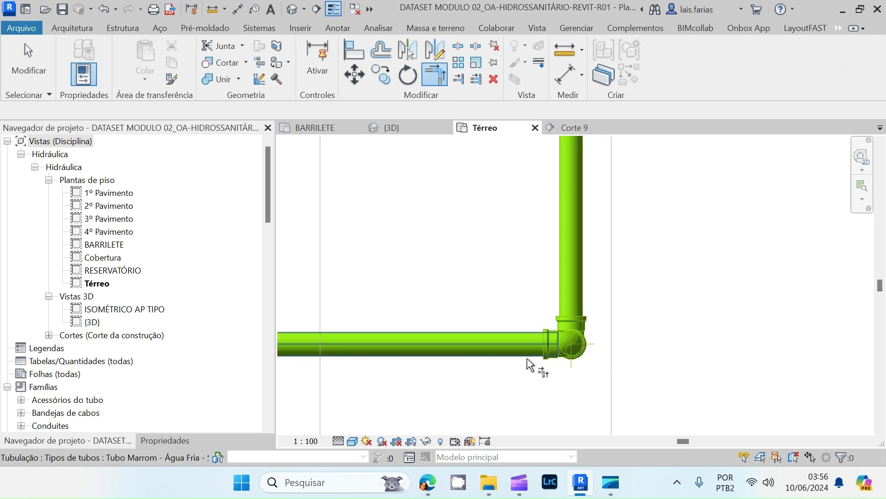
scroll(489, 300, down, 8)
key(Escape)
- Create a section along the tank across both suction branches, facing the pumps, and open its section view
click(316, 8)
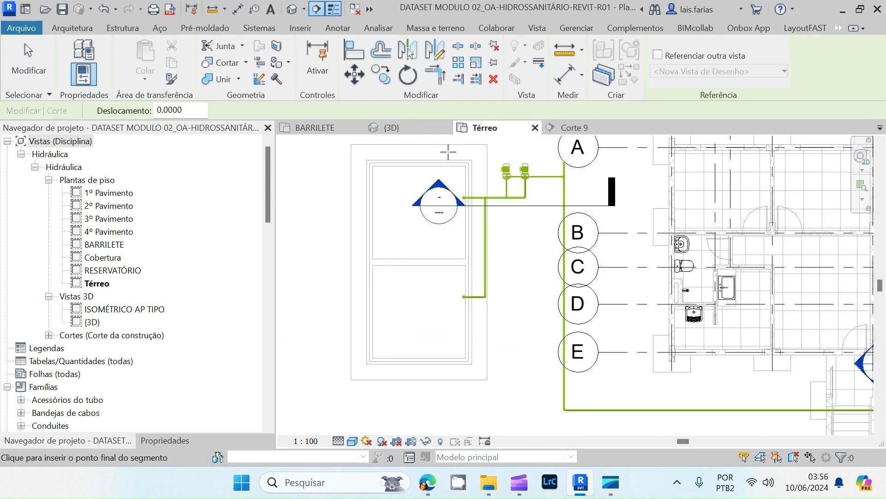
click(448, 152)
click(457, 319)
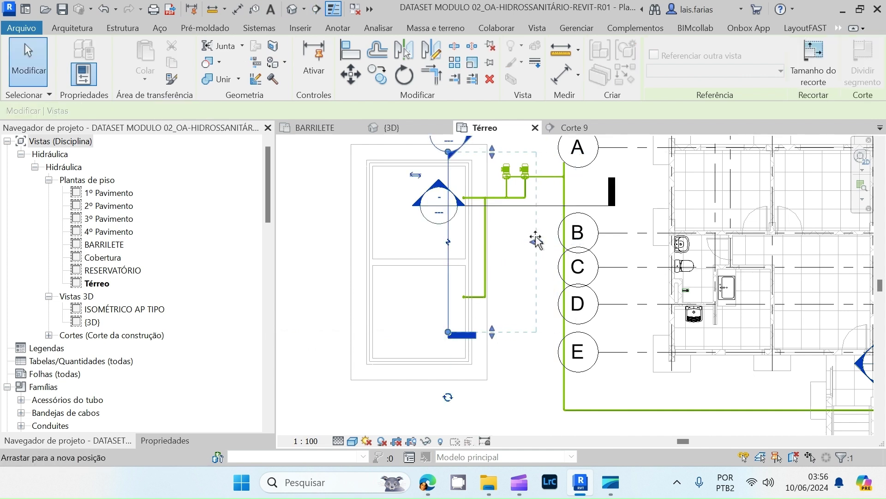
drag(535, 236, 536, 238)
key(Escape)
scroll(464, 256, down, 1)
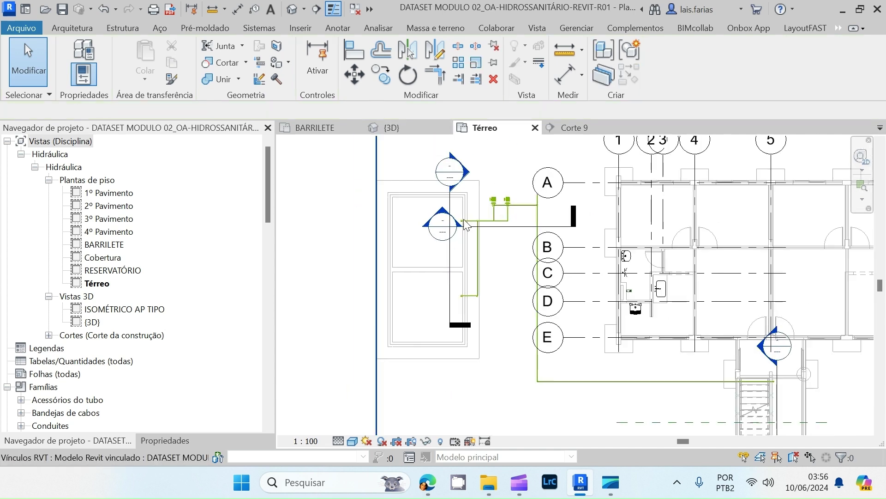
double_click(461, 261)
scroll(555, 304, up, 5)
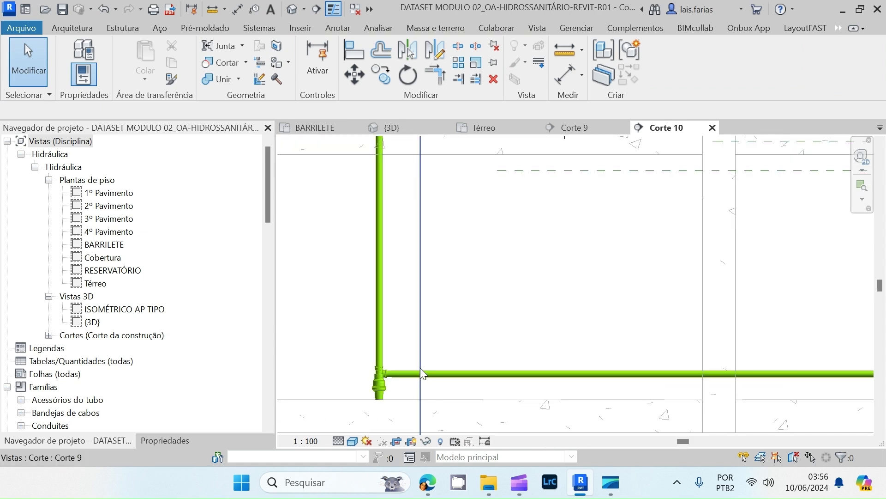
- Raise the horizontal pipe connecting the two suction branches to an elevation of 0.1303 m, level with the pump suction line
scroll(421, 373, down, 3)
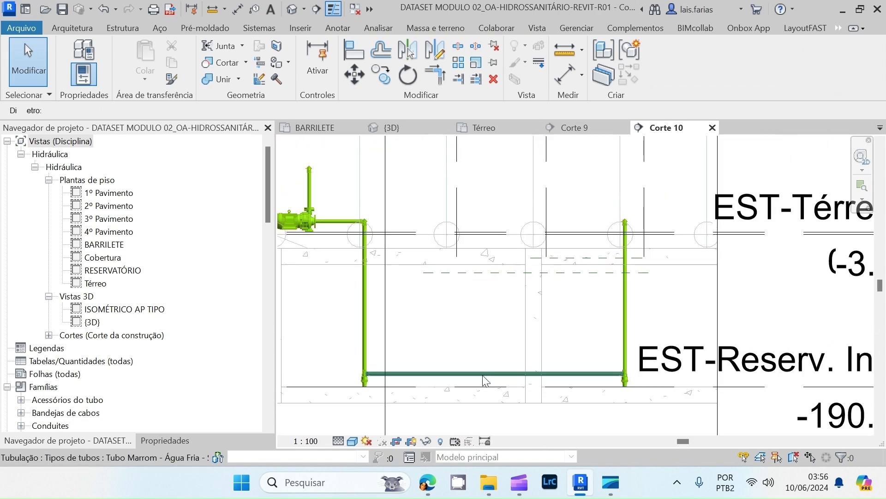
drag(486, 373, 498, 224)
click(652, 442)
scroll(342, 239, up, 10)
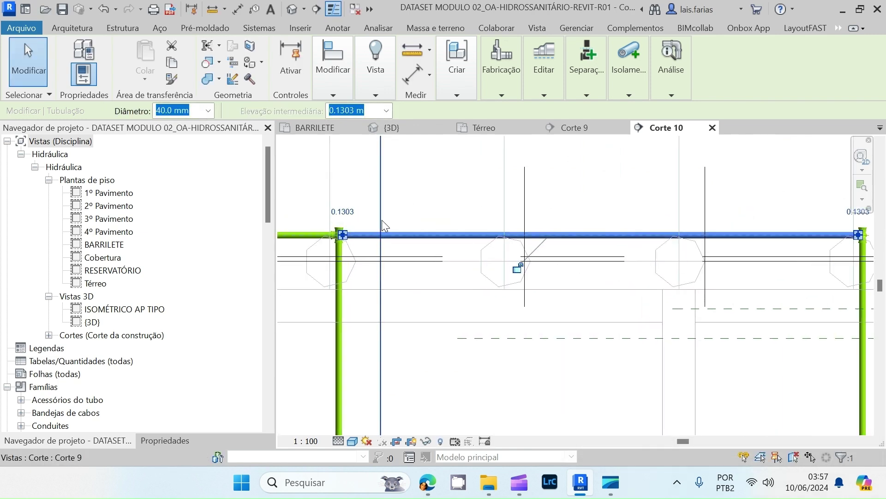
key(Escape)
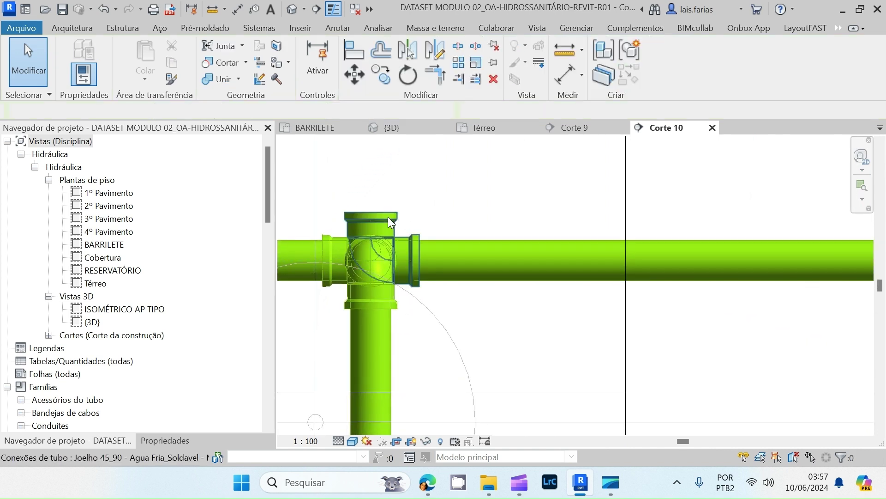
- Inspect the elbow fittings at both ends of the raised connecting pipe in the Corte 10 section
click(387, 217)
scroll(334, 250, down, 8)
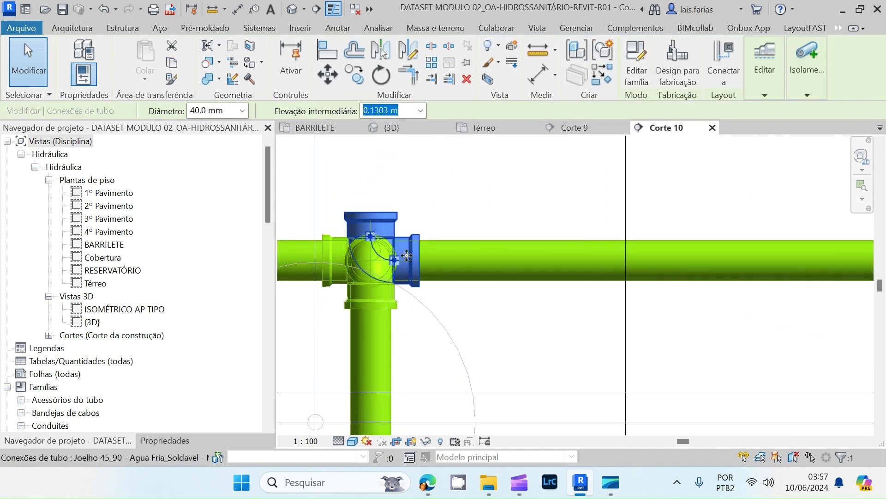
scroll(663, 260, up, 8)
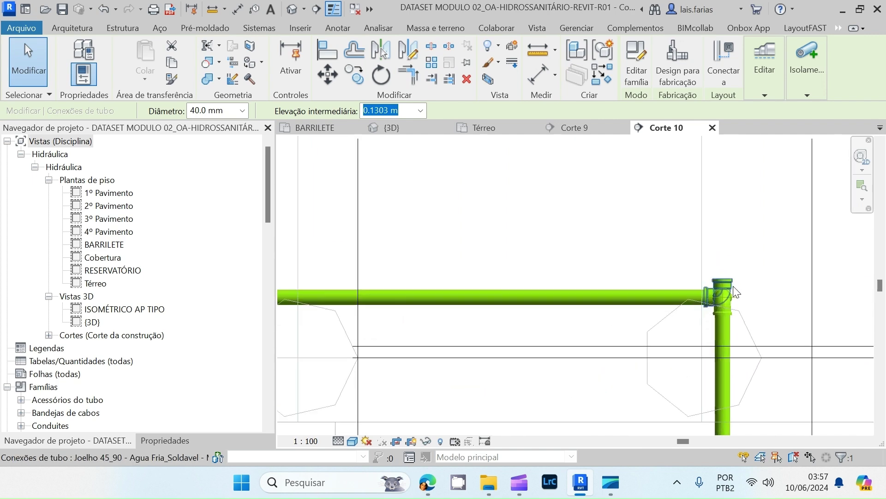
click(728, 257)
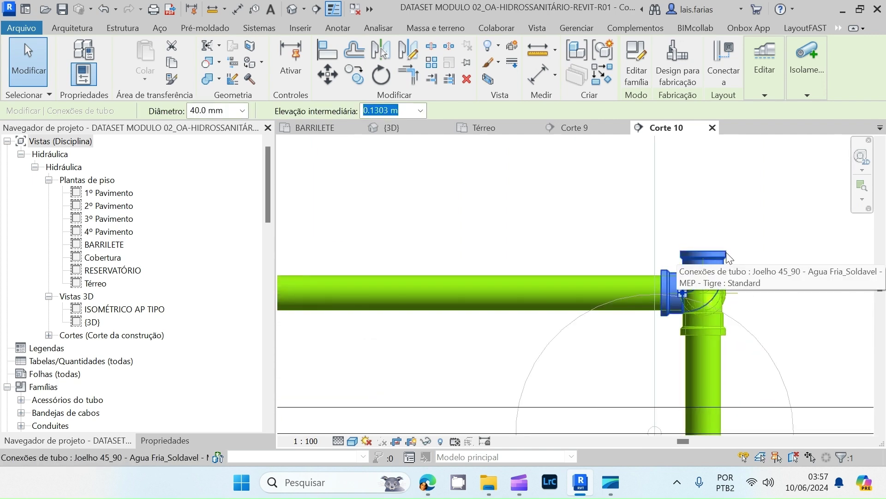
click(748, 264)
scroll(748, 263, down, 6)
- In the Térreo plan, pull the connecting pipe's end back from the horizontal suction line and delete the tee on that line
click(484, 127)
scroll(507, 249, up, 11)
scroll(439, 219, up, 6)
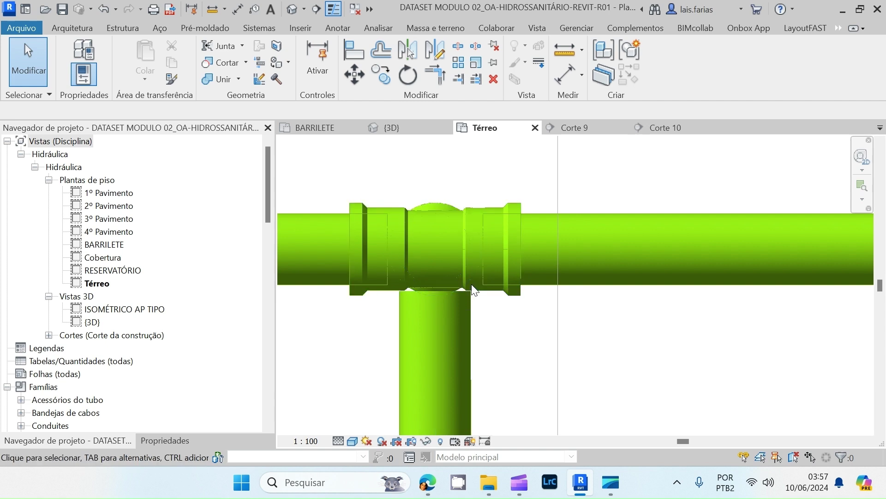
click(424, 217)
scroll(410, 188, down, 1)
scroll(407, 203, down, 5)
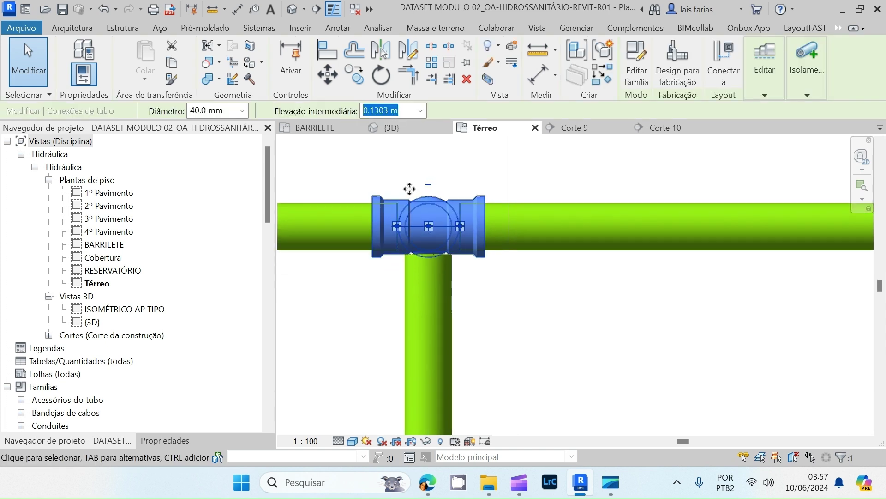
scroll(429, 240, up, 5)
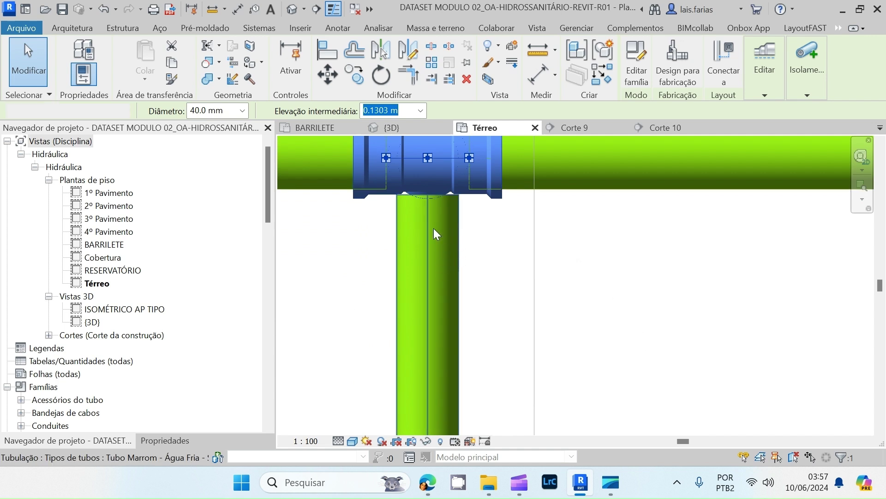
click(438, 235)
drag(427, 195, 431, 292)
scroll(431, 292, down, 2)
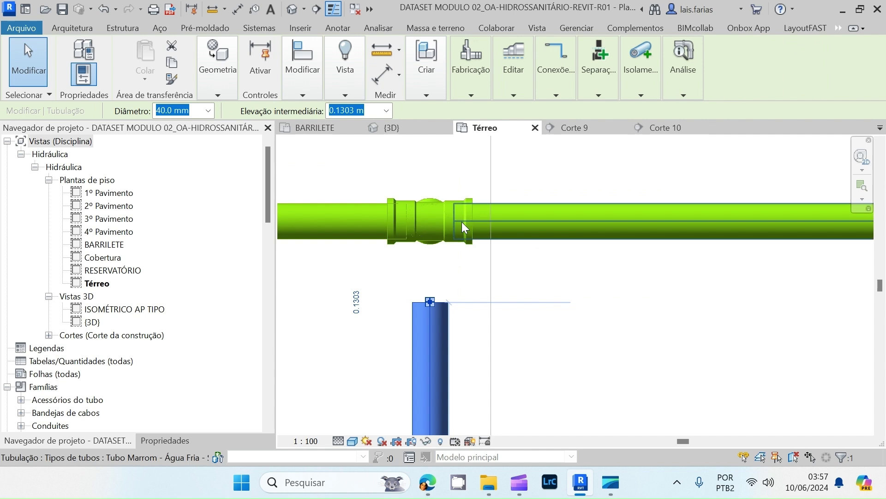
click(436, 249)
key(Delete)
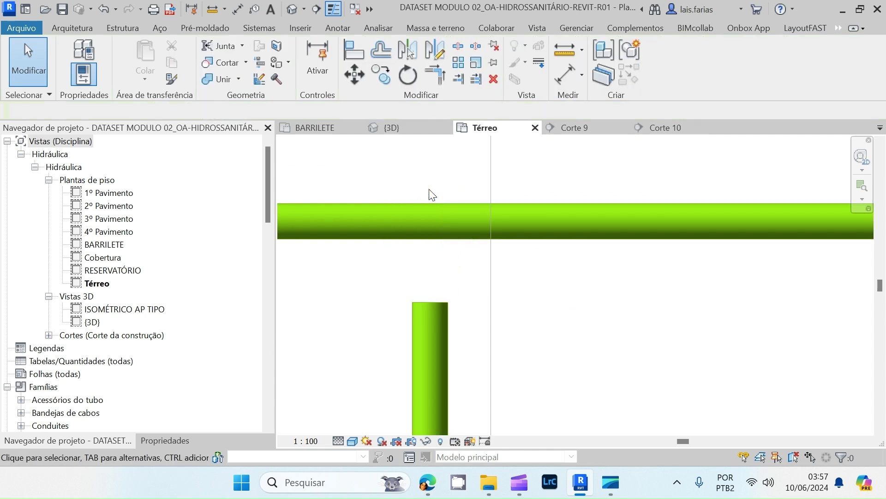
- Extend the connecting pipe's free end back to the centreline of the horizontal suction line to reconnect them
click(428, 310)
drag(430, 303, 429, 226)
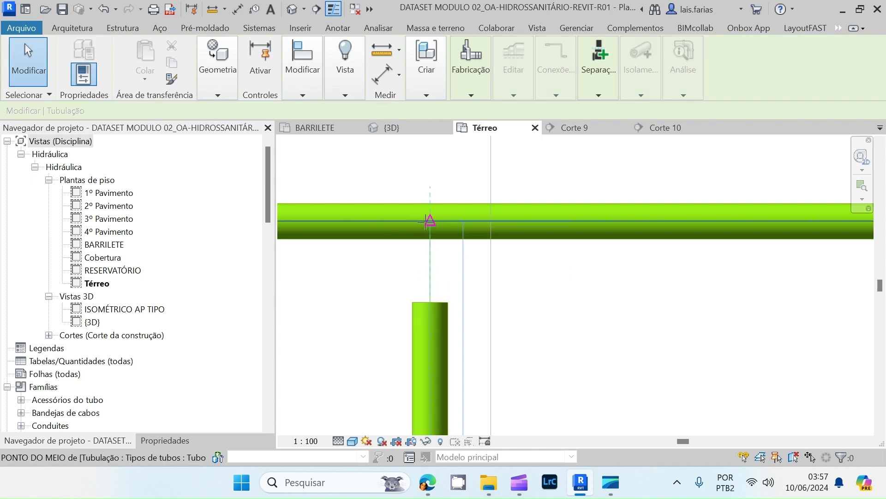
- Delete the elbow at the lower corner of the vertical pipe run in the Térreo plan
click(423, 317)
scroll(393, 178, down, 5)
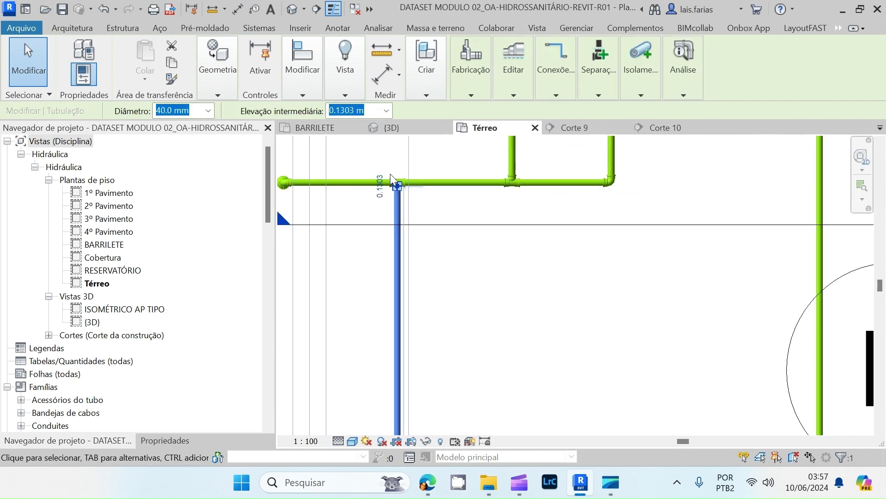
scroll(395, 352, up, 8)
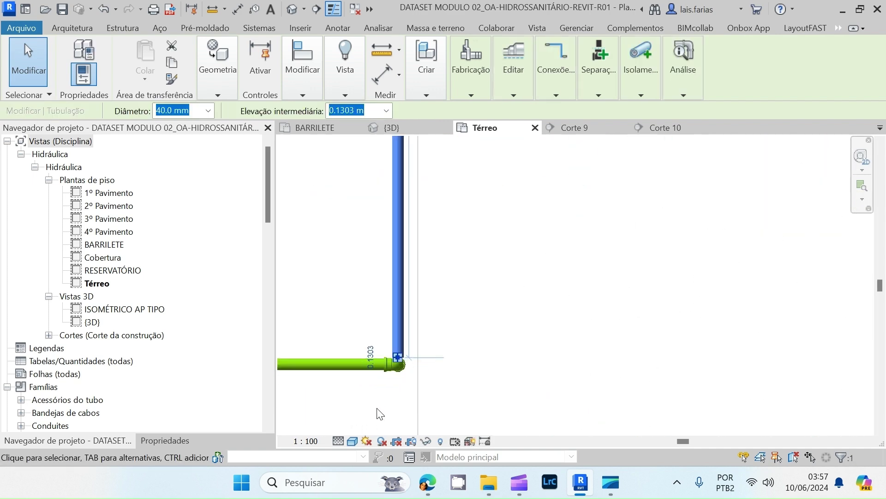
click(447, 353)
click(455, 295)
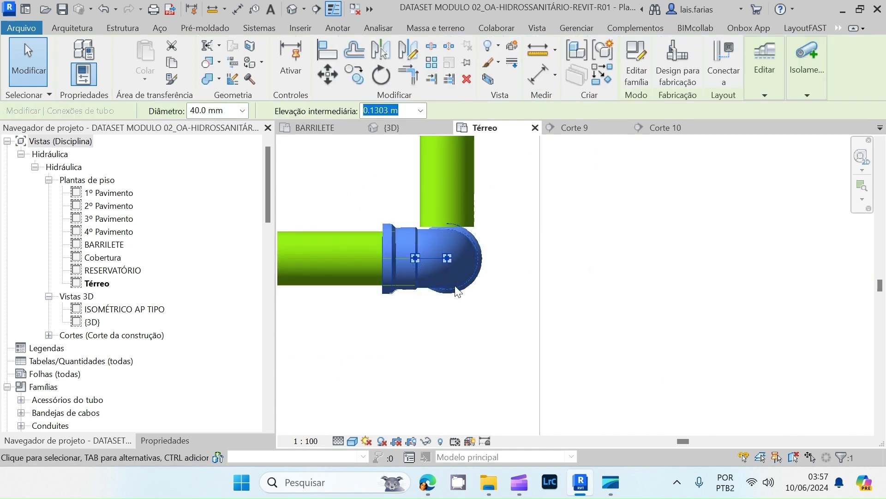
key(Delete)
- Join the horizontal pipe and the vertical pipe at the open corner with Trim/Extend to Corner
key(t)
key(r)
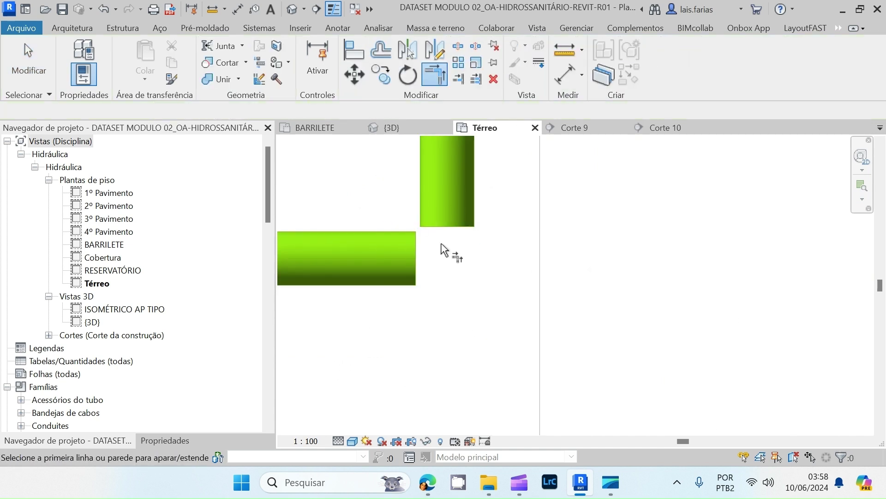
click(312, 253)
click(448, 176)
scroll(507, 313, down, 6)
scroll(500, 310, up, 3)
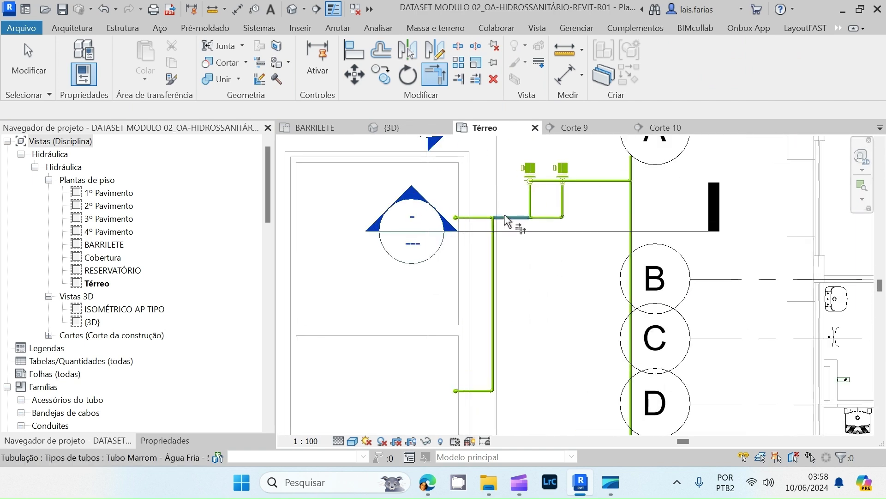
key(Escape)
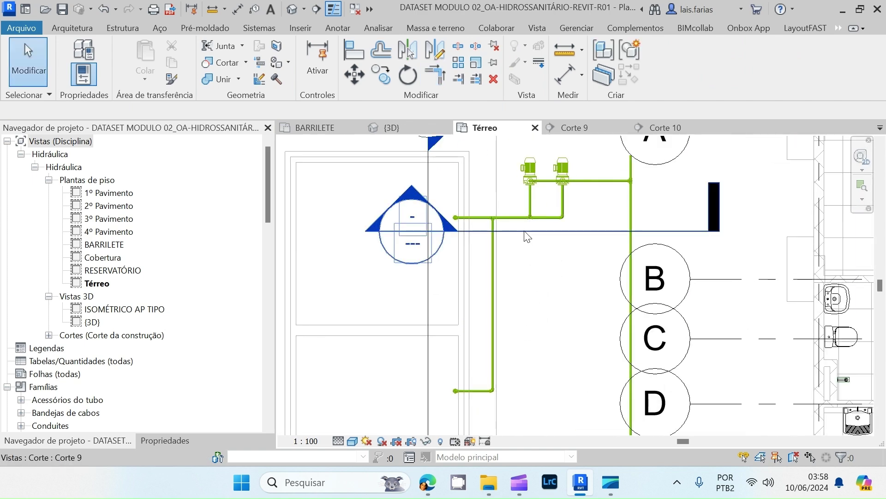
- Open the Corte 9 section and show the vertical pipe inside the reservoir
scroll(508, 277, down, 2)
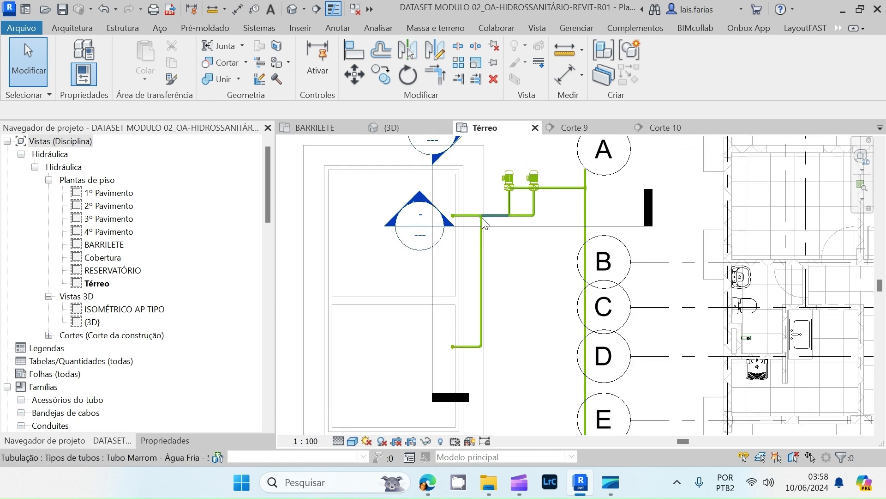
scroll(486, 221, down, 1)
scroll(462, 346, up, 1)
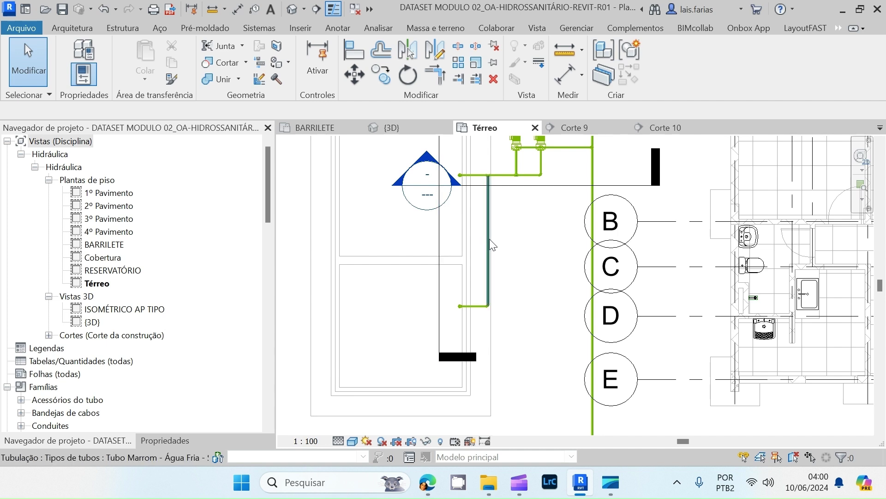
scroll(447, 251, up, 3)
key(ctrl+Tab)
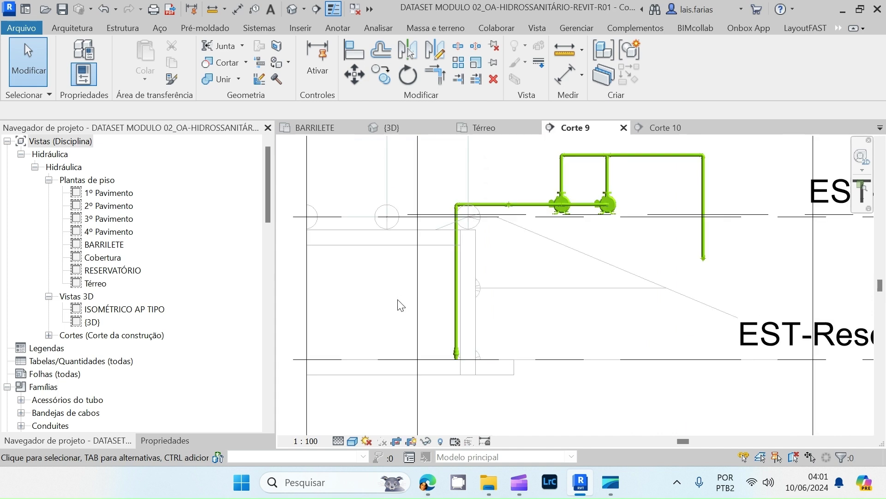
scroll(406, 303, up, 2)
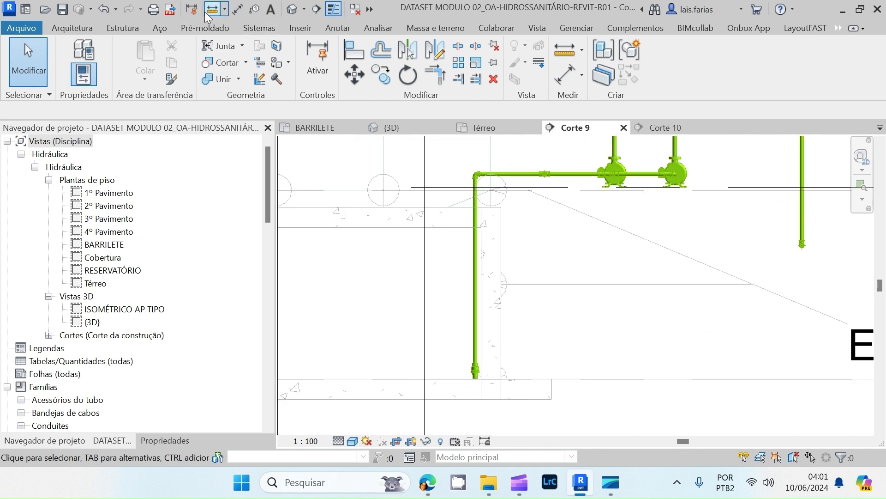
- Add an aligned dimension from the underside of the reservoir's top slab to the reservoir floor
click(237, 10)
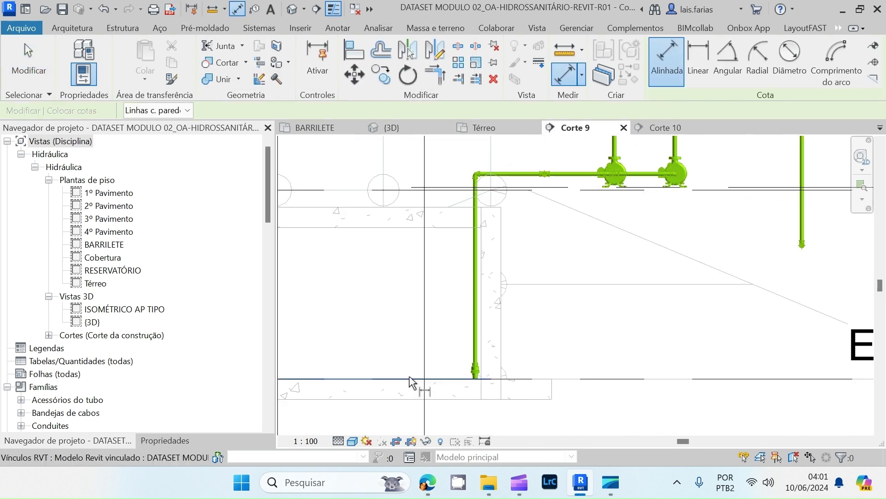
scroll(468, 379, up, 1)
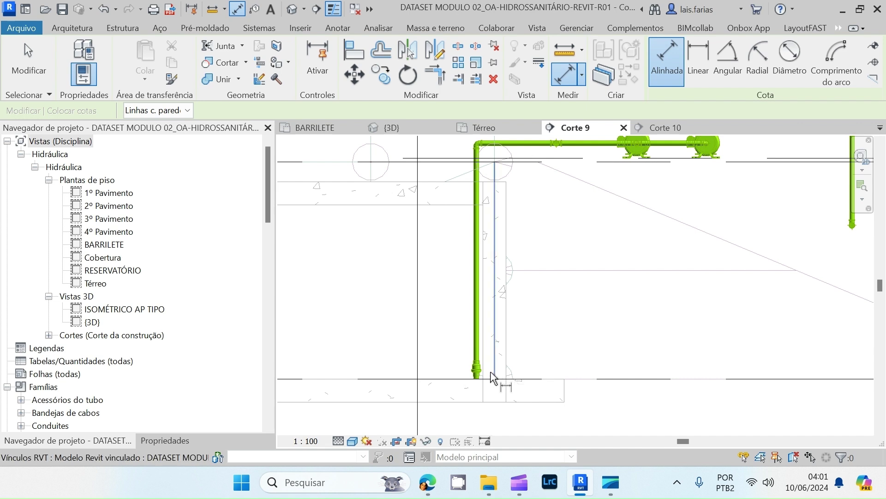
scroll(459, 364, down, 2)
scroll(508, 364, up, 1)
scroll(499, 245, up, 1)
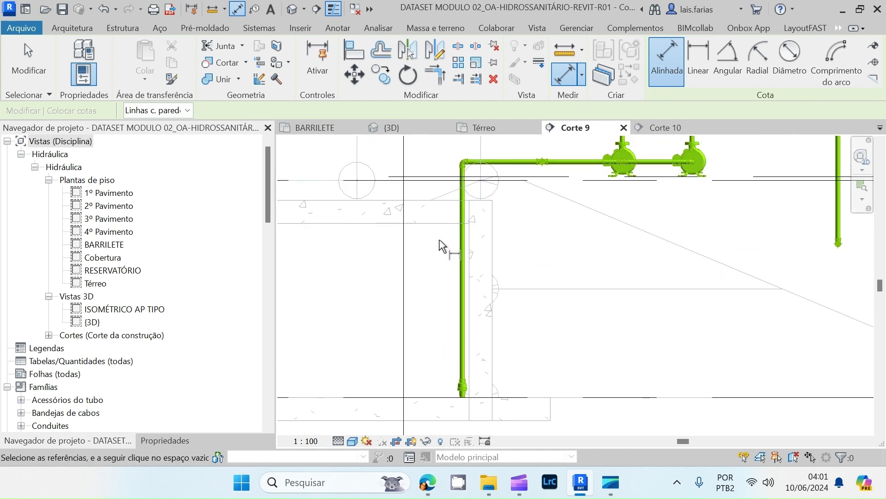
click(436, 223)
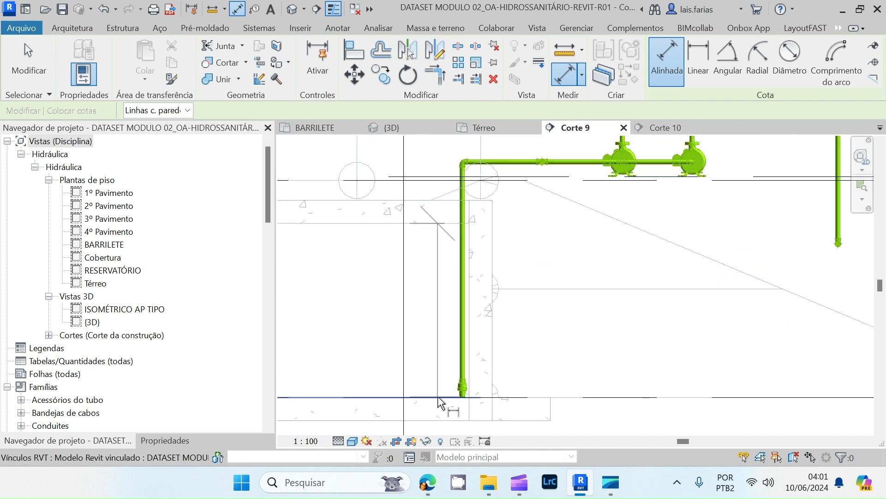
click(447, 390)
click(597, 273)
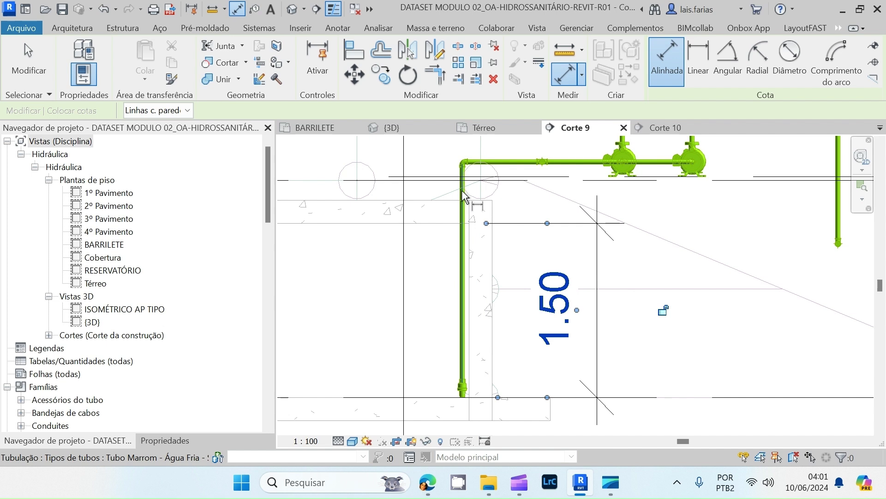
key(Escape)
key(Escape)
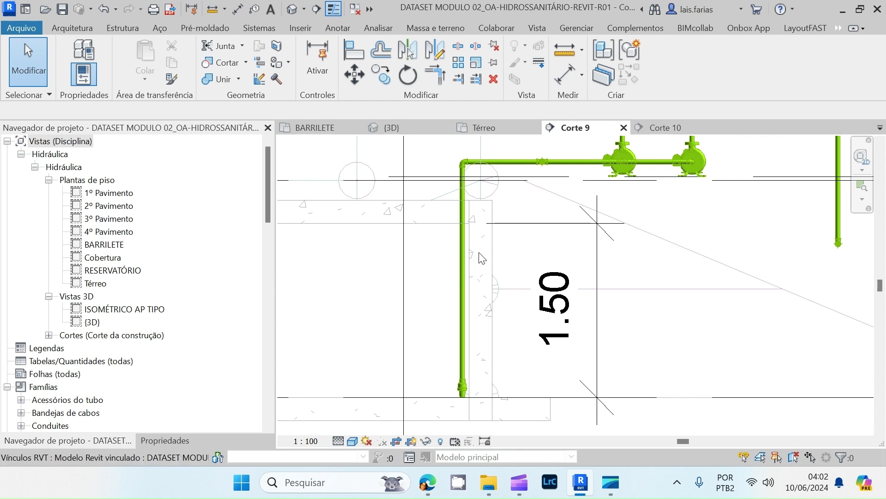
- Draw a horizontal reference plane across the vertical pipe, about 0.29 m below the underside of the reservoir's top slab
scroll(494, 251, down, 2)
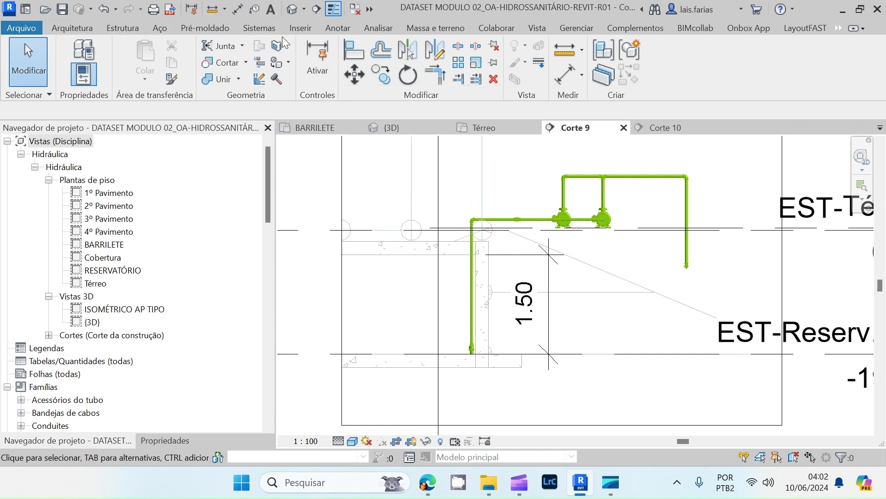
click(260, 28)
click(669, 95)
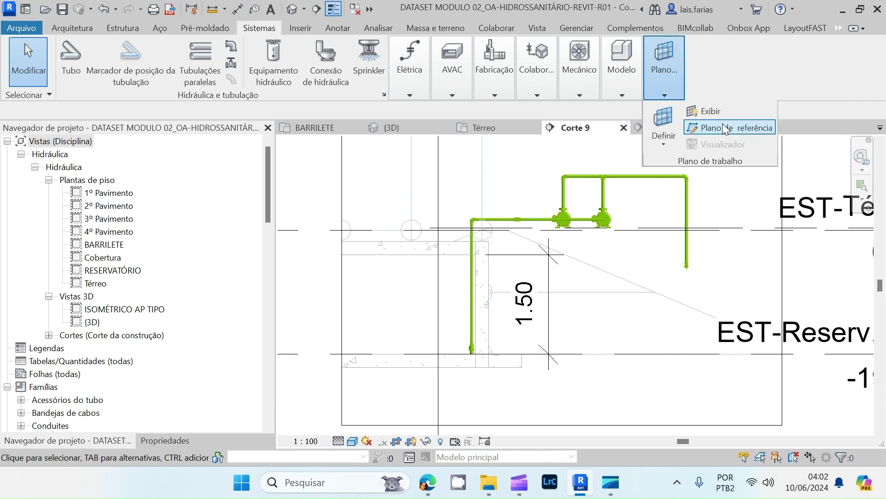
click(727, 129)
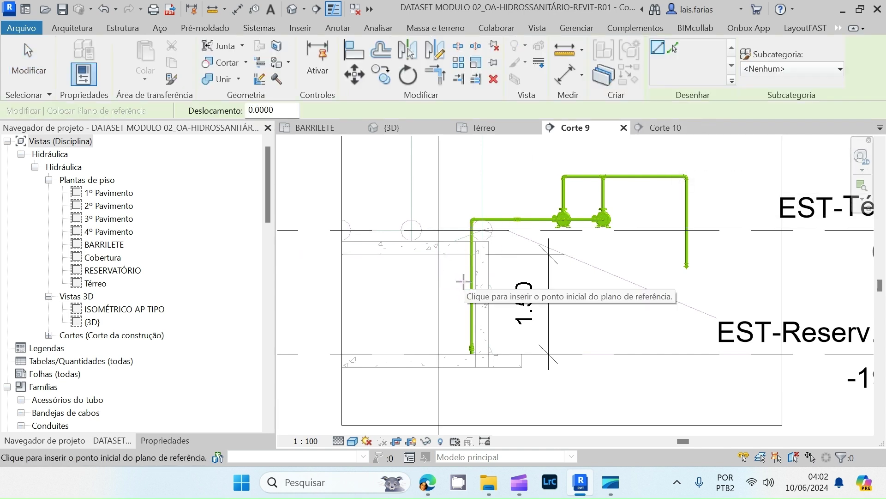
scroll(462, 270, up, 2)
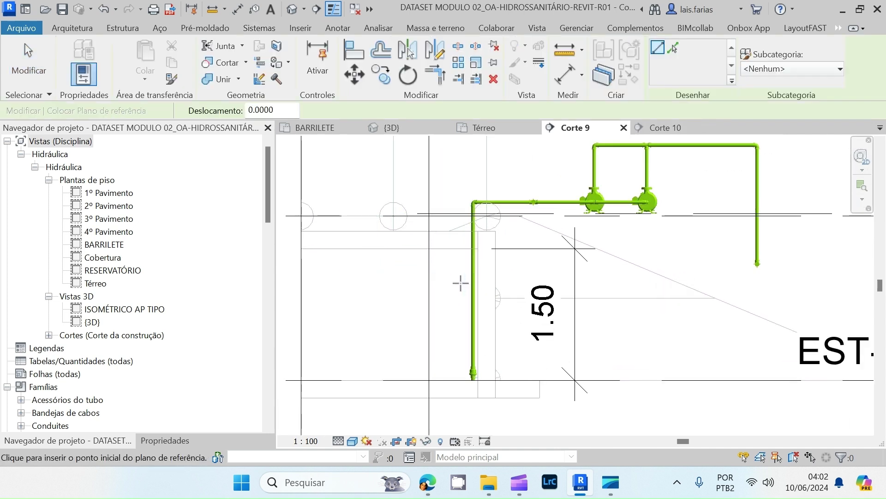
click(439, 275)
click(673, 274)
scroll(484, 268, up, 2)
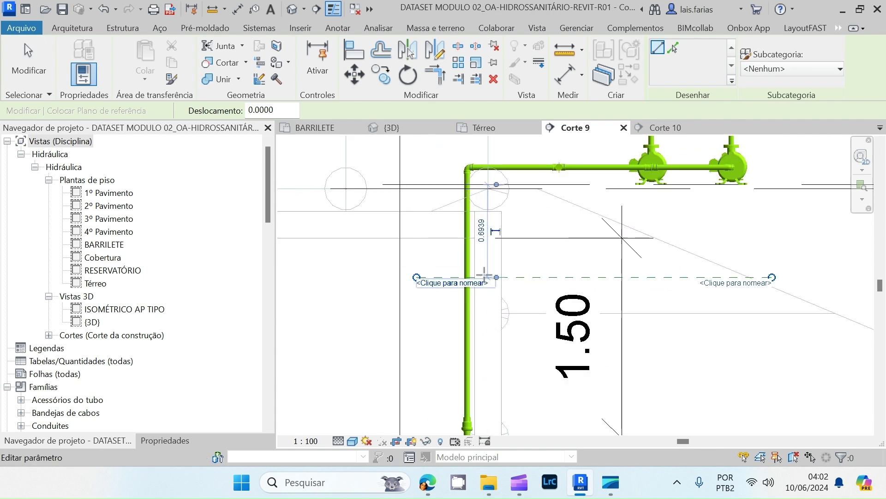
key(Escape)
- Set the reference plane's distance below the underside of the reservoir's top slab to 0.3 m
click(436, 277)
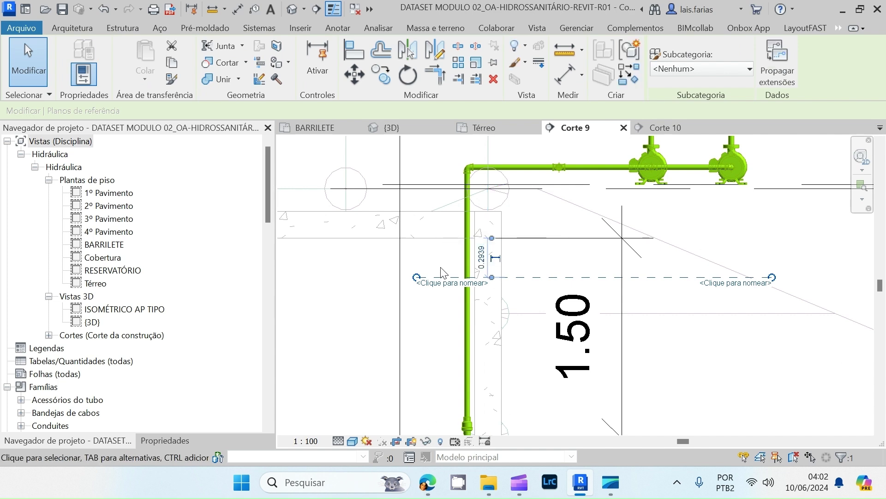
scroll(443, 268, up, 2)
click(516, 254)
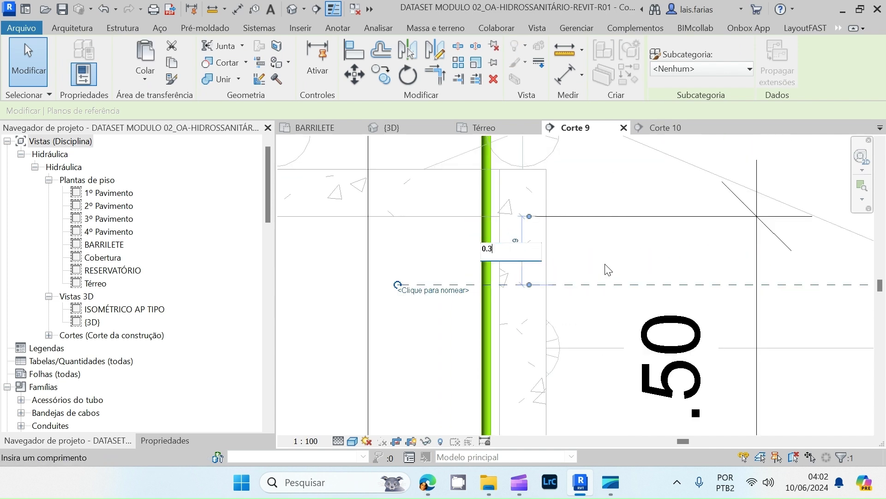
text(0.3)
key(Return)
scroll(481, 219, down, 1)
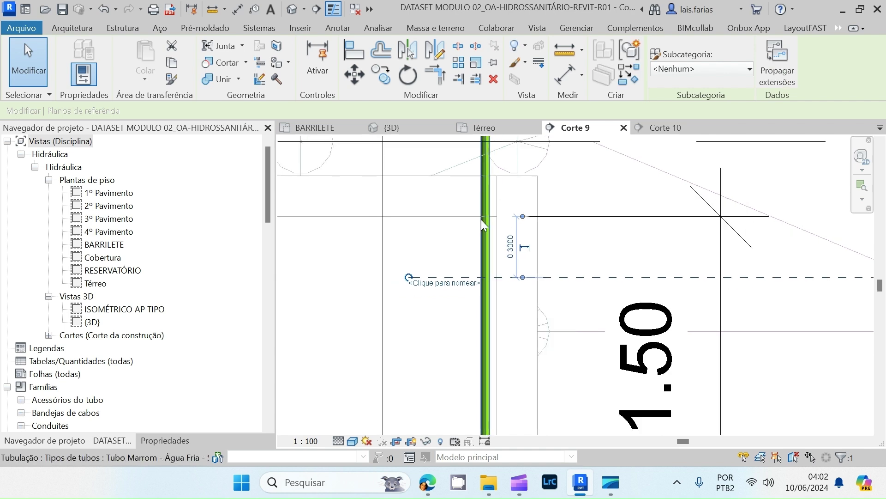
scroll(481, 220, down, 1)
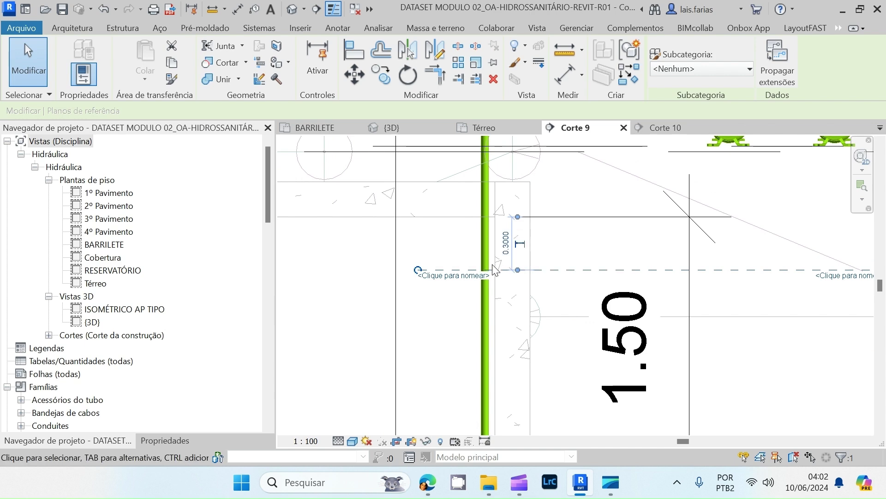
click(443, 325)
scroll(528, 327, down, 2)
click(663, 333)
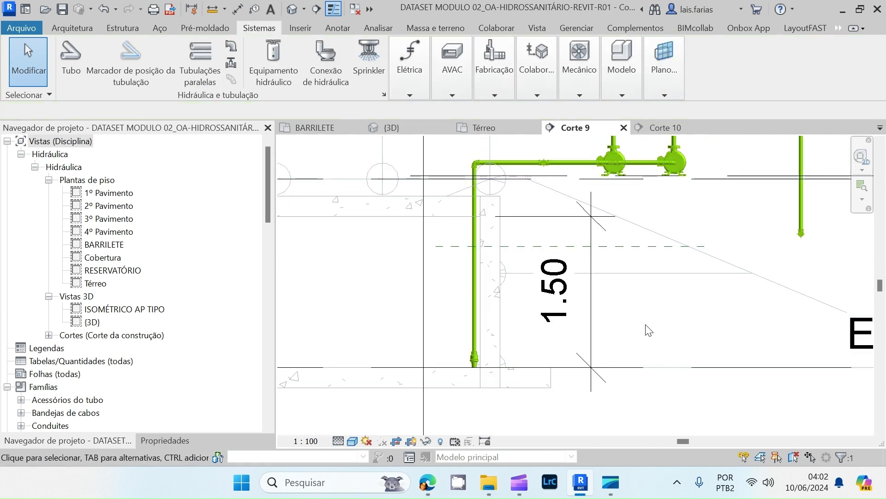
- Add an aligned dimension between the reference plane and the Térreo level line, beside the existing 1.50 dimension
click(633, 247)
scroll(504, 318, up, 2)
middle_drag(516, 143, 516, 195)
click(237, 9)
scroll(597, 340, up, 2)
scroll(505, 302, down, 3)
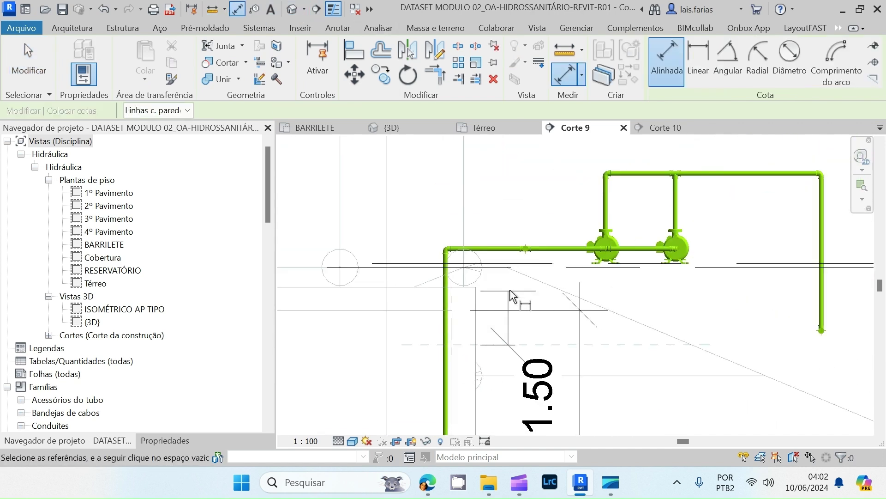
click(523, 266)
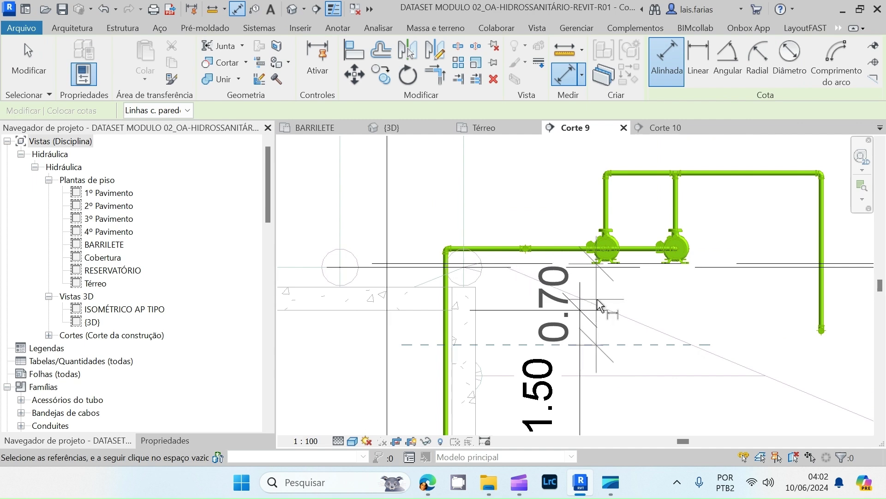
click(736, 306)
scroll(514, 305, down, 3)
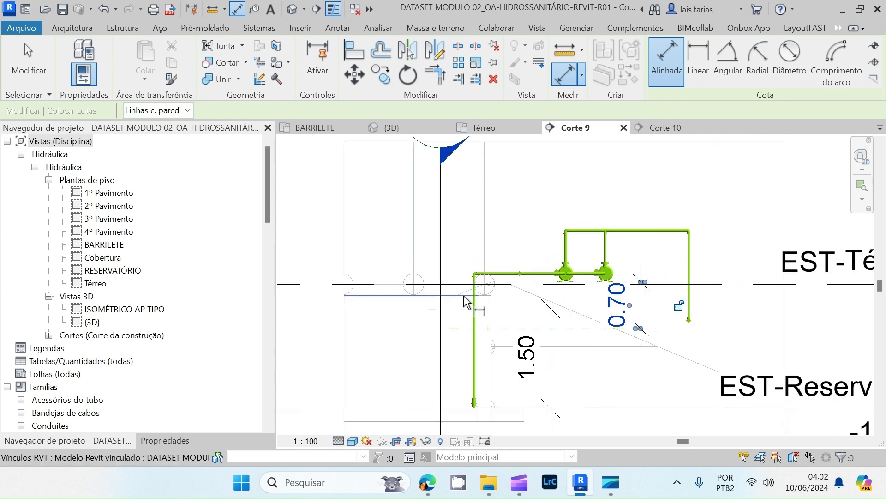
scroll(465, 303, down, 2)
scroll(467, 306, up, 3)
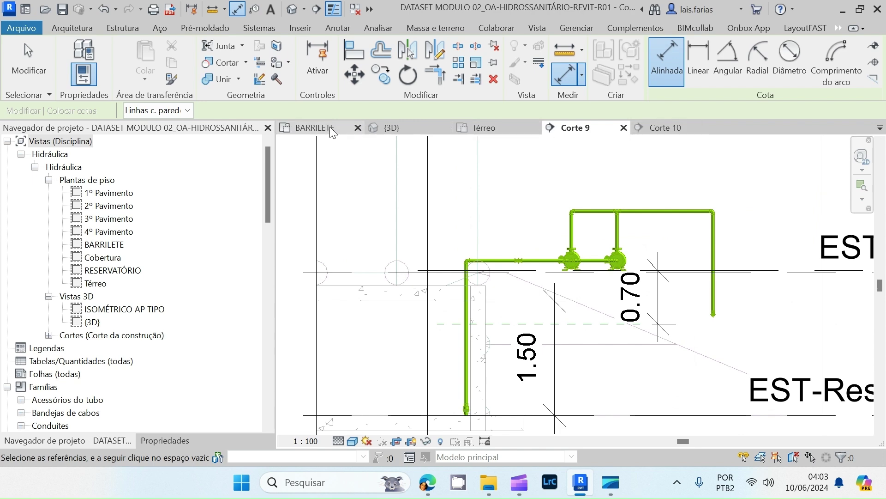
- Close the BARRILETE view and return to the Térreo plan at the reservoir pipes, ending the dimension command
click(357, 129)
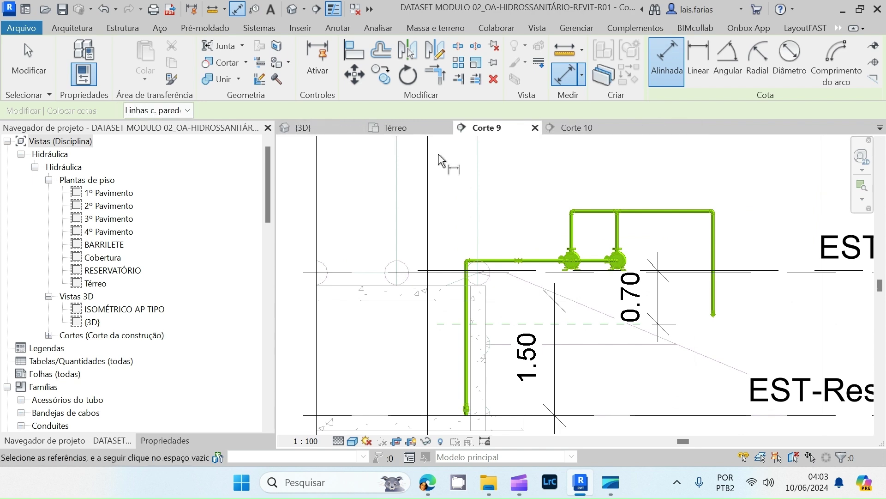
click(417, 127)
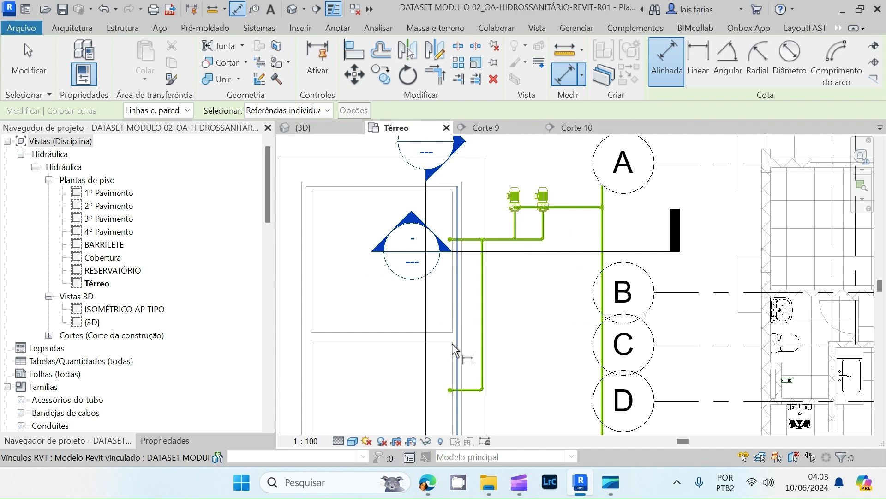
scroll(434, 323, up, 2)
key(Escape)
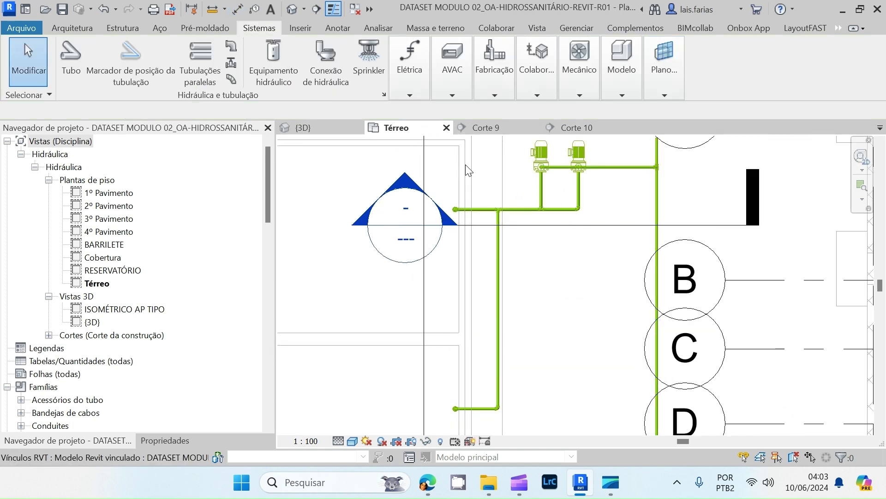
scroll(466, 217, down, 1)
scroll(453, 284, up, 2)
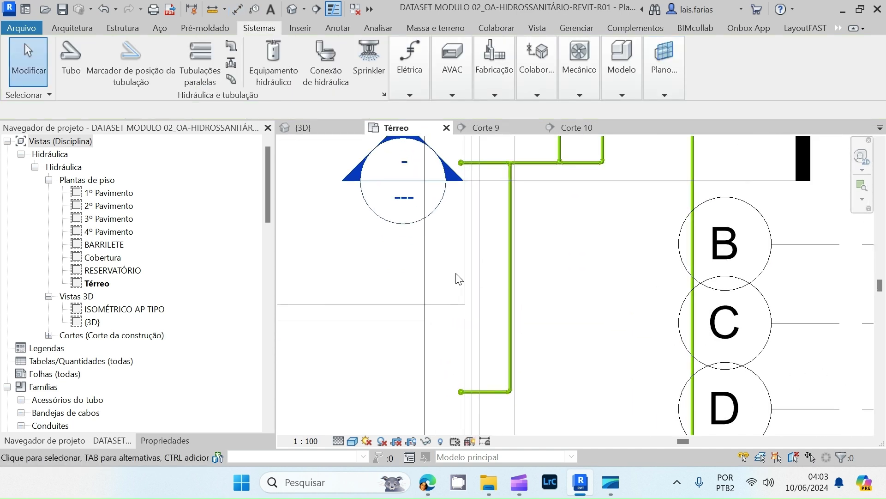
- Draw a horizontal 40 mm cold-water pipe about 0.48 m long through the reservoir wall, at a middle elevation of -0.7 m
click(72, 55)
click(165, 440)
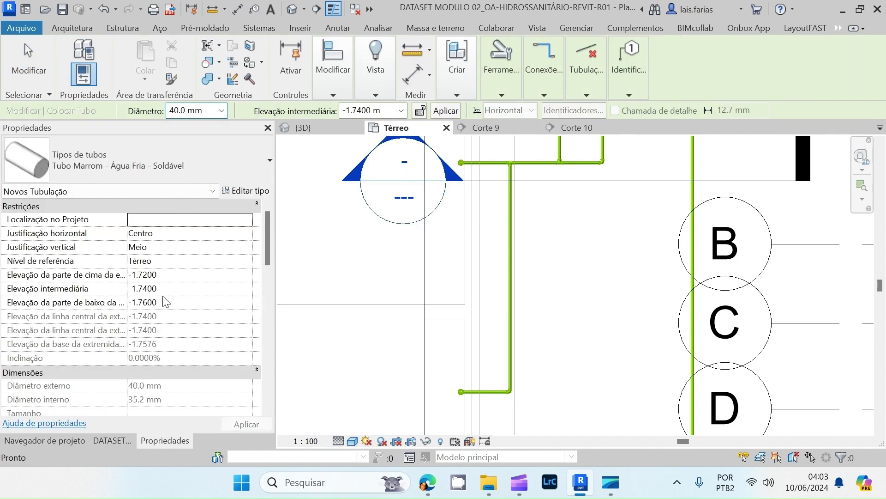
scroll(138, 347, down, 3)
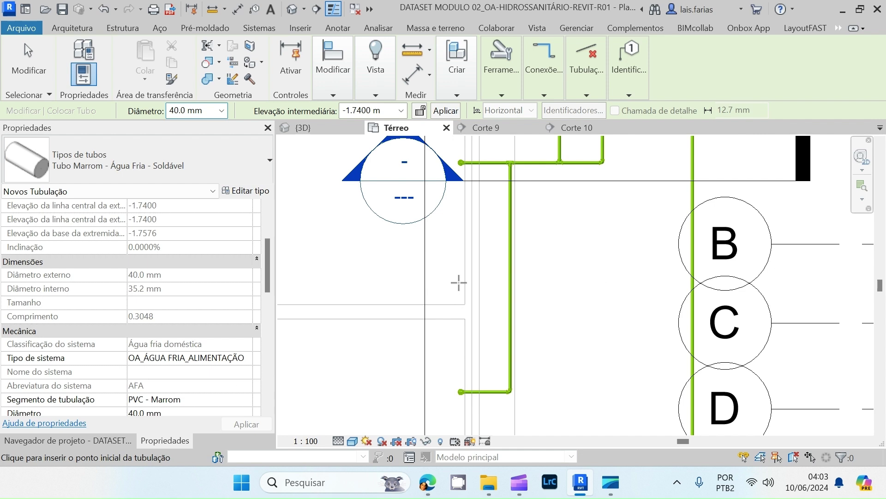
click(390, 110)
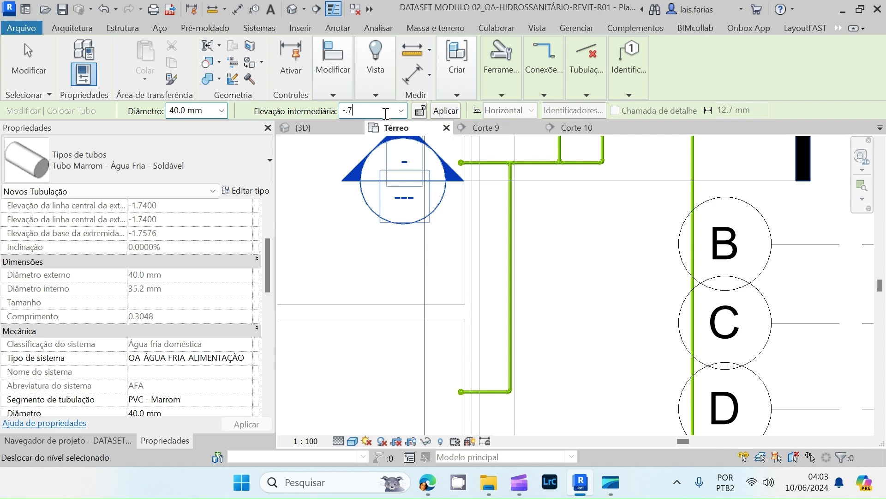
key(Return)
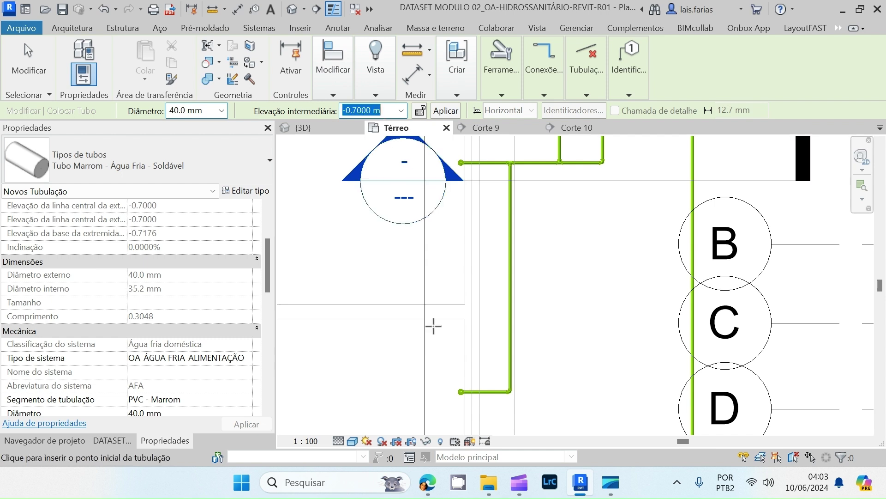
click(459, 287)
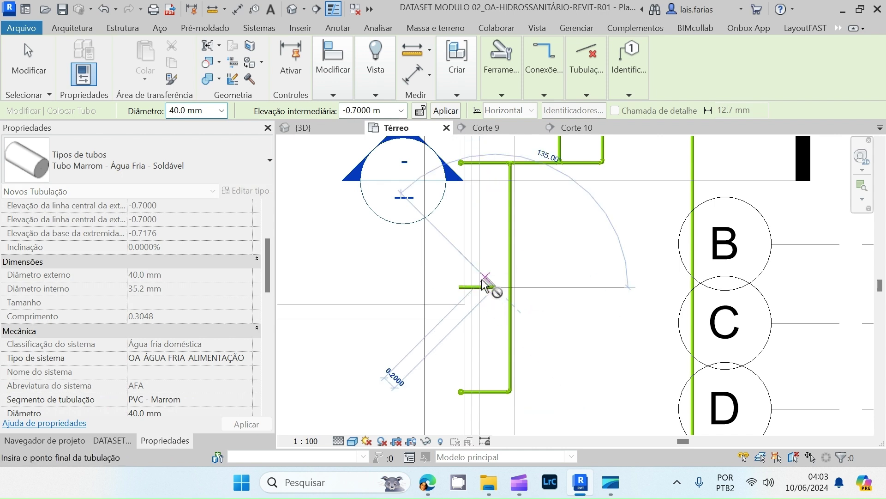
- Drop a vertical pipe from the new horizontal pipe's outer end to a middle elevation of -2 m and end the pipe command
click(351, 109)
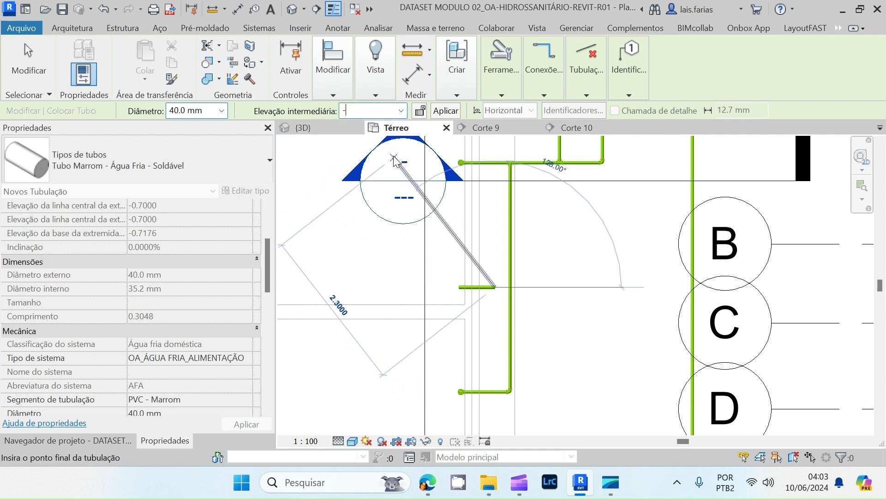
click(444, 111)
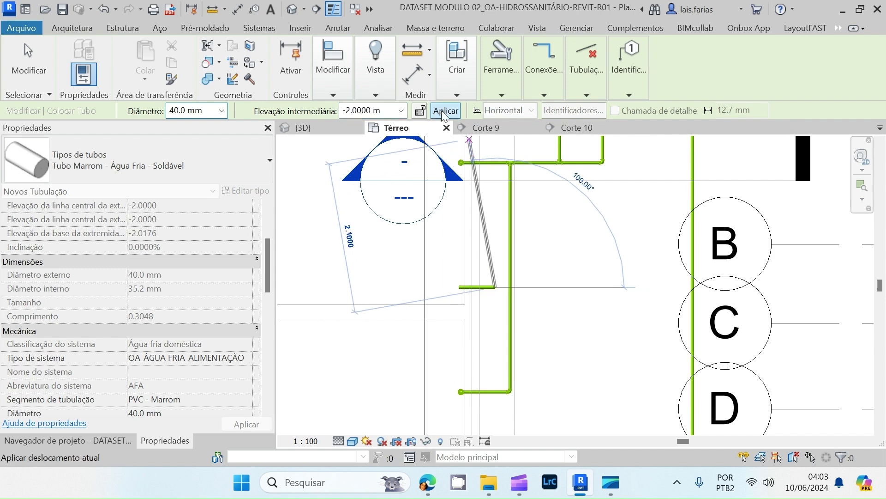
scroll(491, 267, up, 4)
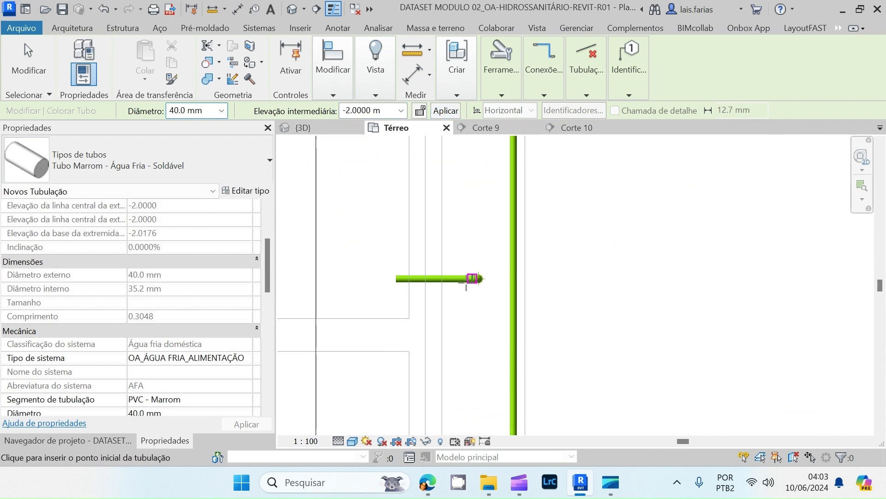
key(Escape)
- Measure the distance from the new pipe's open end to the reservoir wall line below it
scroll(411, 317, up, 2)
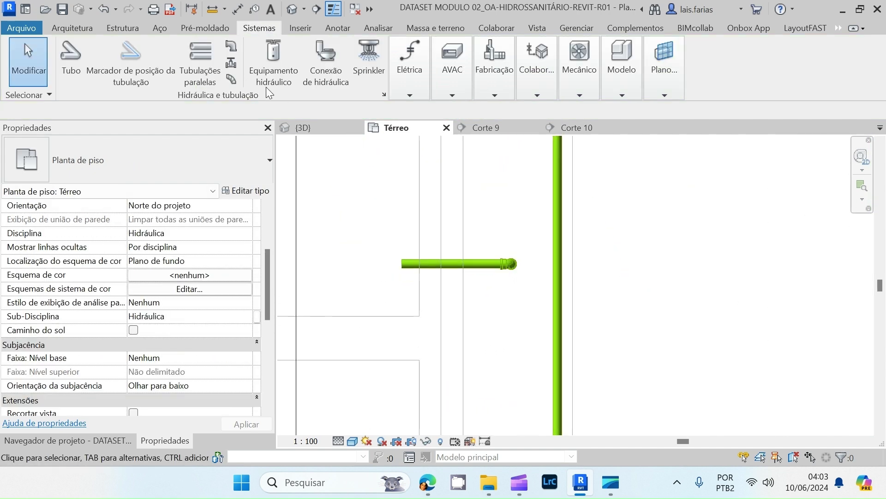
key(m)
key(e)
click(402, 263)
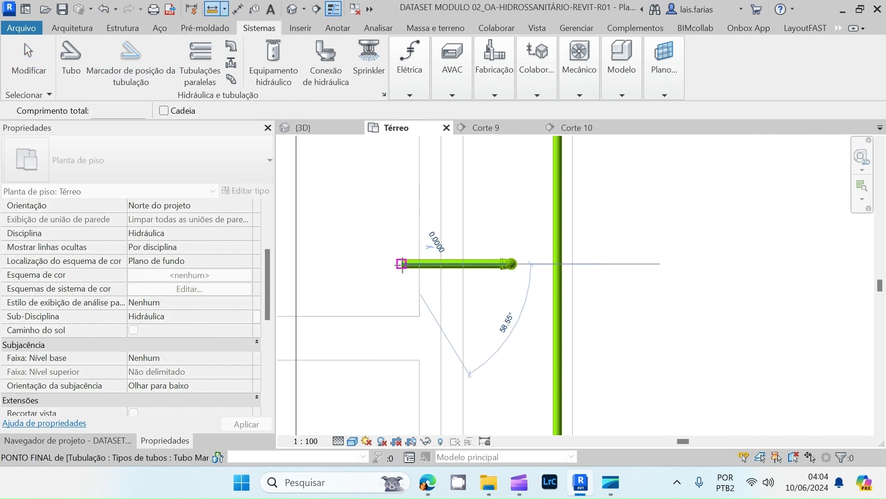
click(401, 316)
key(Escape)
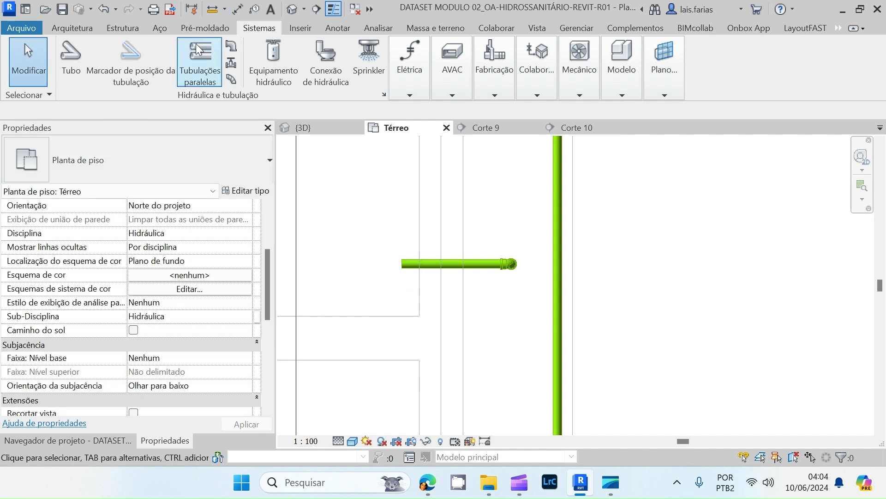
click(658, 90)
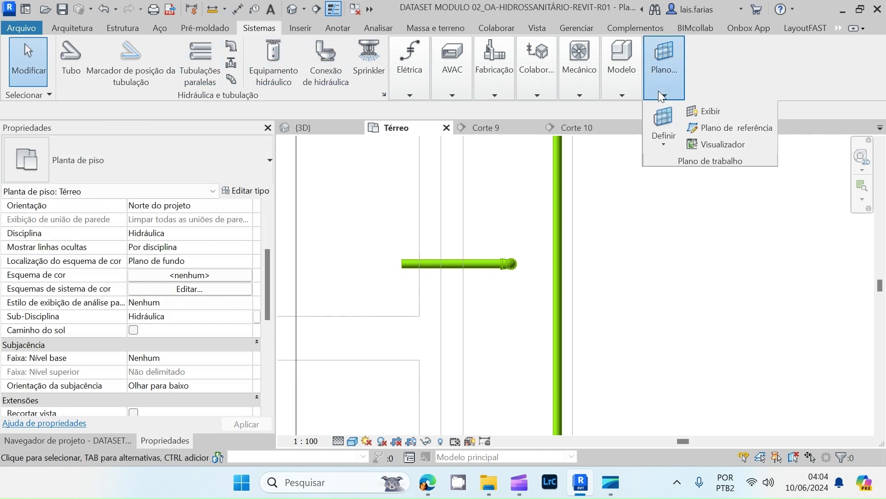
click(730, 132)
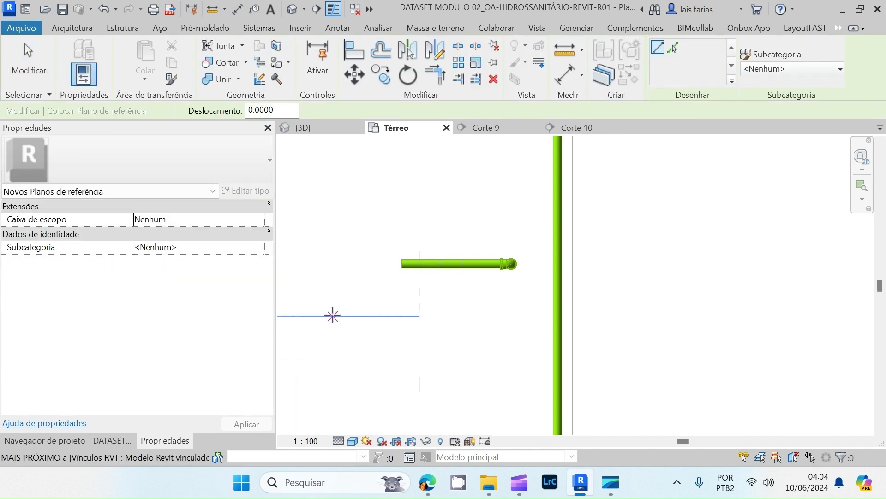
click(724, 327)
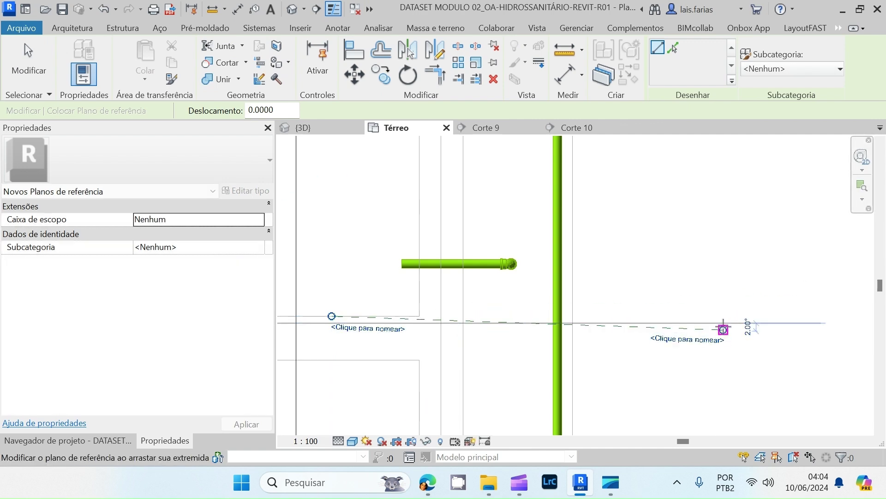
key(Escape)
key(Escape)
click(687, 332)
key(Delete)
- Draw a horizontal reference plane along the reservoir wall line below the new pipe, extending past the long vertical pipe run in plan
click(674, 95)
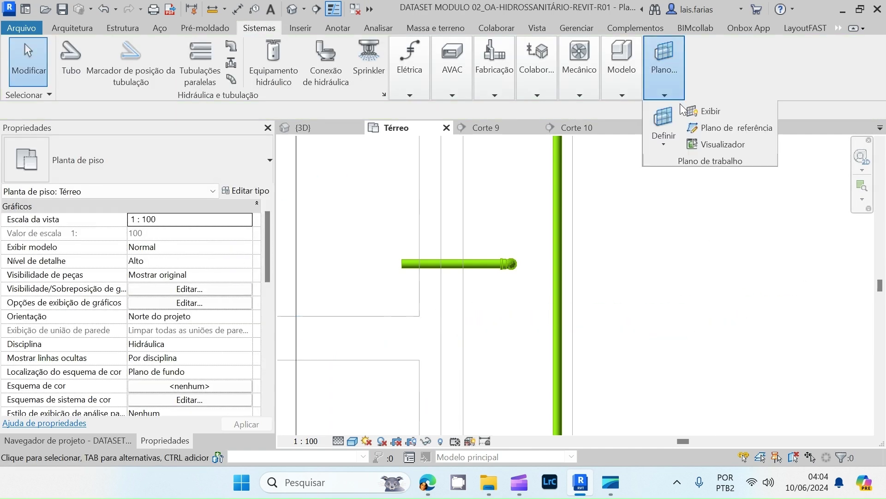
click(731, 125)
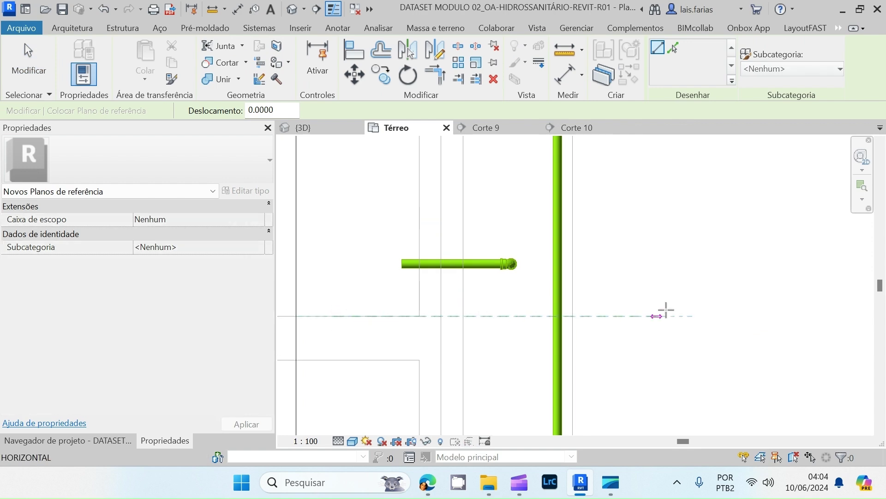
click(660, 315)
key(Escape)
key(Escape)
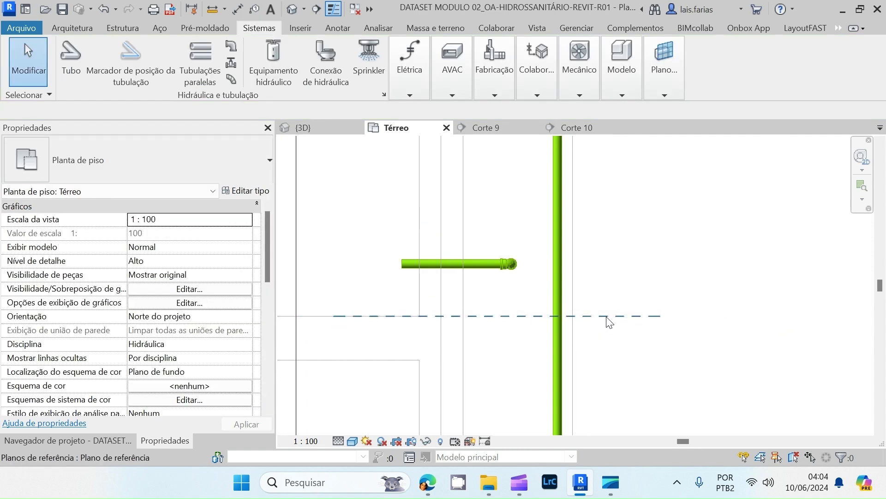
- Copy the reference plane 0.5 m upward in plan, past the new pipe
click(606, 317)
key(c)
key(o)
click(573, 318)
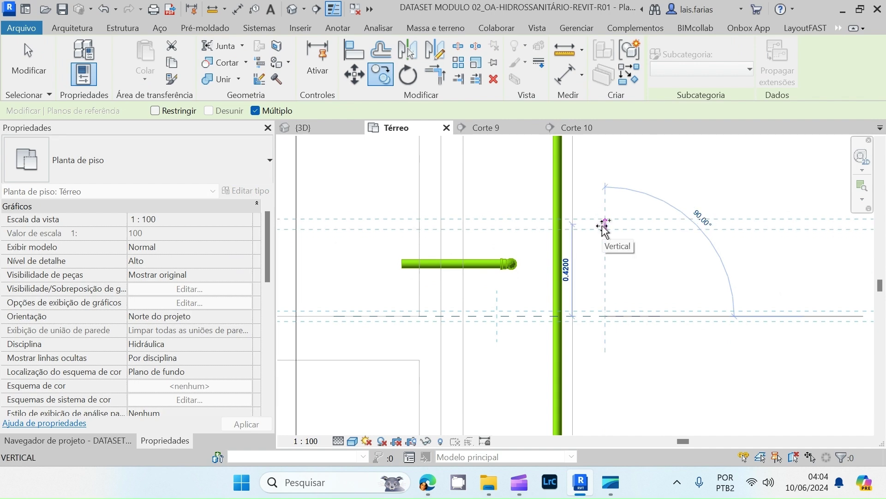
text(.5)
key(Return)
scroll(578, 336, down, 3)
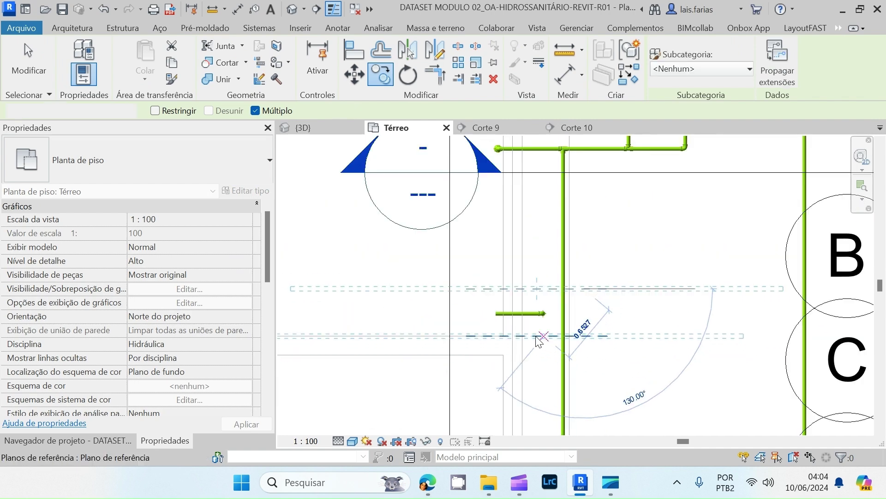
key(Escape)
key(Escape)
- Align the new horizontal pipe with the upper copied reference plane
scroll(513, 294, up, 2)
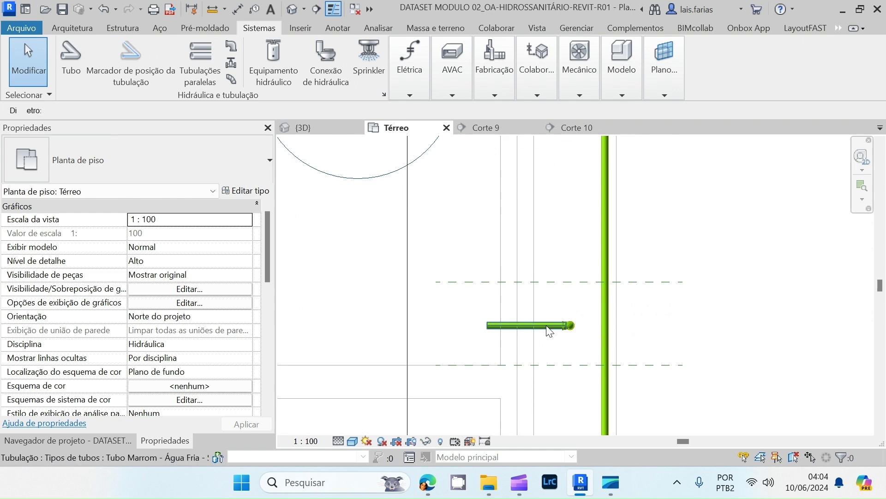
click(570, 328)
scroll(571, 330, up, 4)
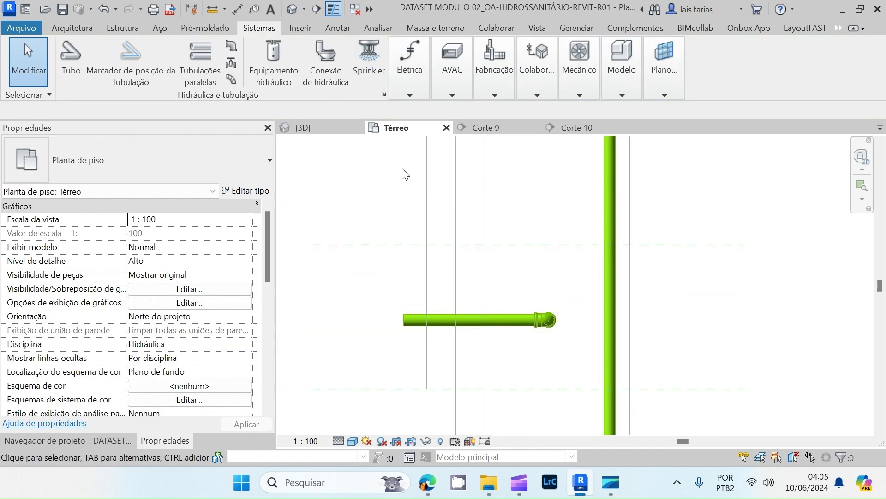
click(839, 29)
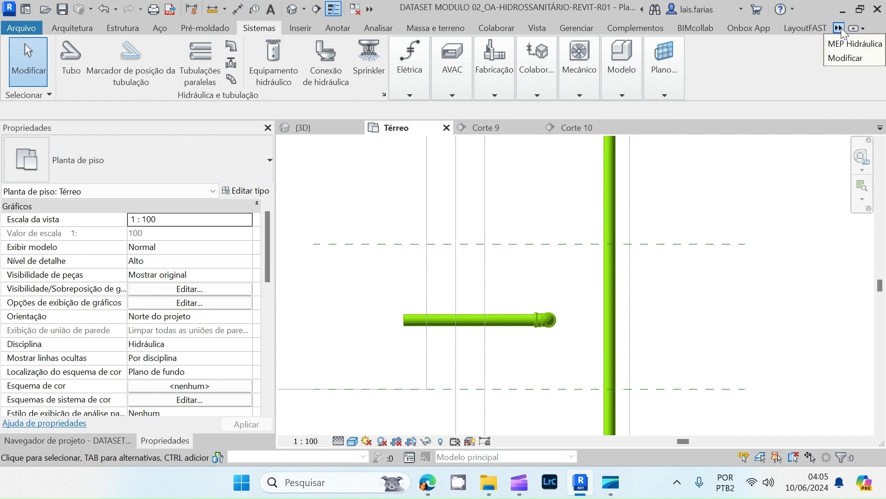
click(845, 57)
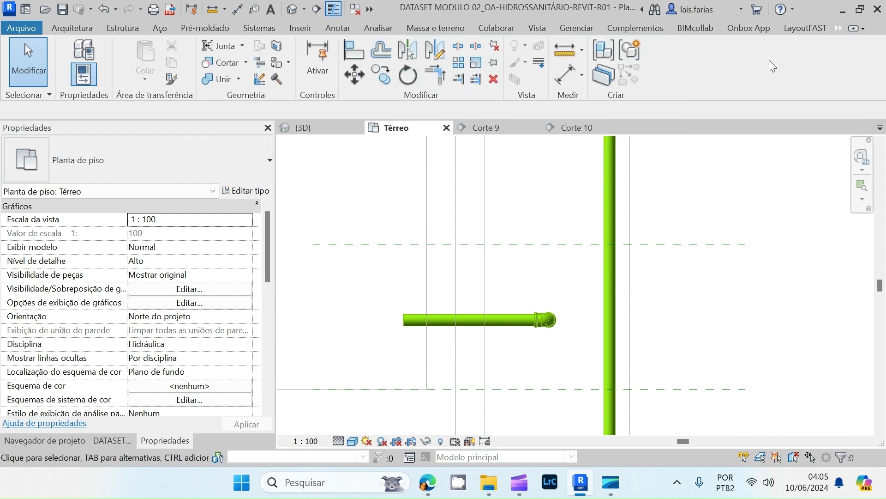
click(354, 50)
click(370, 248)
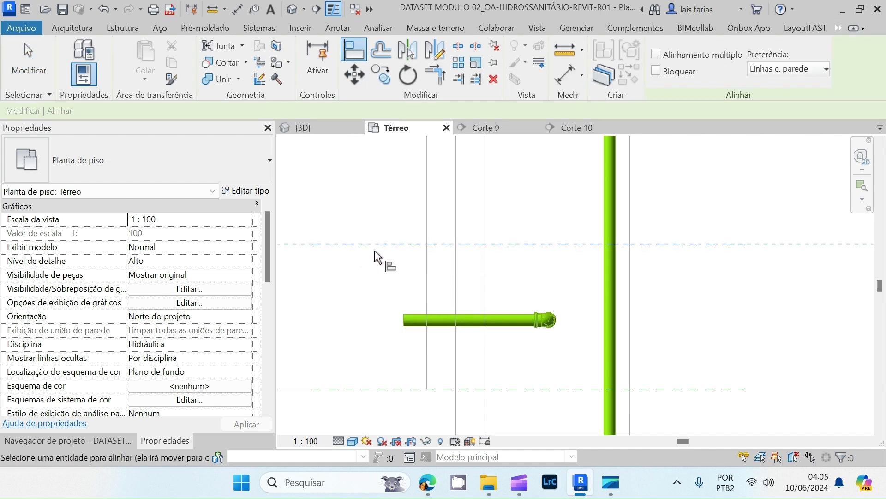
click(461, 320)
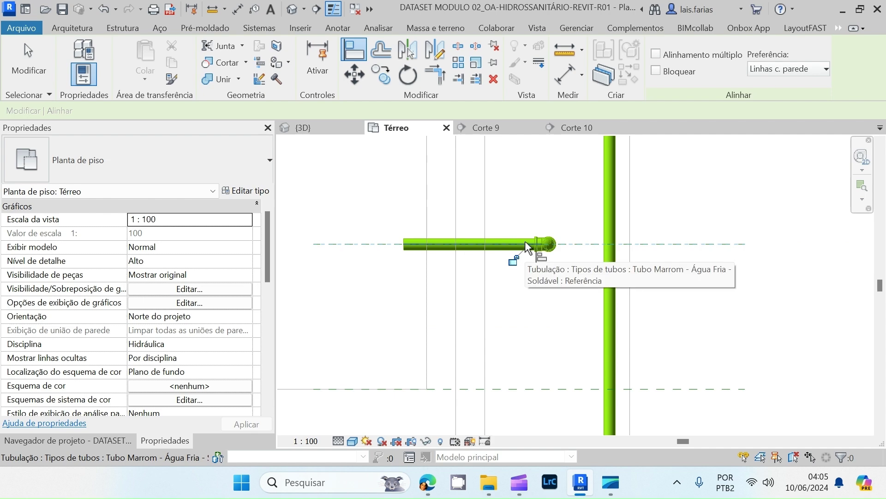
scroll(512, 296, down, 5)
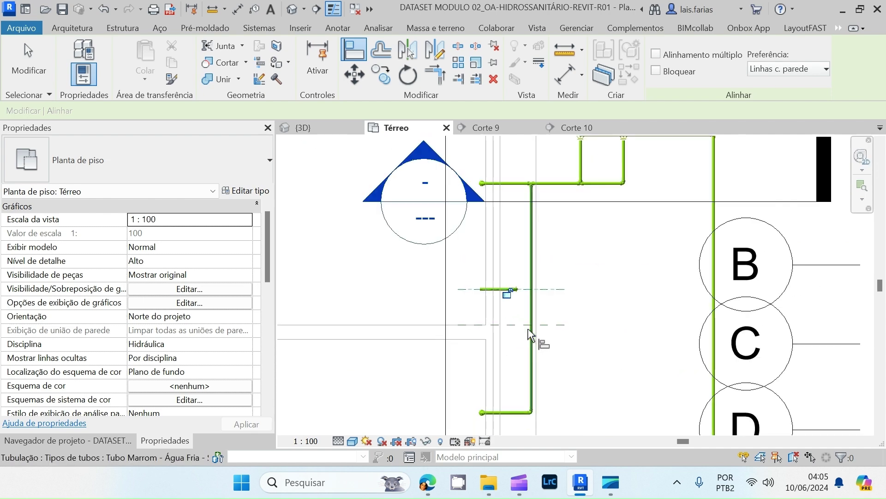
key(Escape)
- Move the Corte 9 section line to just below the new pipe in plan and shorten its view depth to exclude the upper piping
click(568, 216)
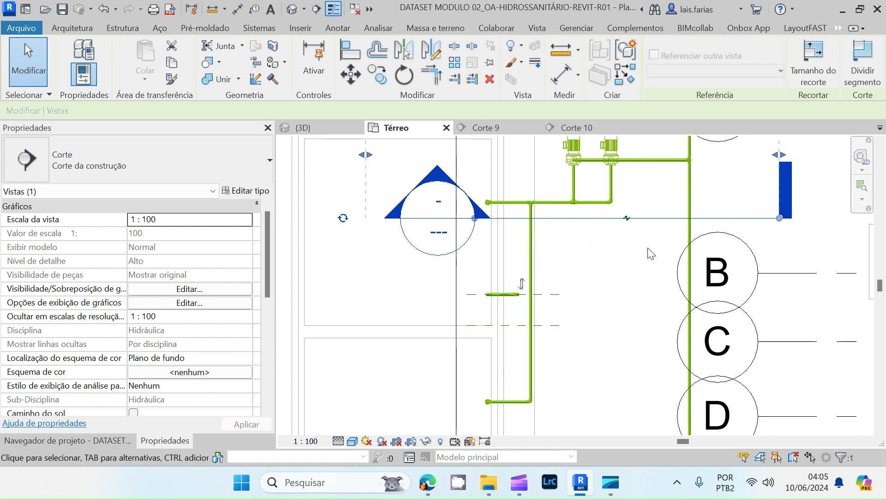
drag(571, 219, 560, 310)
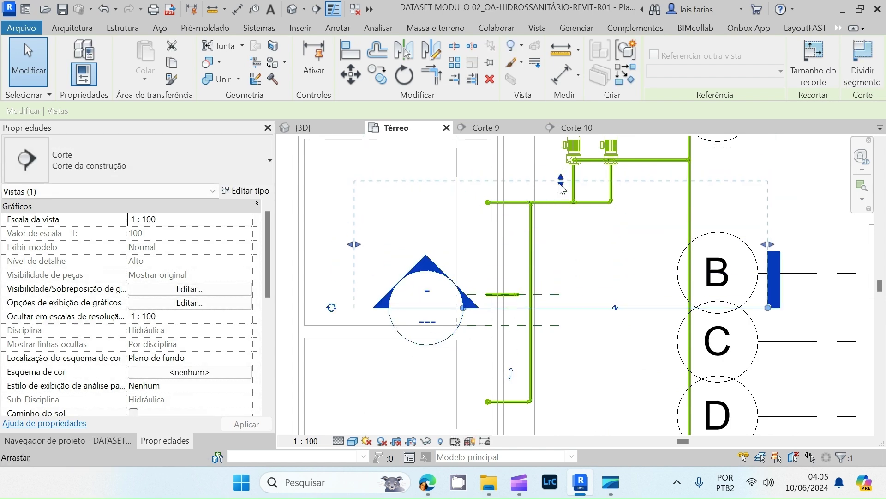
drag(561, 186, 561, 189)
drag(560, 235, 561, 240)
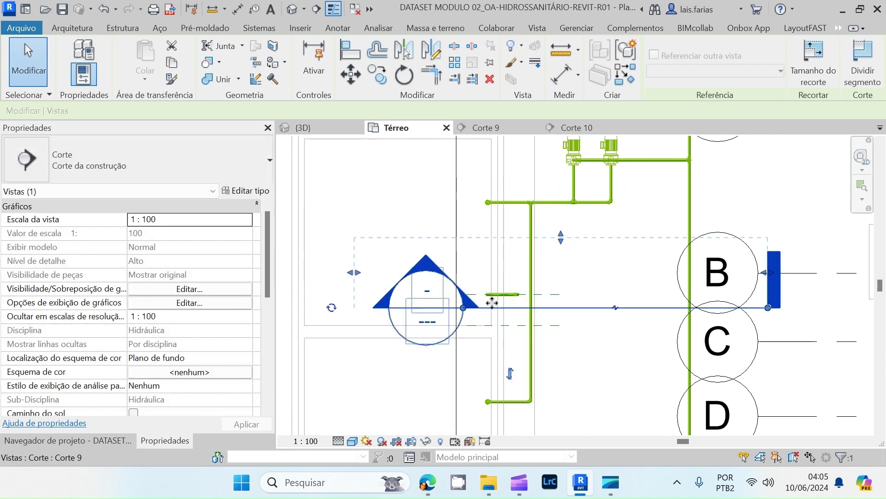
key(Escape)
- Open the Corte 9 section view at the new pipe in the reservoir wall
scroll(497, 304, up, 2)
double_click(382, 237)
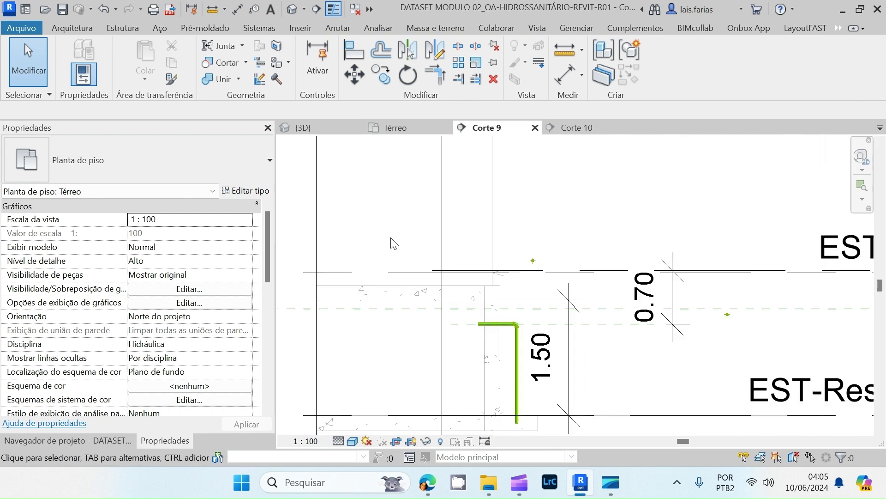
scroll(504, 412, up, 2)
scroll(490, 277, up, 1)
scroll(483, 187, up, 1)
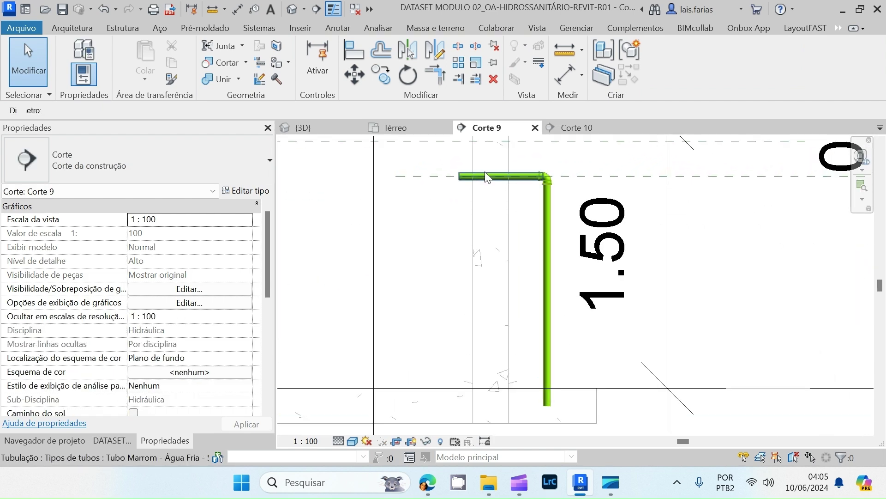
- Copy the horizontal wall pipe down to the reservoir floor near the vertical drop's lower end, at an elevation of about -1.88 m
click(485, 174)
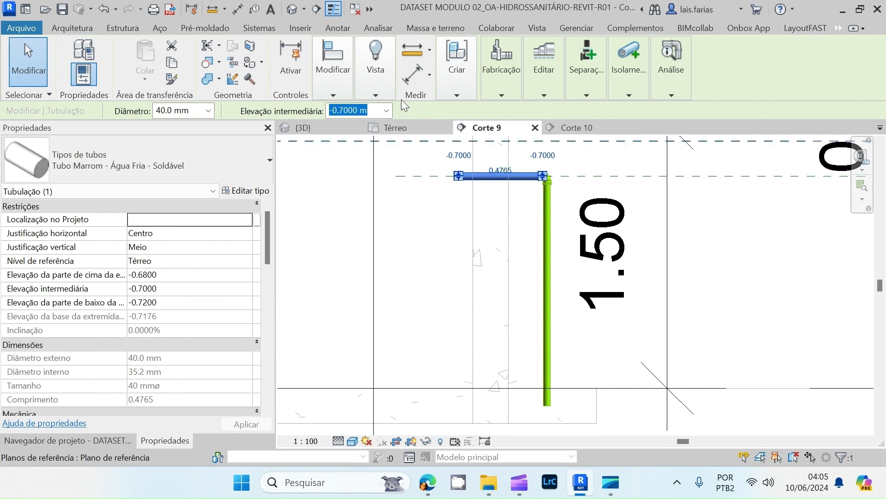
mouse_move(332, 85)
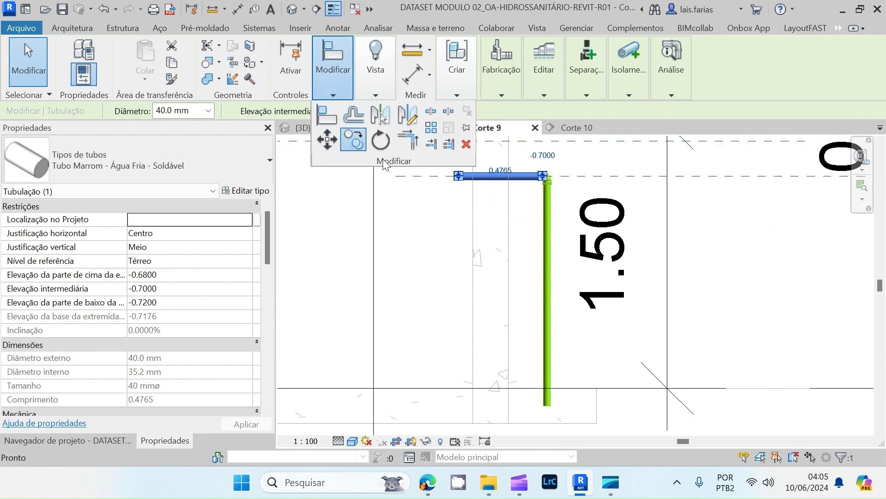
click(355, 141)
scroll(466, 187, up, 2)
click(459, 176)
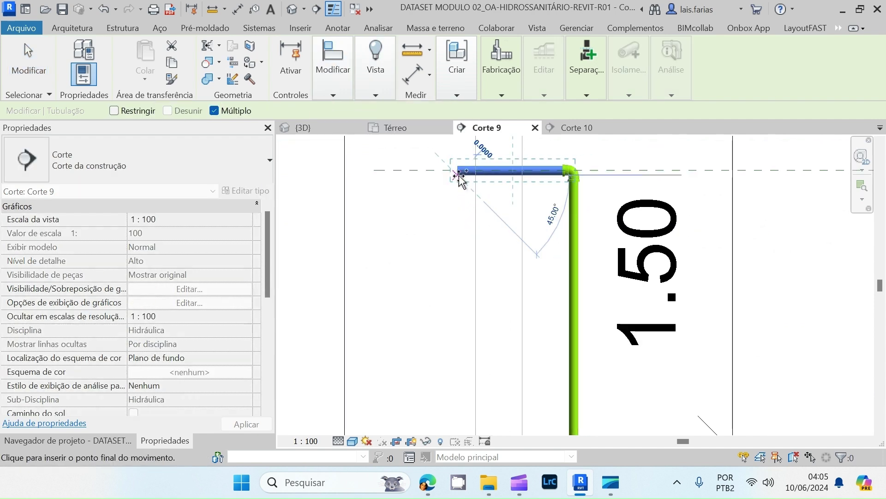
scroll(459, 175, down, 2)
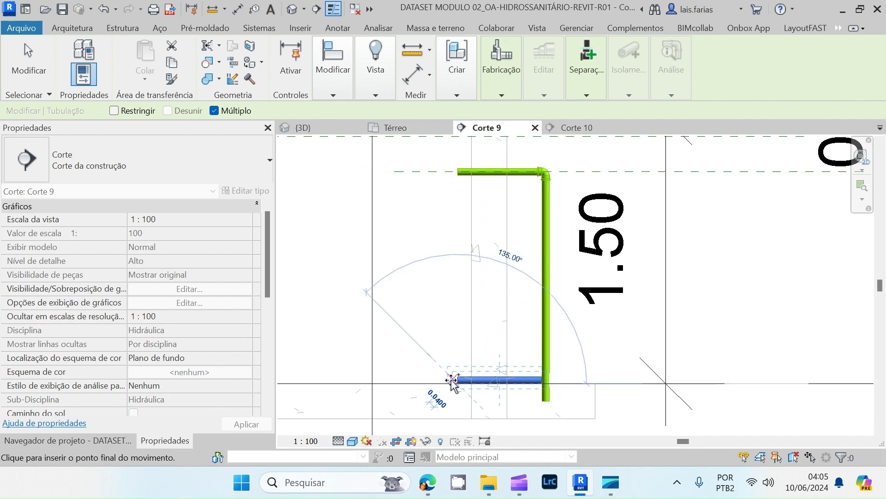
scroll(453, 381, up, 4)
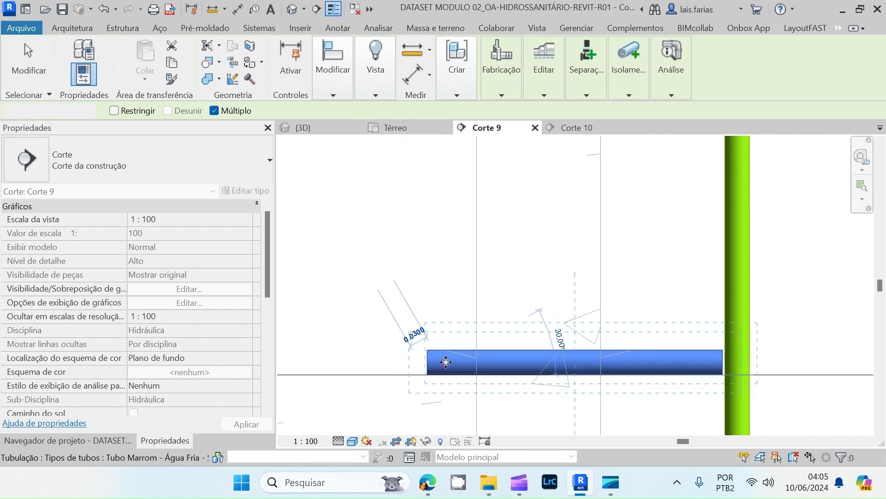
key(Escape)
key(Escape)
scroll(437, 358, up, 1)
- Move the copied lower pipe up 0.01 m, off the reservoir floor line
click(431, 360)
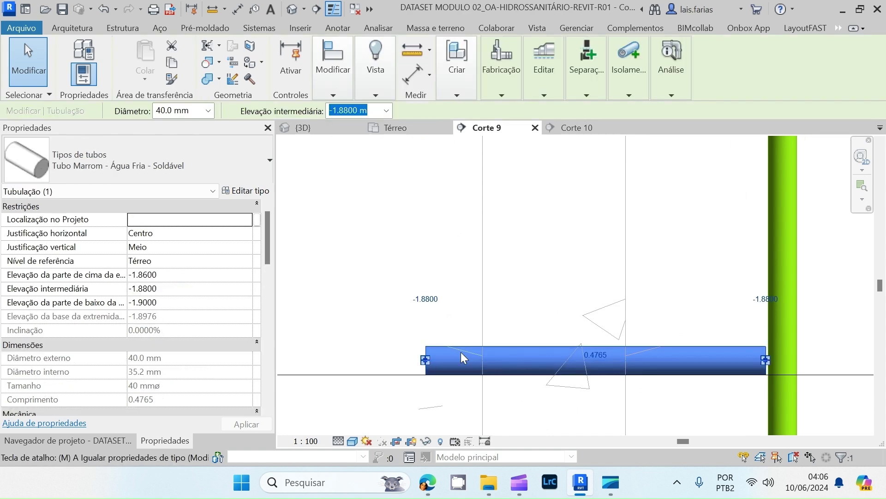
key(v)
click(458, 329)
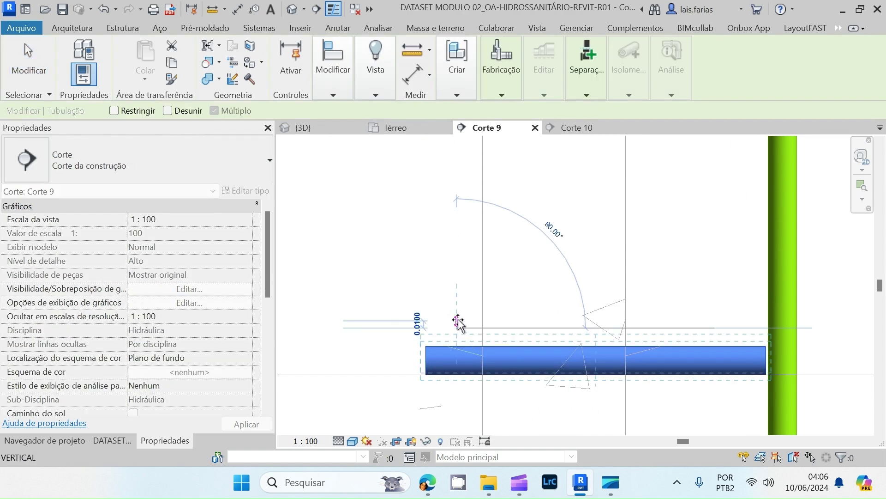
click(458, 322)
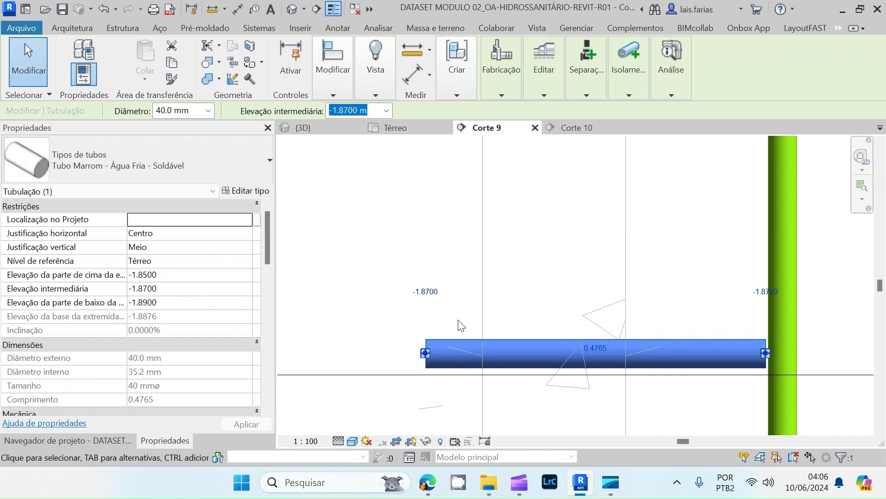
scroll(597, 386, down, 3)
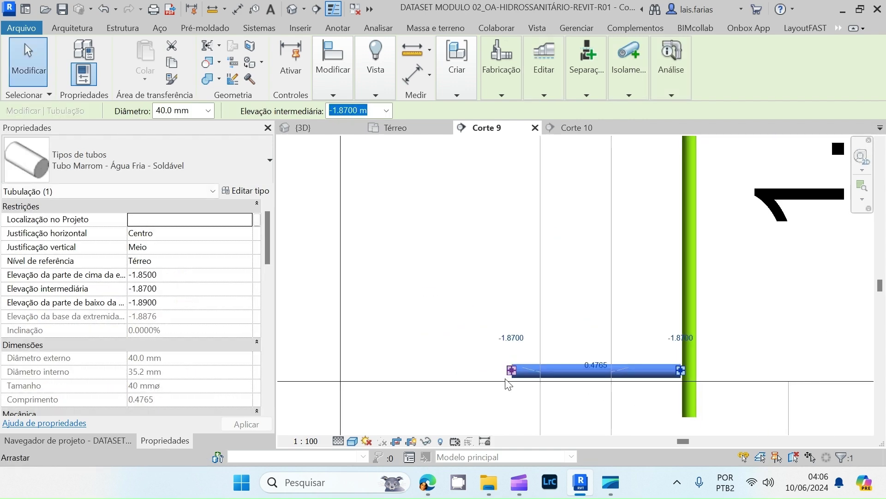
- Trim the lower horizontal pipe and the vertical drop to a corner so an elbow joins them
click(668, 371)
key(t)
key(r)
click(608, 371)
click(646, 349)
scroll(645, 365, up, 4)
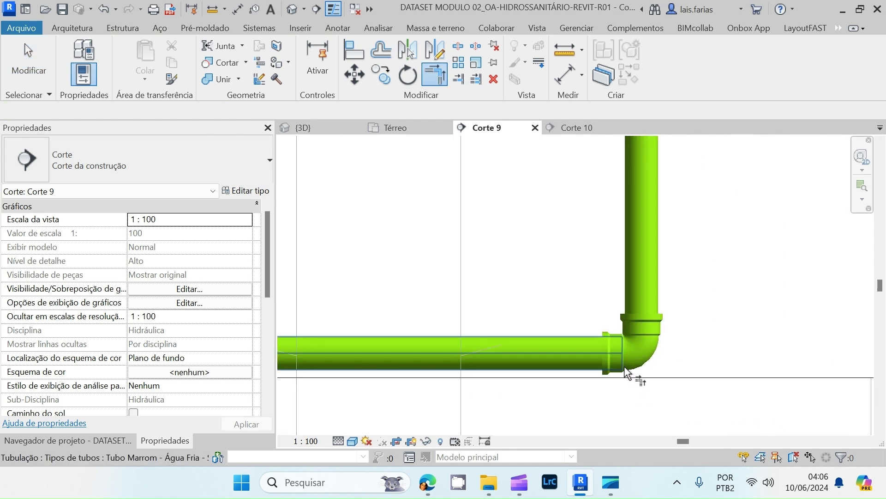
key(Escape)
scroll(633, 363, down, 6)
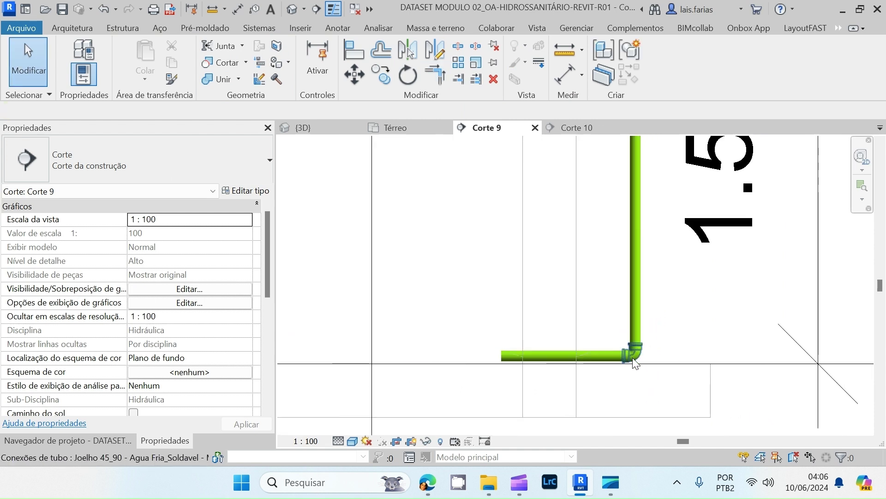
- Convert the lower elbow into a tee with its extra outlet facing away from the reservoir
scroll(637, 366, up, 2)
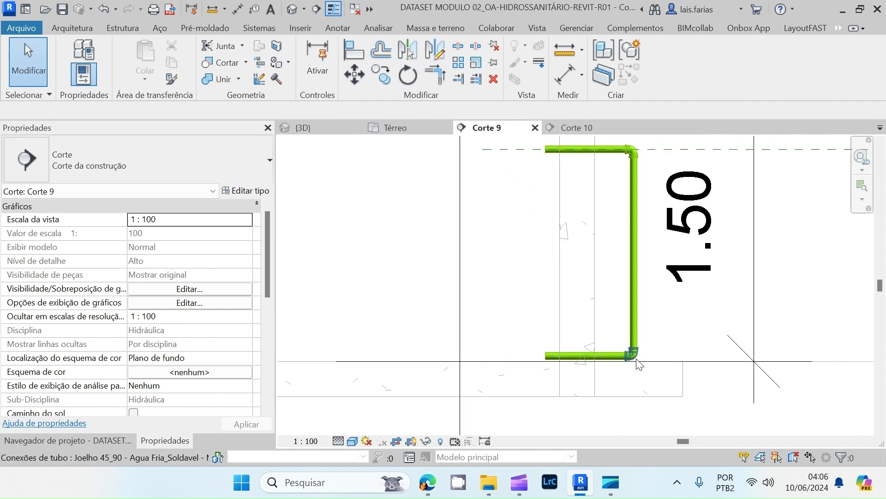
click(638, 365)
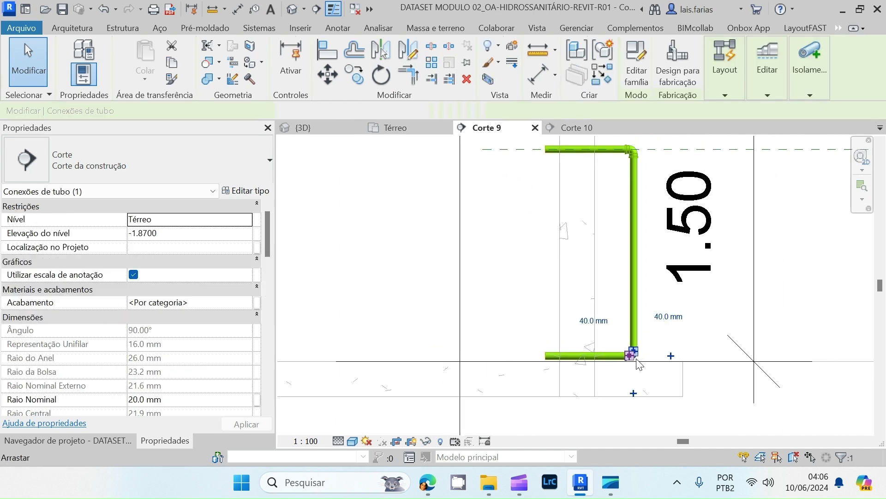
click(671, 356)
scroll(655, 353, up, 3)
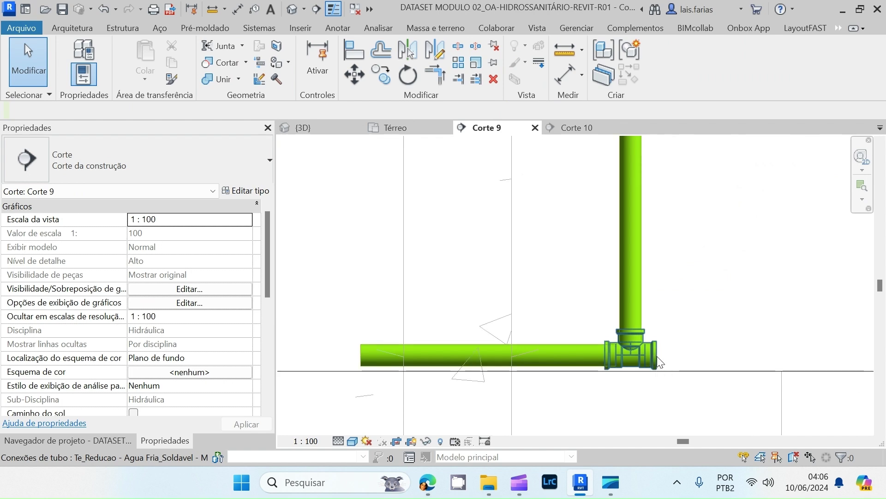
scroll(565, 352, down, 4)
scroll(594, 358, up, 2)
- Draw a horizontal 40 mm pipe about 0.30 m long from the tee's open outlet, away from the reservoir
click(600, 350)
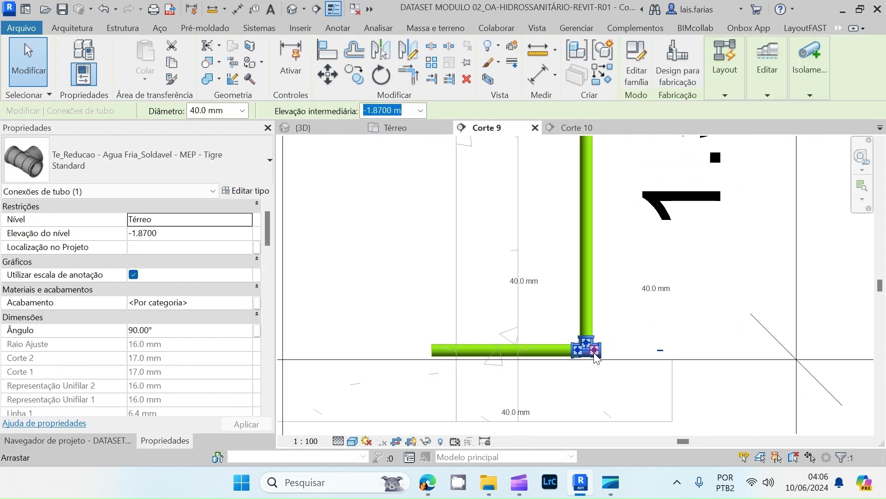
right_click(595, 358)
click(626, 118)
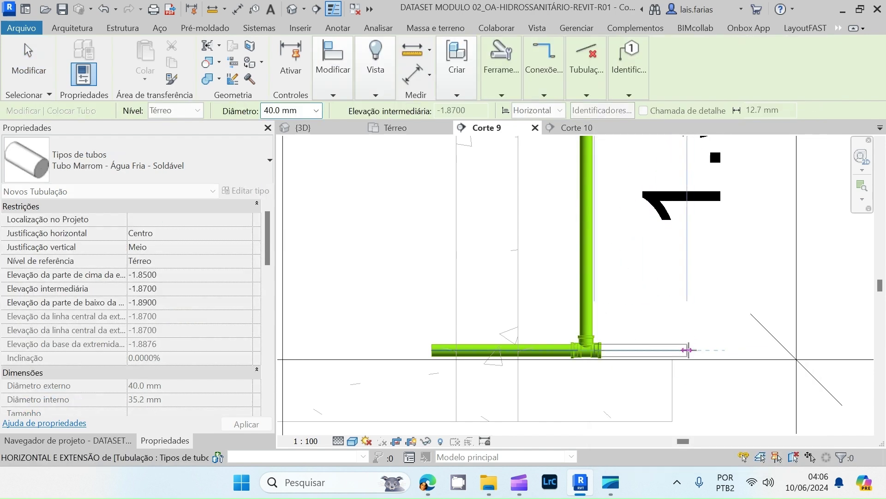
click(688, 350)
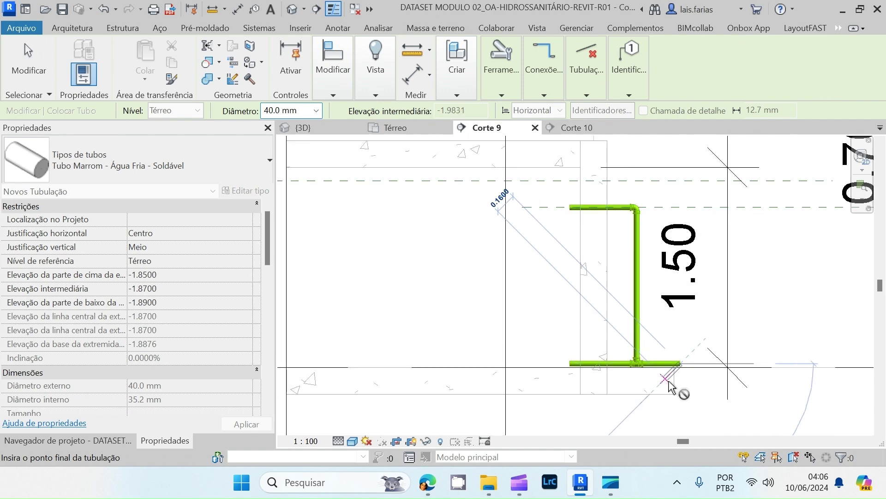
key(Escape)
key(Escape)
scroll(528, 338, down, 4)
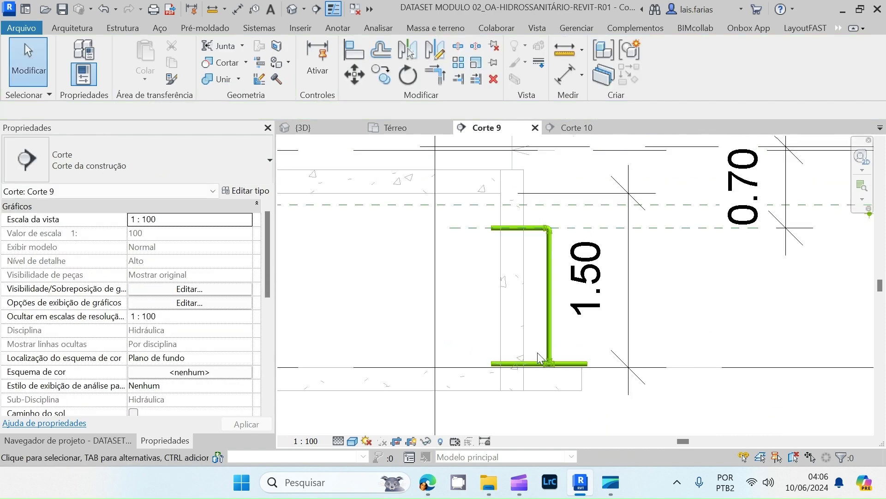
- Select the whole wall-pipe assembly in Corte 9 and copy it in the Térreo plan to the second reservoir compartment, near grid E
drag(460, 213, 601, 384)
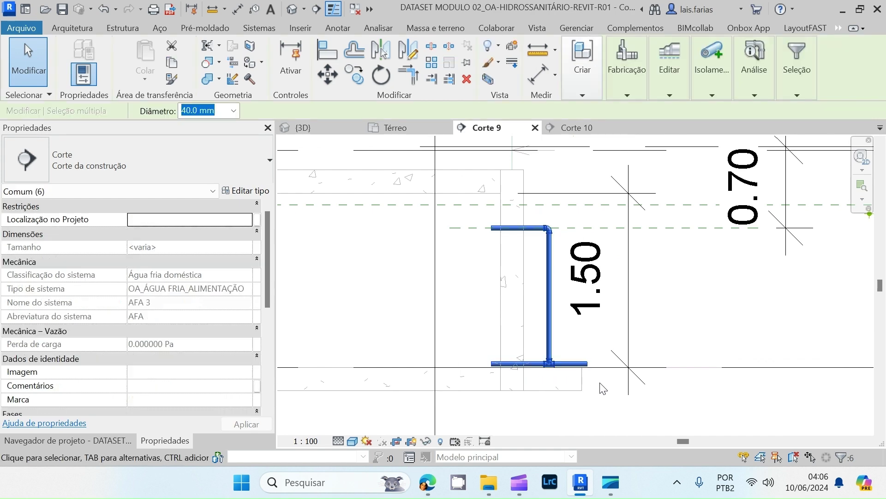
click(416, 128)
scroll(480, 360, down, 2)
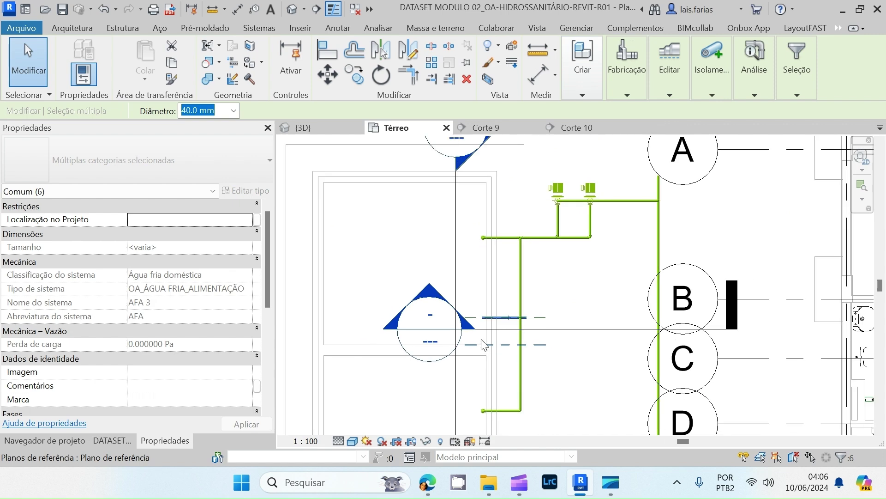
click(353, 74)
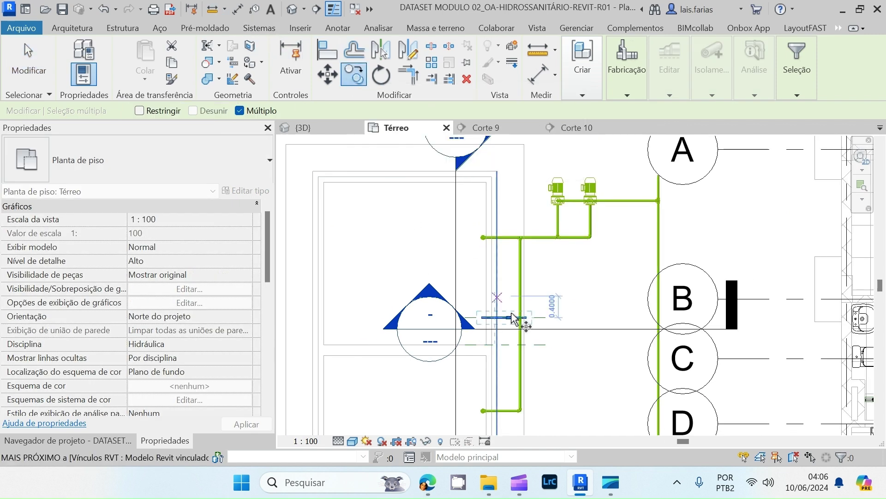
scroll(500, 333, up, 5)
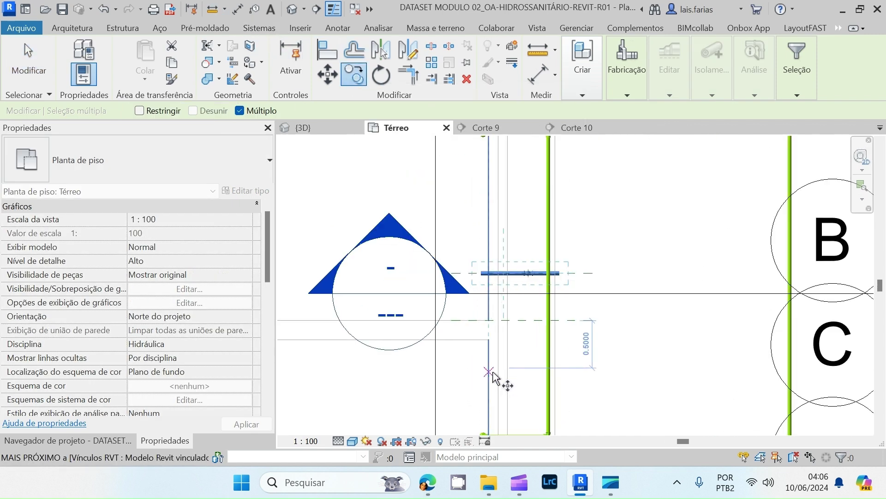
click(491, 294)
scroll(486, 206, down, 3)
scroll(487, 358, up, 4)
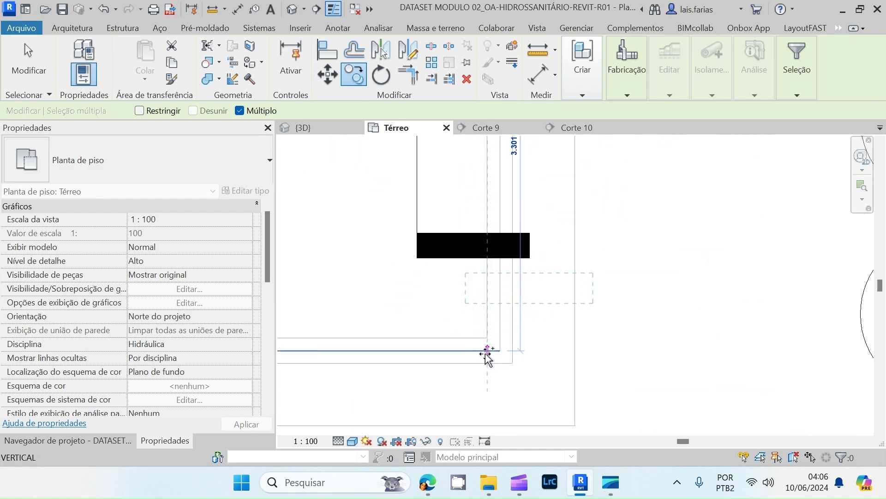
scroll(487, 357, up, 2)
scroll(487, 346, down, 3)
scroll(491, 376, down, 3)
scroll(505, 369, up, 3)
click(524, 256)
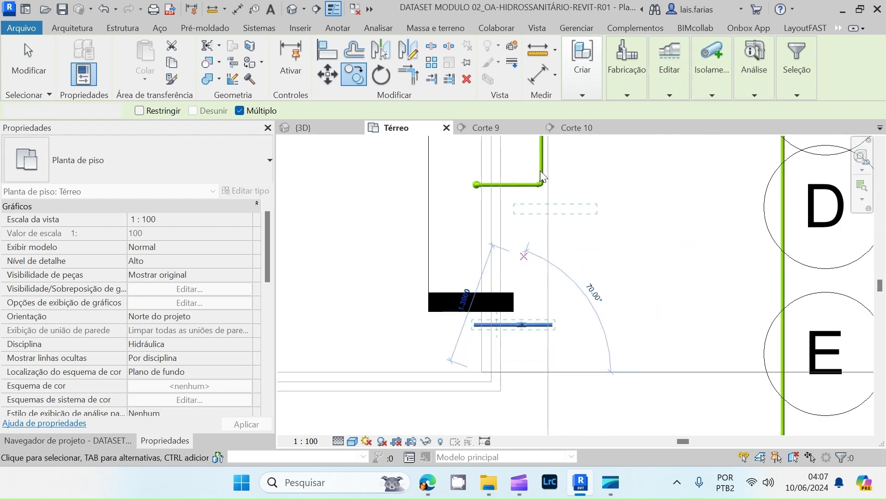
scroll(540, 171, up, 2)
key(Escape)
key(Escape)
- Draw a 40 mm pipe at -1.87 m from the original assembly's free end to the copied assembly's free end in plan
scroll(554, 194, up, 3)
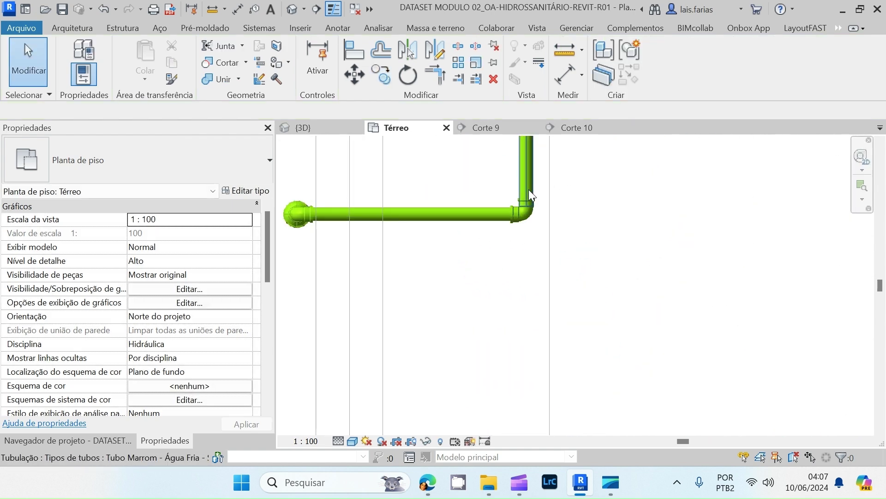
scroll(514, 204, down, 5)
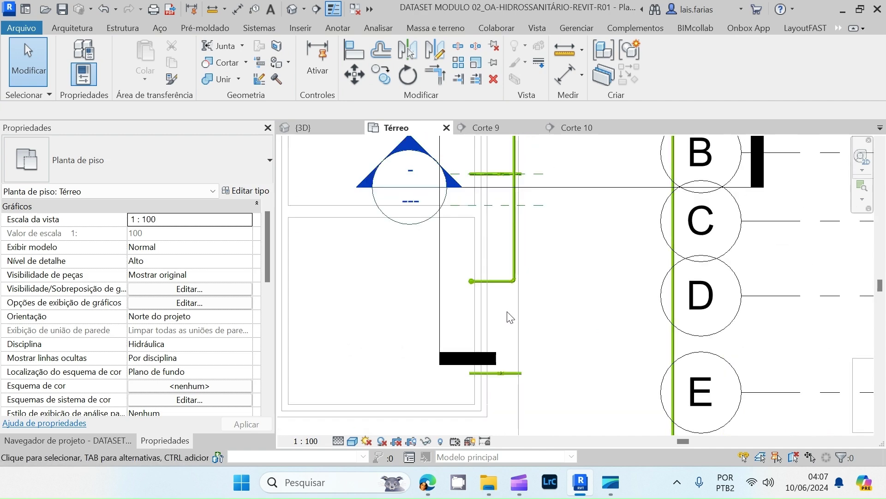
scroll(529, 179, up, 4)
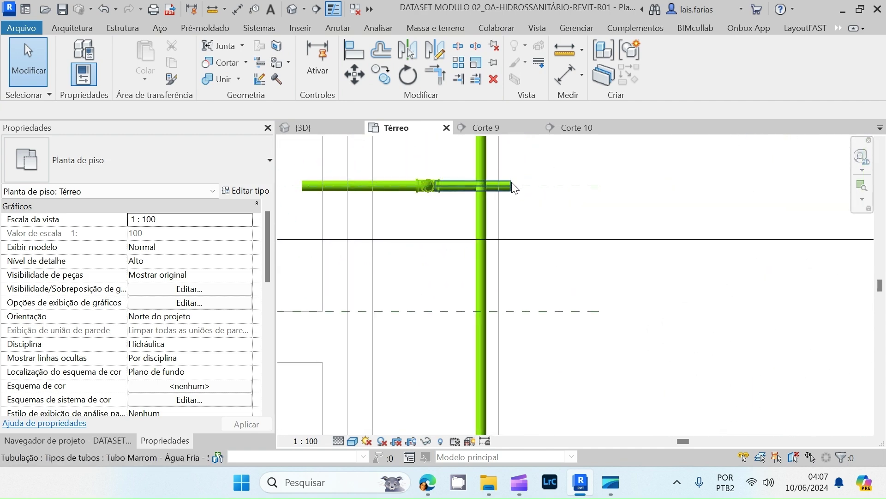
click(513, 194)
right_click(511, 186)
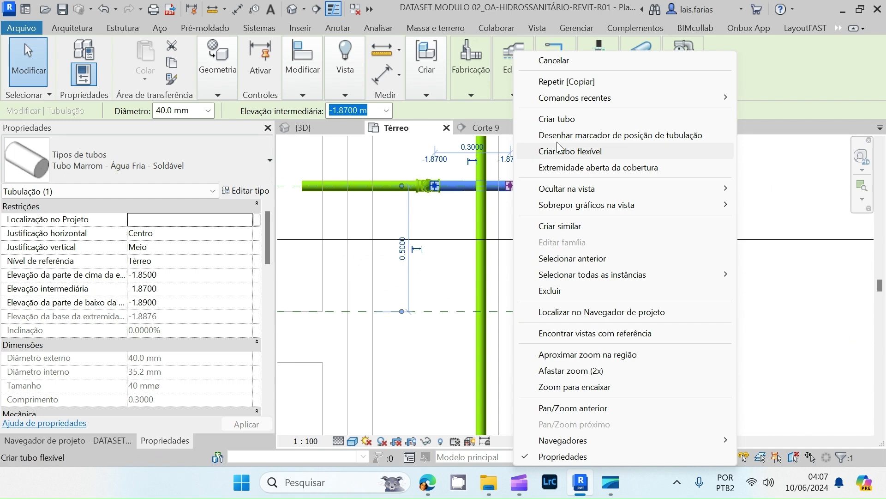
click(570, 119)
scroll(535, 166, down, 4)
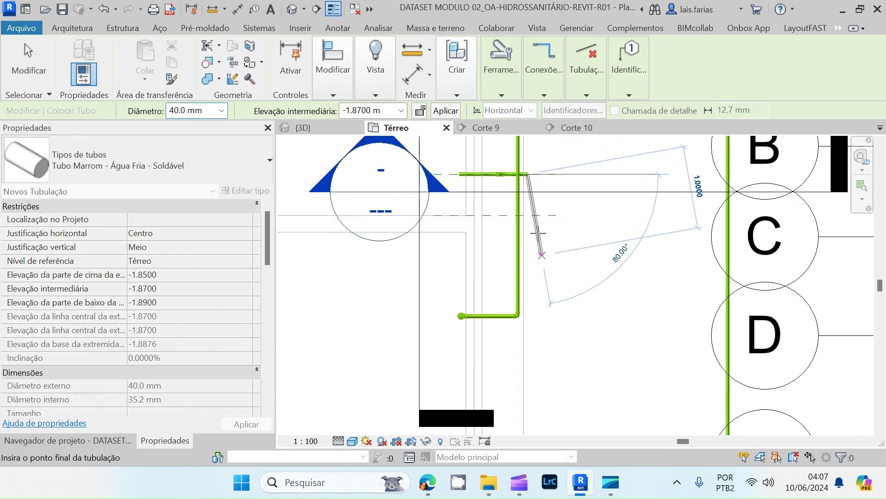
scroll(534, 347, down, 2)
scroll(524, 392, up, 3)
scroll(522, 353, up, 5)
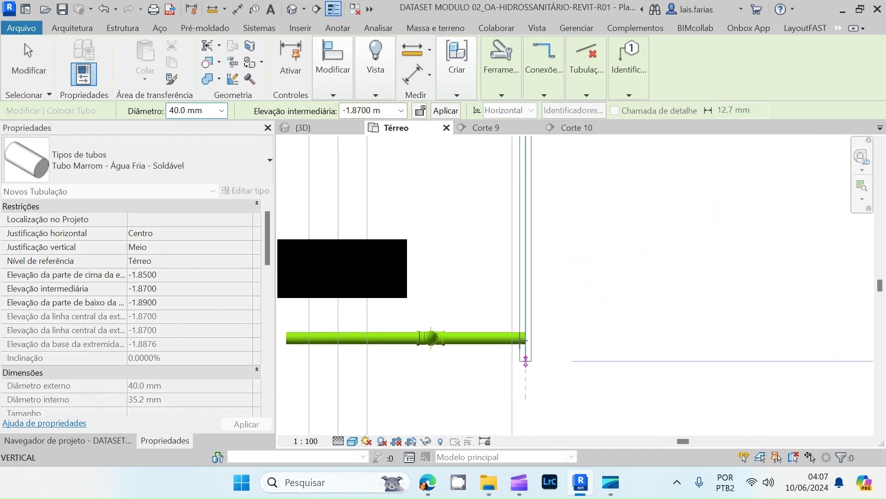
click(531, 319)
scroll(536, 245, down, 2)
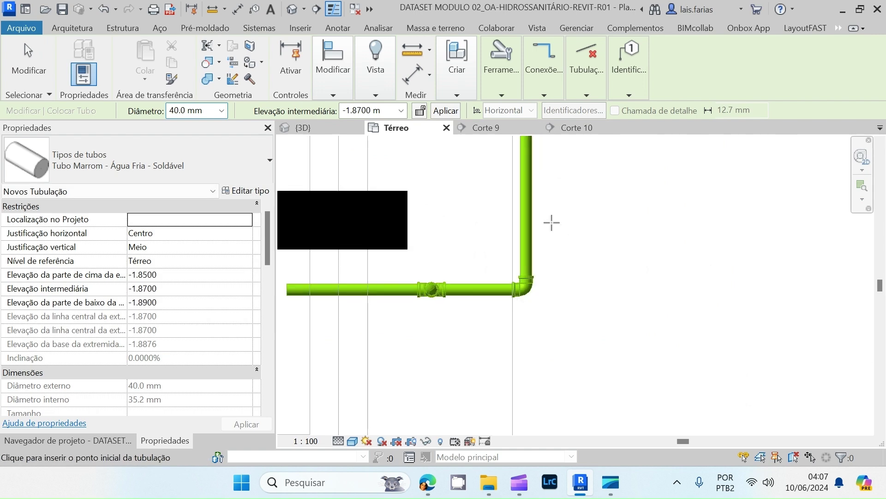
key(Escape)
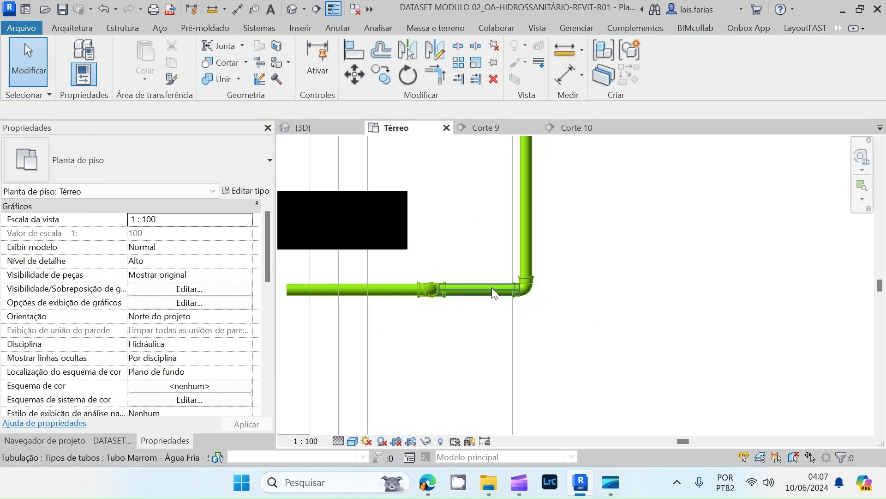
- Convert the elbow joining the new pipe and the copied assembly into a tee with an outlet continuing the long run
click(535, 291)
key(Escape)
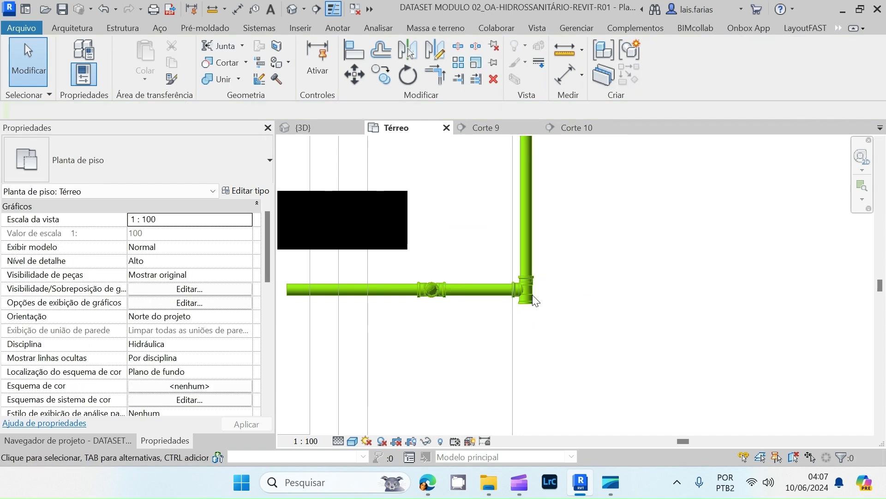
scroll(523, 267, down, 3)
- Draw a 40 mm pipe at -1.87 m from the tee's open outlet near grid E, continuing the long run in plan
click(525, 282)
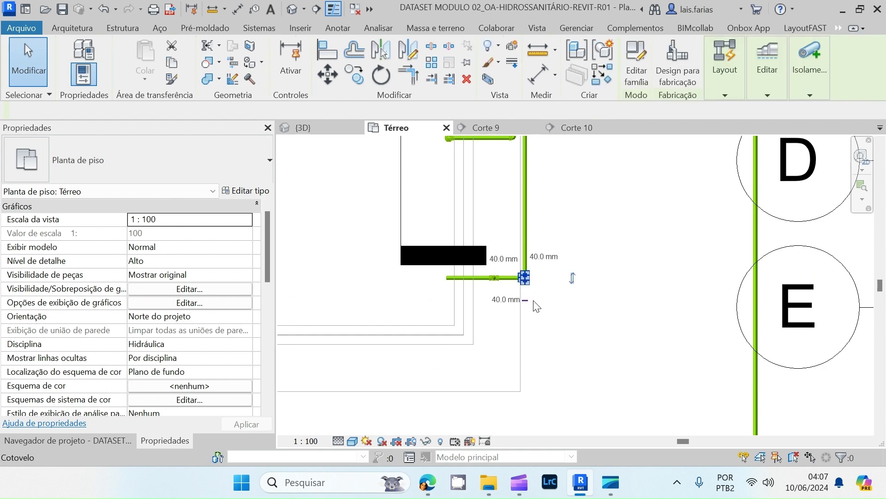
scroll(527, 279, up, 4)
right_click(525, 273)
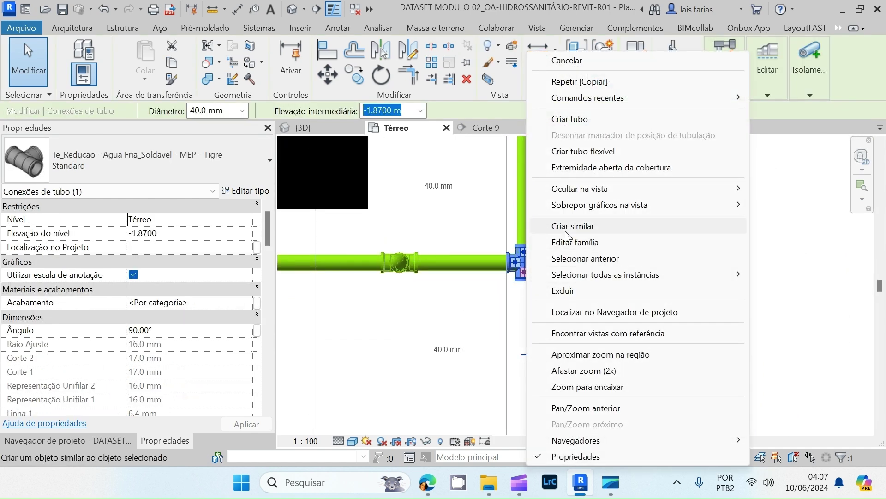
click(569, 119)
scroll(522, 265, down, 4)
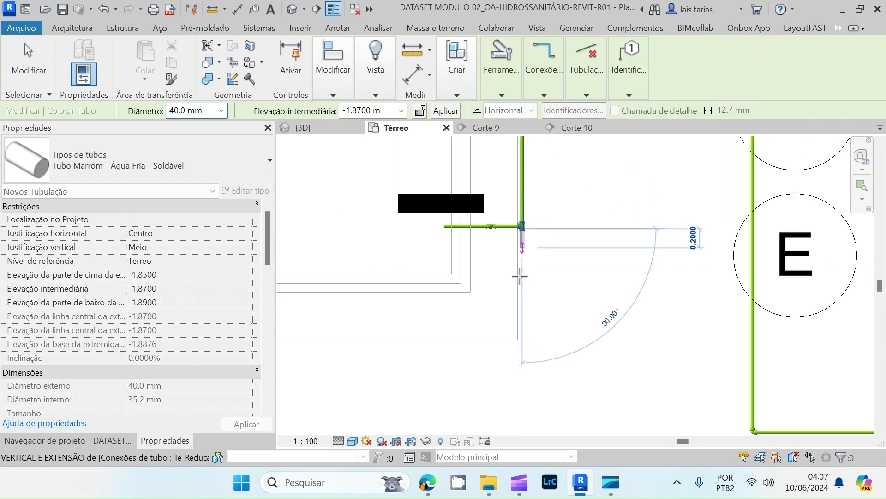
click(522, 362)
key(Escape)
key(Escape)
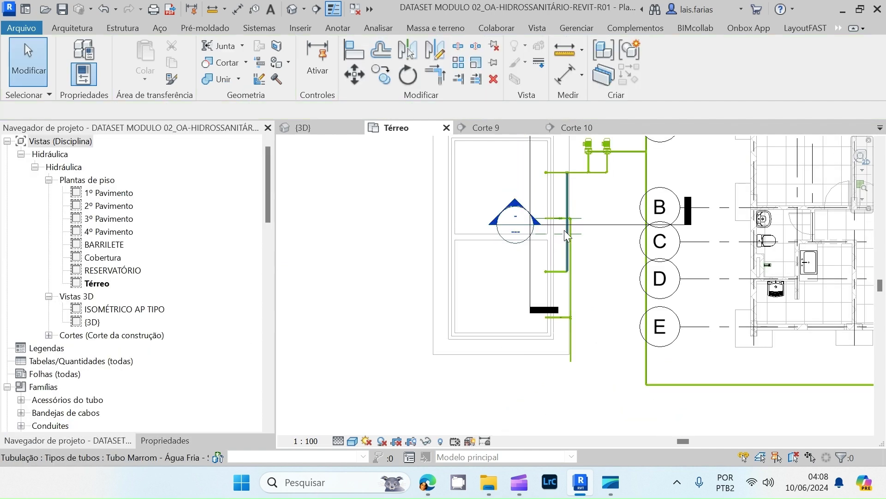
- Delete the two short horizontal reference planes beside the first compartment's wall pipe in the Térreo plan
scroll(577, 227, up, 4)
click(570, 222)
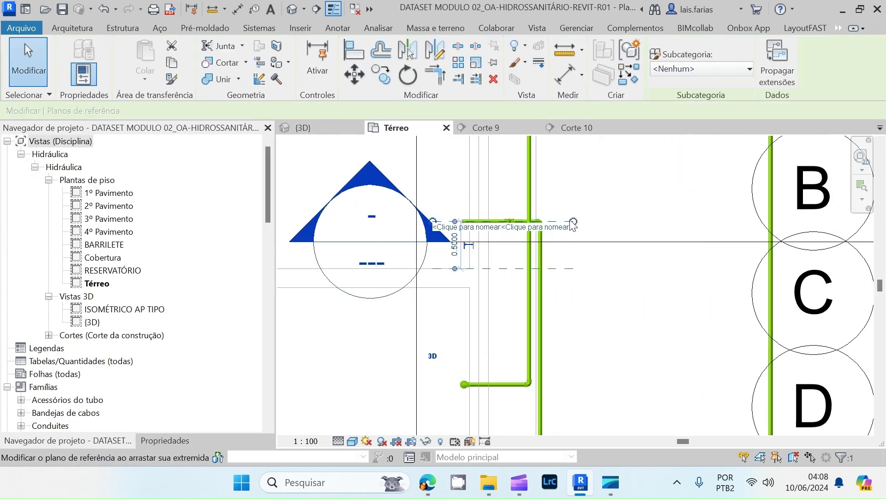
key(Escape)
click(568, 268)
key(Escape)
scroll(500, 333, down, 5)
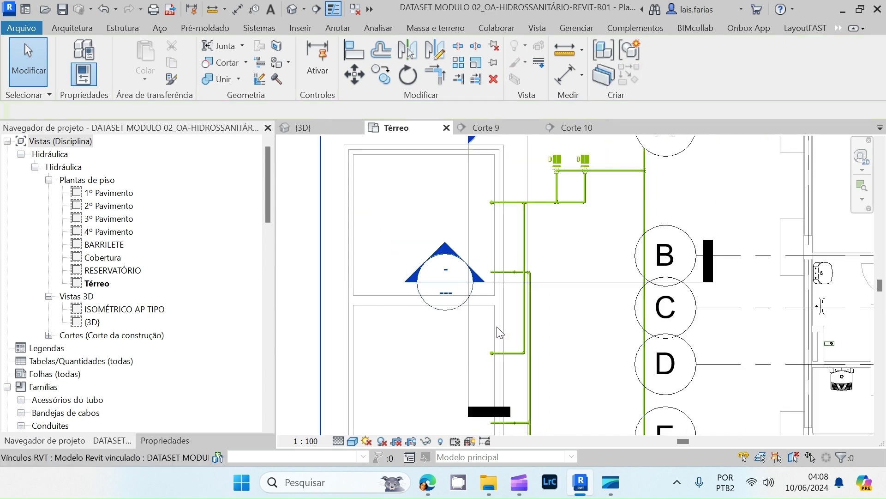
- Extend the Corte 9 section line and its crop boundary past the reservoir's opposite wall
scroll(422, 259, down, 4)
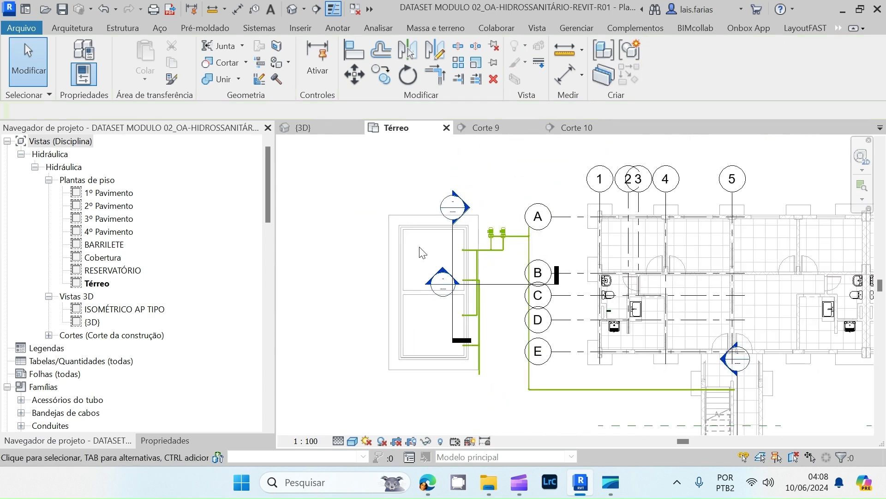
scroll(416, 236, up, 2)
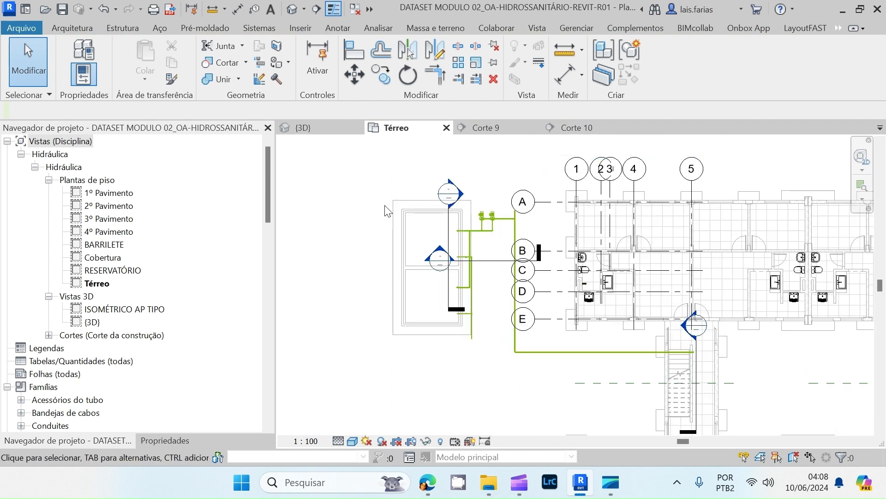
scroll(420, 240, down, 2)
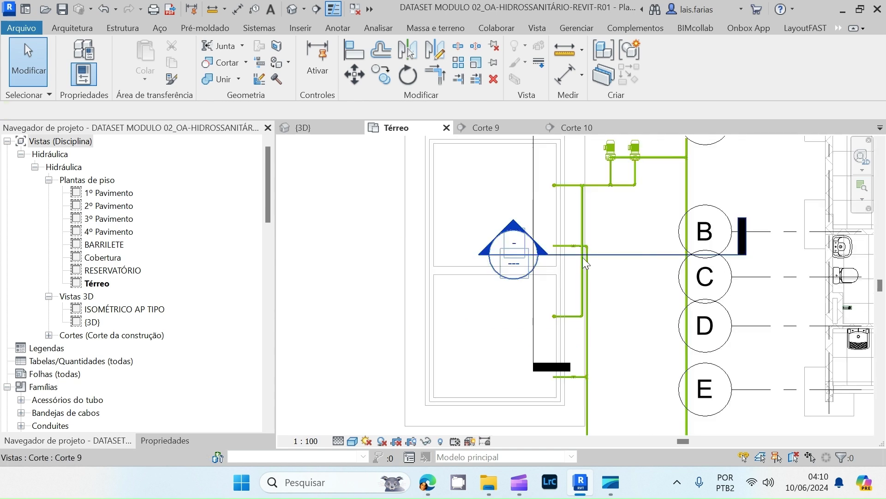
click(620, 258)
drag(499, 263, 327, 262)
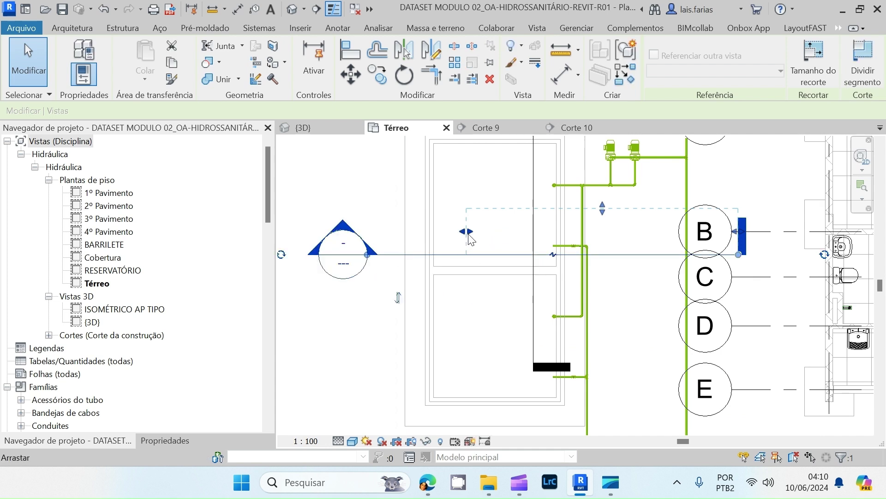
drag(469, 235, 343, 236)
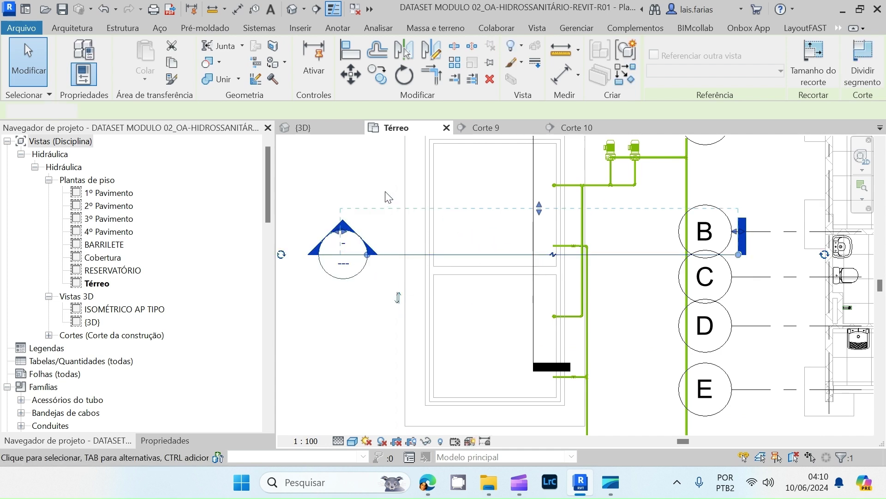
- Open Corte 9 and measure the gap between the long upper reference plane and the underside of the reservoir's top slab
double_click(343, 242)
scroll(495, 291, down, 3)
scroll(483, 256, up, 7)
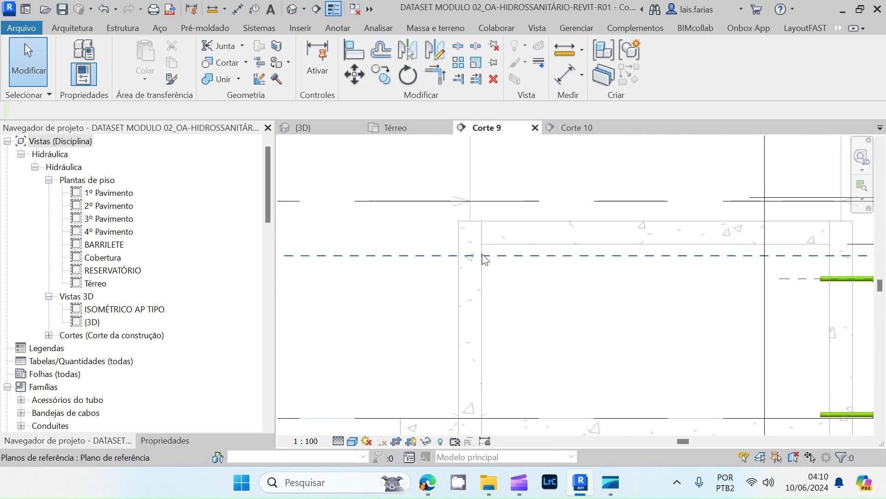
scroll(493, 244, down, 2)
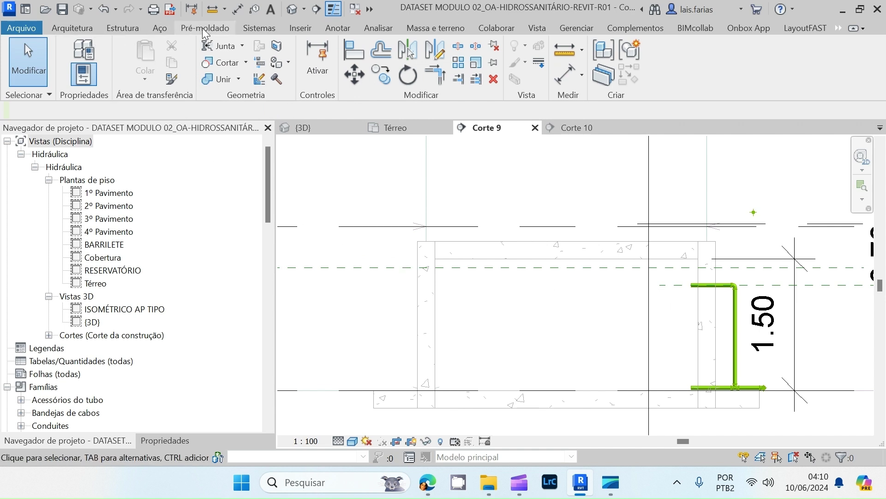
click(212, 8)
scroll(473, 276, up, 2)
scroll(381, 257, up, 2)
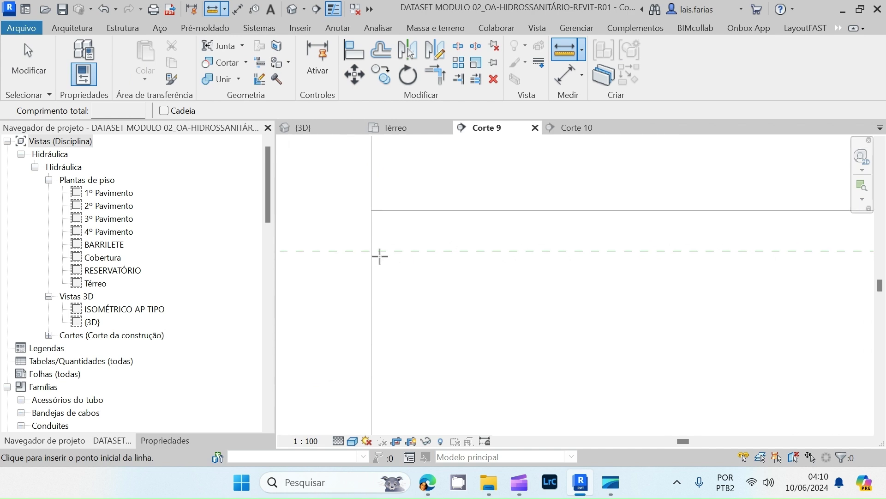
click(392, 251)
click(391, 210)
scroll(415, 283, down, 6)
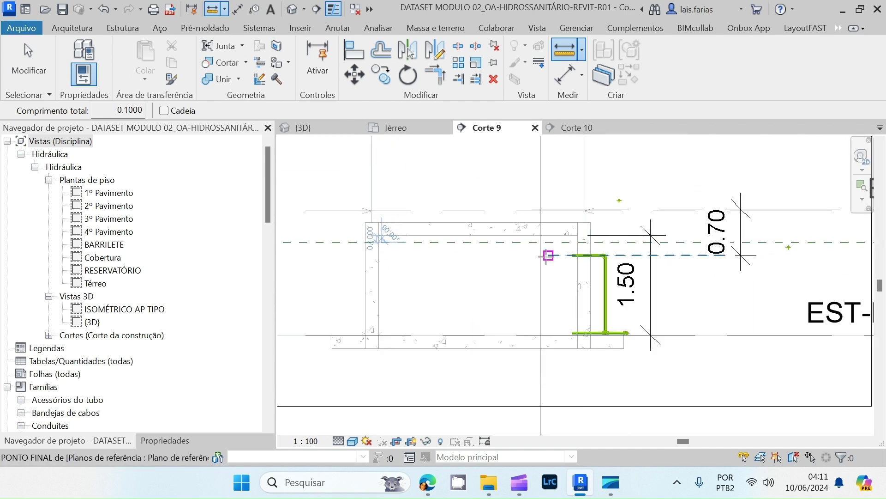
scroll(376, 243, up, 3)
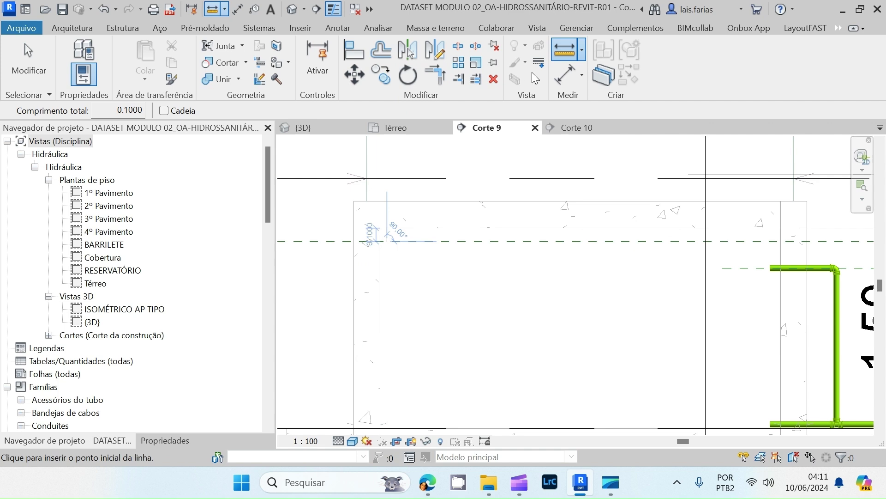
- Dimension the distance from the long reference plane to the level line above the reservoir, and delete that dimension
click(567, 74)
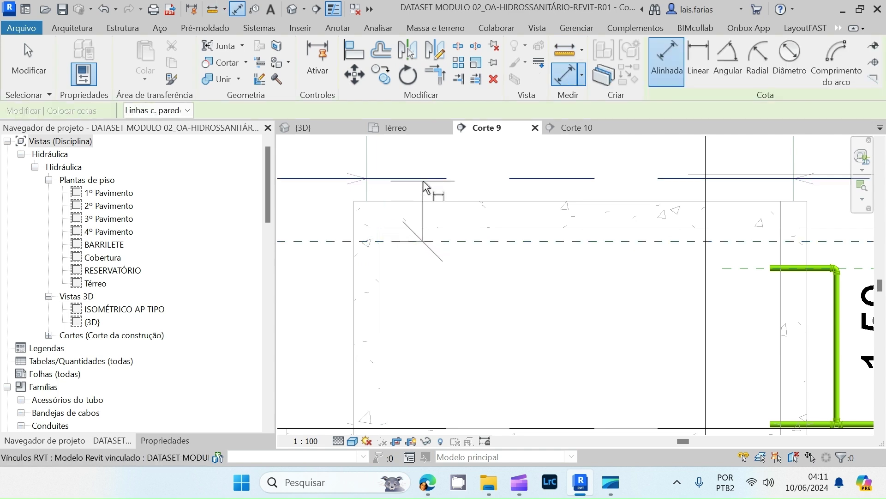
scroll(425, 187, down, 3)
scroll(348, 217, down, 1)
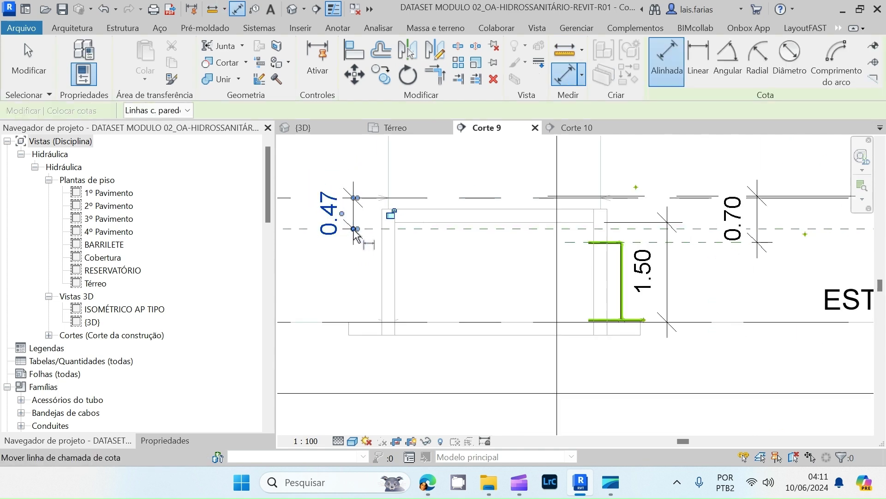
key(Escape)
key(Escape)
scroll(350, 221, up, 2)
click(353, 213)
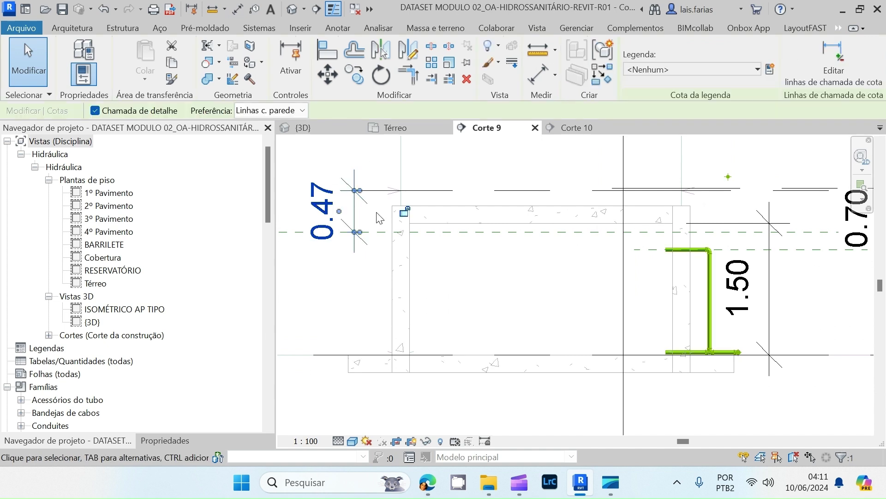
key(Delete)
scroll(582, 278, down, 1)
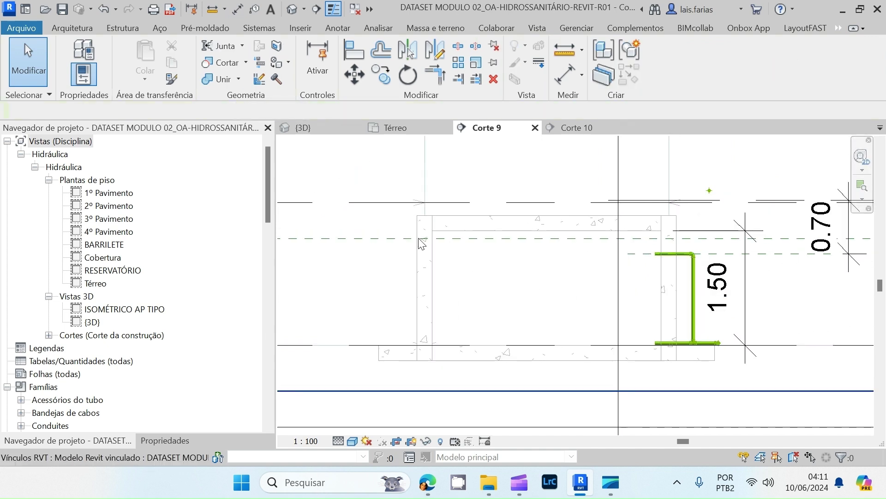
- Draw a short 40 mm pipe at -0.50 m through the first compartment's opposite wall in the Térreo plan, aligned with the existing wall pipe
click(418, 127)
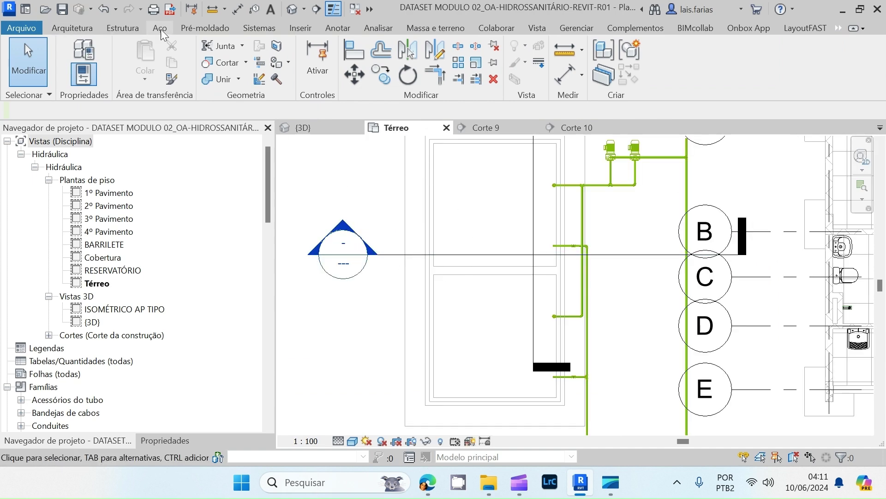
click(263, 27)
click(73, 46)
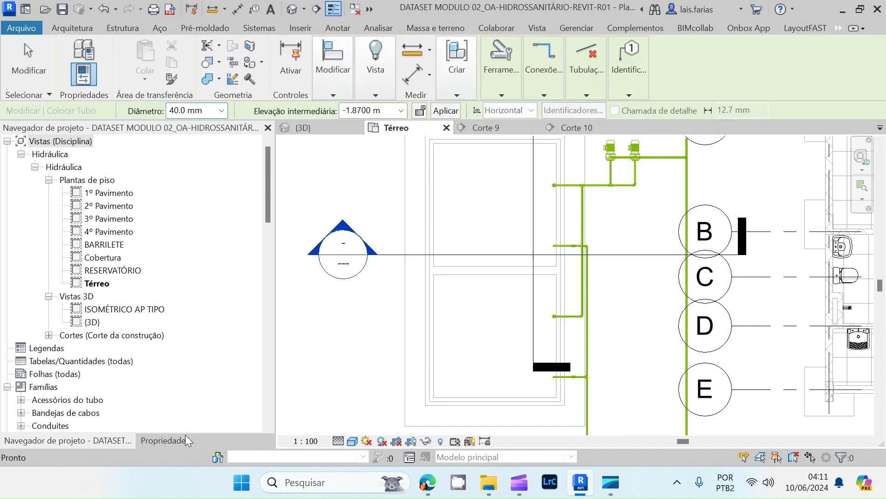
click(185, 436)
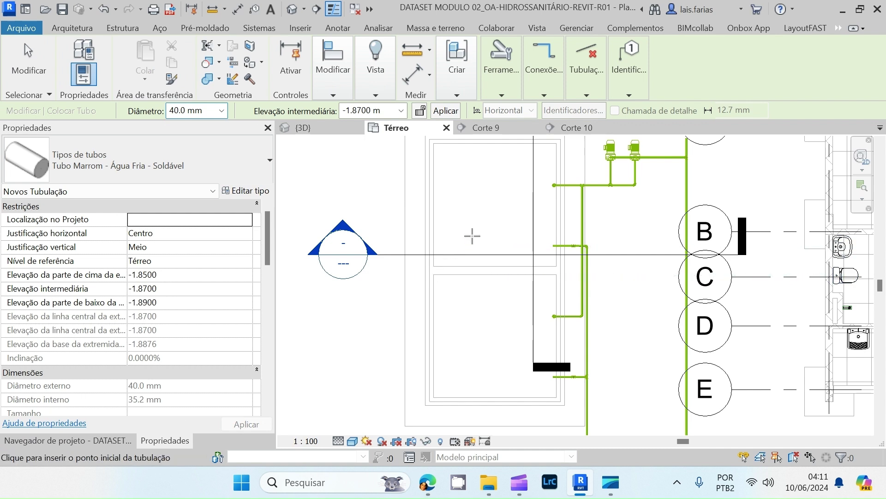
scroll(476, 237, up, 2)
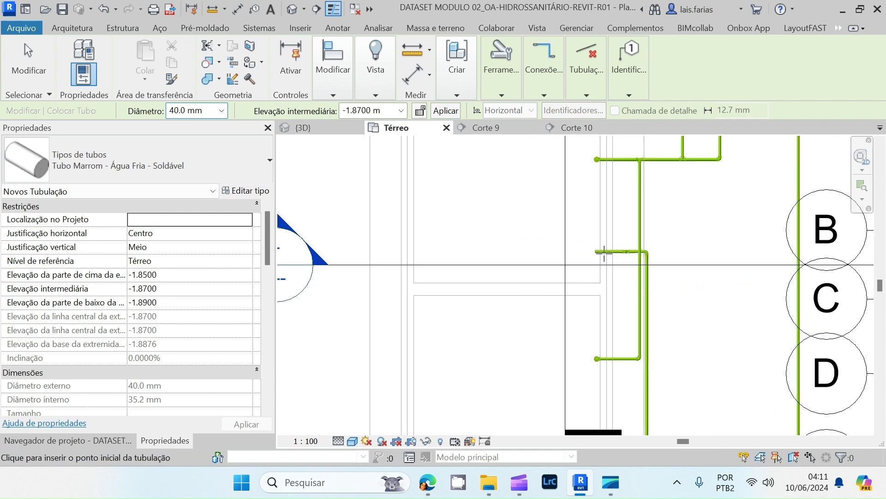
scroll(422, 253, up, 3)
click(417, 251)
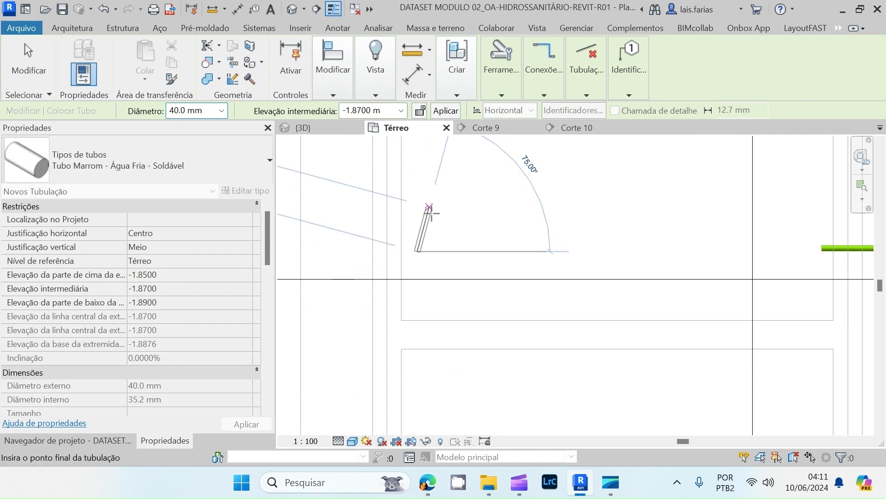
click(389, 109)
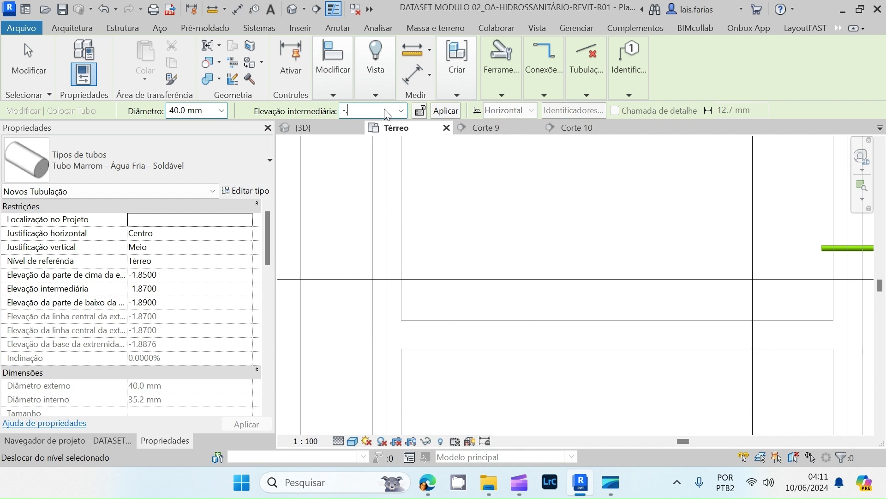
key(Return)
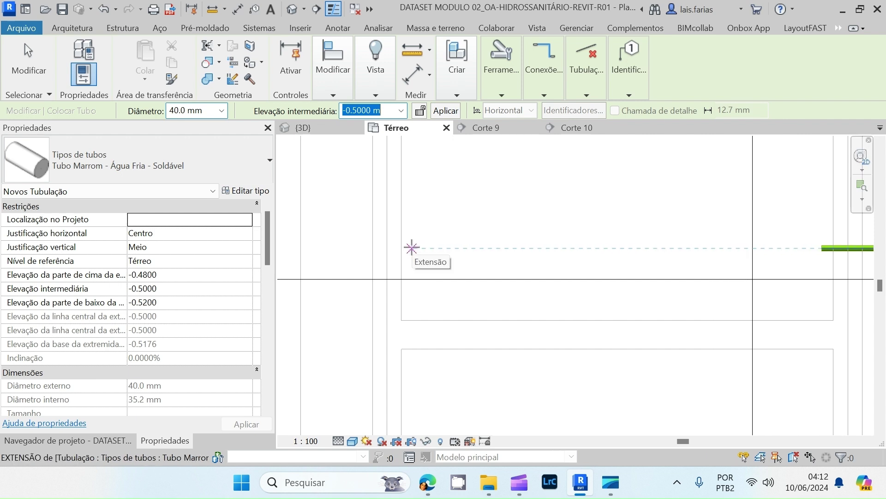
click(411, 248)
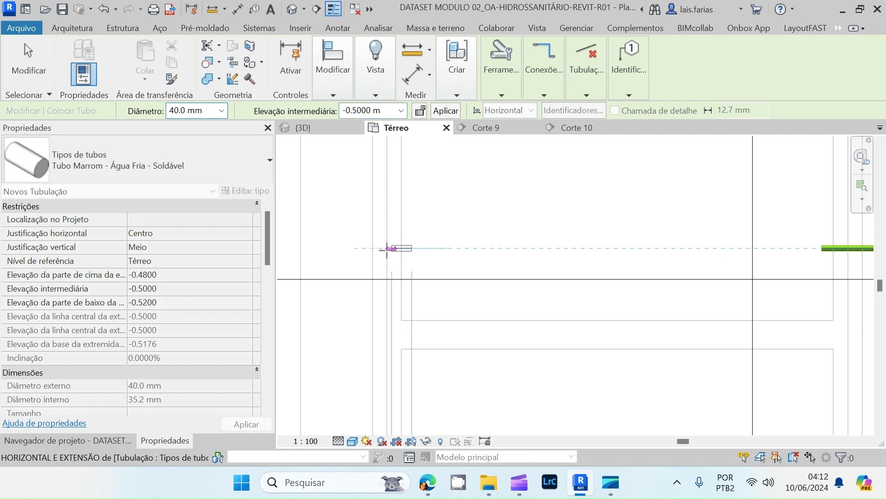
click(355, 248)
scroll(356, 252, down, 2)
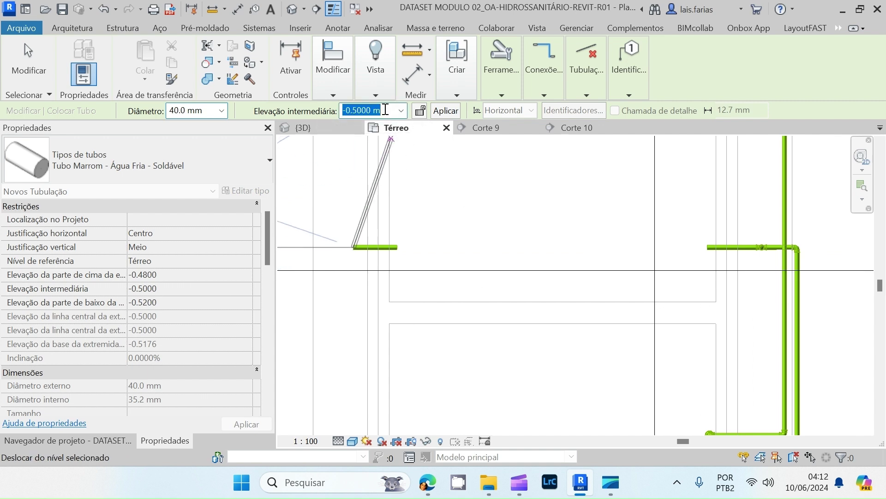
- Add a vertical 40 mm pipe from the new wall pipe's outer end to an elevation of 0.00 m
click(435, 111)
click(443, 112)
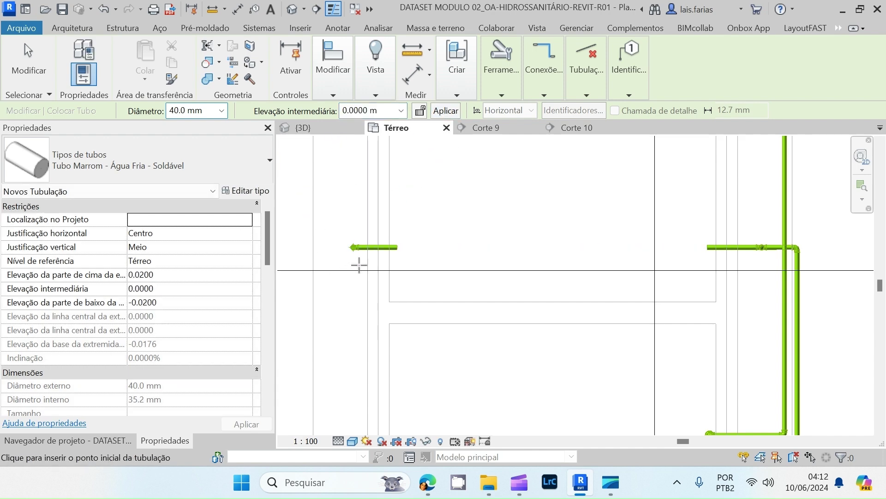
scroll(350, 261, up, 5)
scroll(404, 187, down, 5)
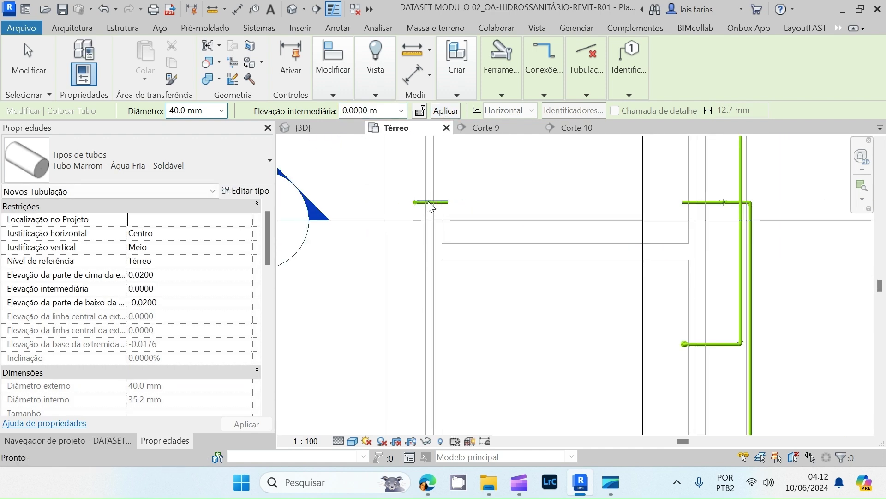
key(Escape)
key(Escape)
- Select the new wall pipe with its elbow and riser, and copy them to the second compartment near grid E
drag(530, 240, 528, 239)
scroll(439, 217, up, 5)
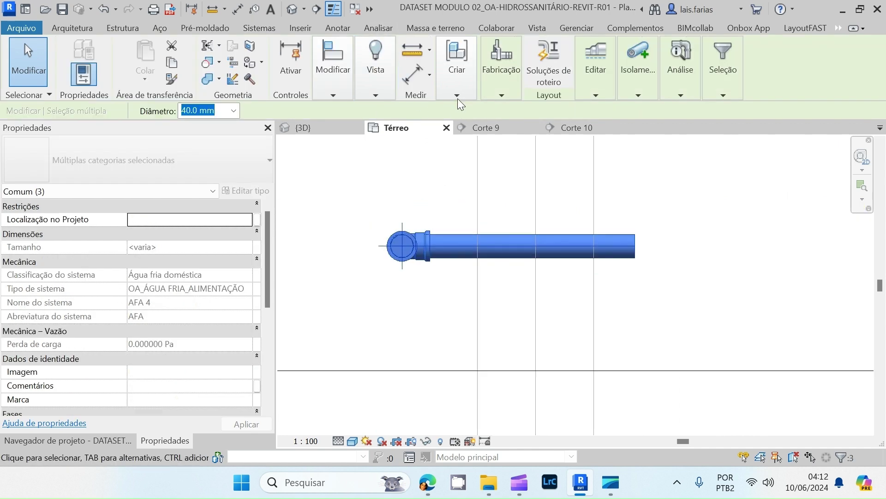
click(332, 95)
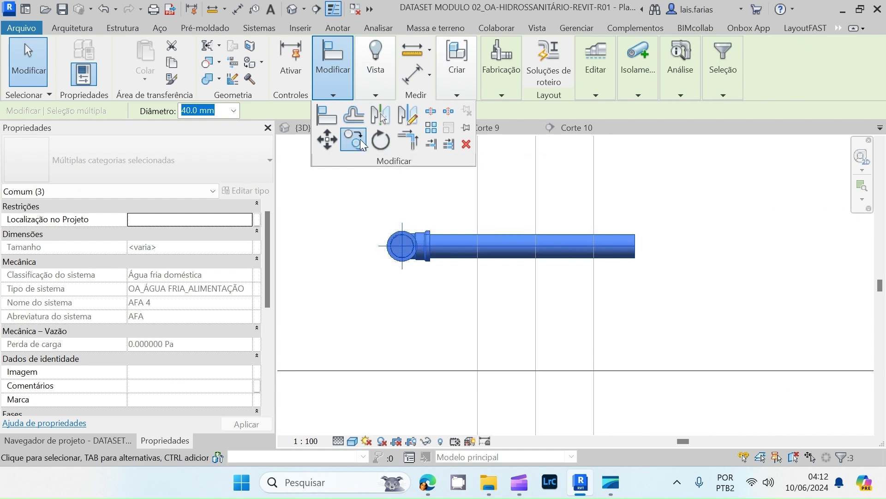
click(359, 142)
scroll(422, 141, down, 2)
scroll(495, 198, down, 3)
click(521, 315)
scroll(508, 277, down, 3)
scroll(492, 326, up, 4)
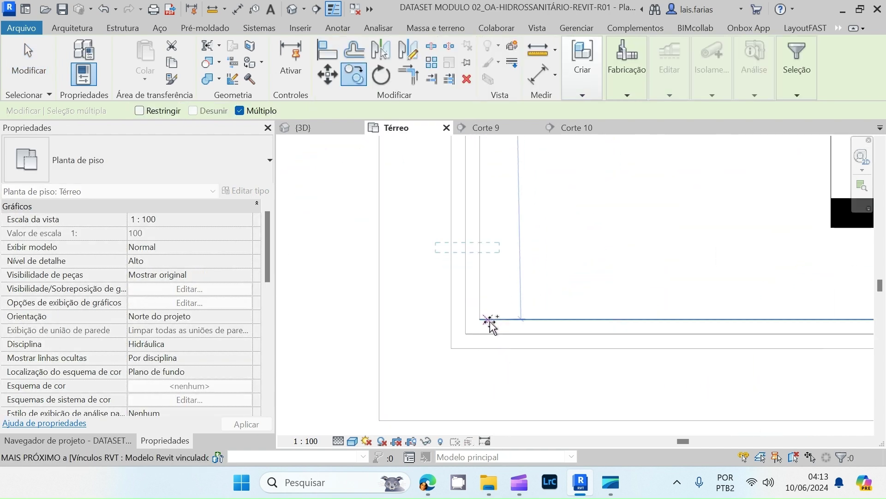
scroll(503, 392, down, 3)
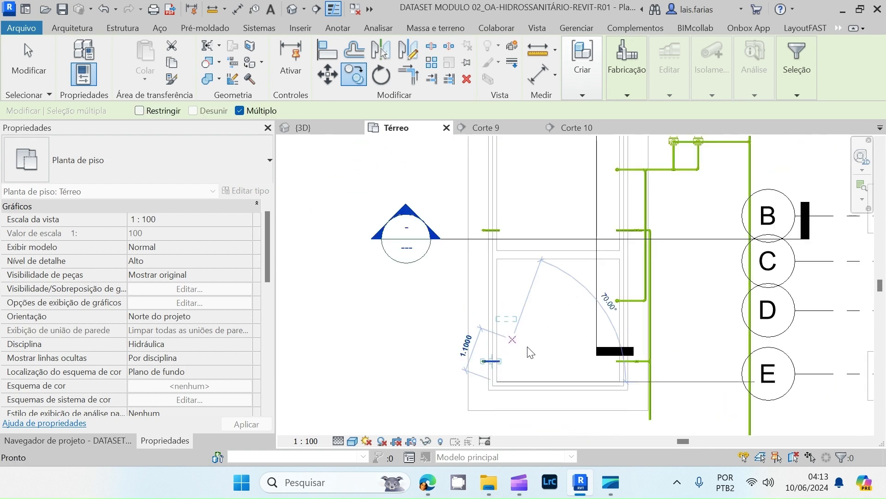
- Connect the two risers outside the reservoir's opposite wall with a straight 40 mm pipe at an elevation of 0.00 m
key(Escape)
key(Escape)
scroll(486, 286, up, 6)
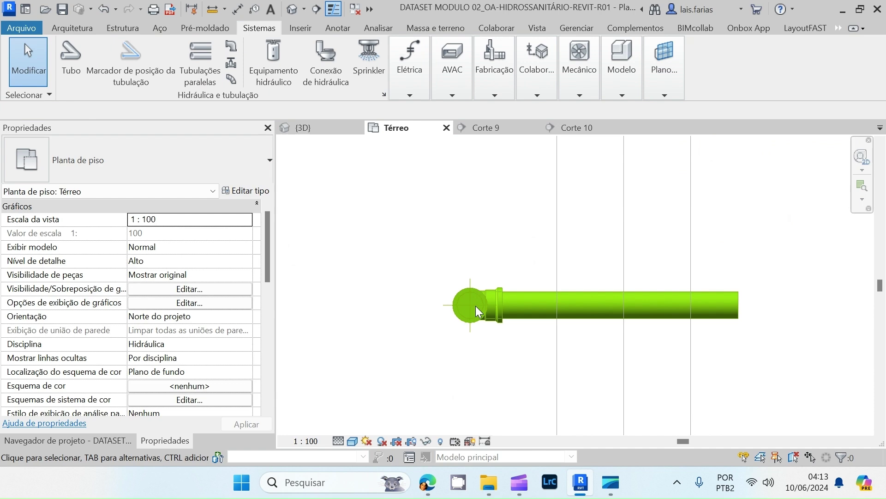
click(472, 306)
right_click(467, 307)
click(505, 117)
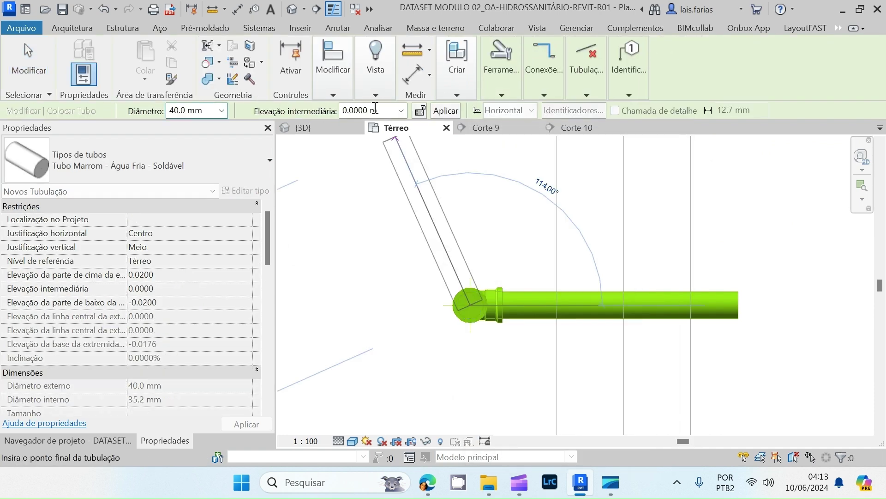
scroll(464, 198, down, 8)
scroll(455, 326, down, 2)
scroll(454, 295, up, 10)
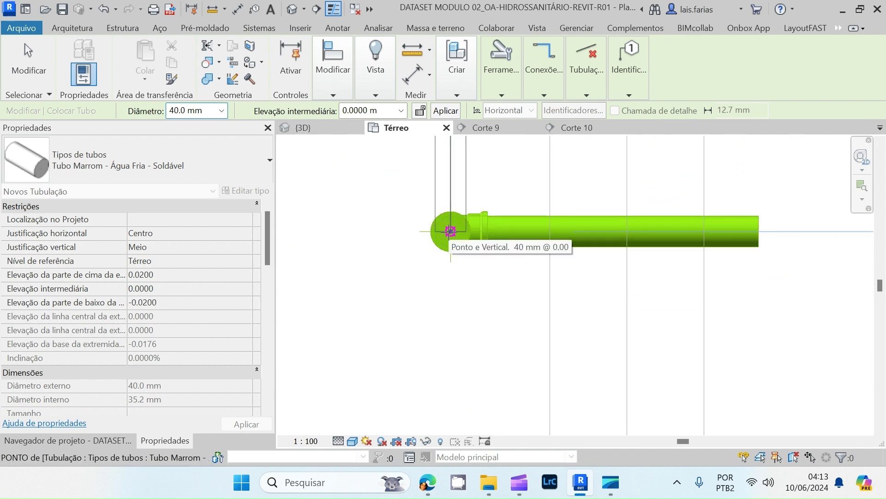
click(450, 231)
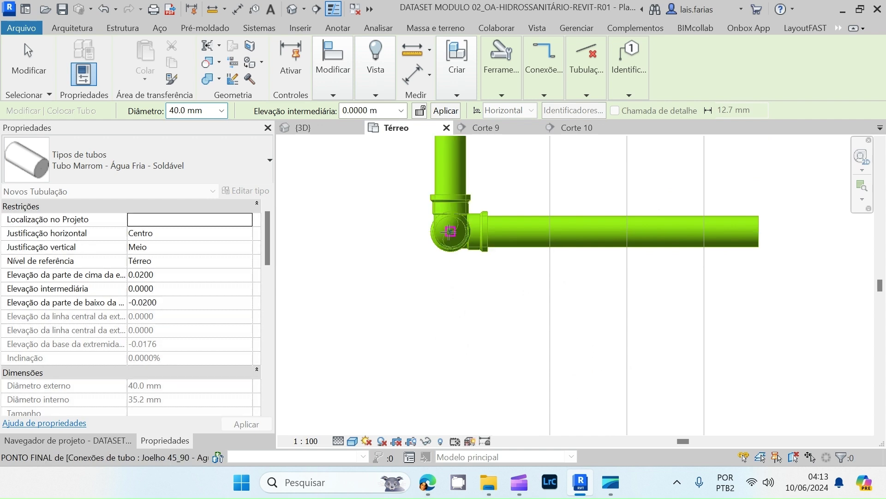
scroll(455, 311, up, 1)
scroll(438, 338, down, 6)
key(Escape)
key(Escape)
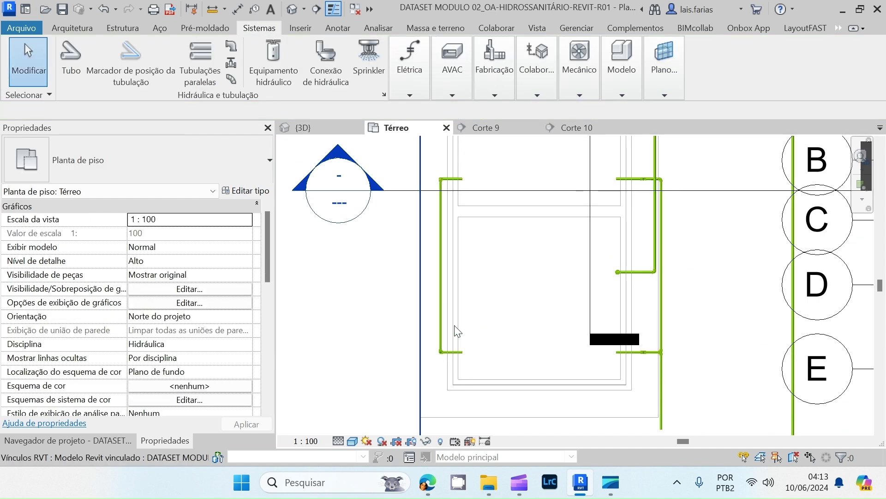
- Convert the upper elbow on the riser near grid E into a tee opening away from the reservoir along the connecting pipe
scroll(441, 365, up, 8)
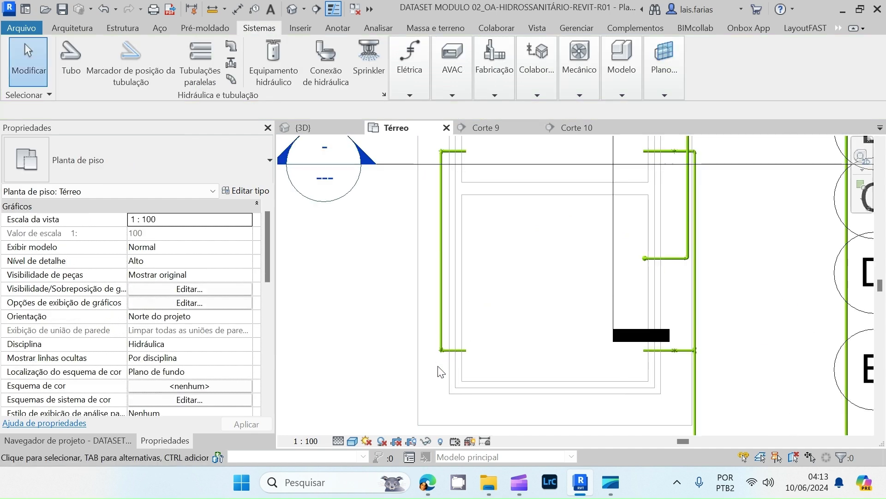
scroll(438, 336, up, 2)
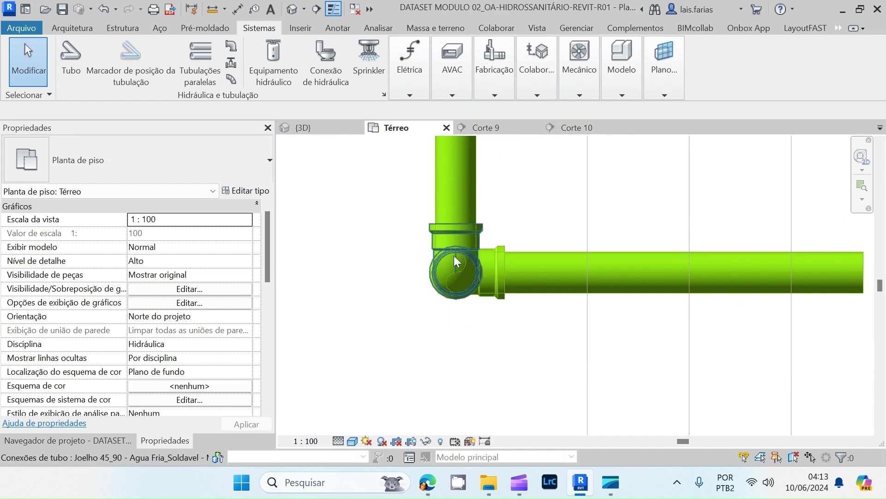
click(479, 228)
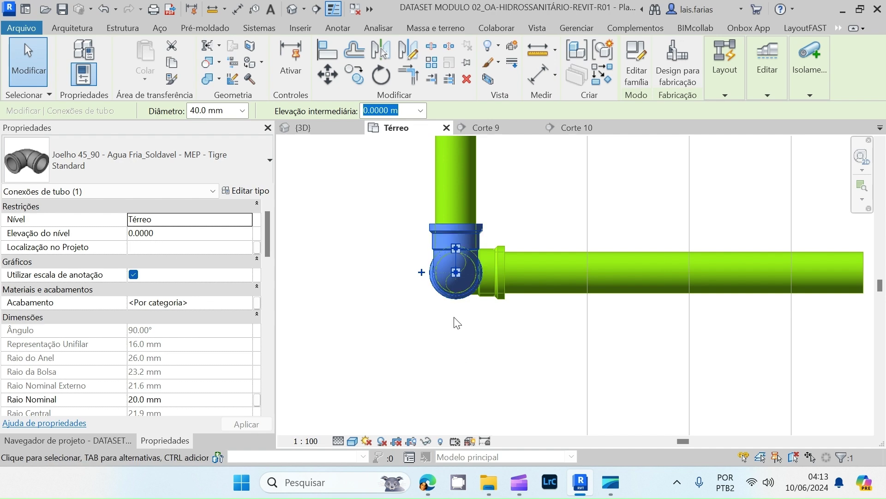
scroll(445, 332, down, 2)
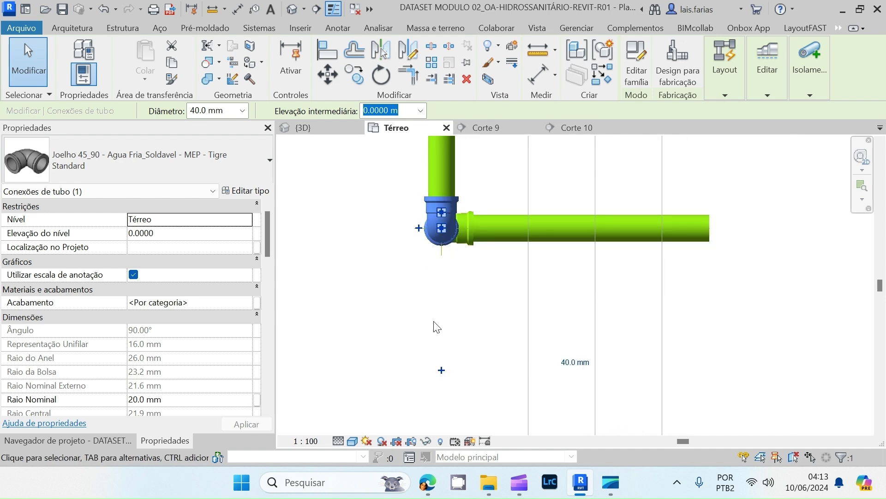
click(443, 375)
scroll(452, 273, up, 2)
- Draw a 40 mm pipe about 16 m long at 0.00 m from the tee's open end, straight away from the reservoir
click(451, 270)
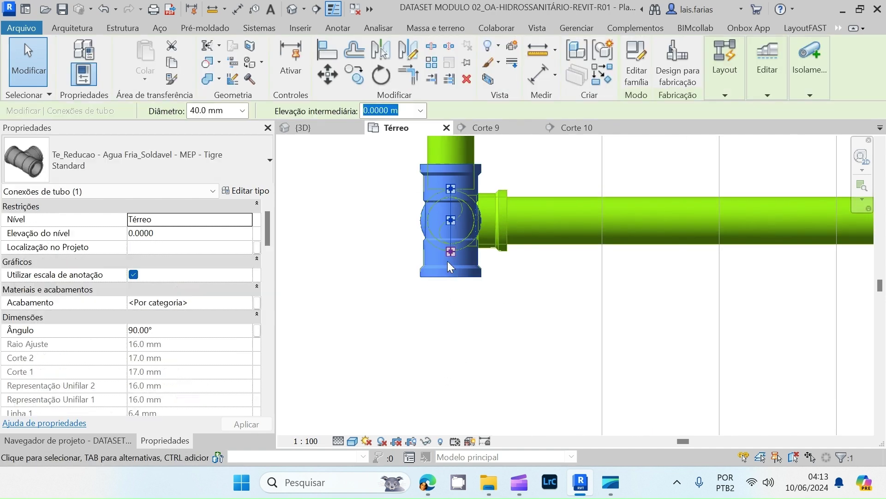
right_click(450, 251)
click(488, 120)
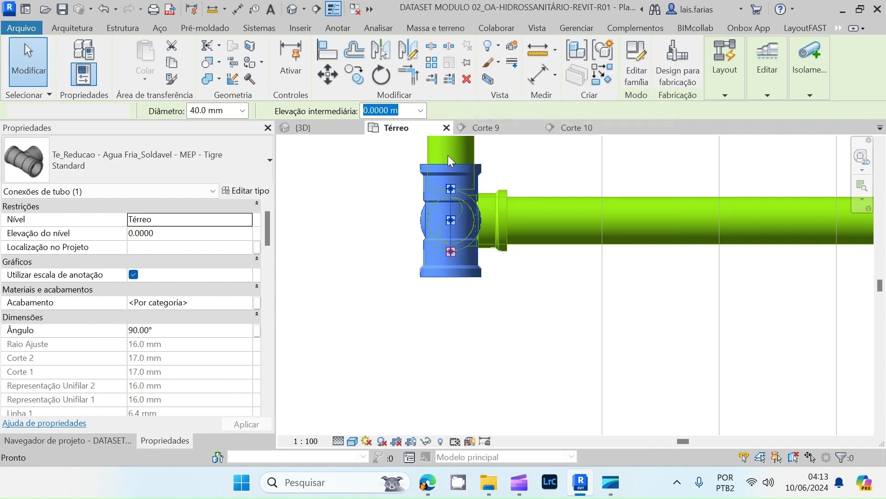
scroll(443, 152, down, 5)
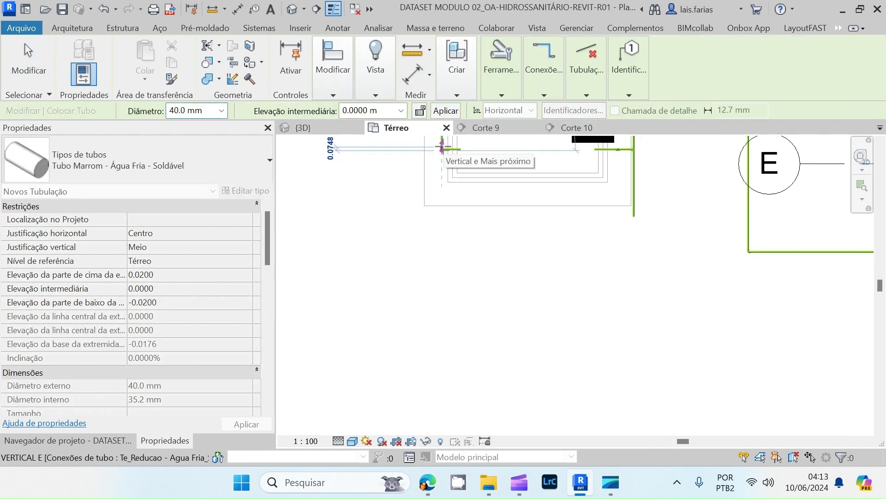
scroll(441, 221, down, 5)
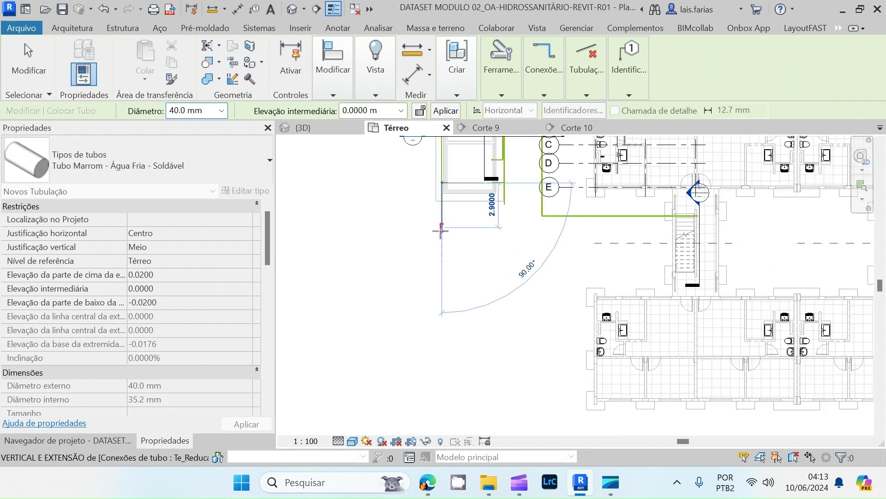
scroll(441, 222, down, 3)
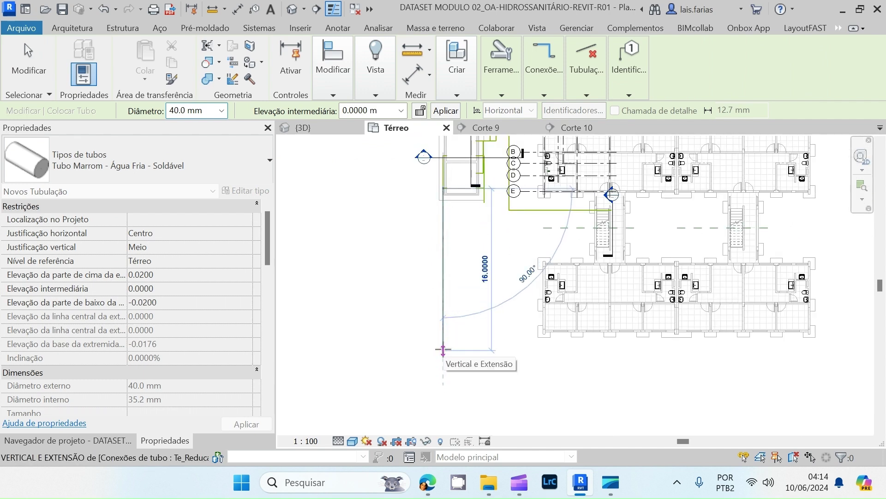
click(443, 350)
scroll(439, 344, up, 3)
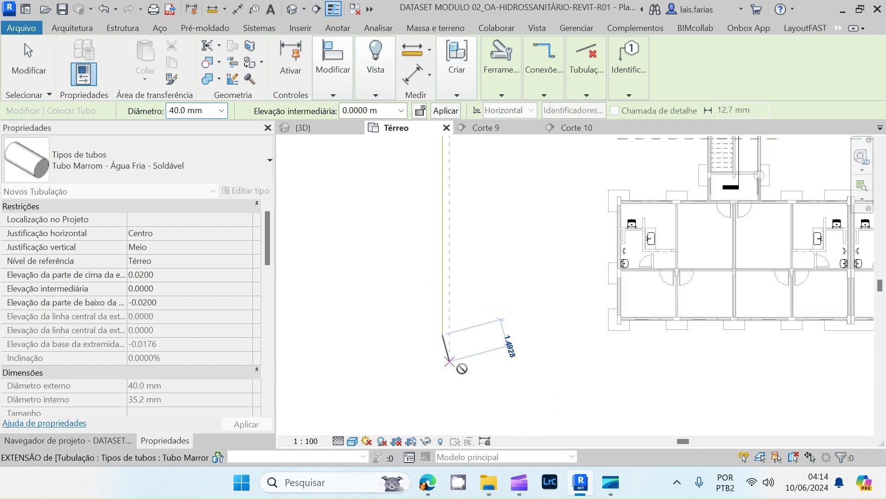
scroll(450, 364, down, 3)
key(Escape)
key(Escape)
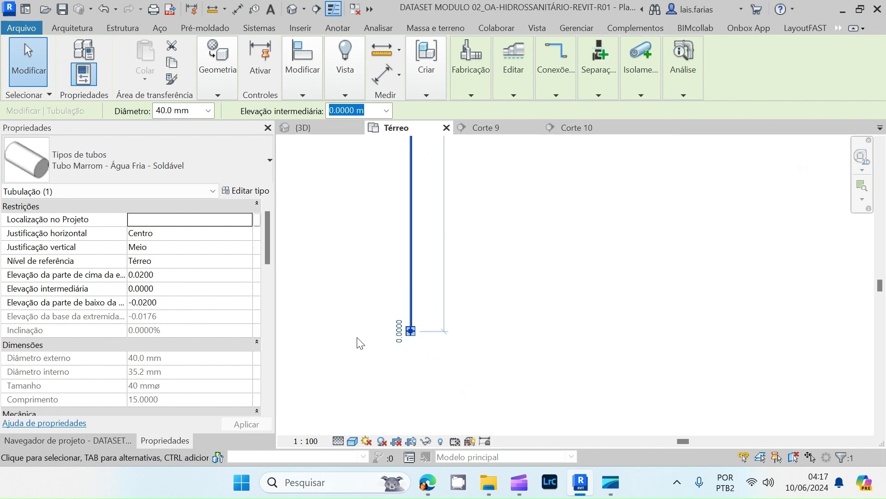
- Create a building section through the reservoir, parallel to the new long pipe and covering its whole length
scroll(471, 395, down, 6)
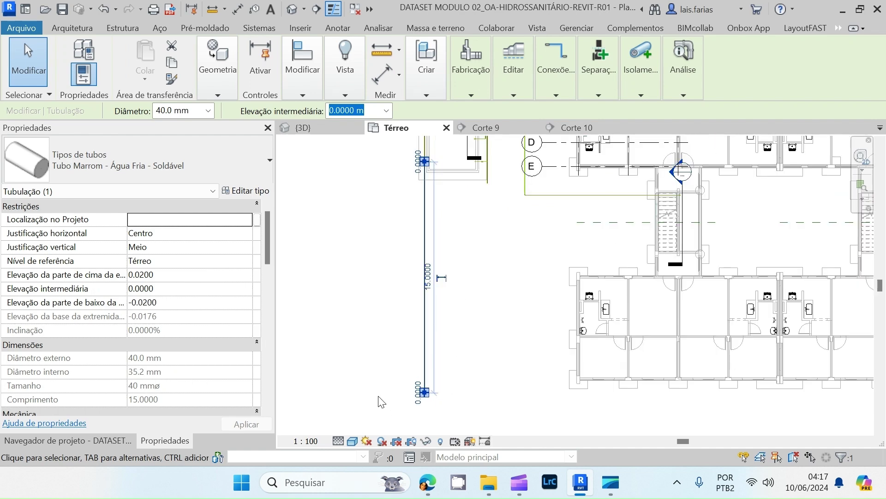
click(362, 193)
click(316, 9)
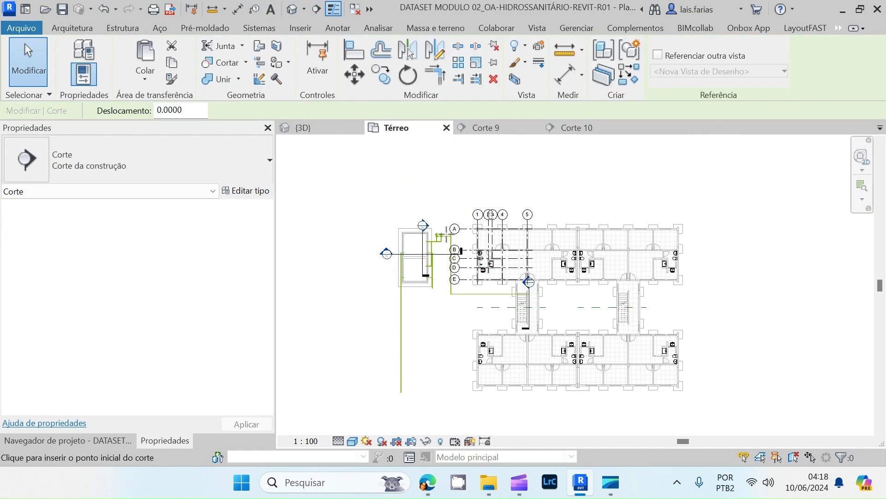
click(409, 222)
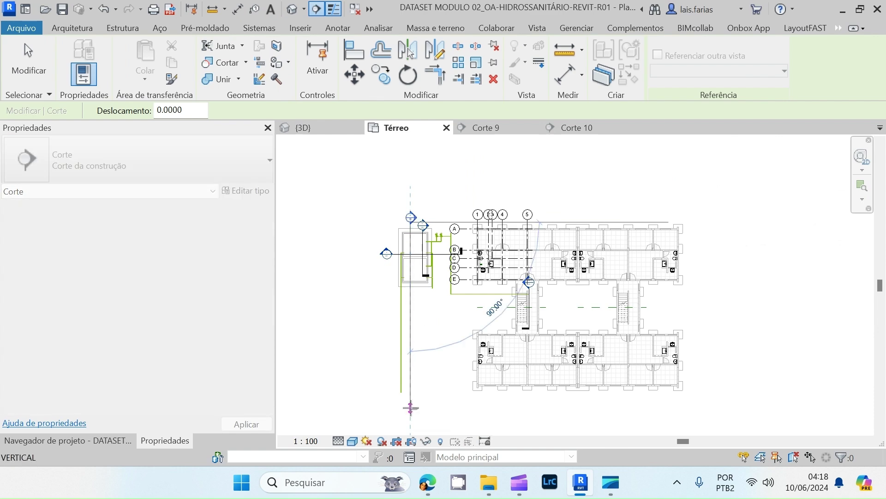
click(410, 407)
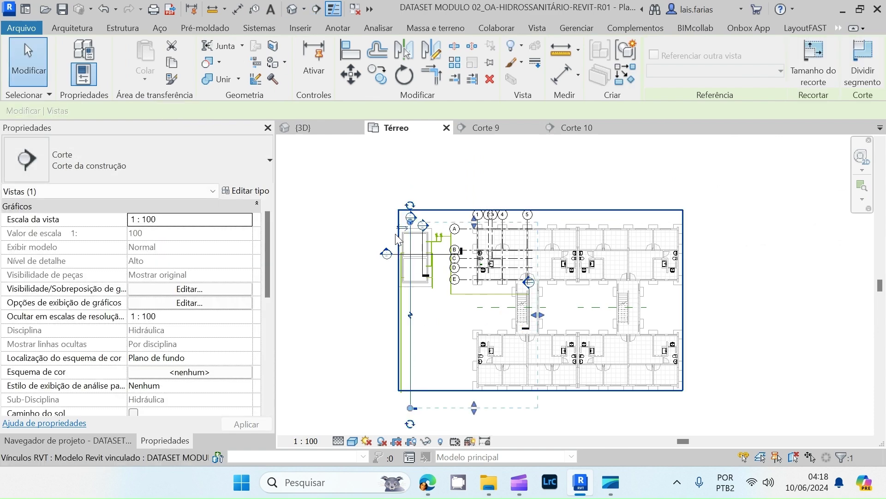
- Flip the new section to face the long pipe and shorten its view depth to just beyond the pipe
click(403, 227)
drag(282, 321, 393, 323)
click(337, 287)
scroll(392, 226, up, 3)
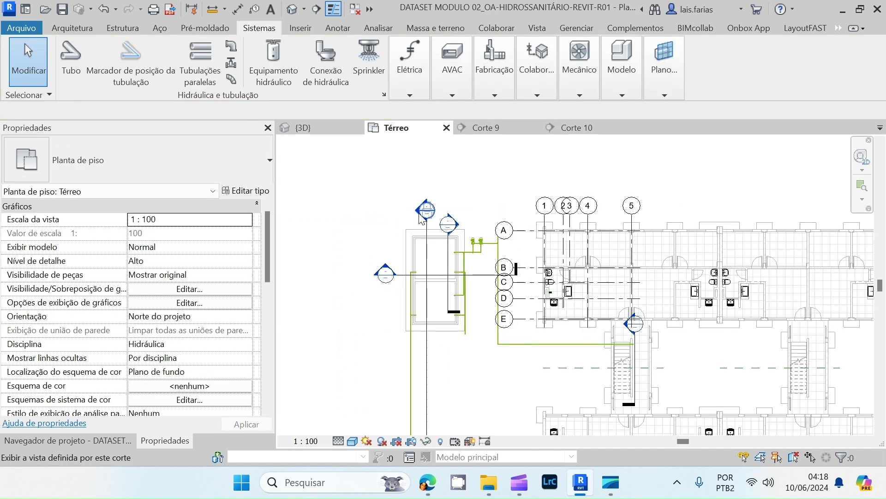
- Open the new section's view and set the long pipe's intermediate elevation to -0.15 m
double_click(421, 219)
scroll(508, 374, up, 5)
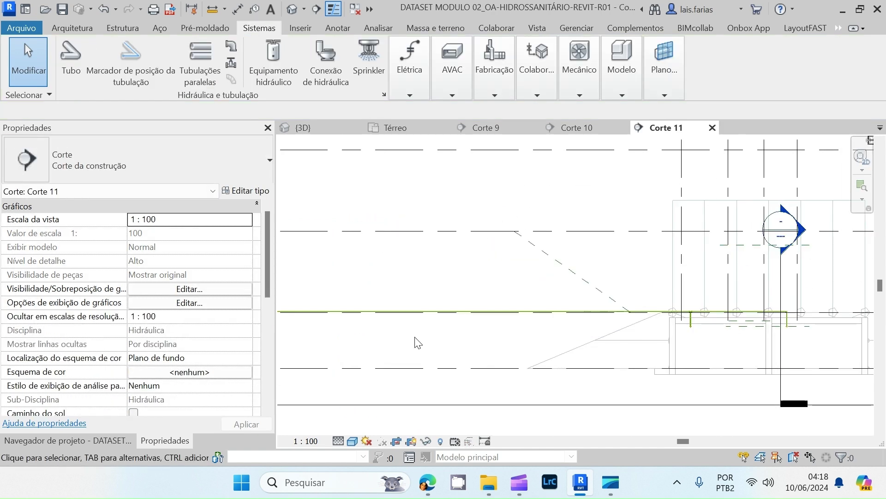
scroll(711, 324, up, 3)
scroll(464, 295, down, 5)
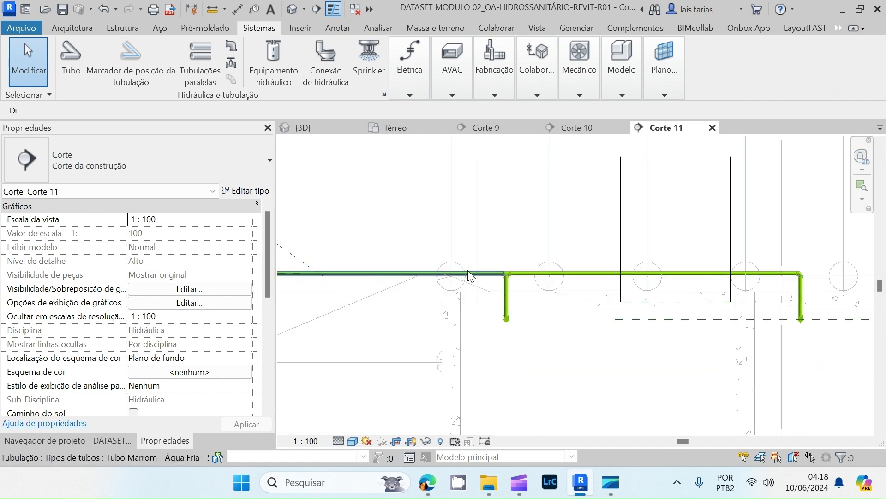
click(446, 270)
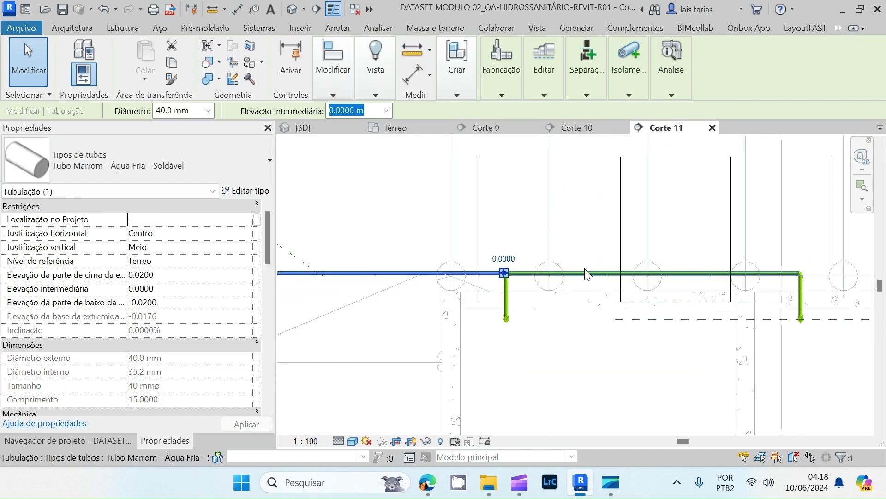
double_click(376, 105)
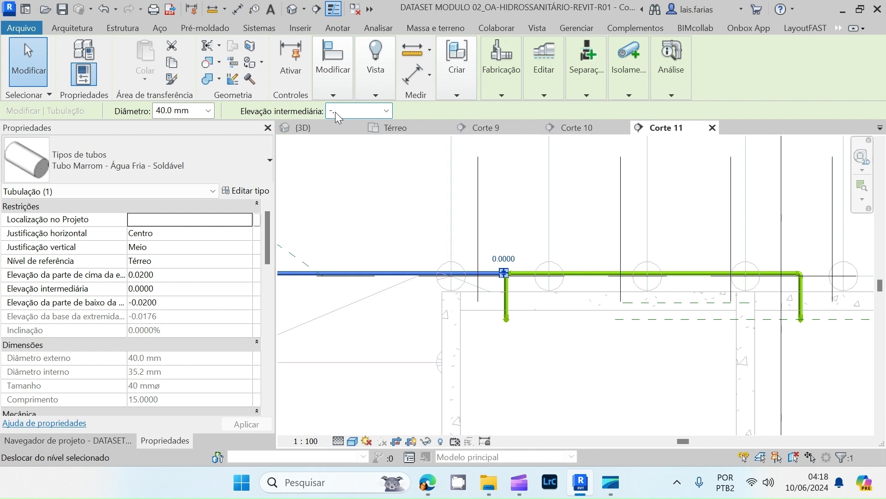
text(-.15)
key(Return)
scroll(485, 310, up, 3)
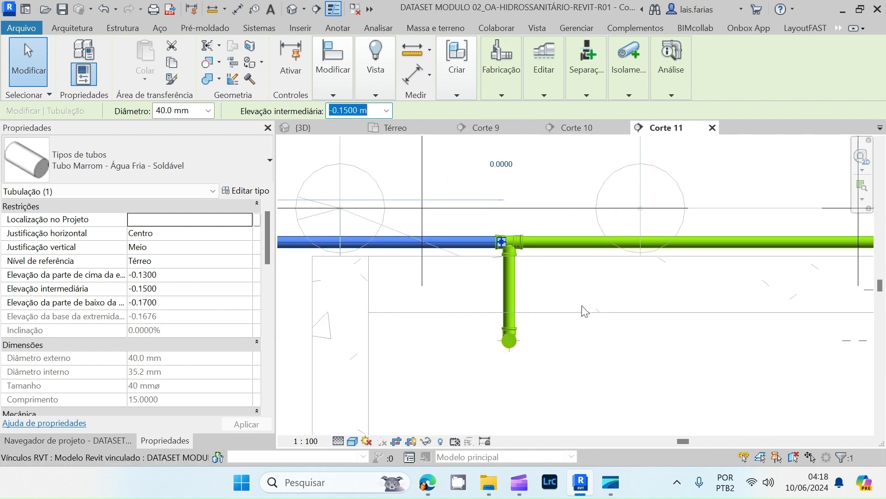
scroll(471, 283, down, 3)
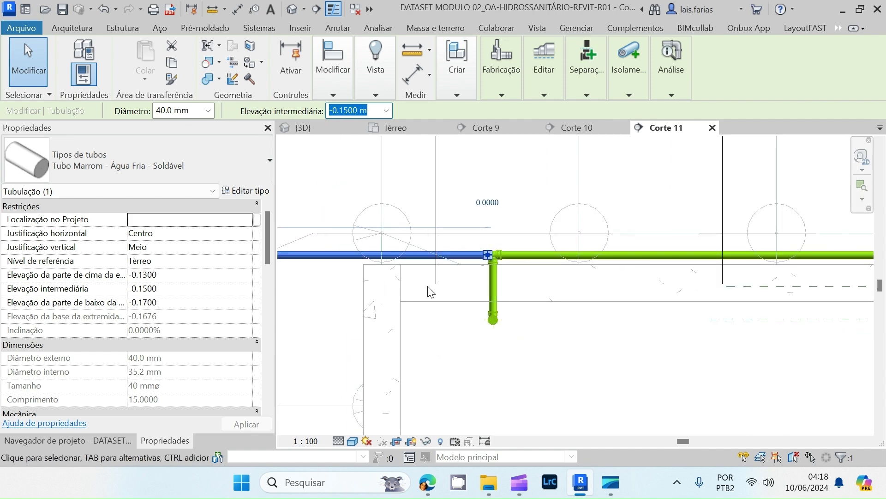
- Start a pipe from the long run's free end, away from the reservoir, and save the project
scroll(693, 291, down, 5)
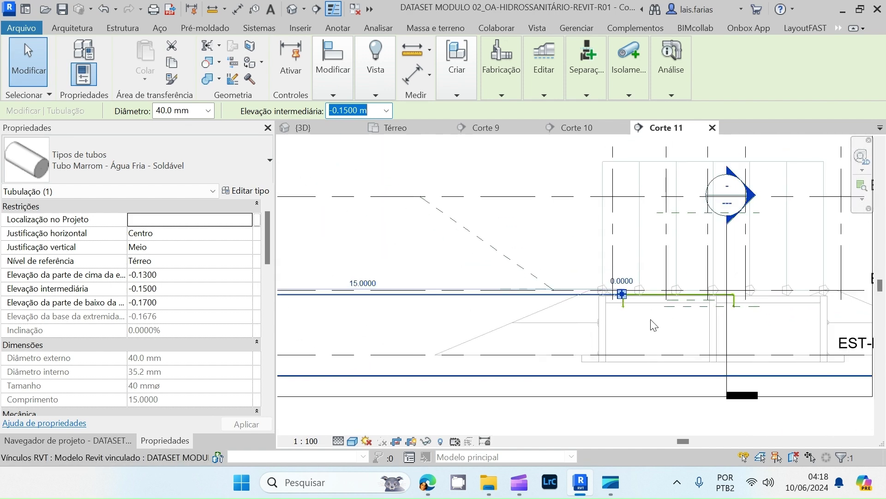
scroll(353, 314, up, 2)
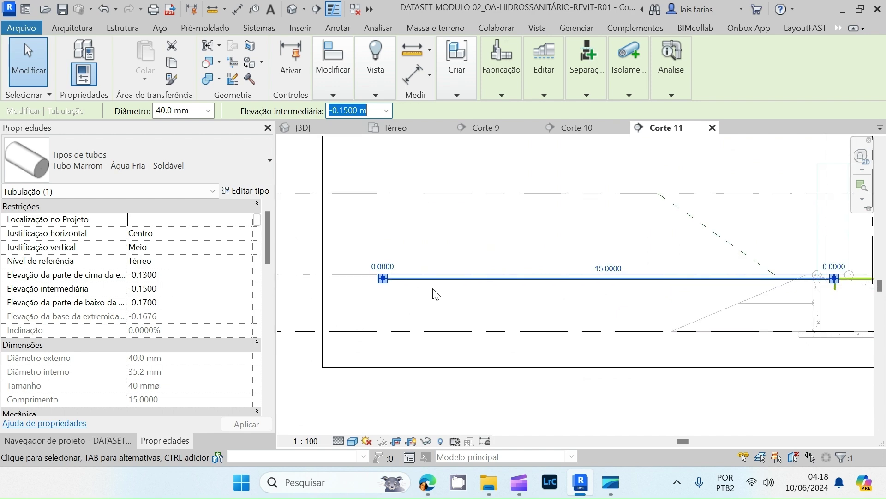
scroll(398, 271, up, 3)
right_click(405, 285)
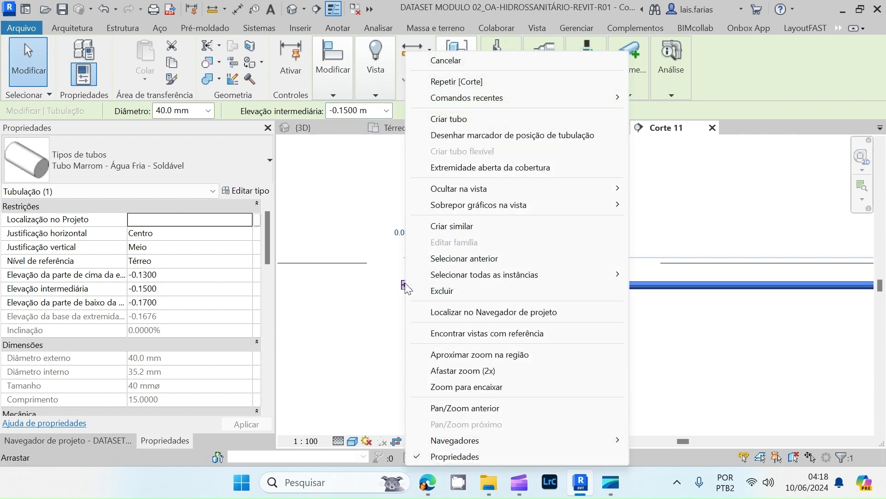
click(454, 120)
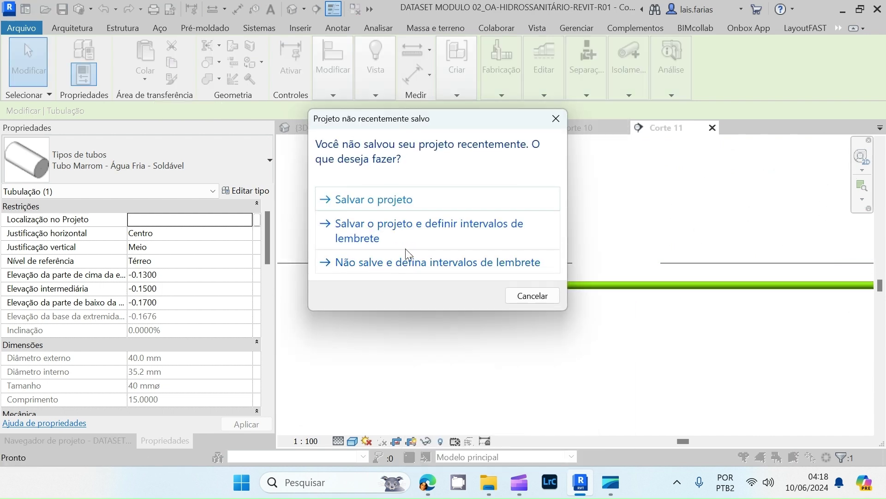
click(390, 206)
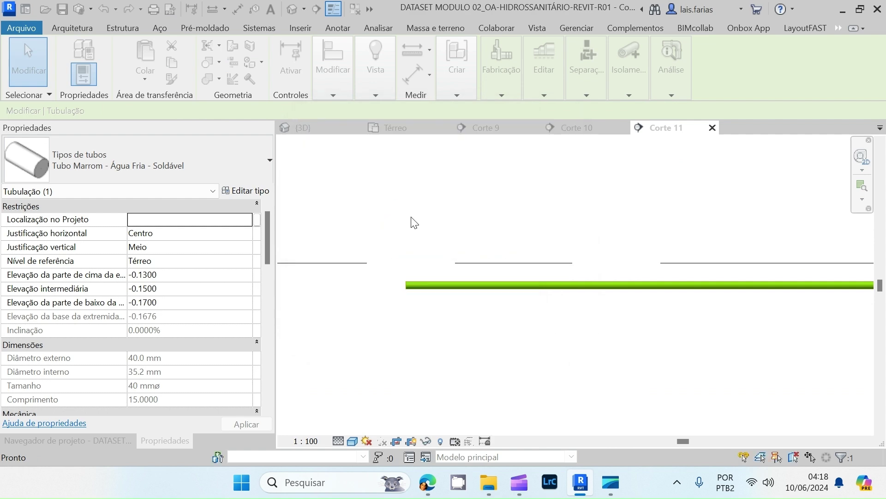
- Draw a raised pipe loop from the run's end: up to 0.27 m elevation, about 0.9 m across, 0.45 m down, ending in a short horizontal stub
click(406, 263)
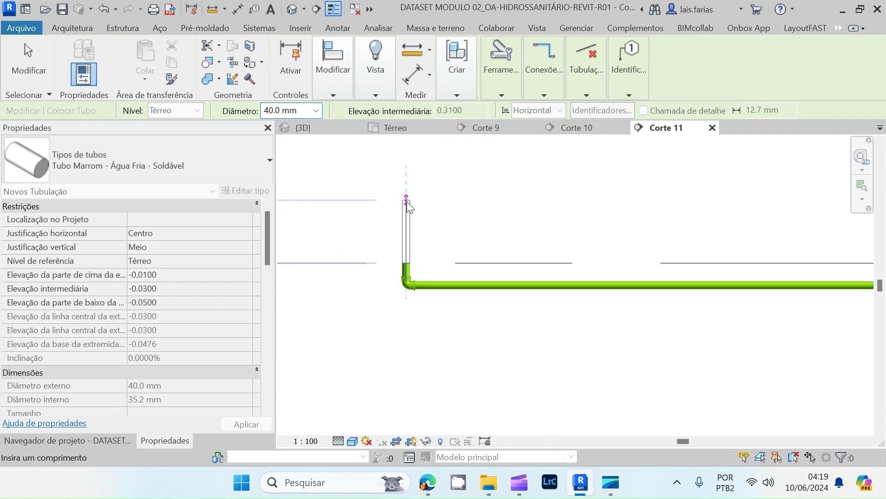
click(403, 200)
scroll(596, 237, down, 2)
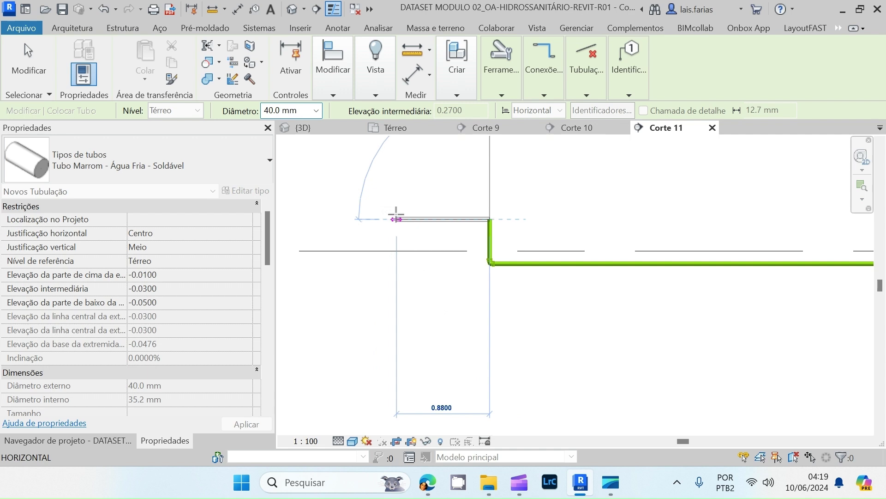
click(394, 216)
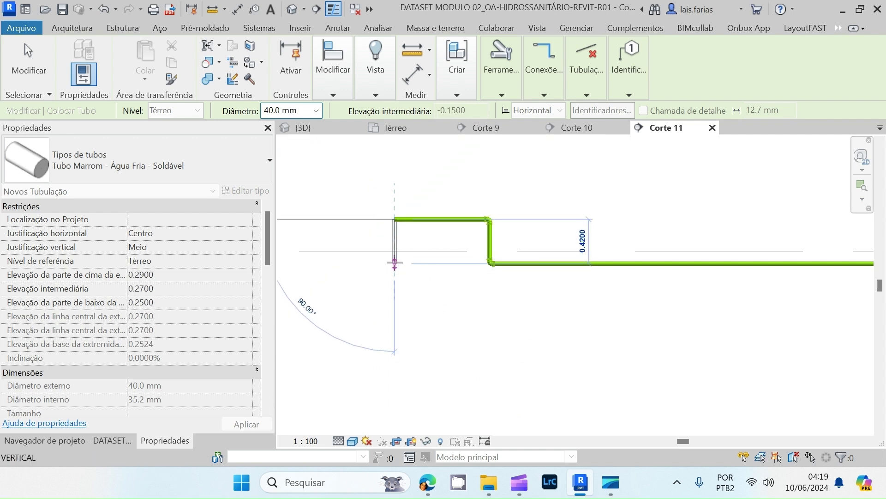
text(.45)
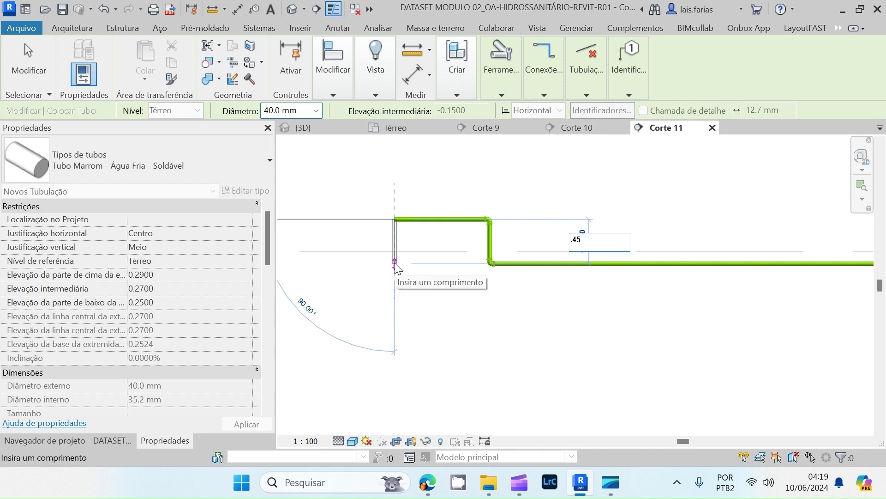
key(Return)
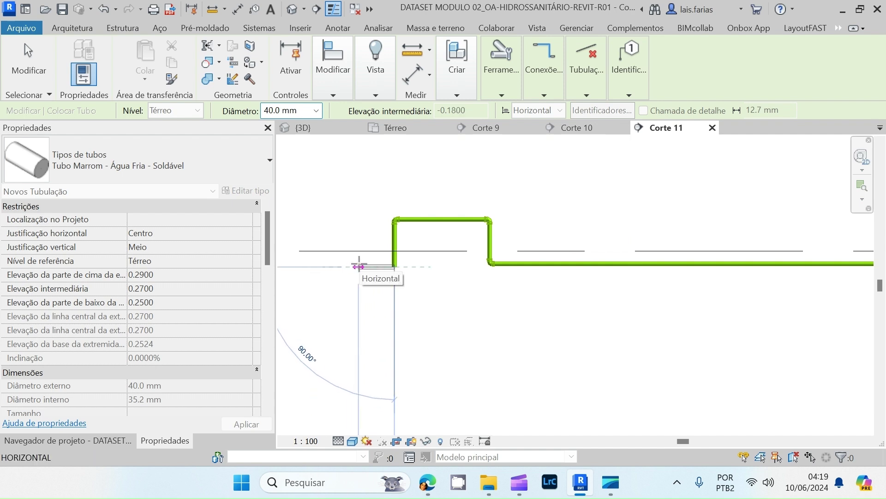
click(358, 267)
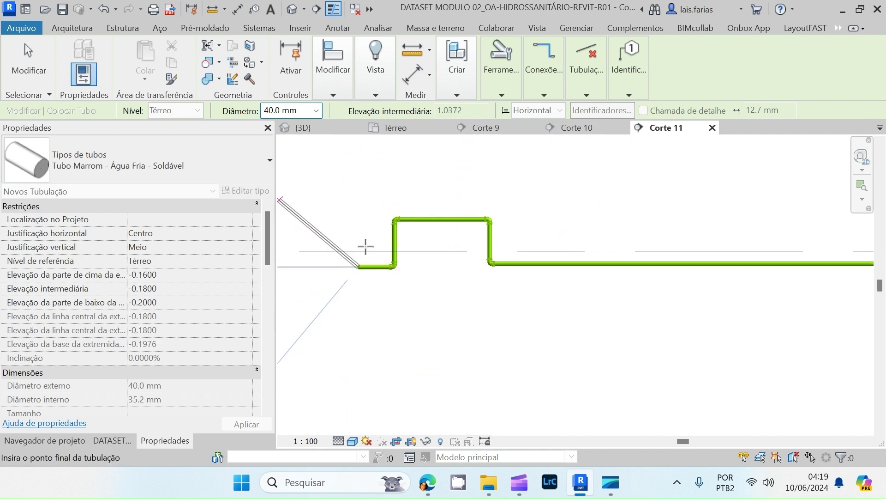
- In the Térreo plan, extend the pipe from the stub's free end with a perpendicular run heading away from the reservoir
click(412, 130)
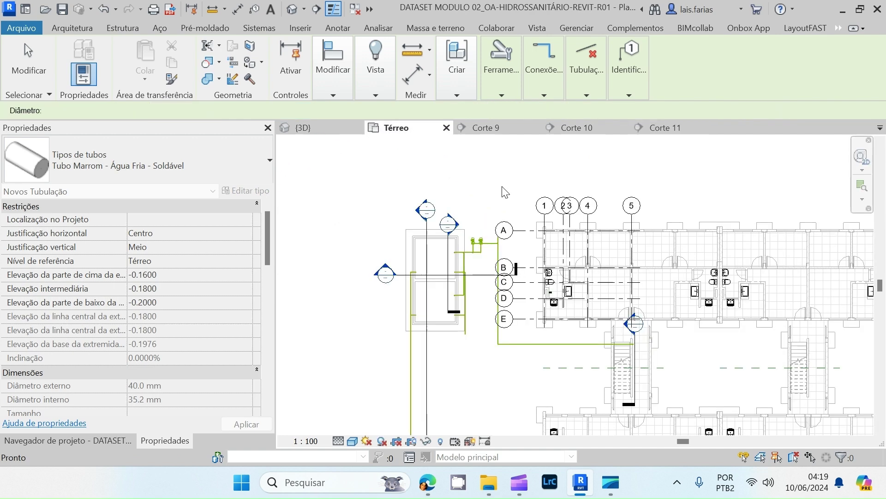
scroll(402, 352, up, 8)
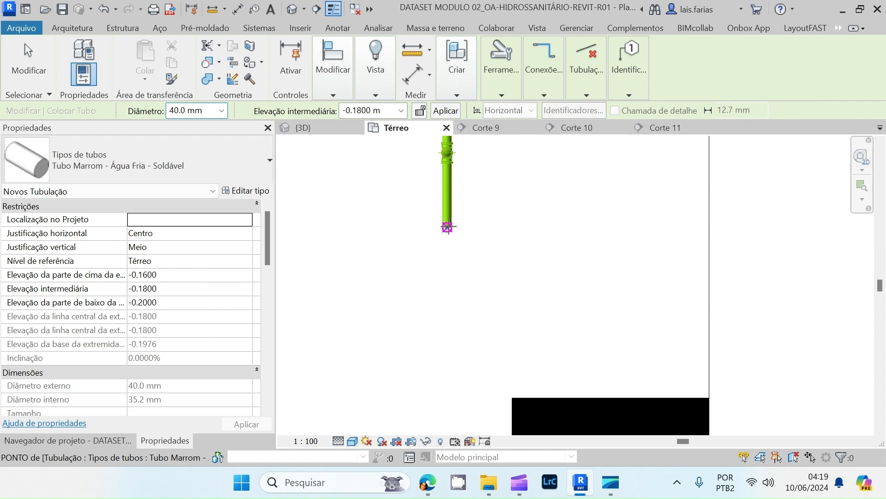
click(448, 227)
scroll(629, 260, down, 3)
click(369, 242)
key(Escape)
key(Escape)
- Insert a Hidrometro-simples com conectores 25x25mm water meter at the midpoint of the raised loop's horizontal pipe
middle_drag(481, 183, 381, 323)
scroll(381, 324, down, 6)
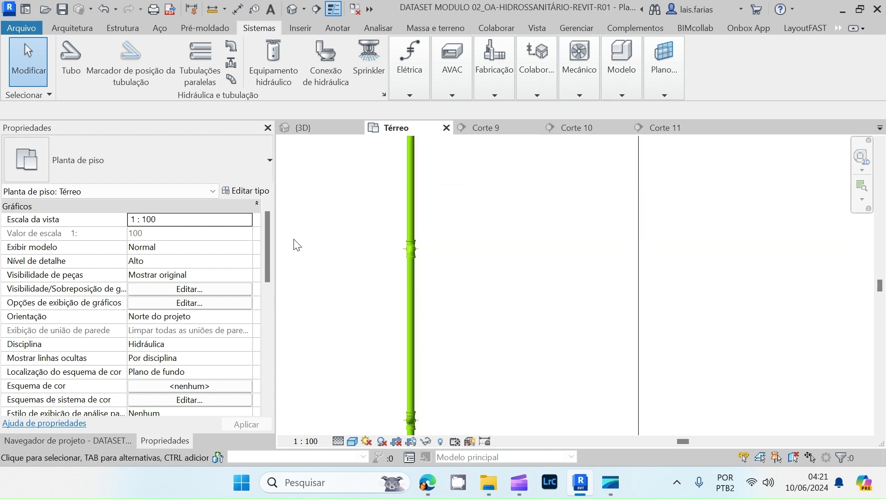
click(231, 63)
click(194, 169)
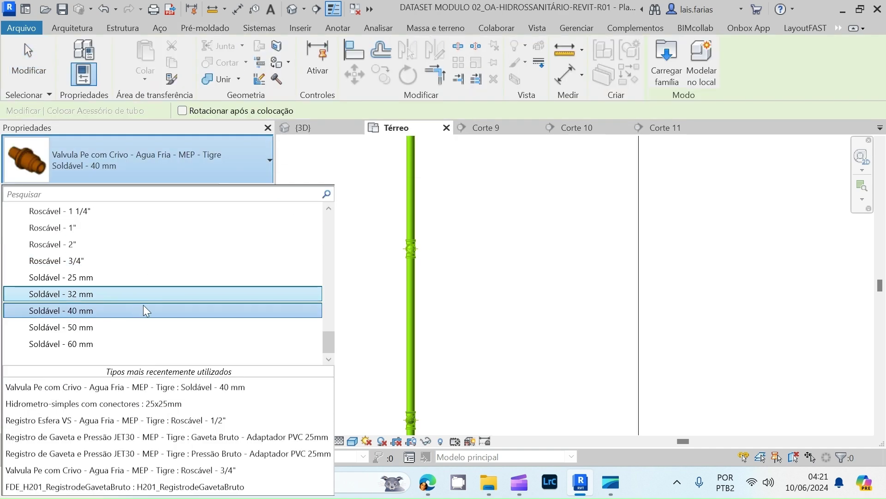
scroll(138, 304, up, 10)
scroll(122, 319, up, 5)
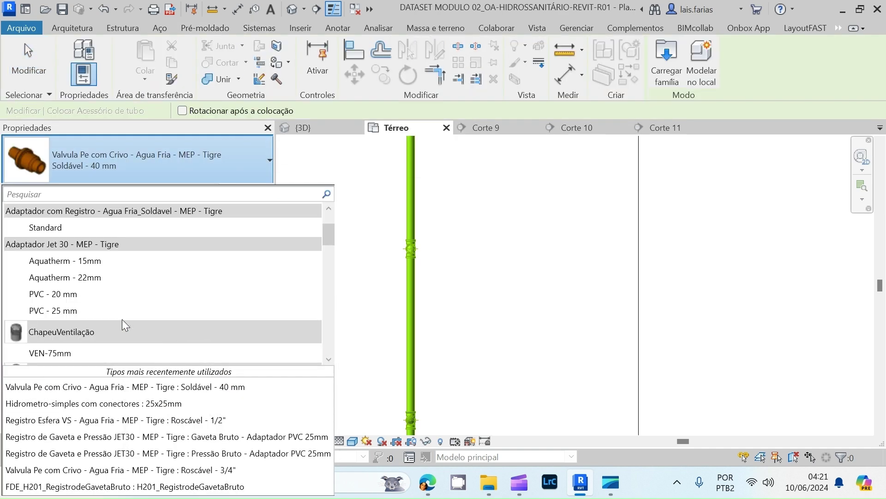
scroll(122, 319, down, 2)
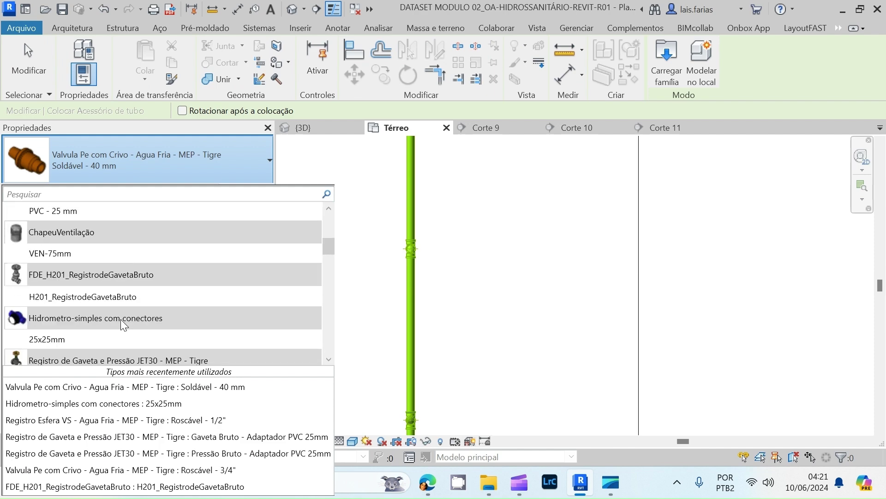
click(43, 339)
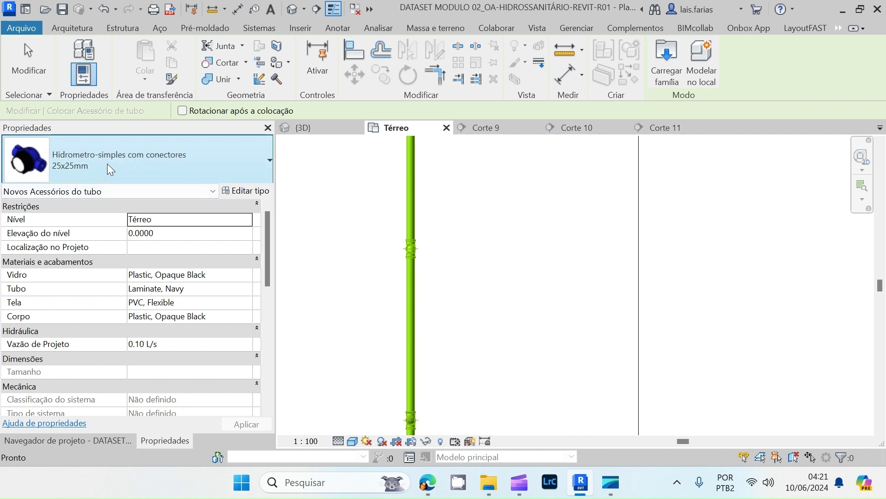
scroll(395, 243, down, 2)
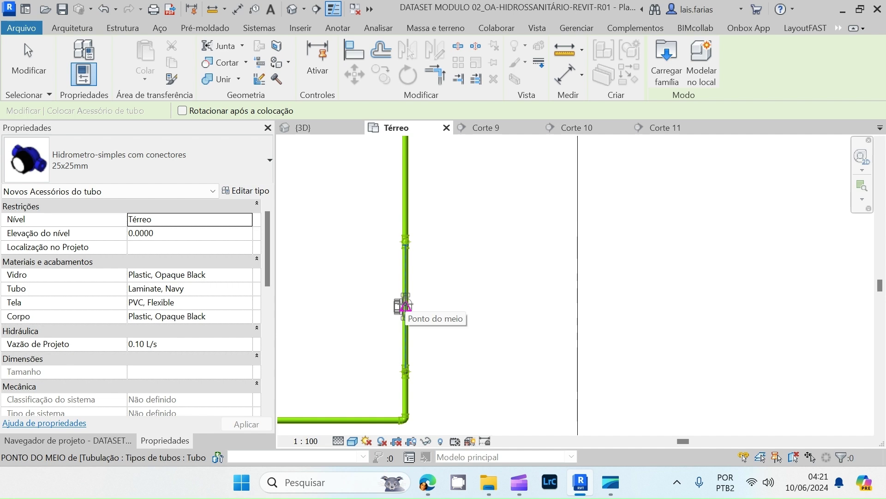
click(405, 306)
scroll(404, 323, up, 2)
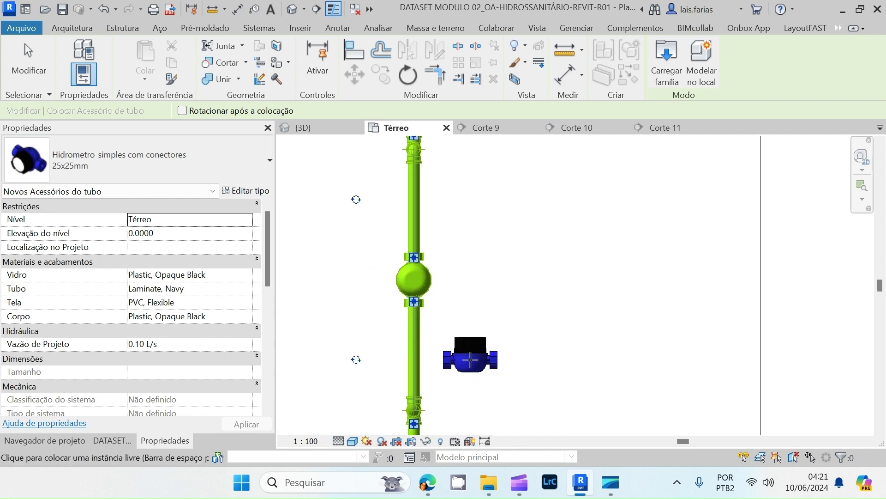
scroll(424, 289, down, 3)
key(Escape)
key(Escape)
- Open the section along the long pipe and rotate the water meter until its dial faces upward
scroll(431, 356, down, 4)
scroll(435, 384, down, 2)
double_click(438, 216)
scroll(436, 238, up, 5)
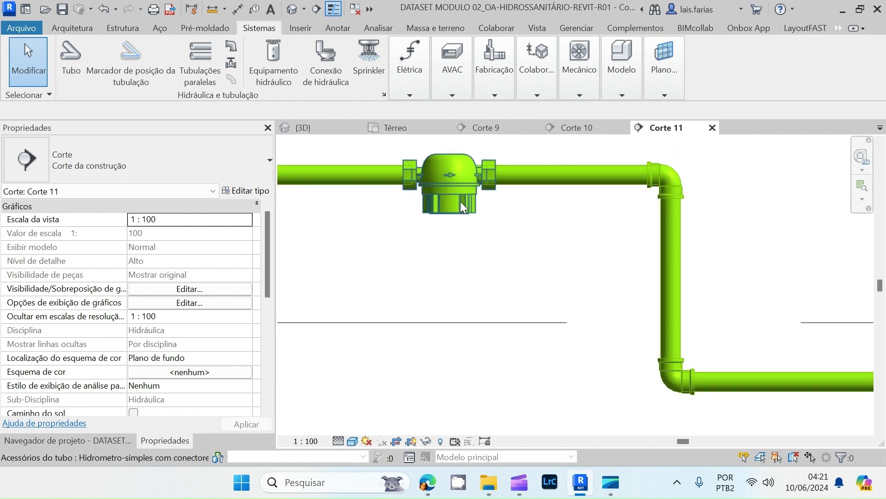
click(461, 203)
scroll(453, 295, down, 1)
click(552, 284)
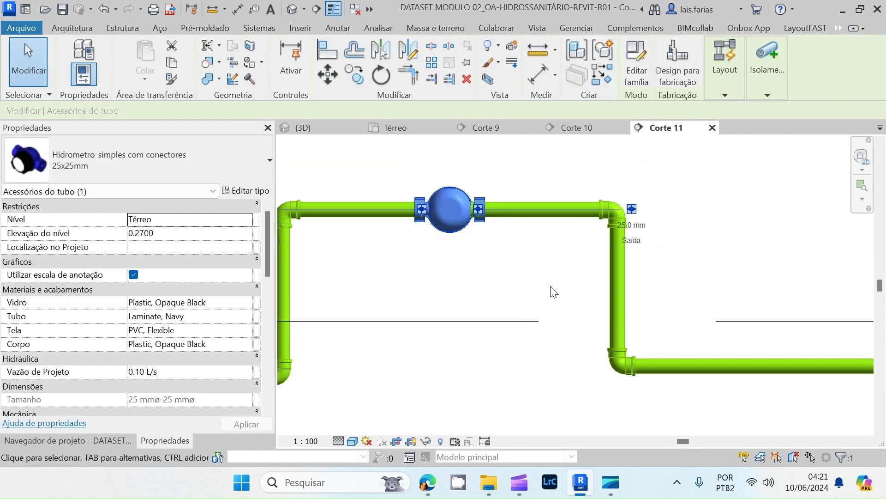
scroll(554, 292, down, 2)
click(546, 197)
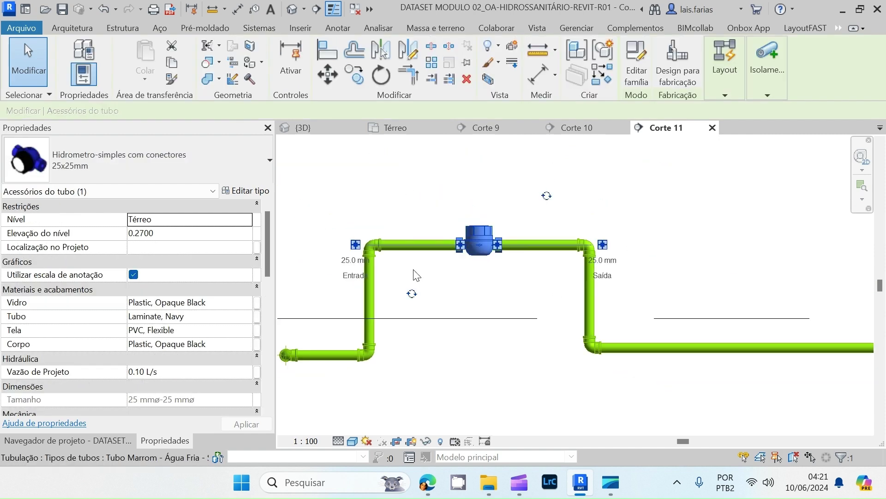
scroll(500, 239, up, 2)
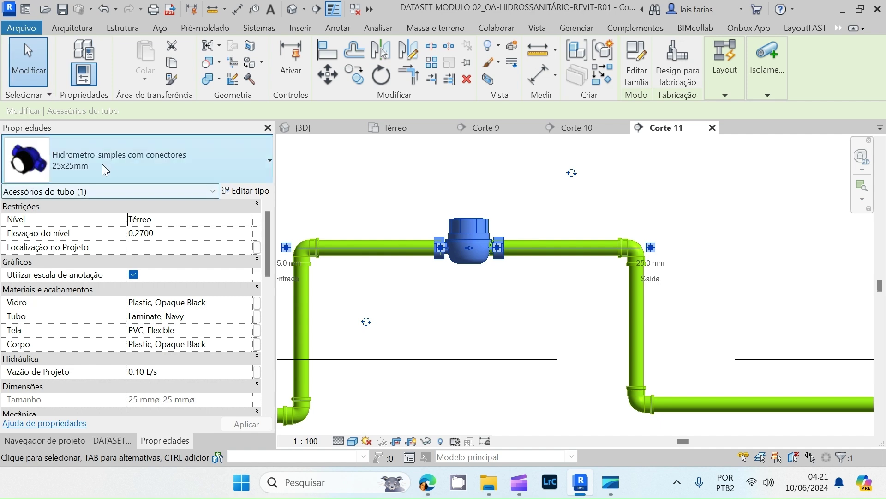
click(367, 187)
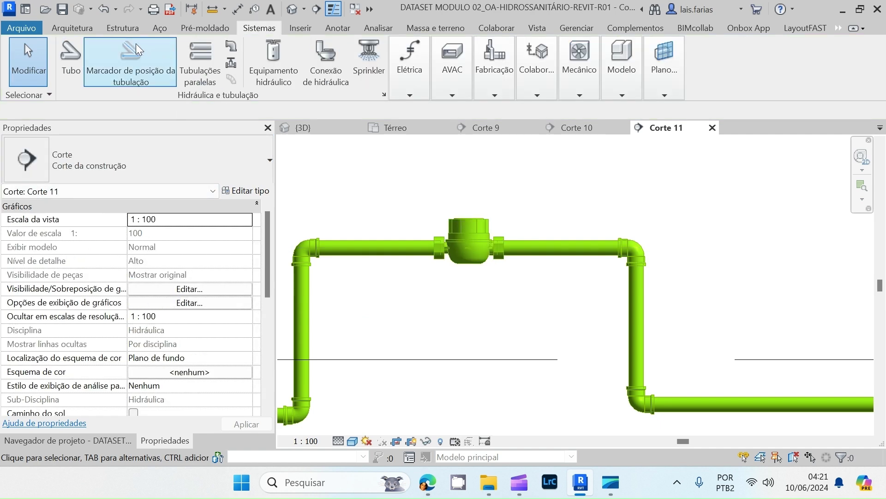
- Insert Registro de Gaveta e Pressão JET30 valves, type Gaveta Bruto - Adaptador PVC 25mm, in the horizontal pipe on both sides of the water meter
click(231, 63)
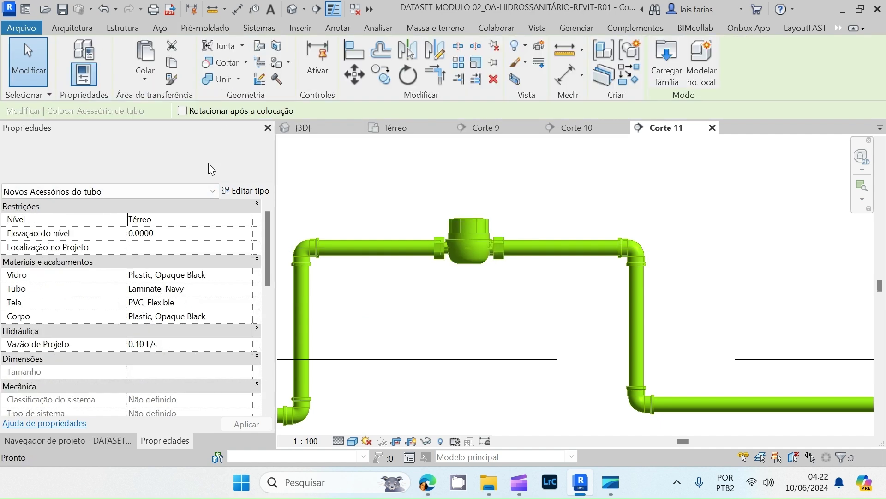
click(205, 169)
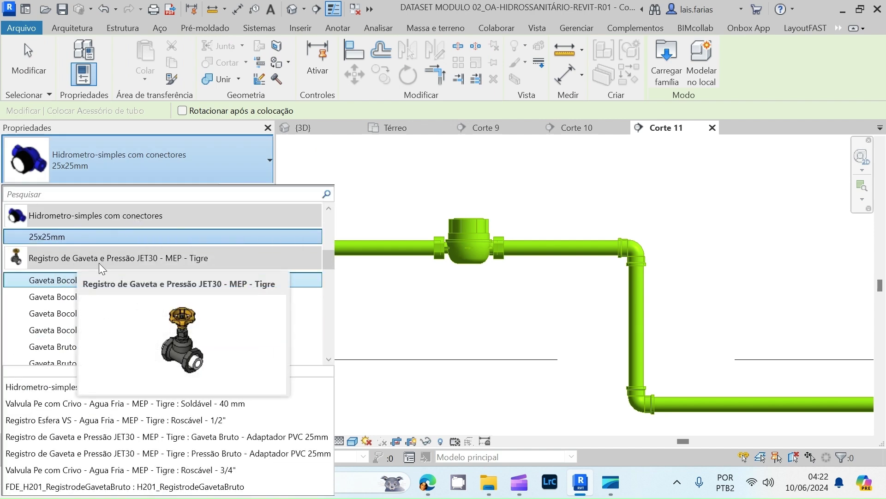
scroll(205, 345, down, 3)
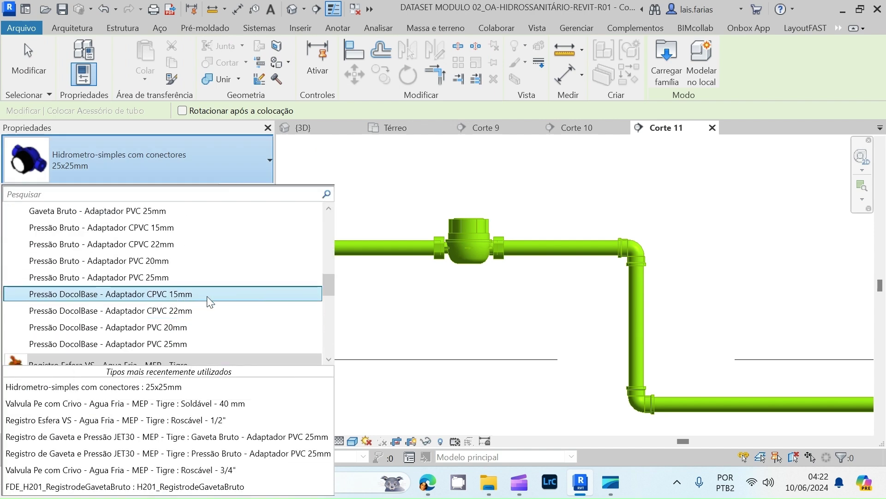
scroll(139, 307, up, 2)
click(138, 310)
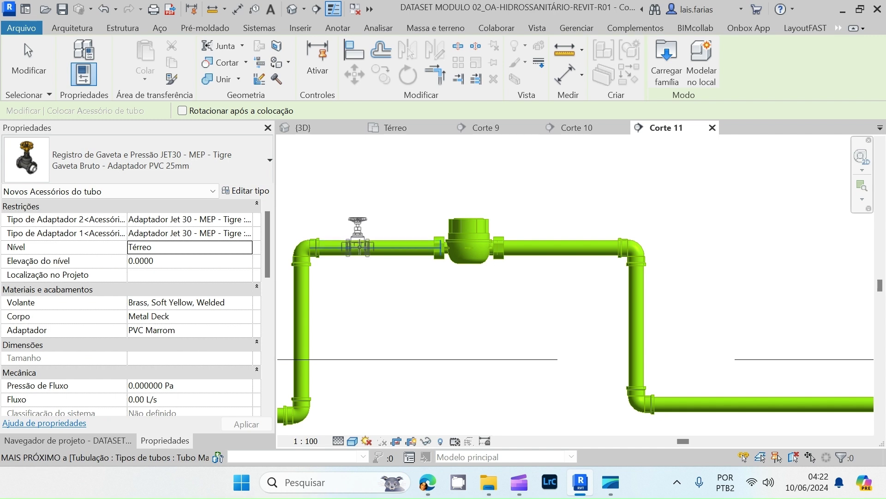
scroll(367, 247, up, 1)
scroll(366, 247, up, 1)
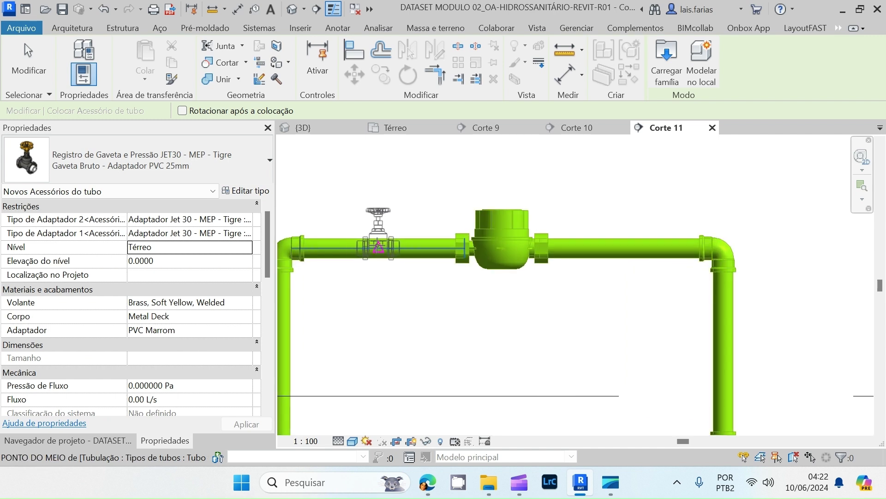
click(377, 245)
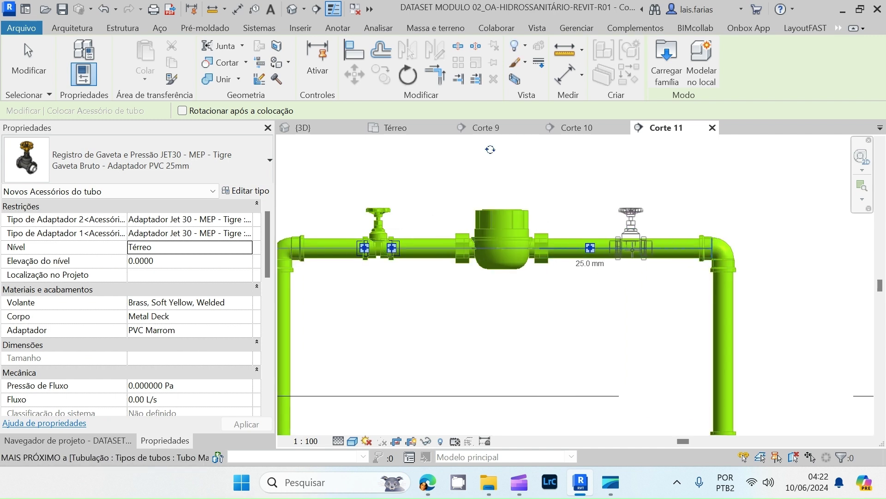
click(626, 248)
- Insert the same gate valve at the midpoint of each of the two vertical drops at the reservoir inlets
scroll(625, 248, down, 5)
scroll(376, 220, up, 3)
scroll(340, 231, up, 1)
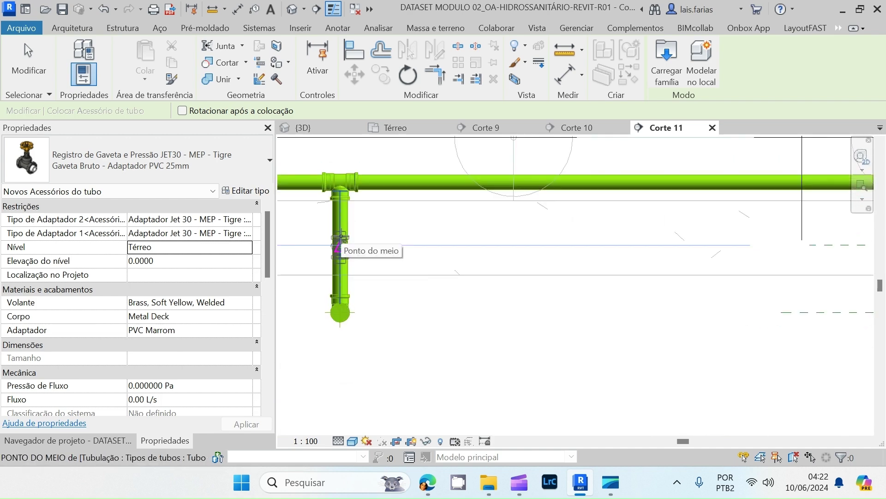
click(339, 249)
scroll(416, 333, up, 3)
scroll(512, 398, down, 5)
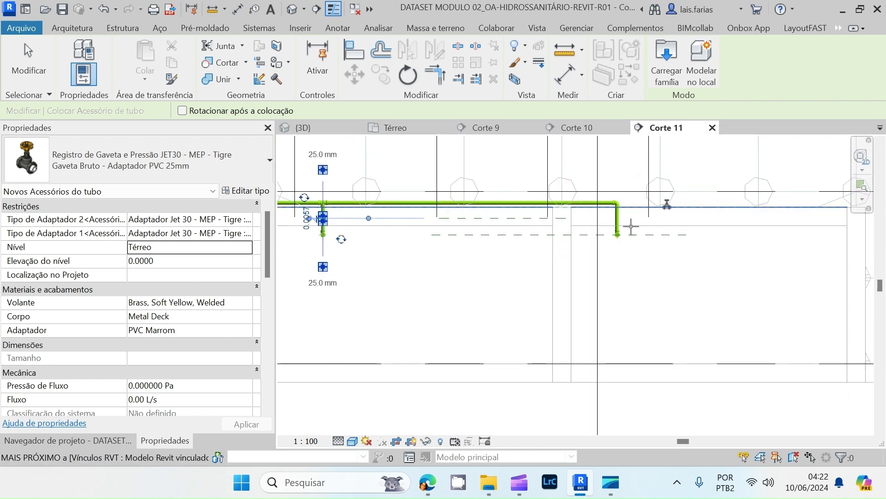
scroll(618, 222, up, 5)
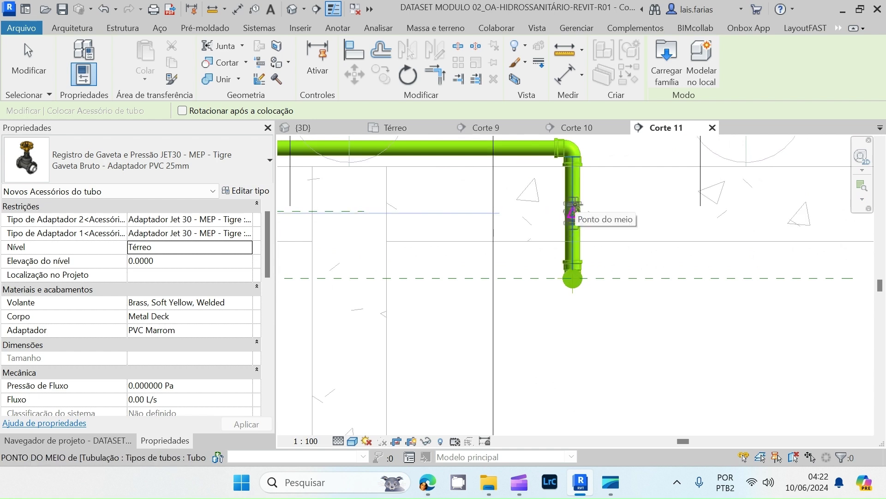
scroll(568, 207, up, 3)
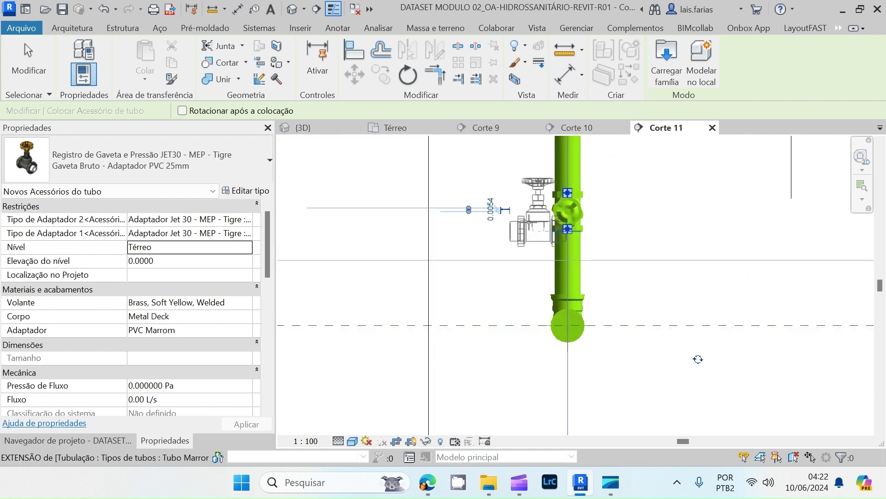
scroll(580, 288, down, 3)
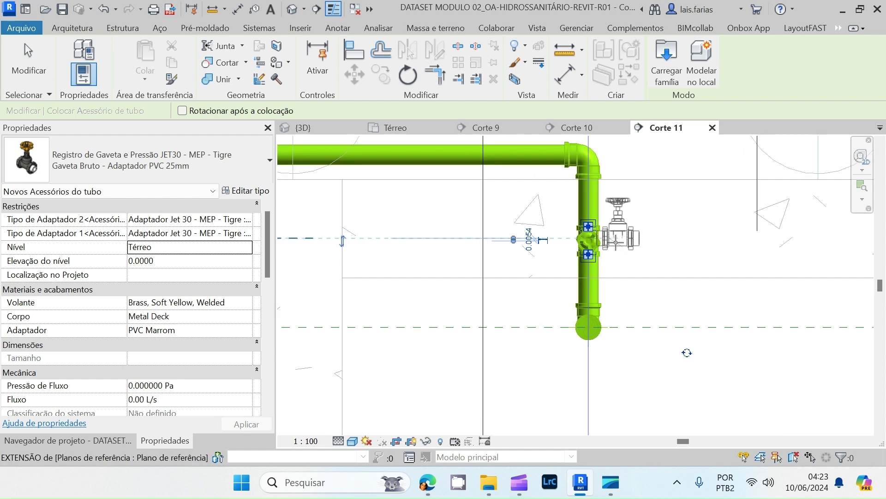
key(Escape)
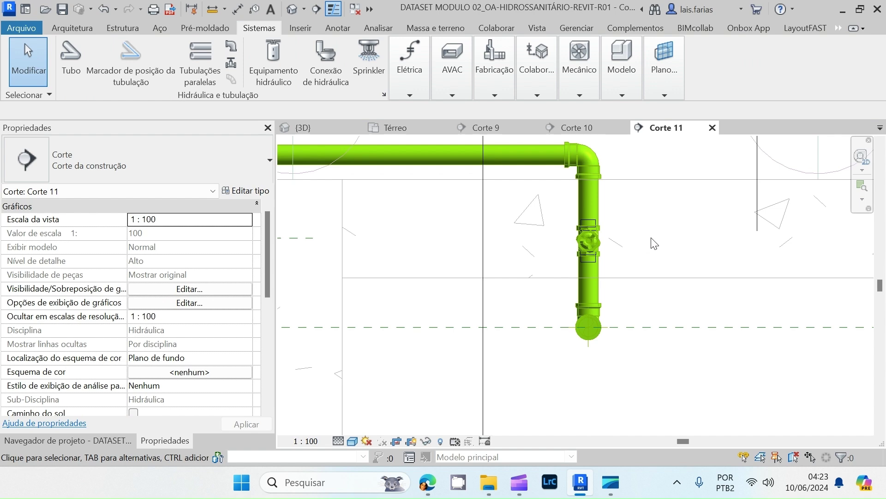
- Rotate the gate valve on the end drop so its handwheel points sideways toward the other drop
scroll(591, 243, up, 2)
click(590, 243)
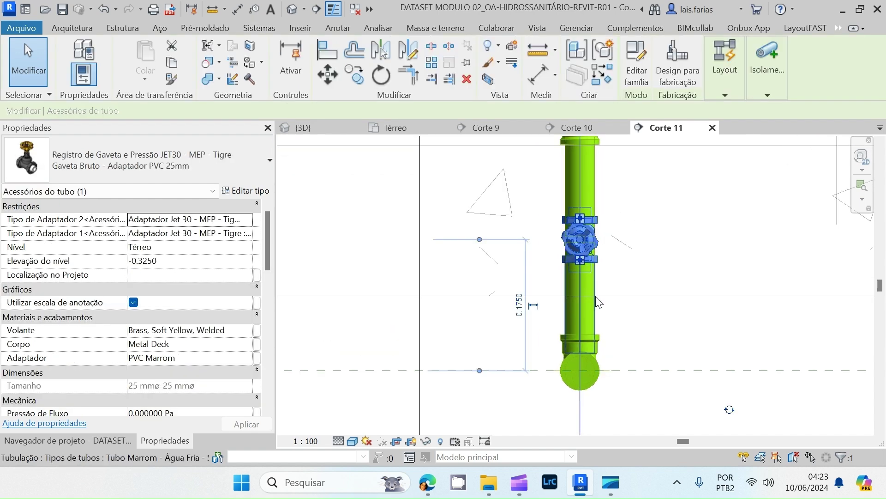
click(729, 411)
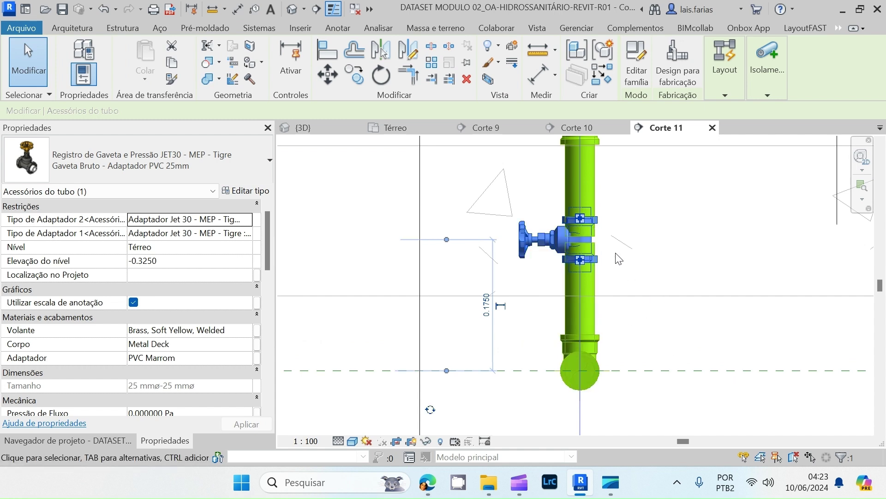
scroll(713, 257, down, 5)
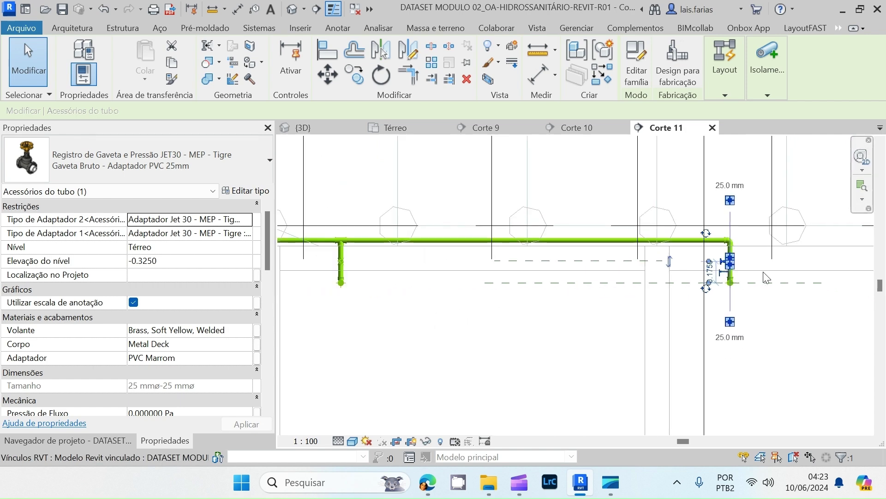
- Rotate the gate valve on the drop below the tee to reorient its handwheel
scroll(392, 252, up, 8)
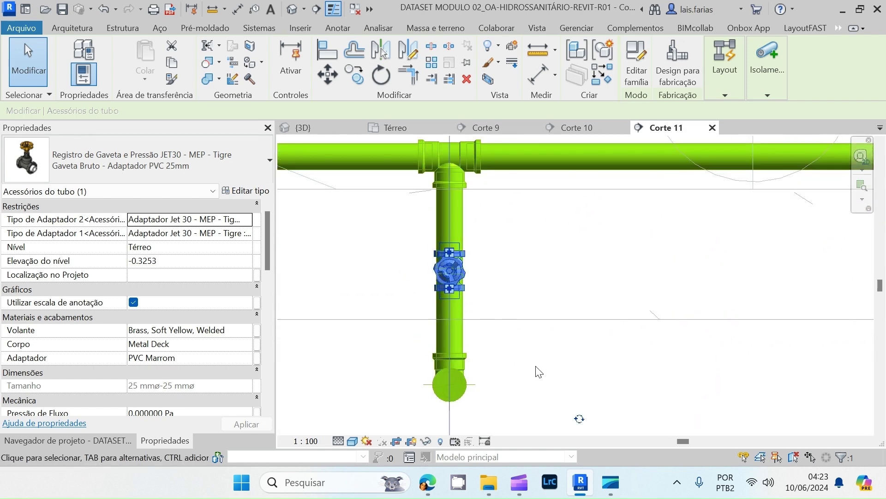
click(579, 419)
- In the Térreo plan, insert the Gaveta Bruto 25mm gate valve at the midpoint of each of the two pumps' suction pipes
click(395, 128)
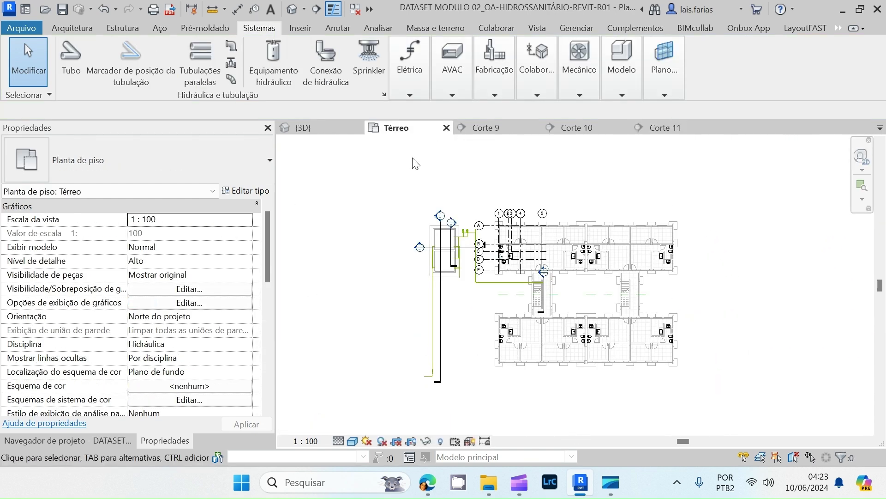
scroll(466, 222, up, 10)
scroll(484, 182, up, 3)
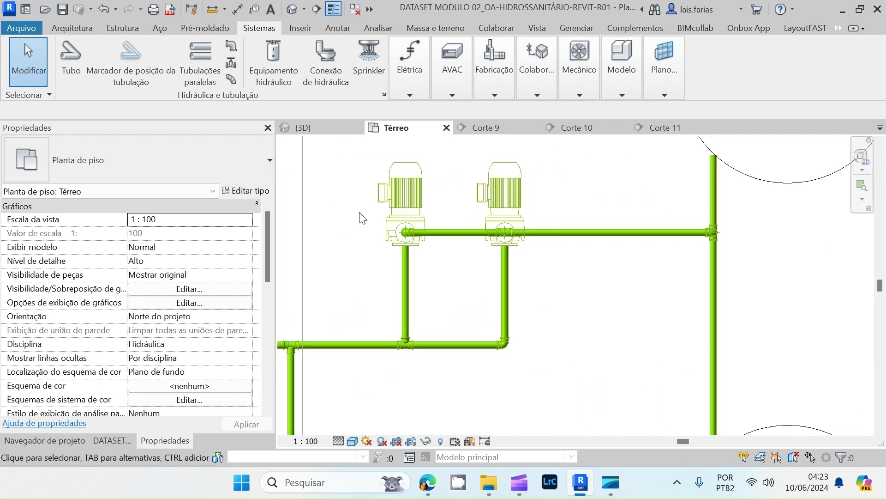
click(234, 67)
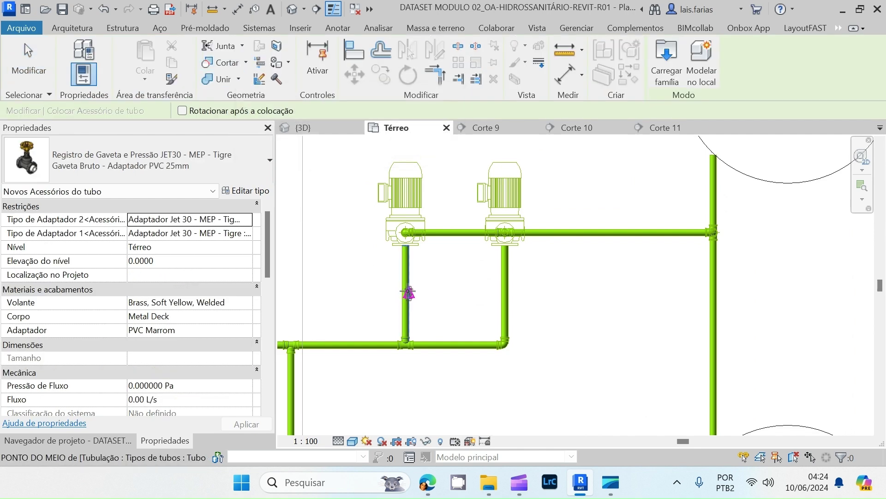
scroll(408, 292, up, 3)
click(479, 307)
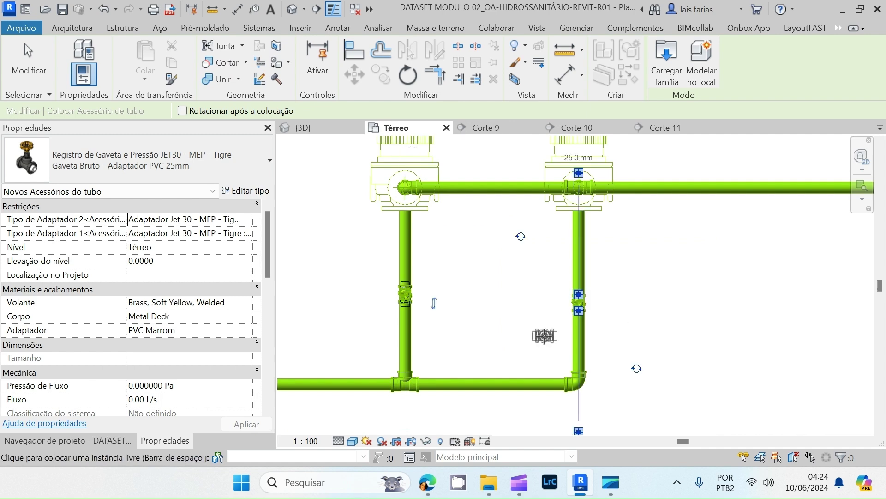
scroll(545, 335, down, 5)
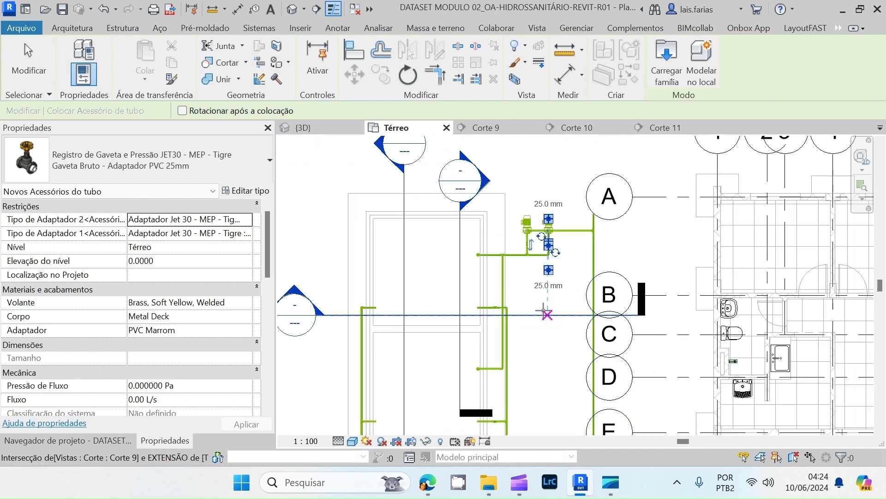
scroll(526, 244, up, 5)
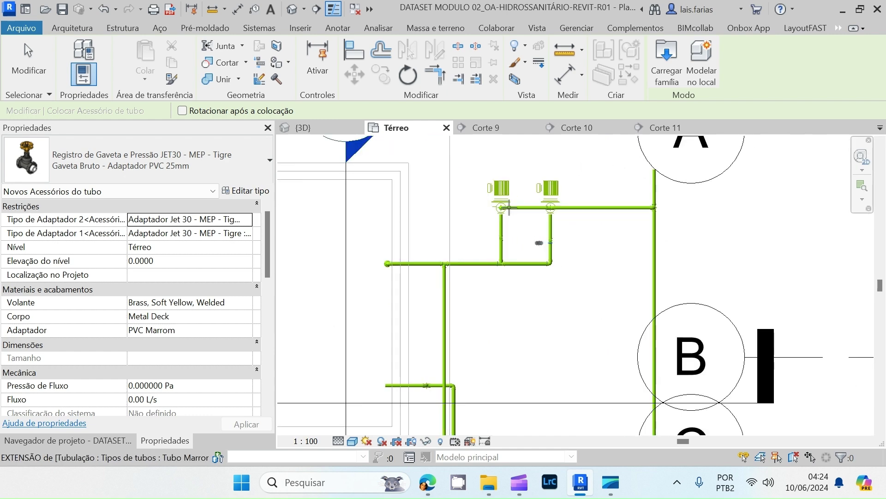
key(Escape)
key(Escape)
scroll(513, 259, down, 2)
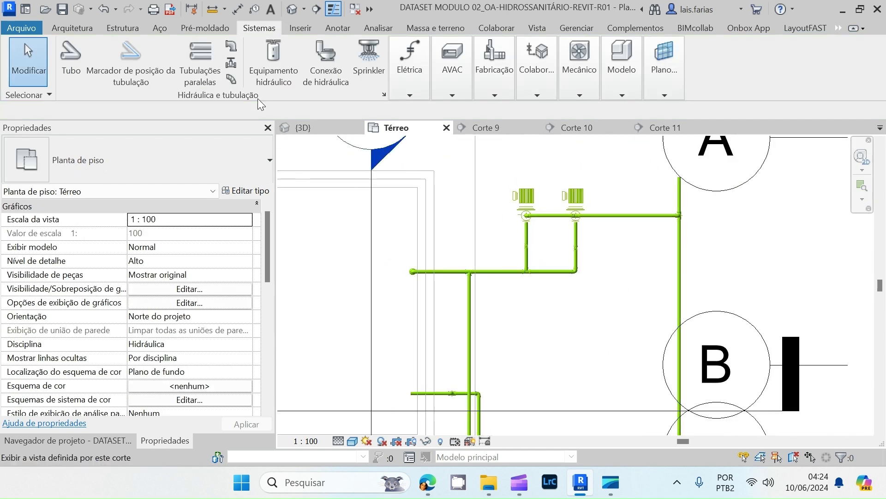
- Draw a building section across the two suction pipes looking toward the pumps and open its view
click(316, 9)
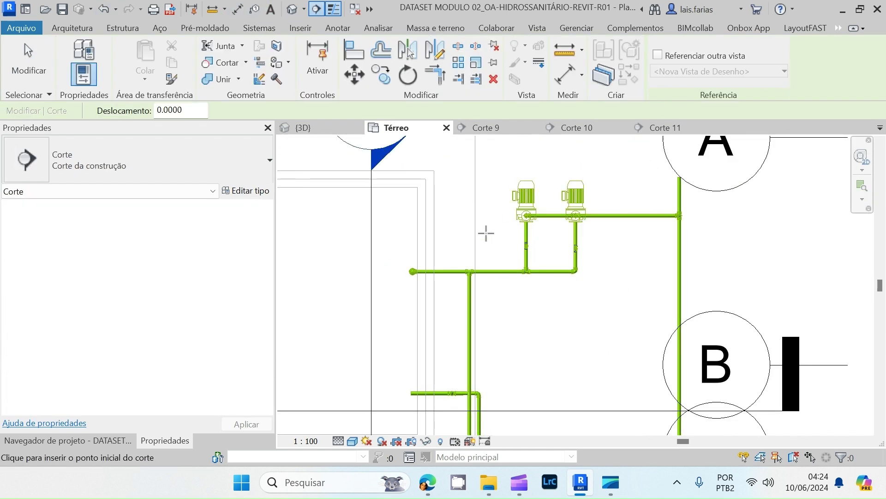
click(485, 233)
click(617, 233)
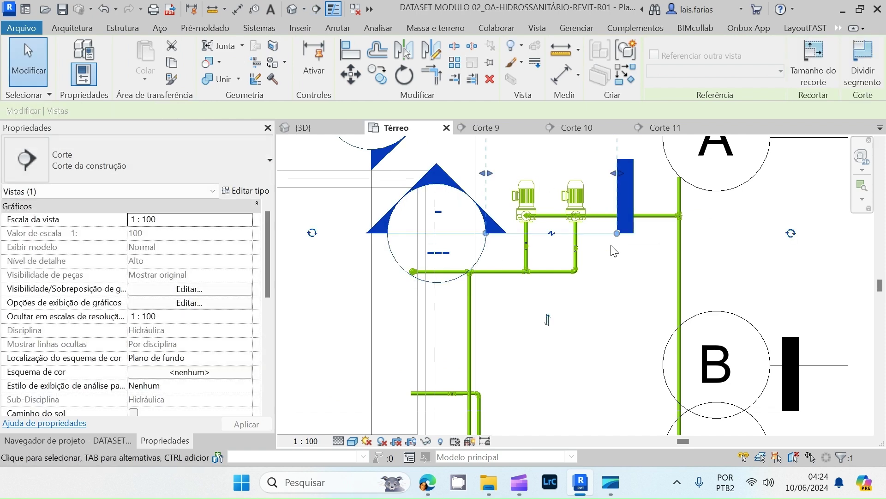
key(Escape)
key(Escape)
scroll(556, 348, down, 1)
double_click(470, 211)
- Insert the same gate valve at the midpoint of each vertical discharge pipe above the two pumps
scroll(526, 277, up, 4)
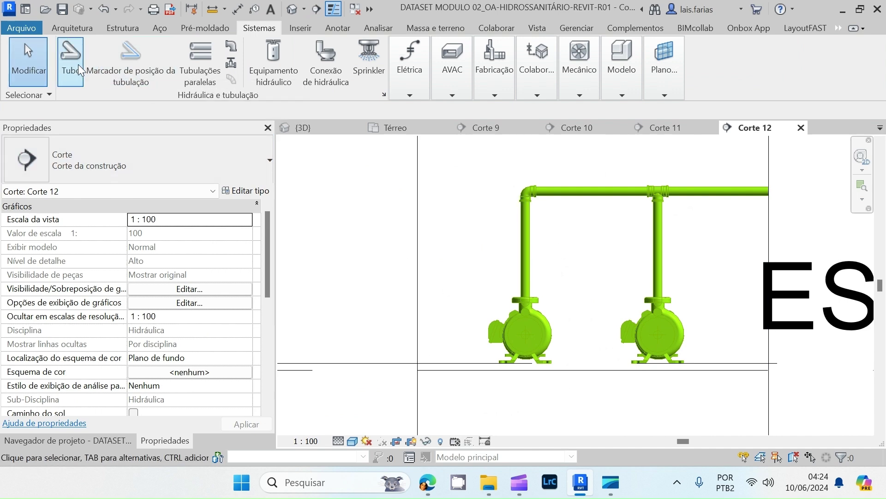
click(231, 62)
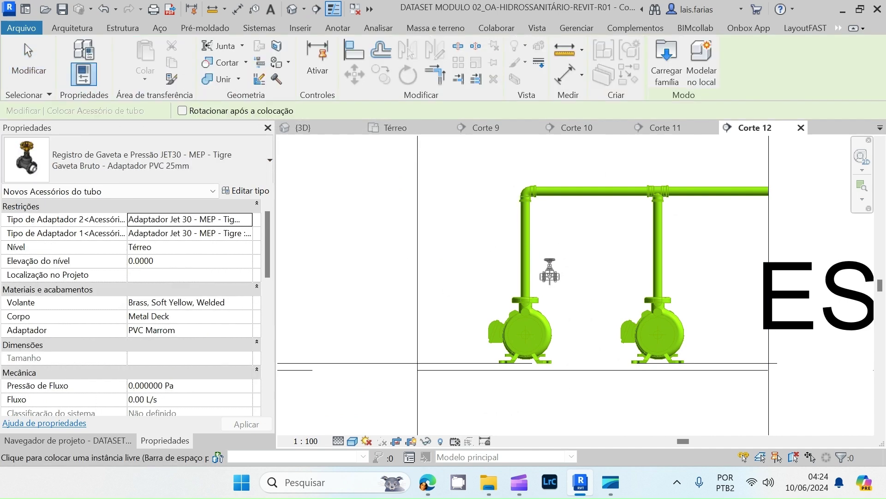
click(525, 250)
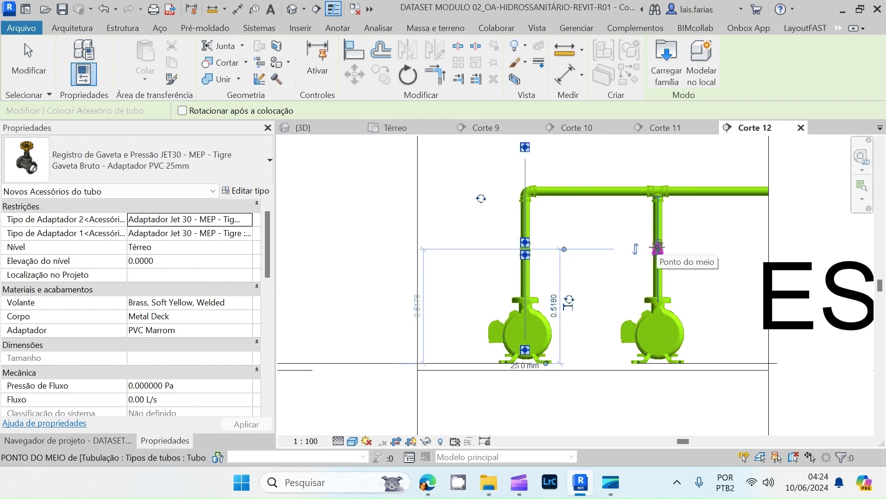
key(Escape)
- In the Térreo plan, temporarily hide the 40 mm pipe covering the reservoir branch near grid B
click(396, 128)
scroll(496, 222, up, 5)
scroll(496, 222, up, 3)
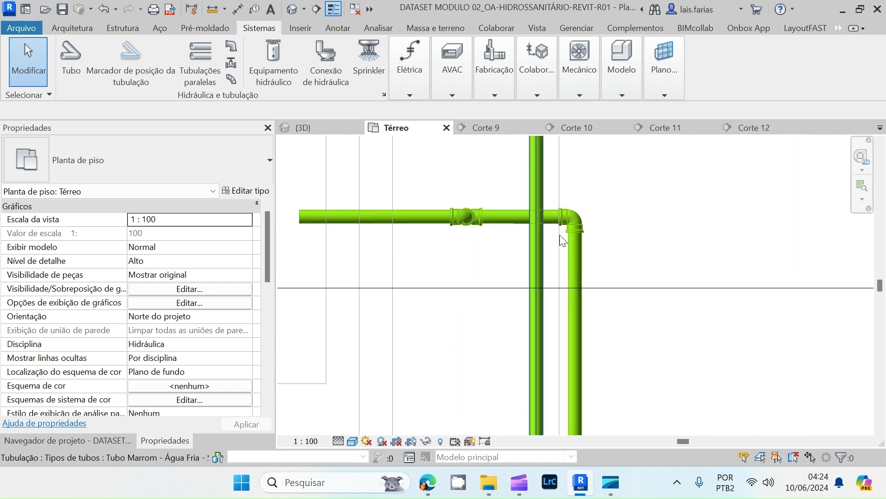
scroll(534, 223, down, 5)
scroll(498, 209, up, 4)
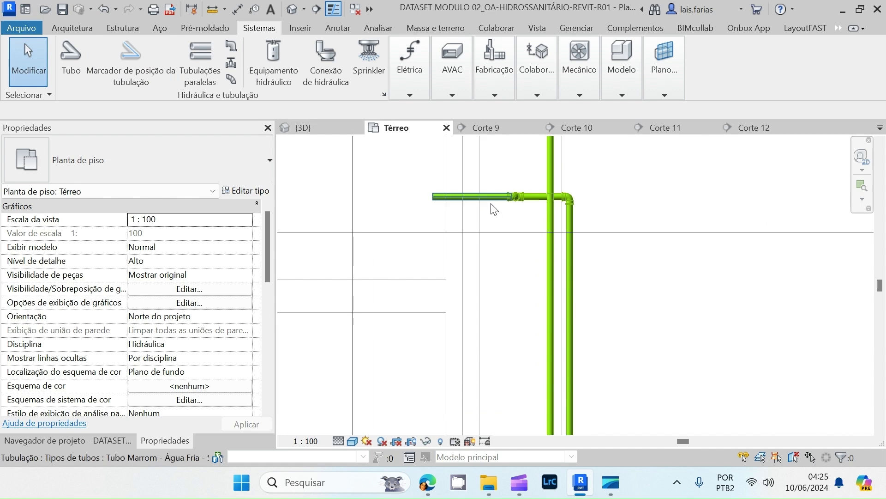
scroll(495, 203, down, 5)
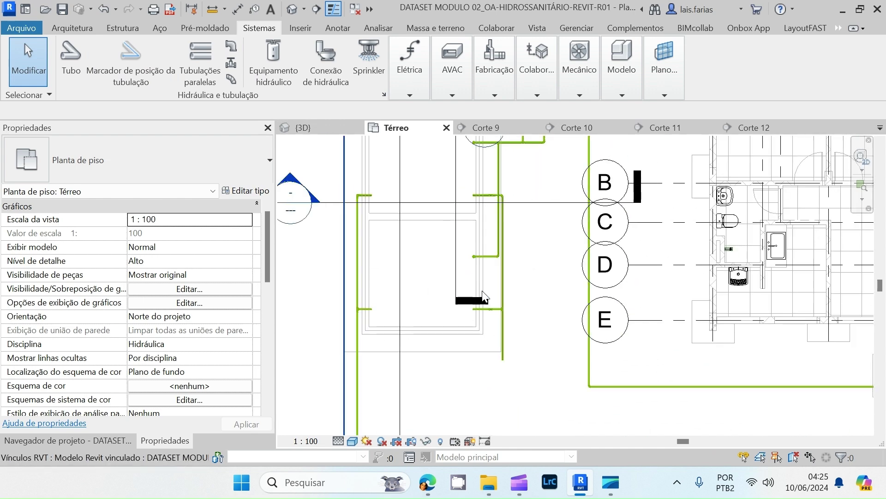
scroll(496, 203, up, 5)
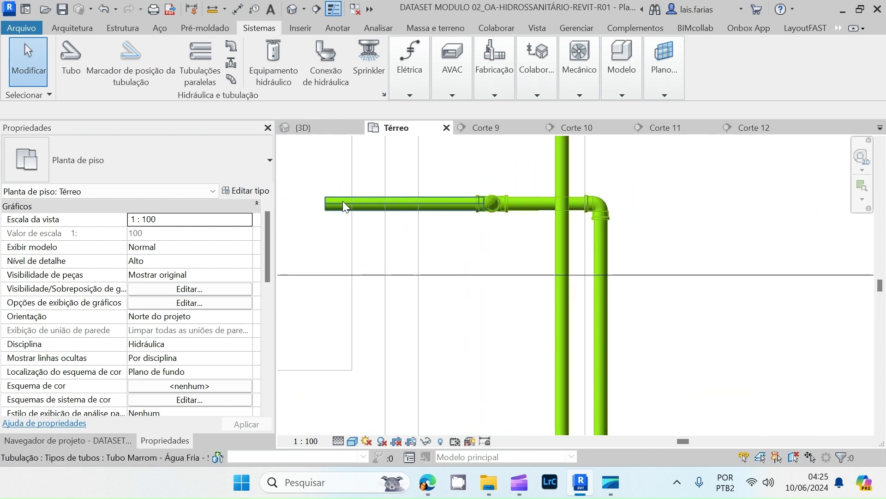
click(393, 205)
scroll(475, 240, up, 4)
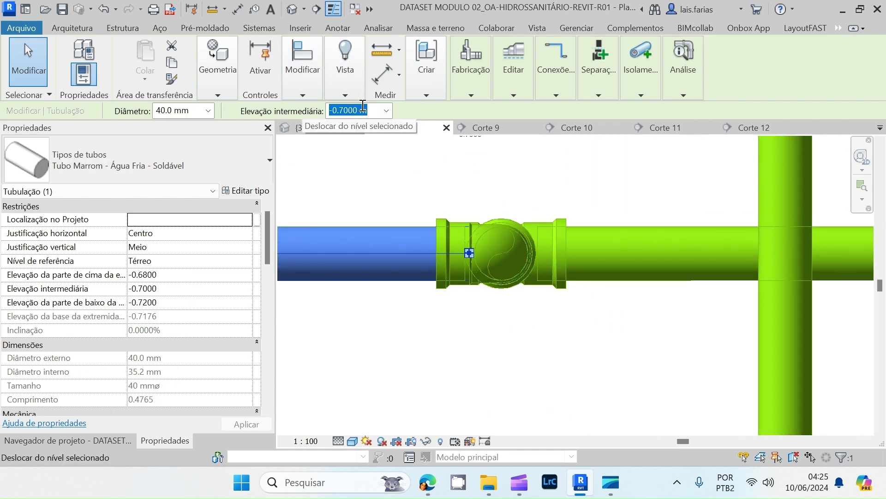
click(426, 442)
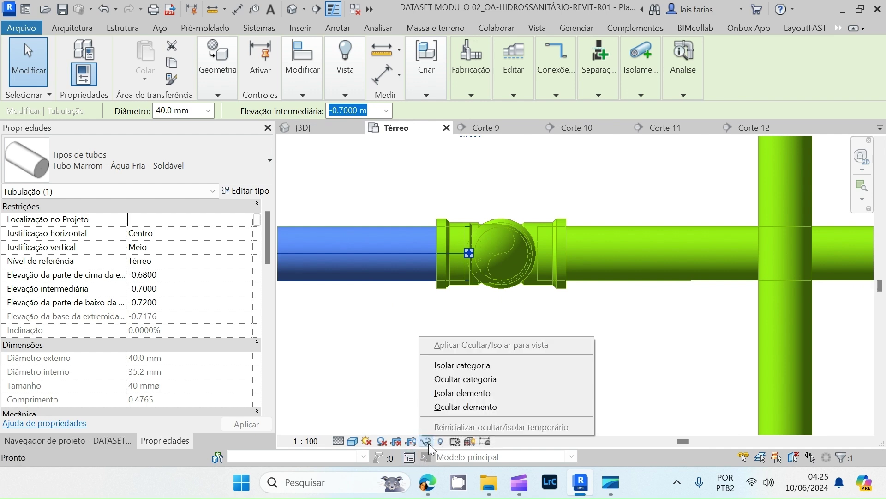
click(451, 408)
scroll(420, 211, down, 2)
scroll(575, 228, down, 3)
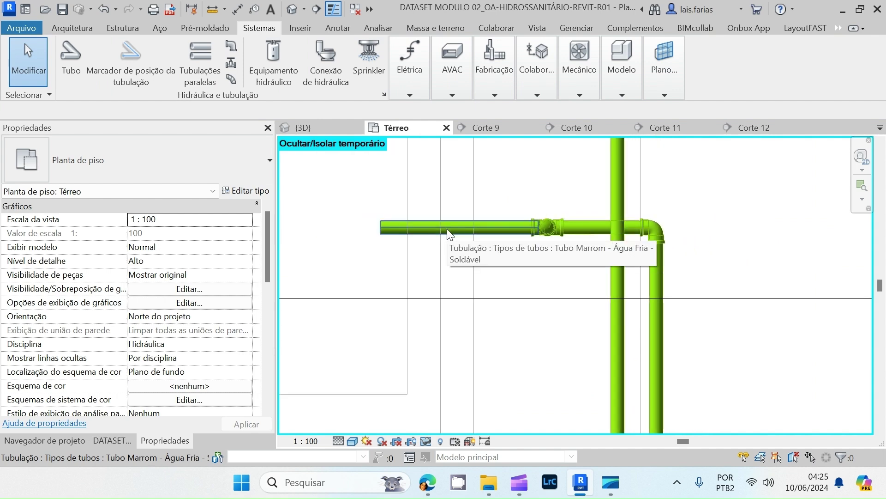
- Temporarily hide the 40 mm pipe covering the second reservoir branch near grid E
scroll(485, 173, down, 5)
scroll(516, 199, down, 2)
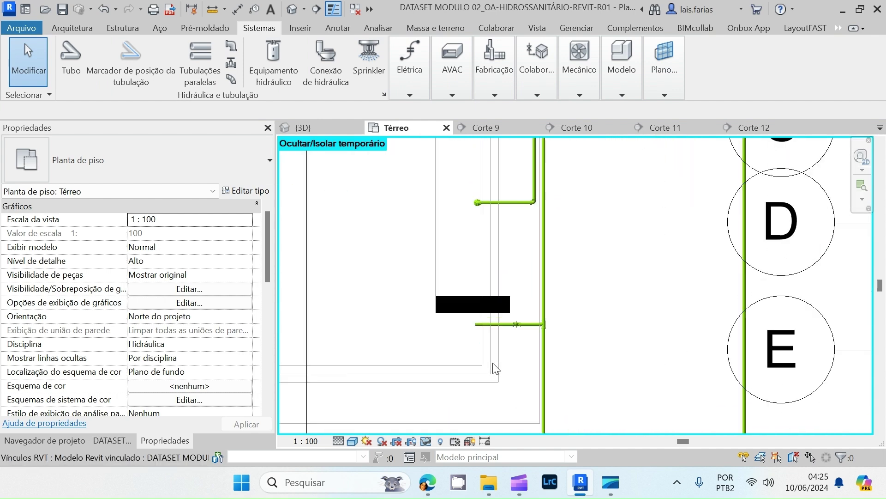
scroll(510, 305, up, 8)
scroll(508, 278, up, 3)
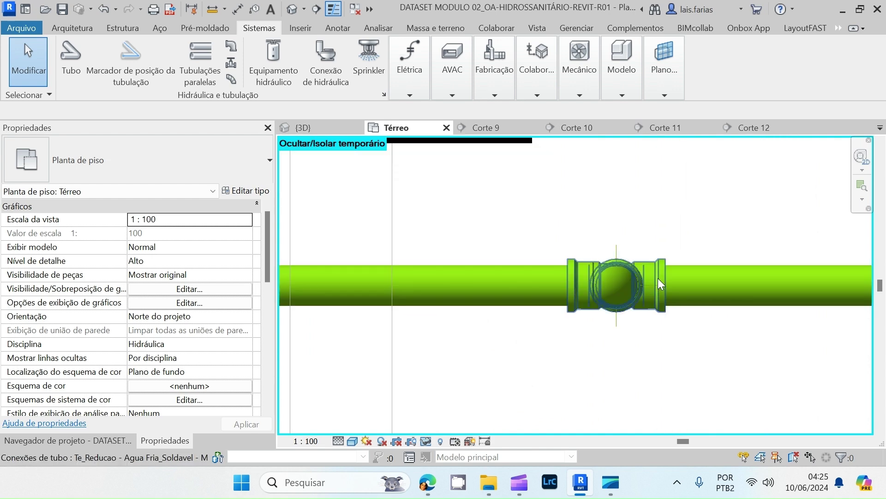
click(508, 281)
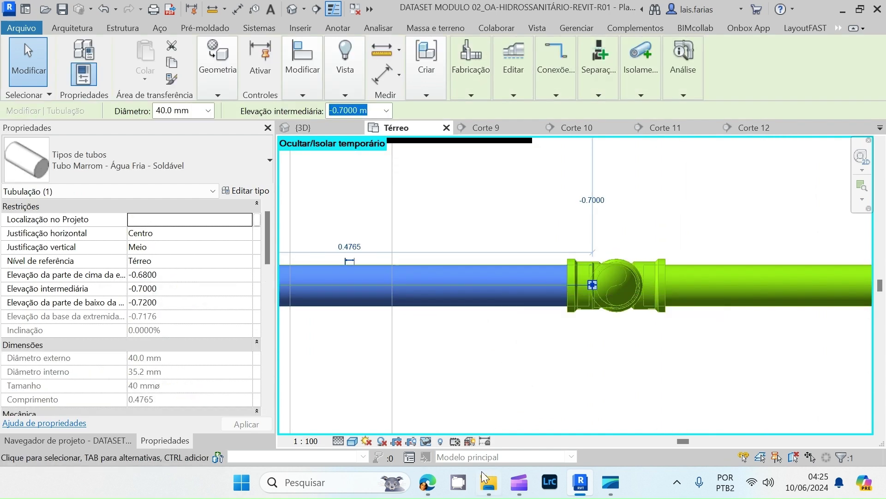
click(426, 441)
click(450, 408)
scroll(569, 350, down, 2)
scroll(572, 354, down, 3)
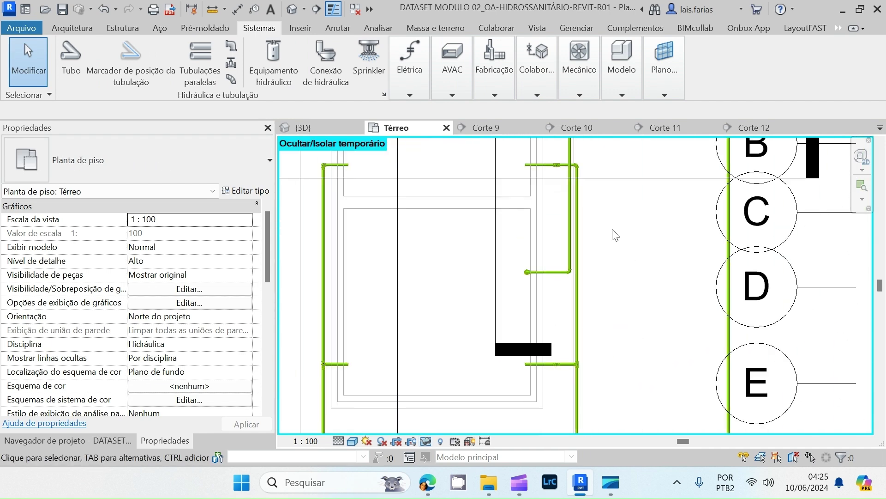
- Insert the gate valve beside the reducing tee in each of the two uncovered lower branch pipes near grids B and E
click(231, 62)
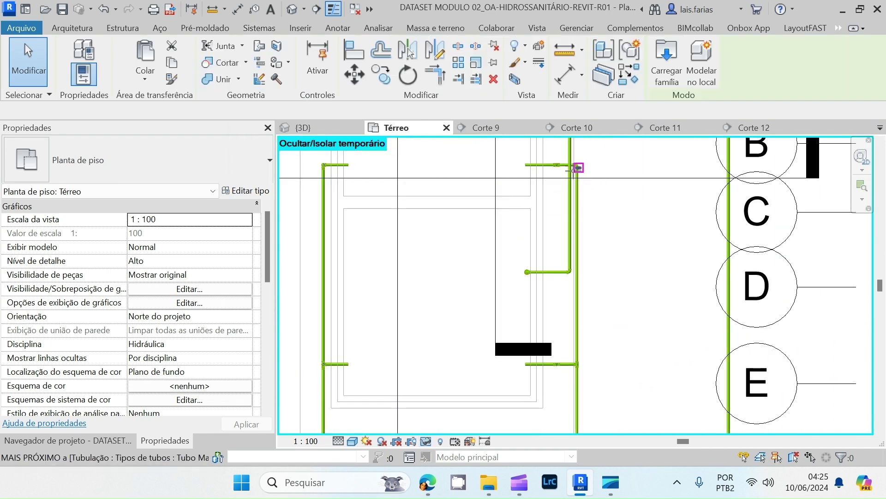
scroll(530, 177, up, 8)
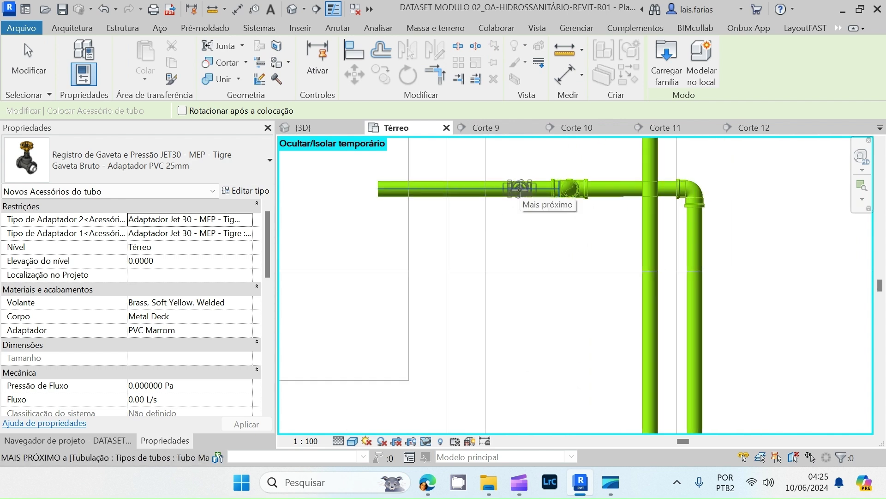
scroll(520, 188, down, 5)
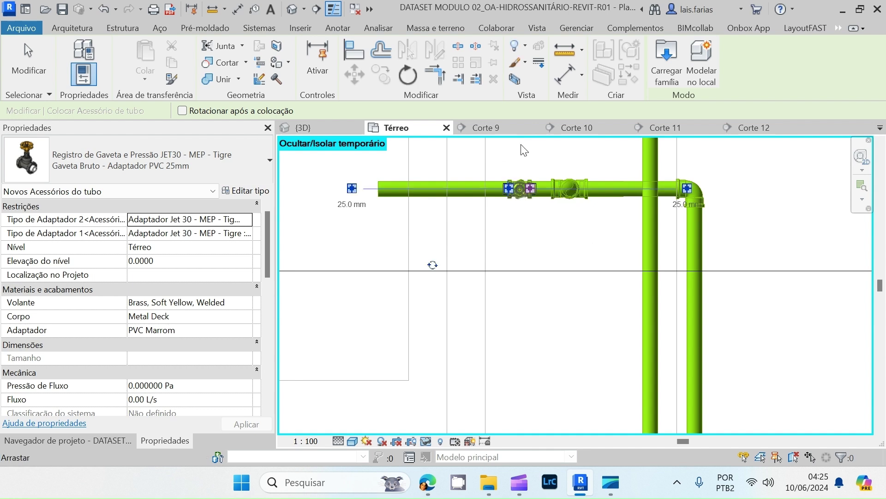
scroll(524, 393, up, 5)
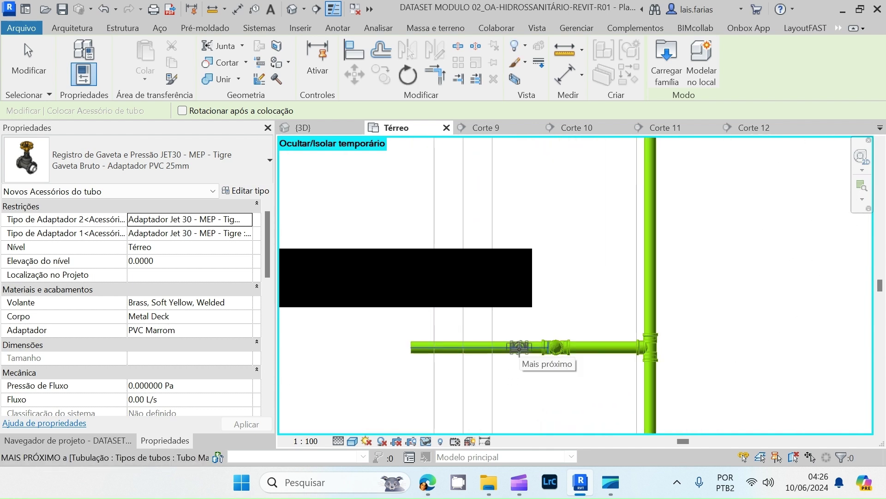
click(515, 396)
scroll(514, 395, down, 5)
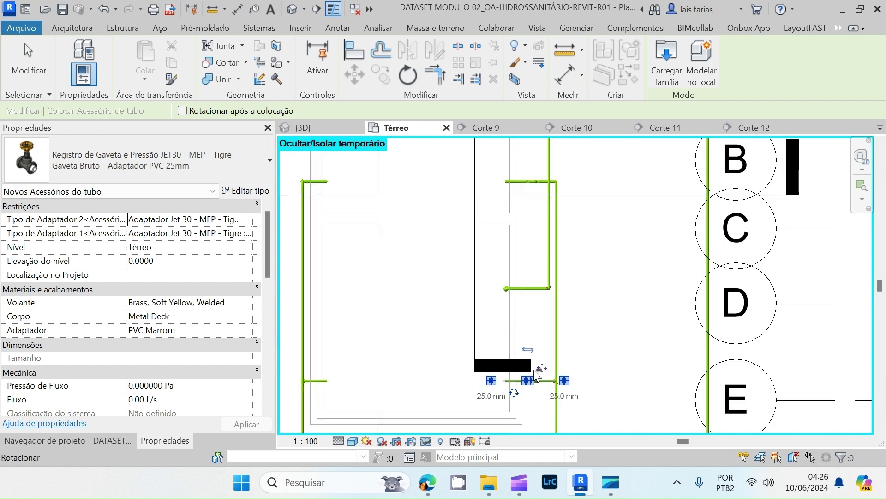
- Reset the temporary hide/isolate in the Térreo plan and end the valve placement
click(426, 441)
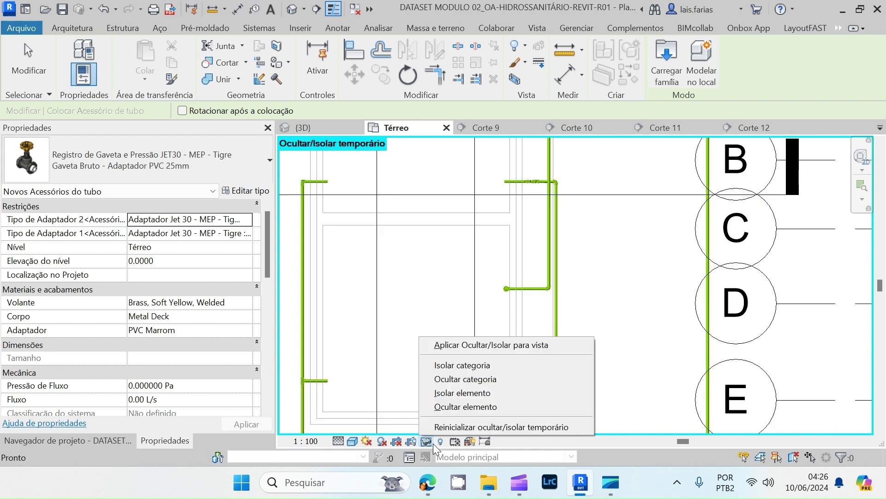
click(453, 428)
scroll(538, 409, up, 4)
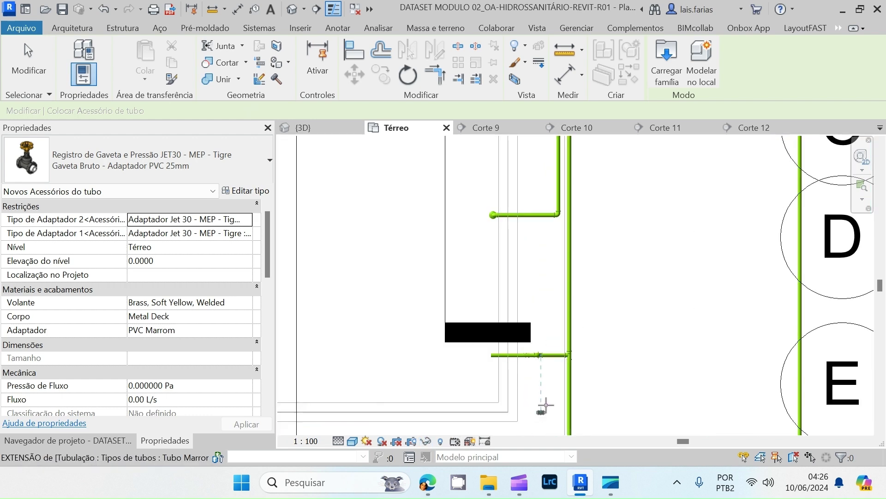
key(Escape)
key(Escape)
- Move the Corte 10 section line down the plan so that it extends past the reservoir branch near grid E
scroll(547, 368, down, 5)
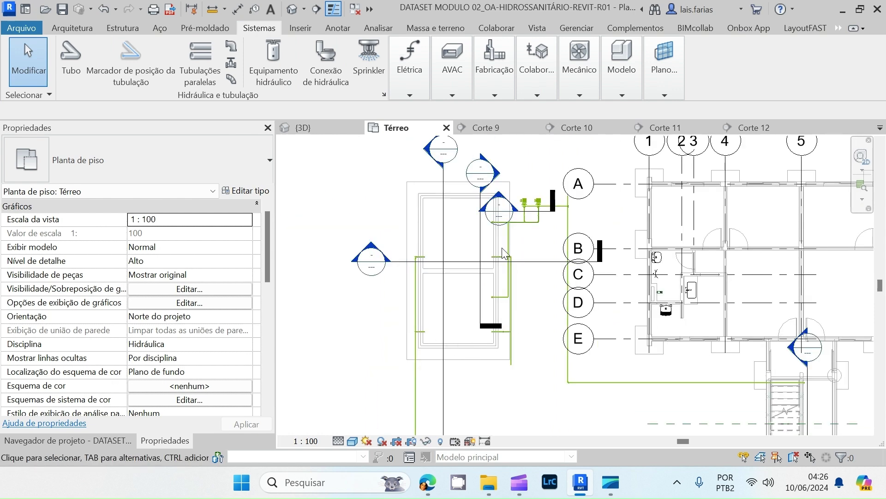
click(478, 234)
drag(480, 308, 477, 330)
click(533, 252)
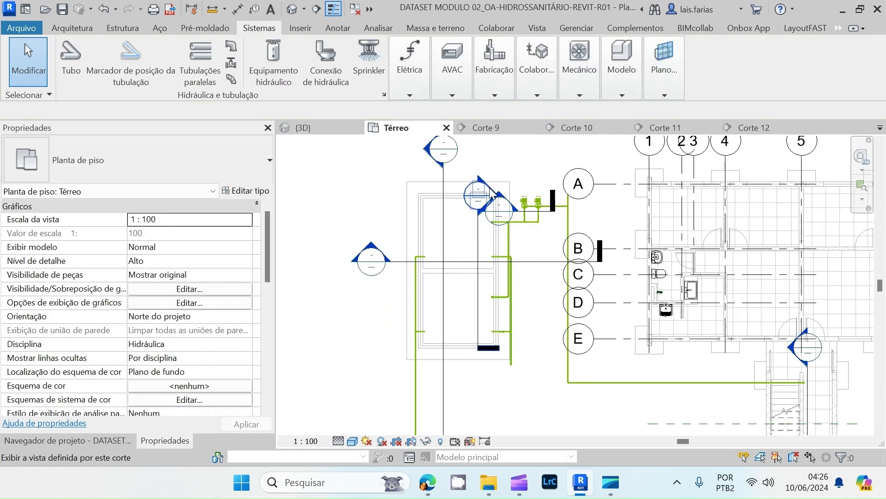
- Open the Corte 10 section to examine the gate valve on the reservoir branch, and return to the Térreo plan
scroll(491, 197, up, 5)
double_click(502, 199)
scroll(571, 230, down, 3)
scroll(508, 330, up, 4)
scroll(507, 330, up, 5)
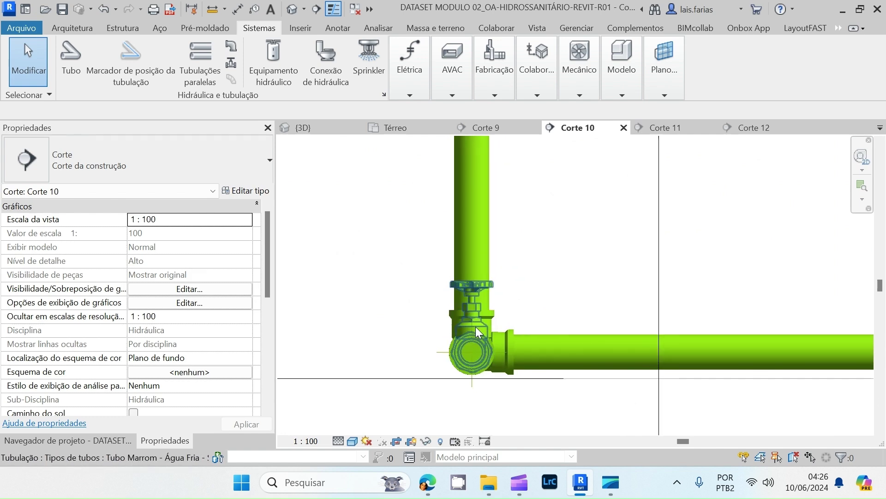
scroll(393, 323, down, 6)
click(406, 130)
scroll(497, 240, down, 6)
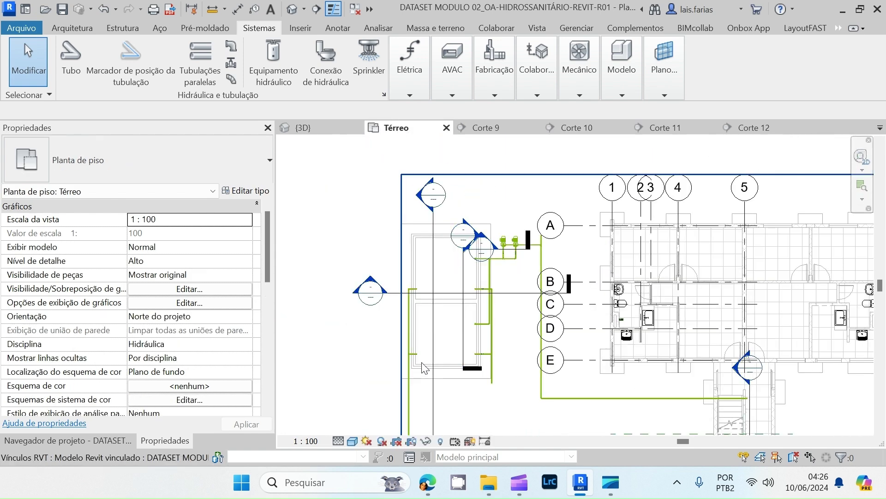
- Open the Corte 8 section from its mark near grids 5 and E at the stair
scroll(462, 323, down, 4)
scroll(559, 337, up, 5)
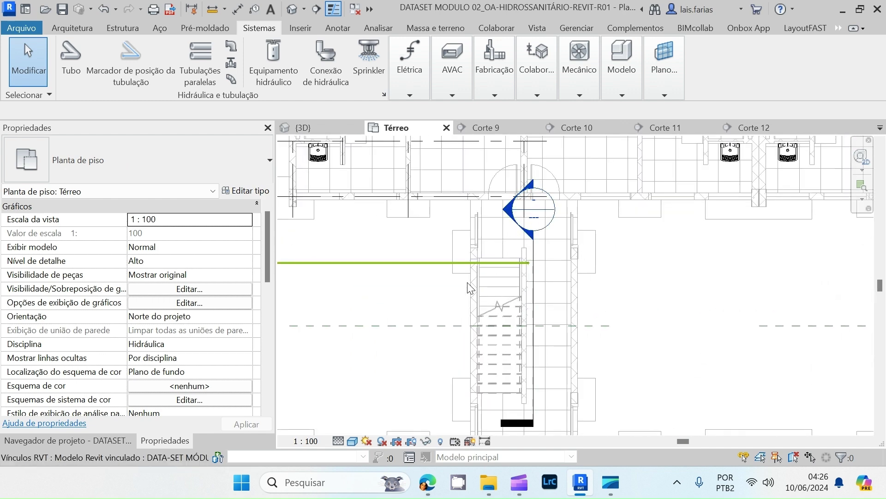
scroll(478, 373, down, 2)
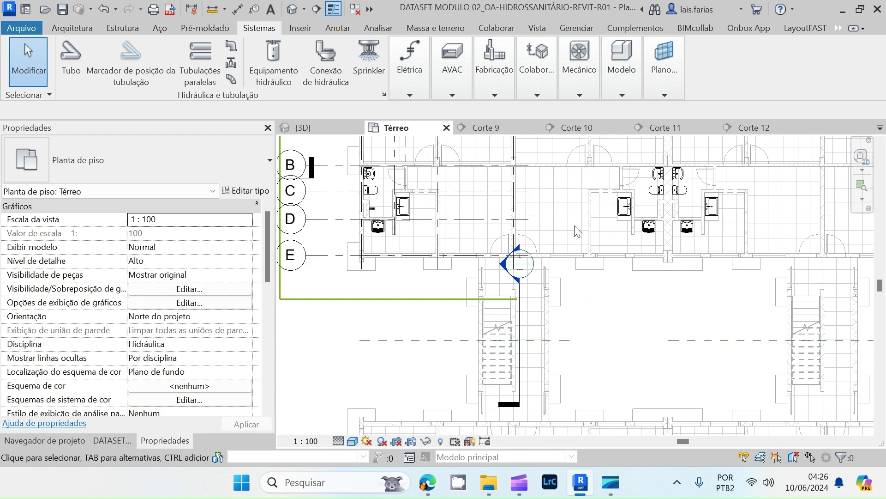
double_click(504, 268)
scroll(576, 284, up, 5)
scroll(577, 295, up, 4)
scroll(600, 323, down, 2)
scroll(600, 194, up, 4)
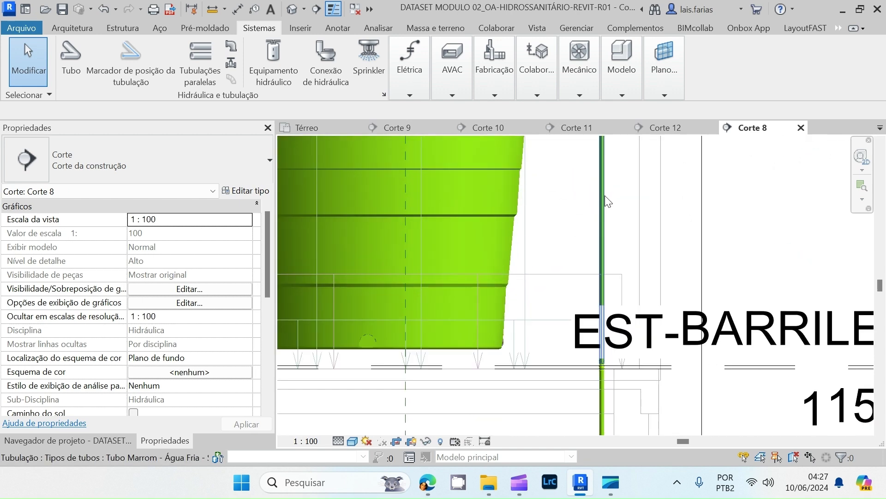
- Insert the Gaveta Bruto - Adaptador PVC 25mm gate valve in the upper tank's vertical feed pipe, 1.14 m above the BARRILETE level
click(231, 62)
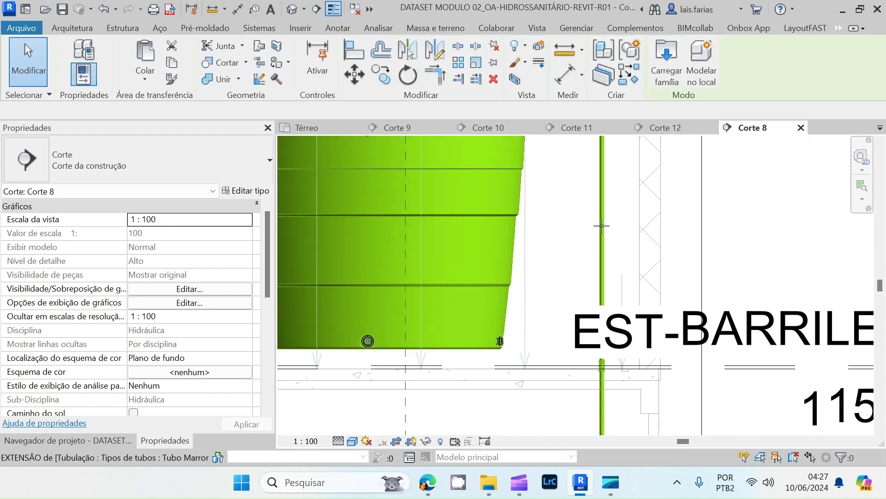
scroll(601, 227, down, 2)
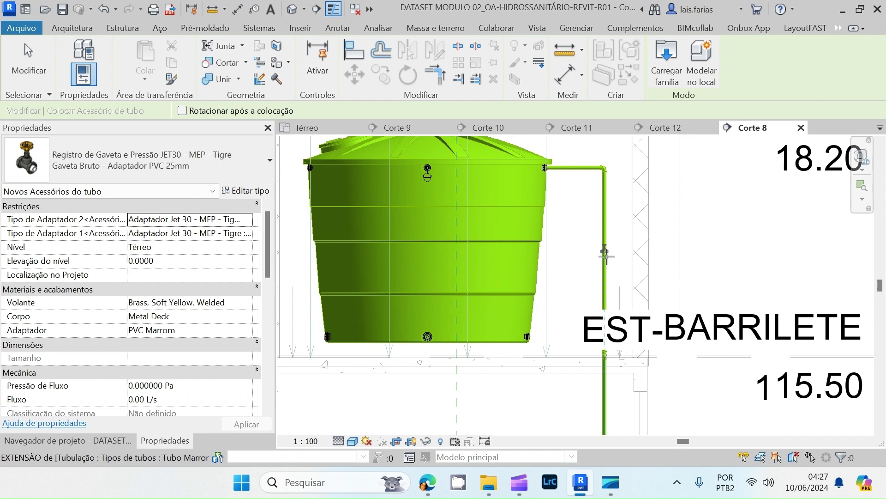
scroll(604, 253, up, 4)
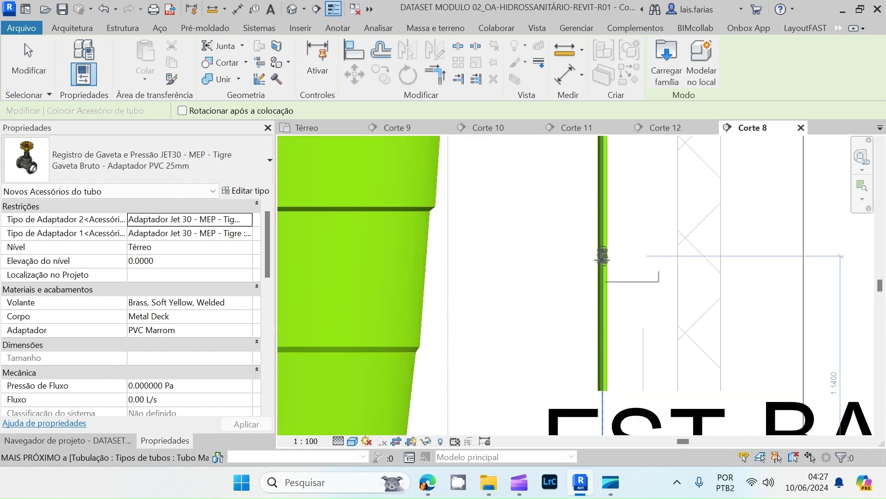
click(602, 256)
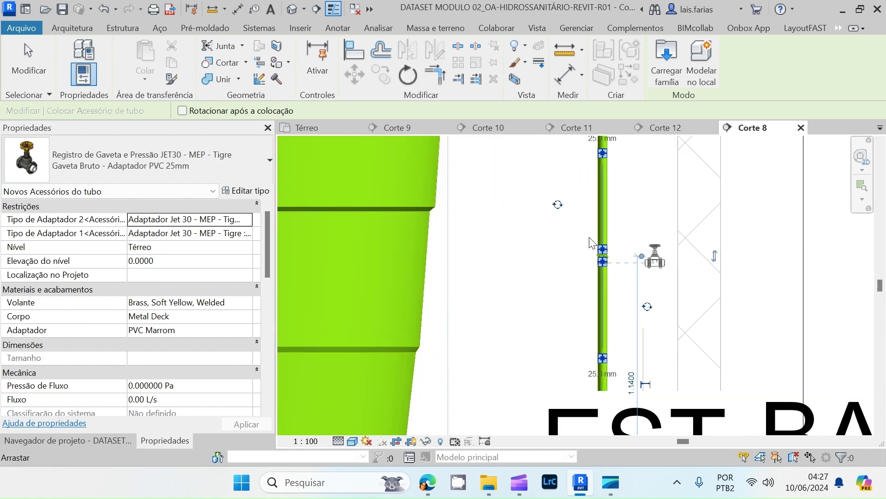
scroll(580, 238, down, 5)
key(Escape)
key(Escape)
scroll(577, 237, up, 3)
click(579, 237)
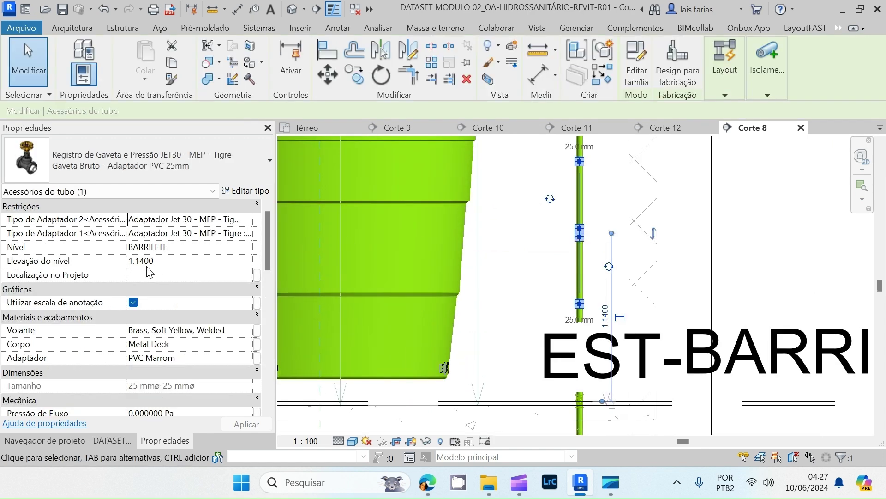
click(533, 213)
scroll(546, 225, down, 2)
scroll(608, 271, down, 2)
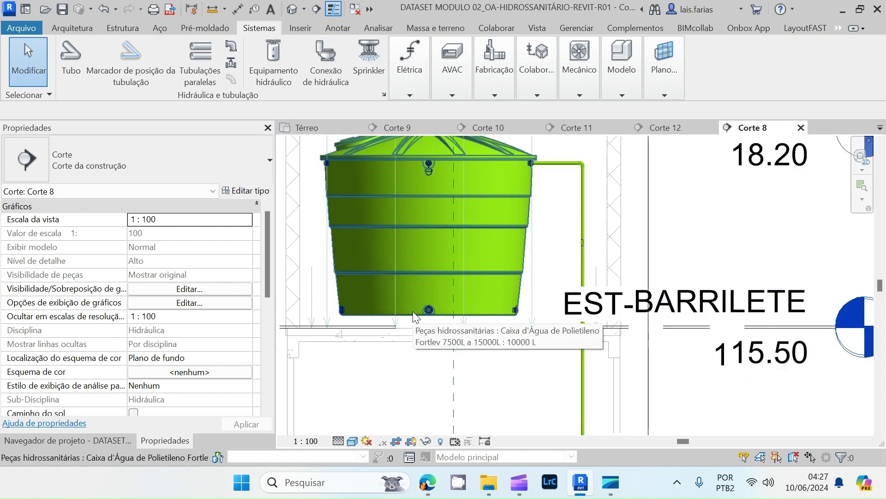
- Move the 10000 L water tank down 0.15 m so that its base rests at the EST-BARRILETE level
click(337, 252)
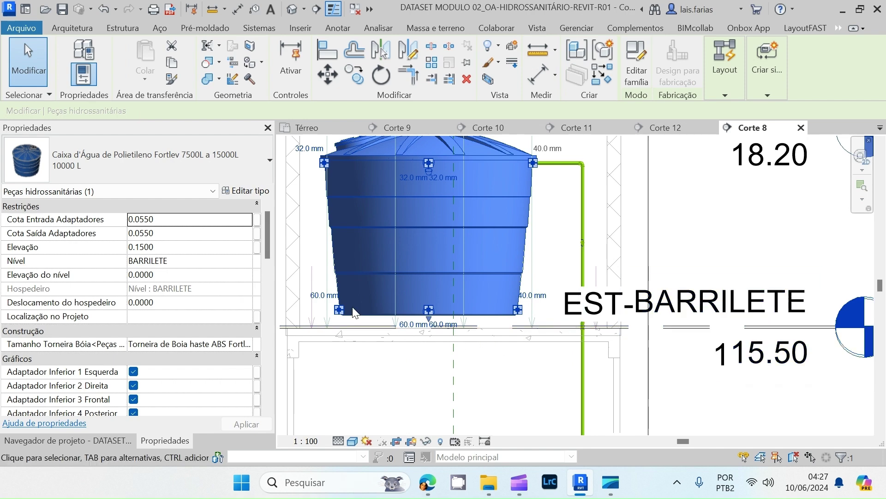
scroll(343, 316, up, 5)
click(330, 77)
click(384, 314)
click(387, 344)
scroll(483, 259, down, 4)
scroll(538, 184, down, 2)
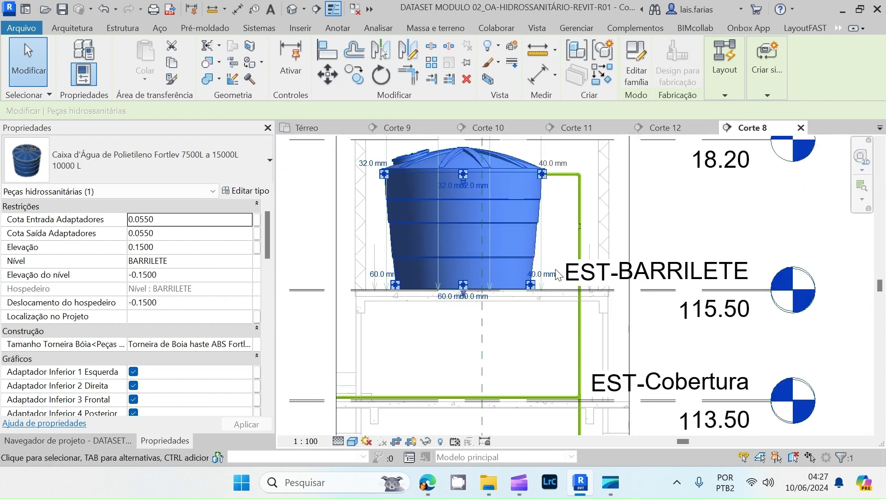
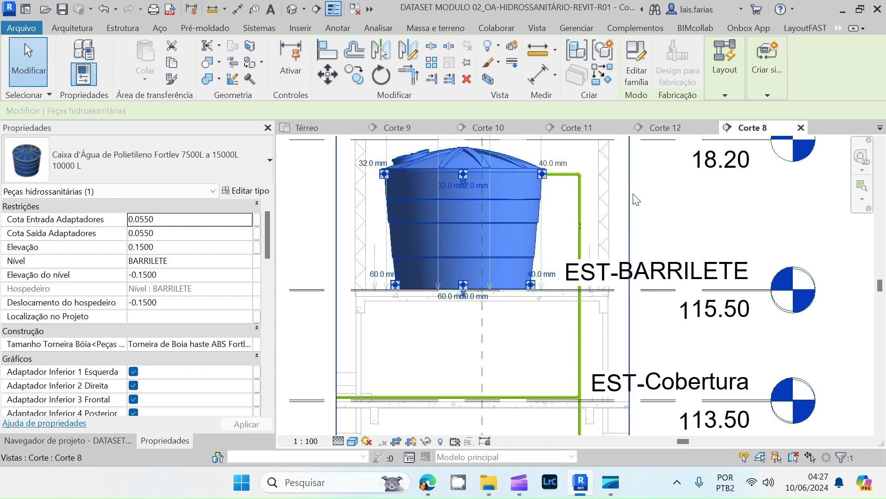
- Add the tank's inlet pipe, elbow, vertical pipes, gate valve and the fittings at the BARRILETE slab to the tank selection
scroll(635, 198, up, 2)
ctrl+click(537, 172)
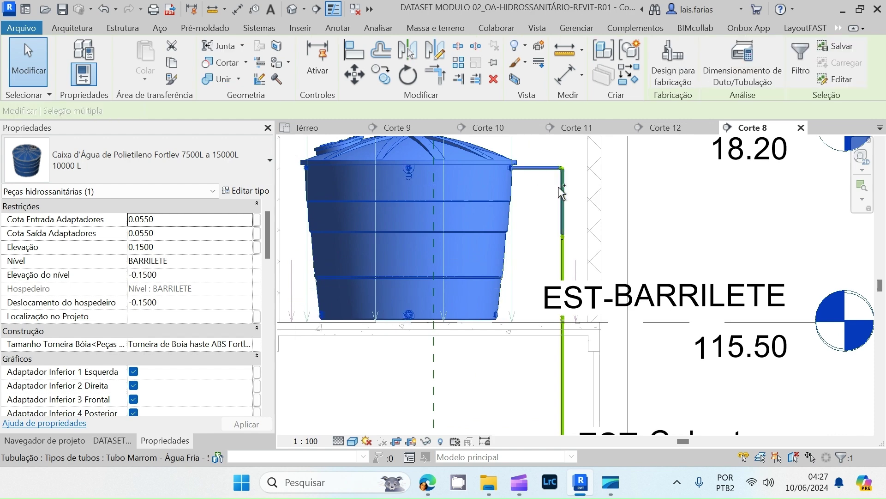
scroll(560, 170, up, 3)
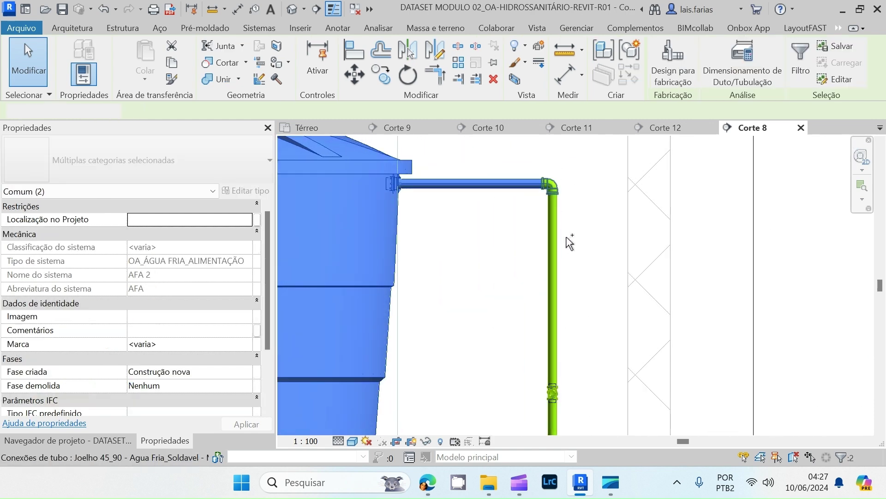
ctrl+click(552, 247)
scroll(553, 340, up, 3)
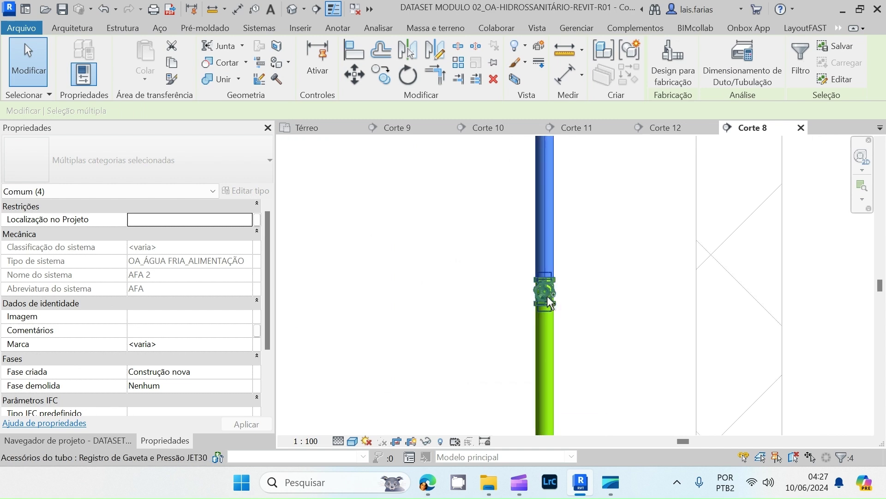
ctrl+click(550, 346)
scroll(543, 297, up, 3)
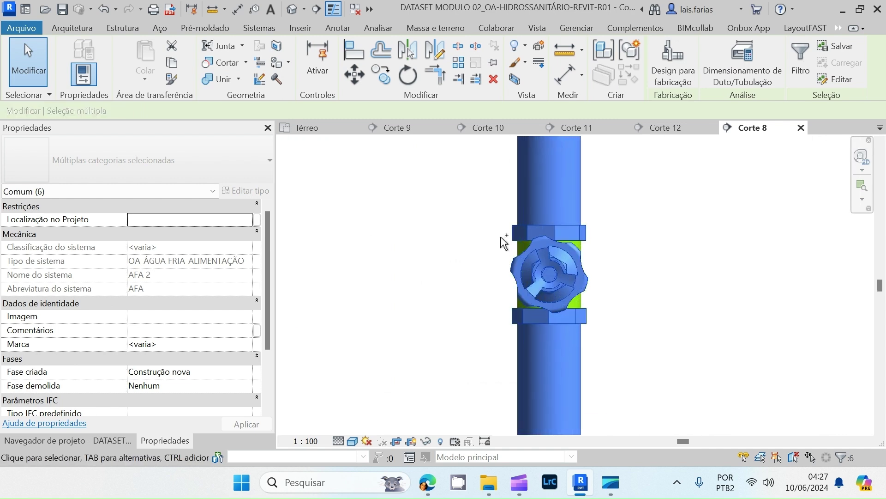
scroll(530, 218, down, 5)
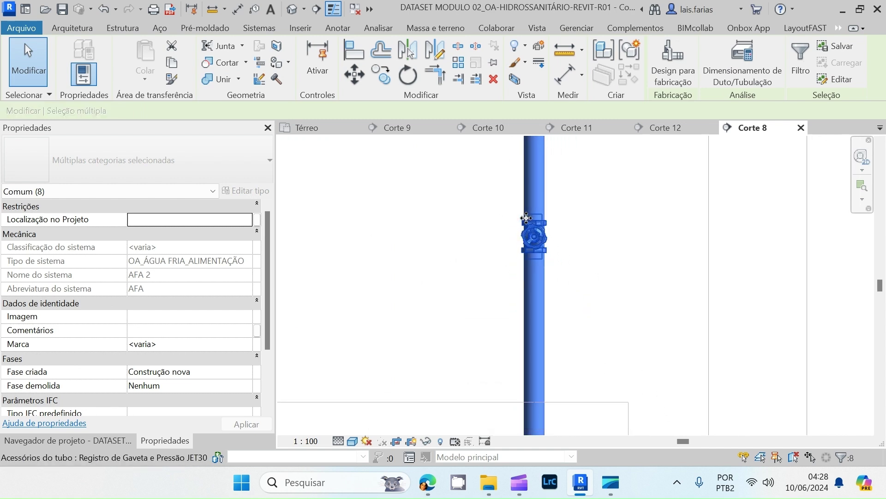
scroll(531, 345, up, 2)
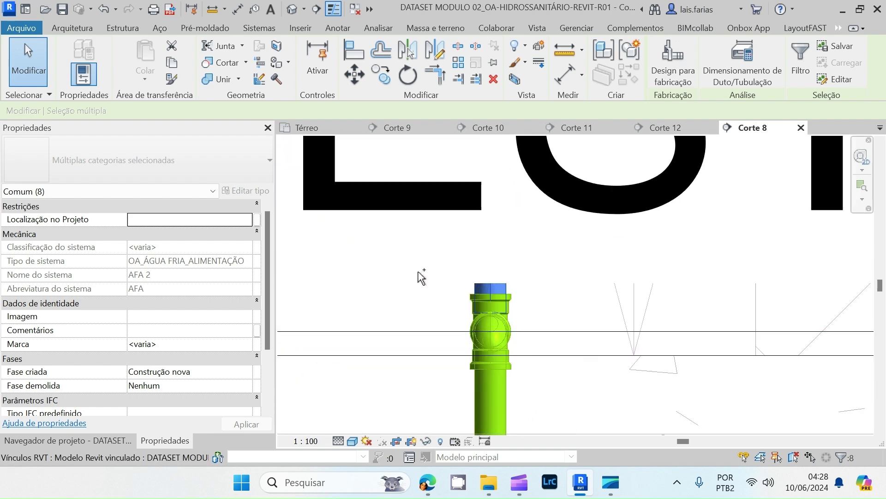
ctrl+drag(409, 260, 605, 420)
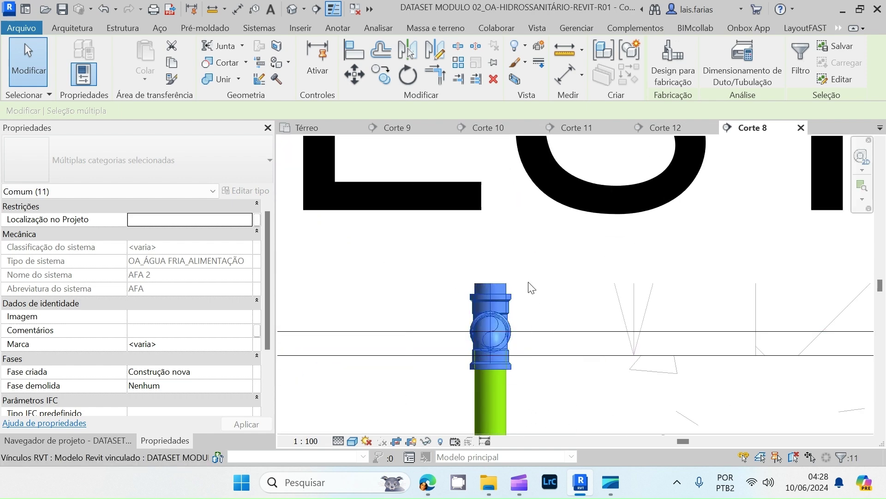
- Extend the selection to the lower vertical pipe, the reducing tee and the horizontal branch pipe near the EST-Cobertura level
scroll(530, 287, down, 3)
scroll(518, 286, down, 5)
ctrl+click(517, 370)
scroll(517, 365, up, 10)
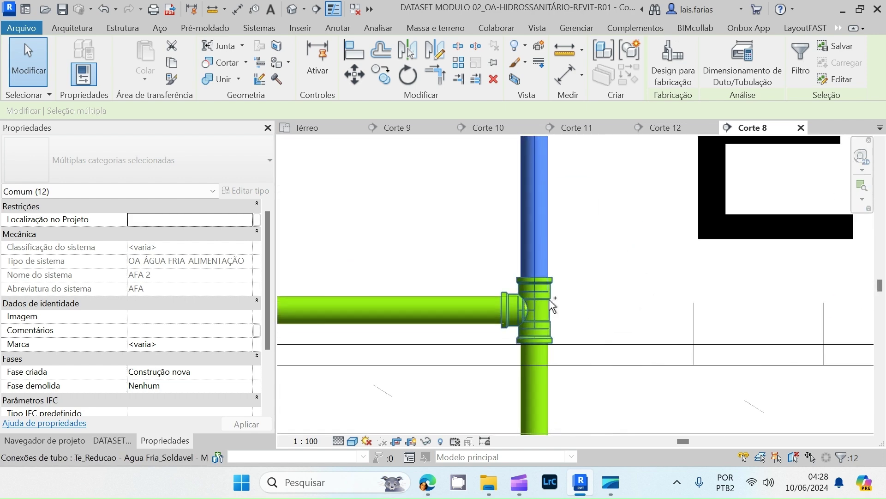
ctrl+click(465, 312)
scroll(603, 314, down, 8)
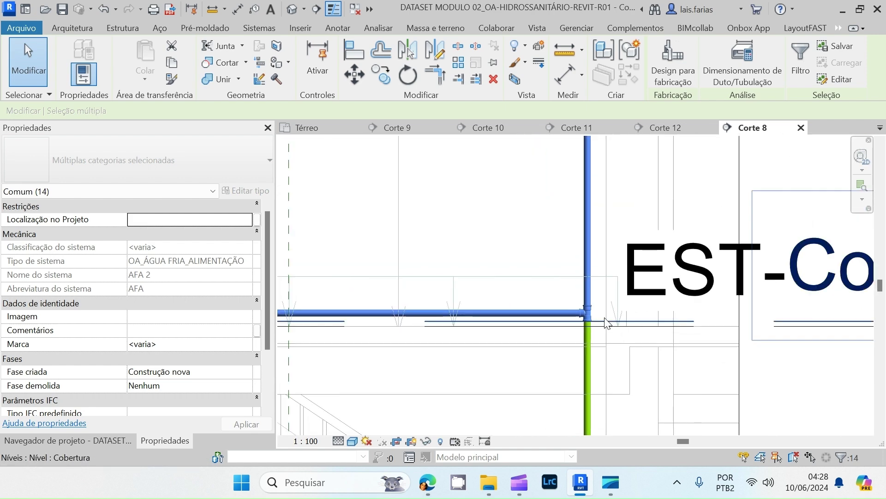
scroll(603, 317, down, 2)
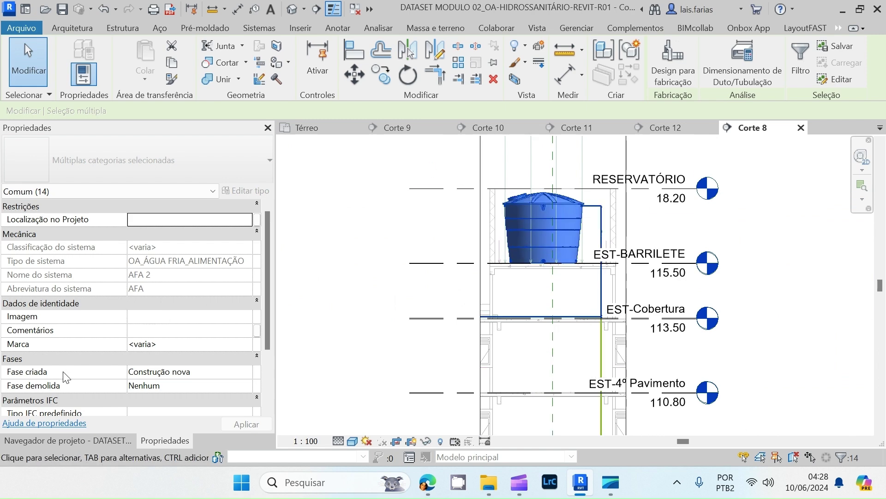
- Copy the selected tank and piping in the BARRILETE plan from the first tank room's inner corner to the matching corner of the second
click(79, 440)
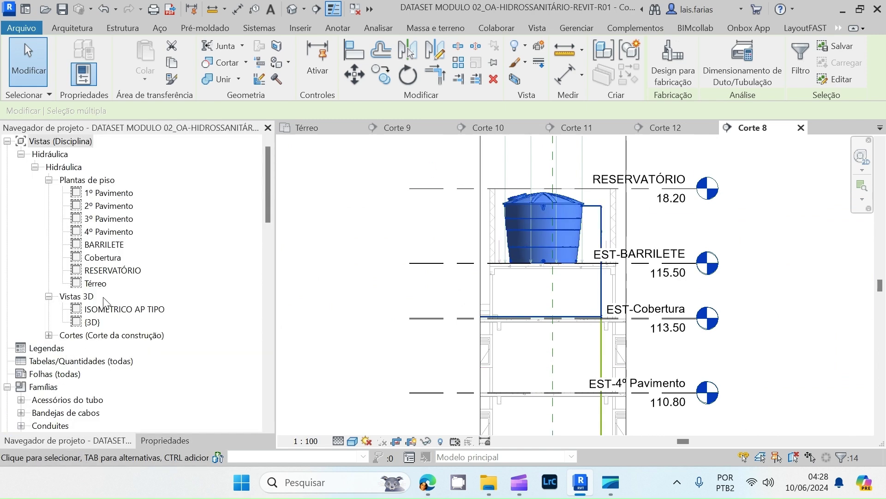
double_click(97, 245)
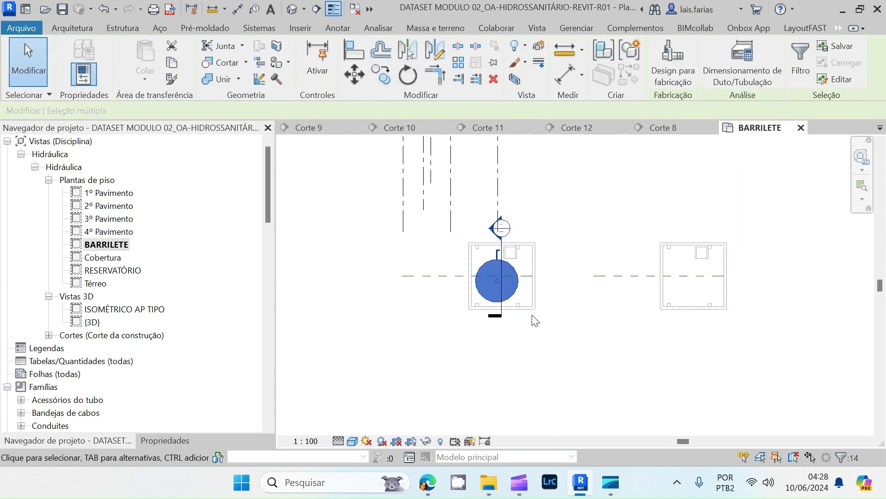
scroll(534, 320, up, 2)
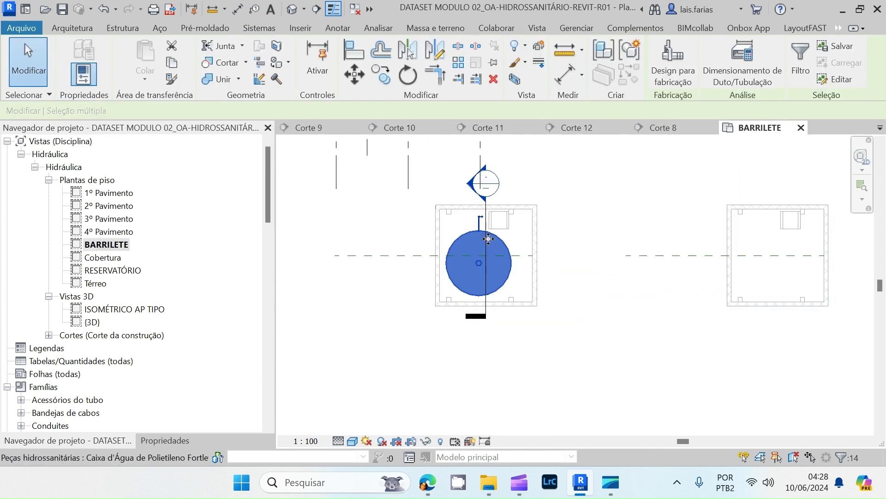
click(380, 74)
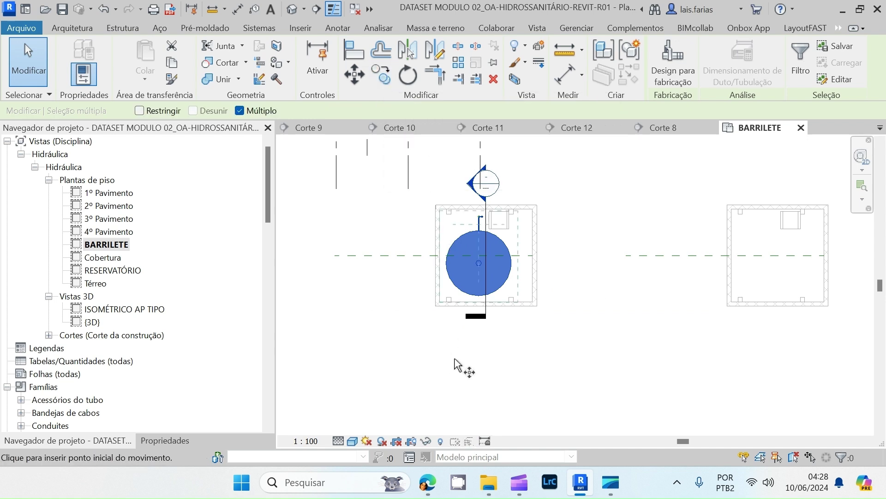
scroll(457, 303, up, 5)
scroll(437, 358, up, 5)
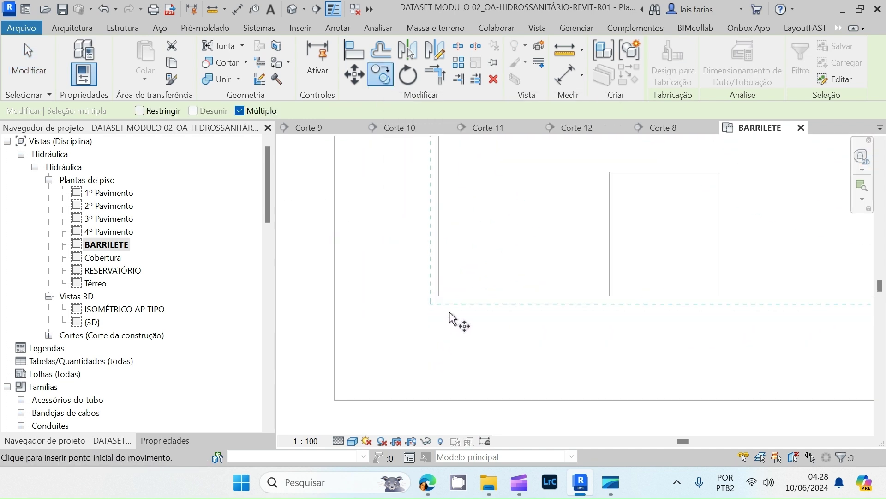
click(439, 297)
scroll(352, 298, down, 5)
scroll(609, 314, up, 8)
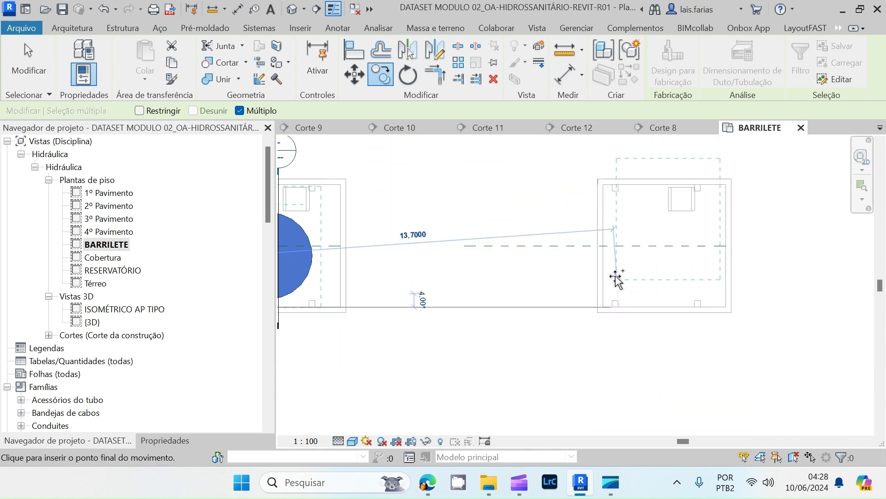
scroll(531, 346, up, 3)
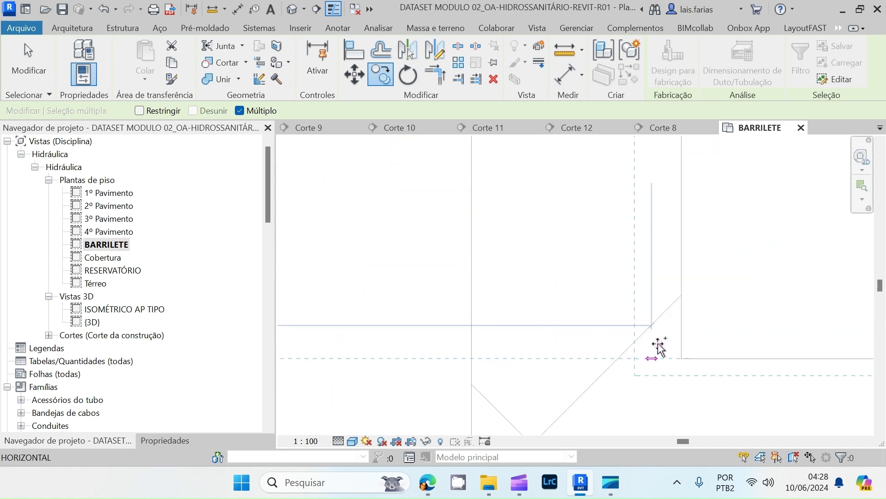
scroll(682, 361, down, 6)
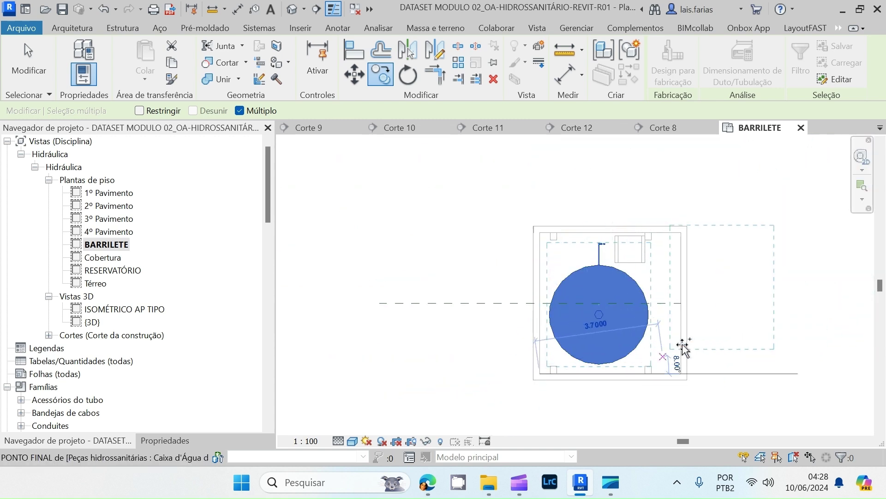
scroll(683, 314, down, 4)
key(Escape)
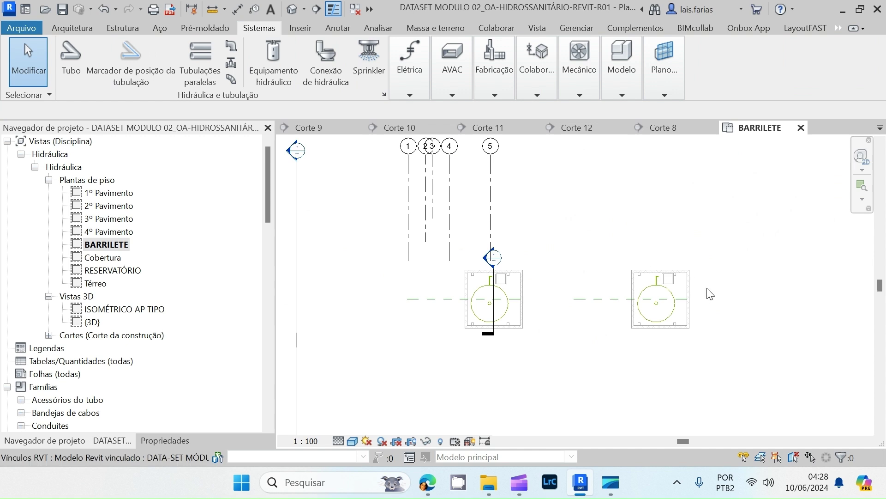
- Examine the reducing tee and the branch pipe's open end in the second tank room on the Cobertura plan
double_click(103, 258)
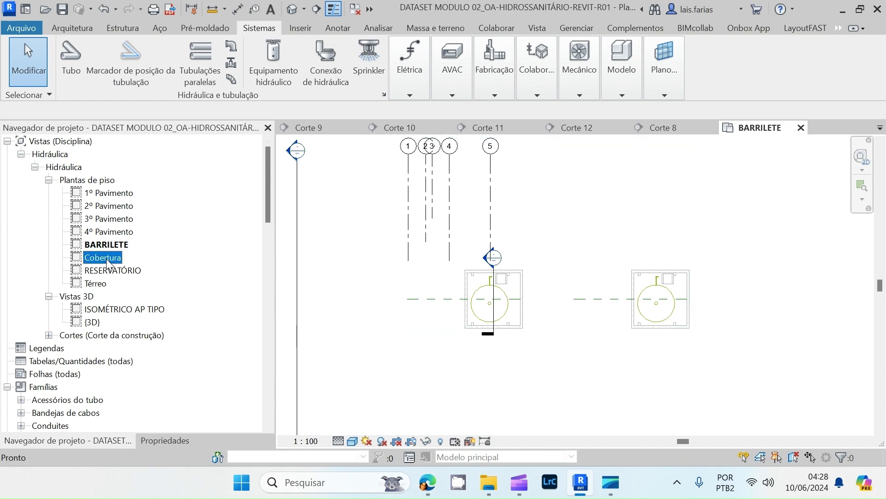
scroll(396, 213, up, 7)
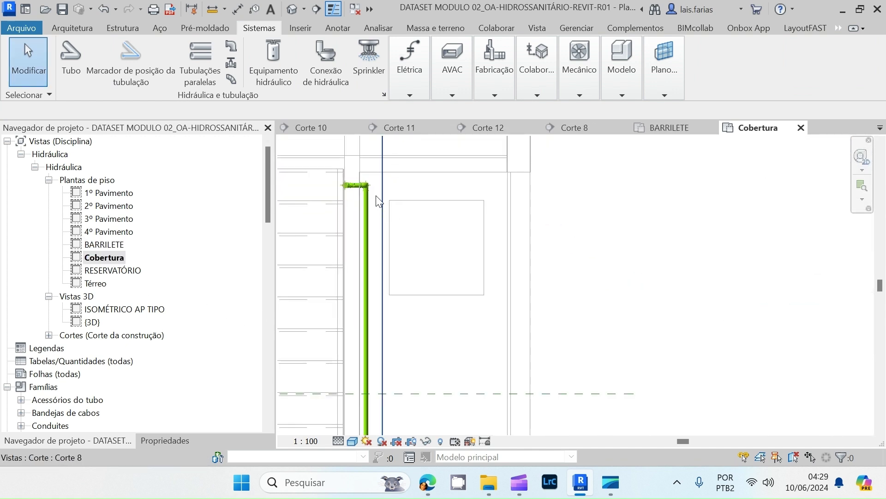
scroll(343, 199, down, 8)
scroll(739, 194, up, 10)
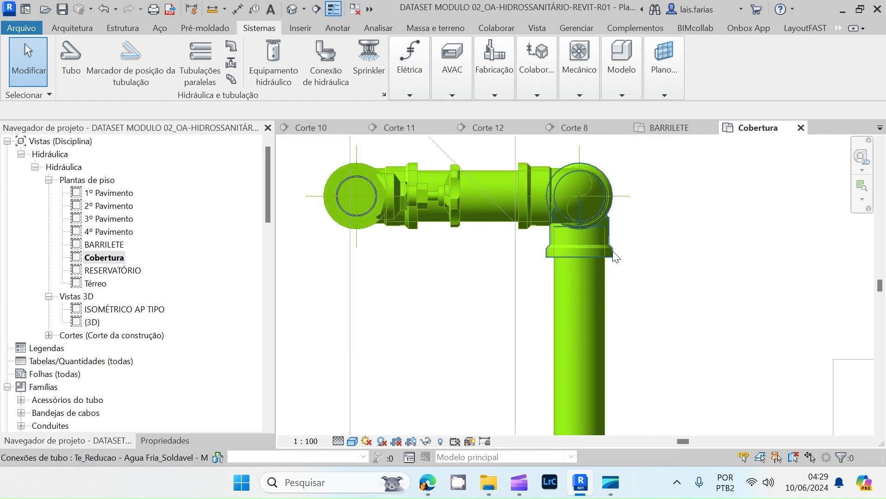
click(613, 253)
scroll(584, 189, down, 10)
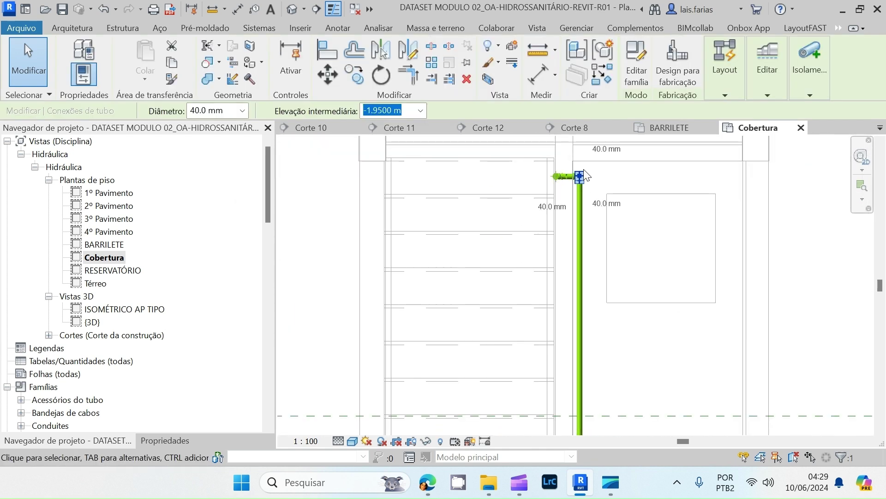
scroll(596, 187, down, 3)
scroll(619, 245, up, 5)
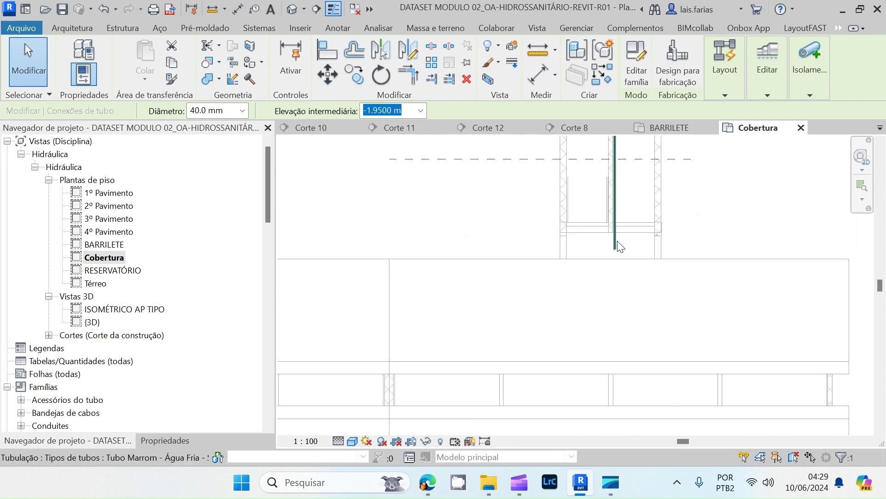
click(611, 288)
scroll(612, 288, up, 3)
scroll(606, 317, down, 2)
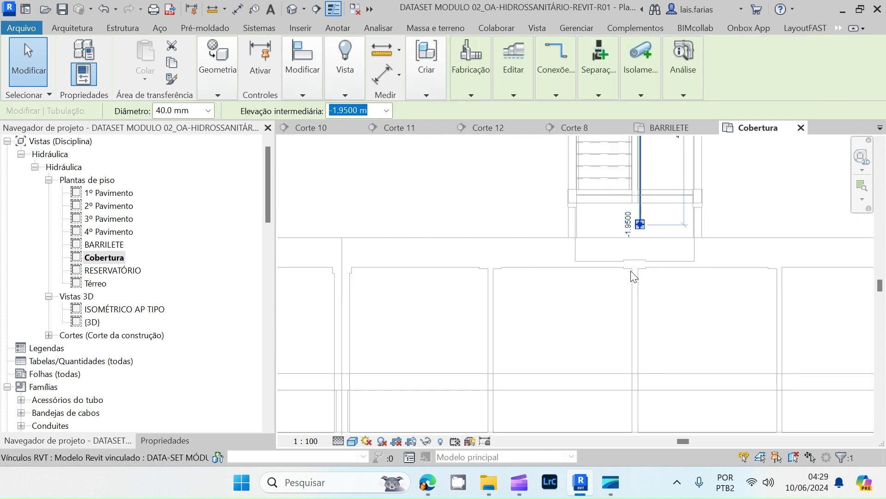
key(Escape)
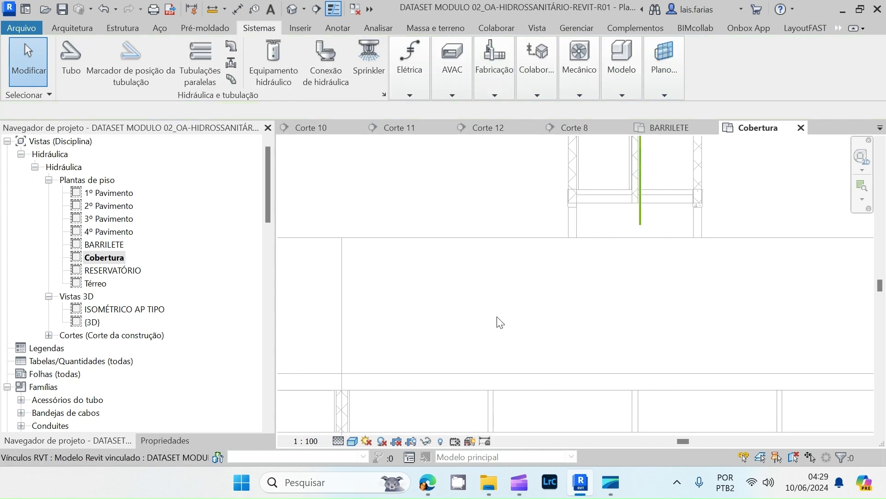
- Set the Cobertura plan's view depth offset to -1 and its visual style to wireframe (Estrutura de arame)
click(190, 431)
scroll(181, 409, down, 8)
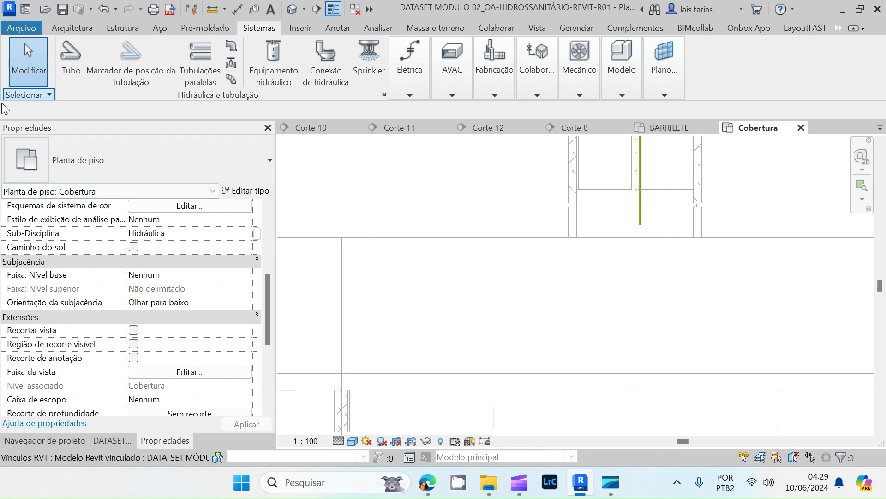
click(212, 372)
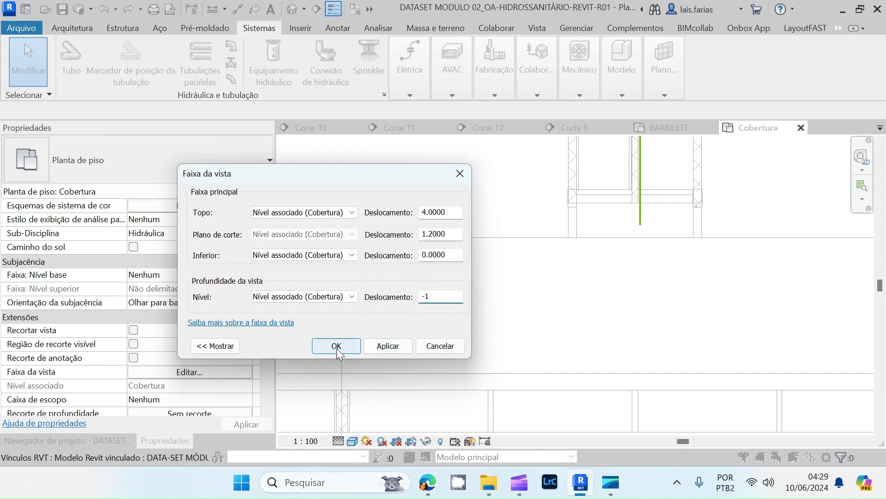
click(387, 346)
click(337, 346)
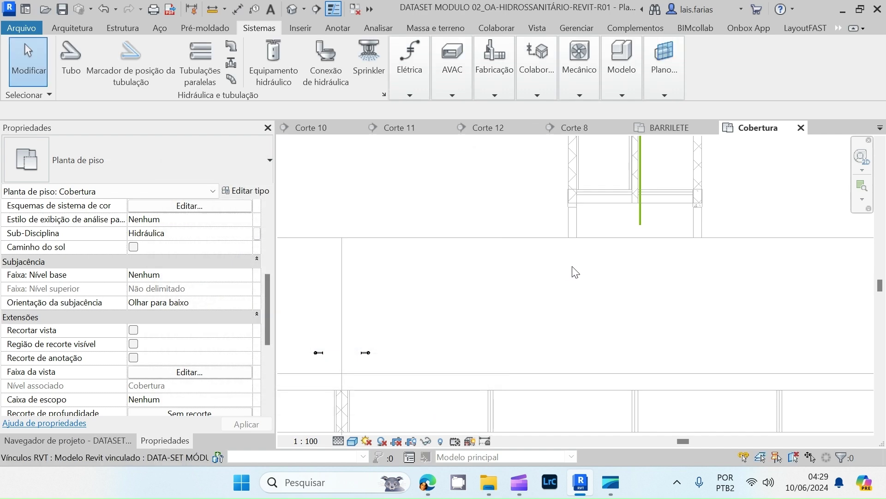
scroll(600, 275, down, 3)
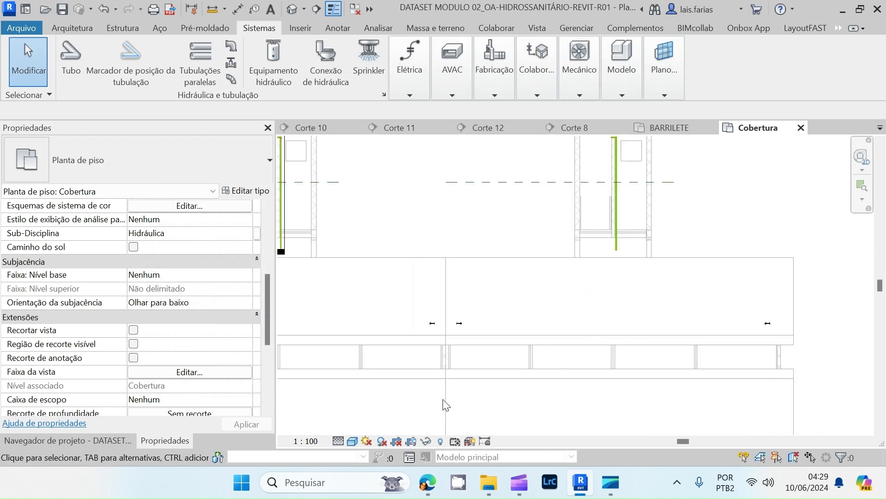
click(352, 441)
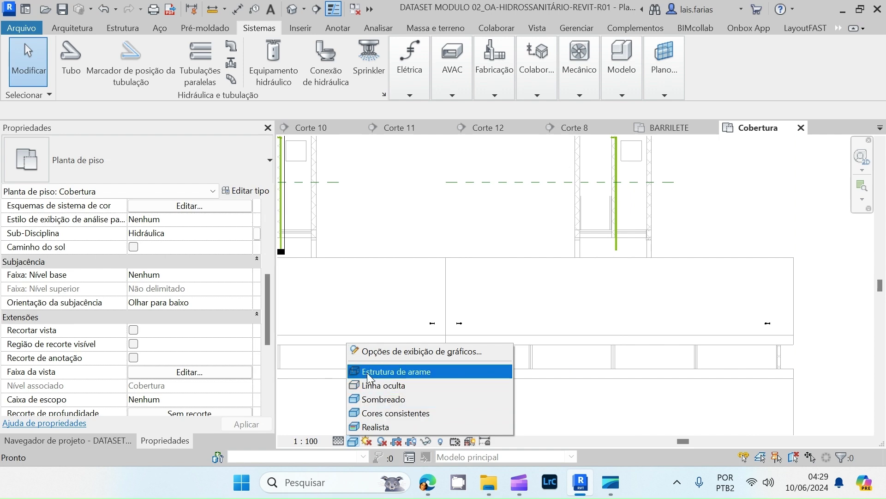
click(369, 377)
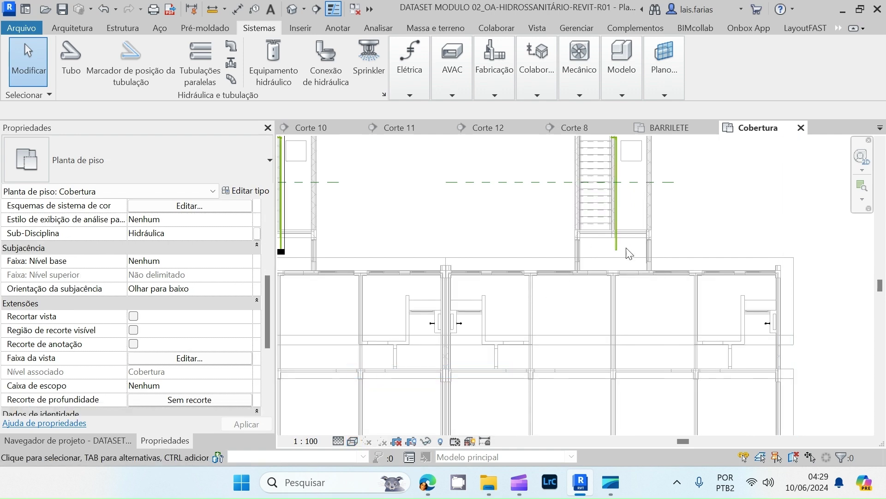
- Draw a 40 mm pipe from the second room's branch end past the facade wall, turning along it toward the first room's branch
scroll(583, 210, up, 4)
click(581, 206)
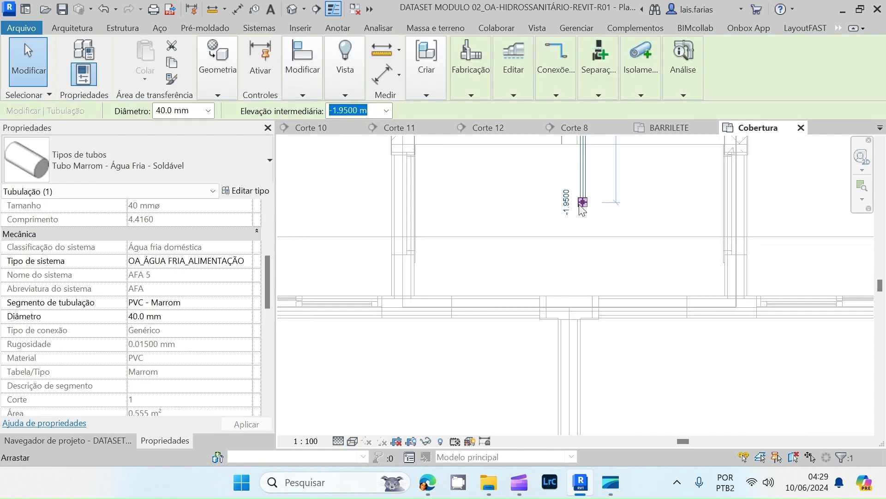
right_click(585, 210)
click(646, 134)
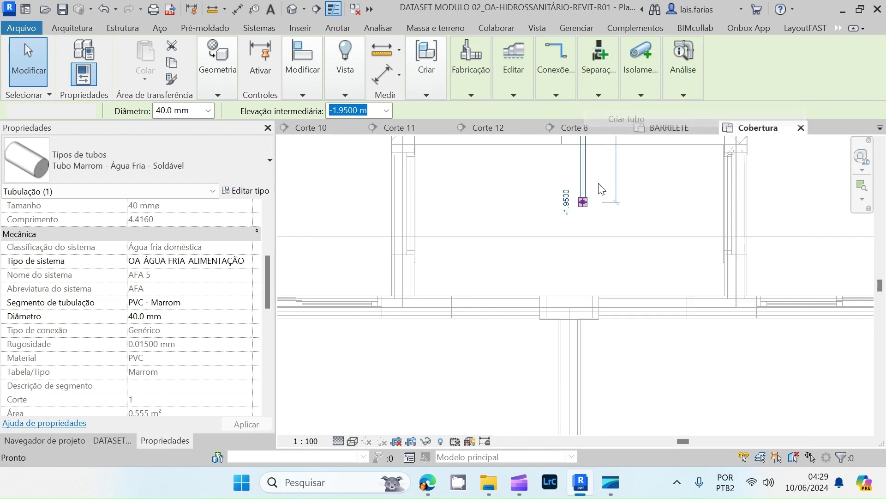
scroll(577, 307, up, 3)
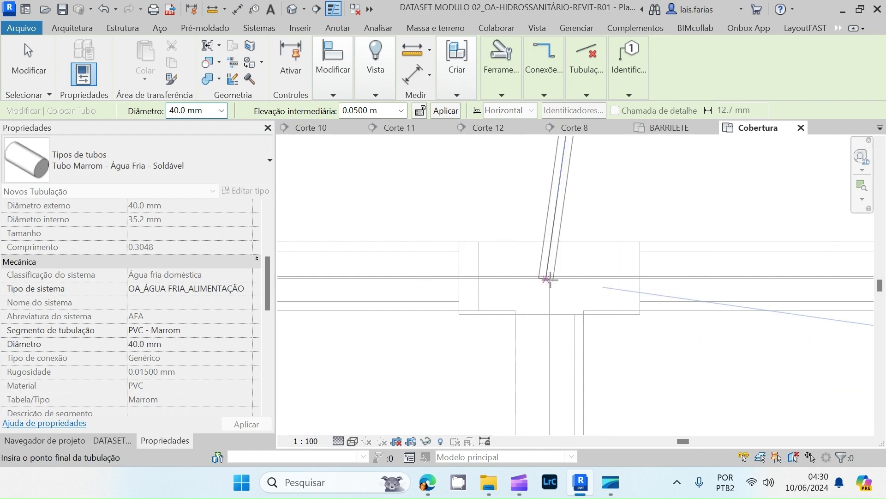
scroll(716, 340, down, 4)
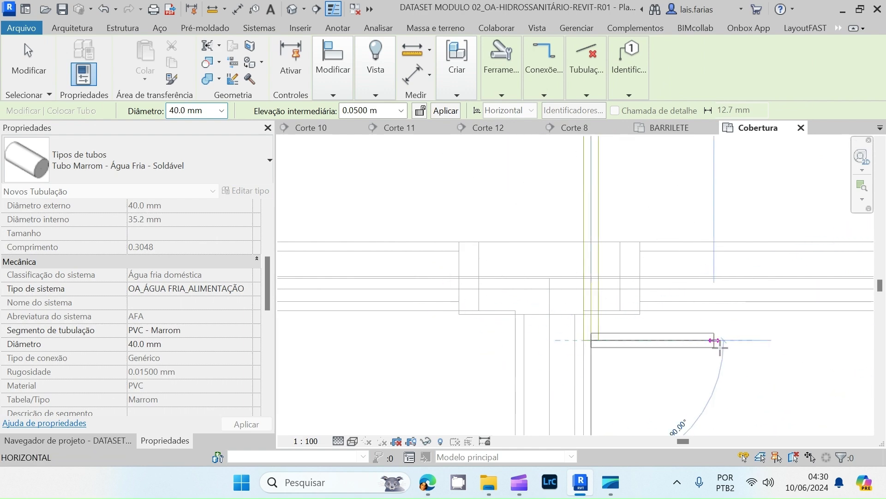
middle_drag(717, 347, 376, 331)
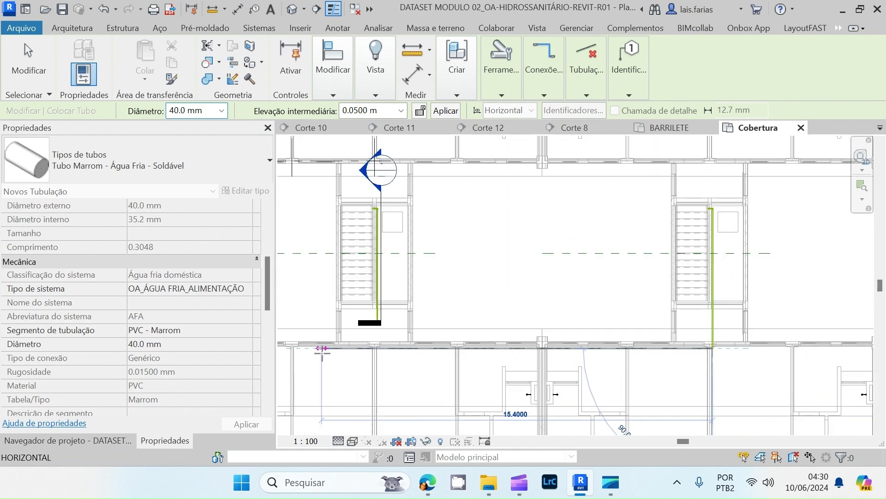
scroll(411, 331, up, 4)
scroll(410, 332, up, 2)
click(438, 332)
key(Escape)
key(Escape)
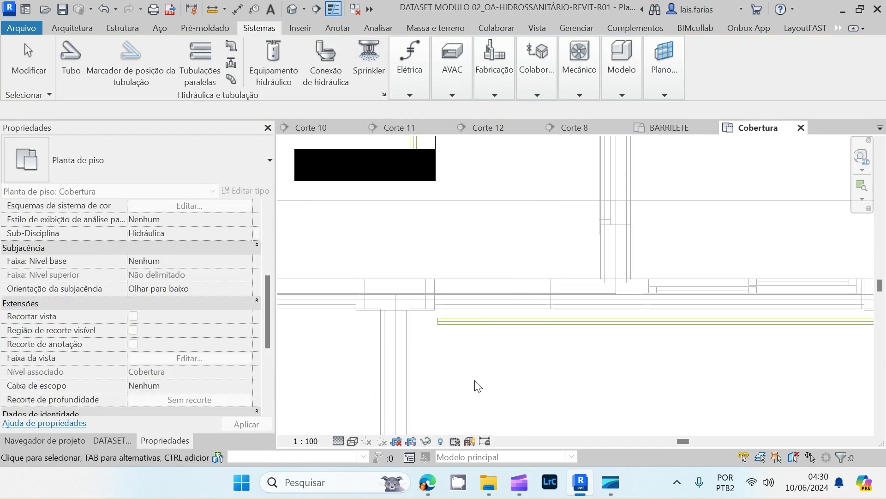
- Join the first room's branch pipe and the new pipe along the facade with Trim/Extend to Corner
scroll(478, 386, down, 2)
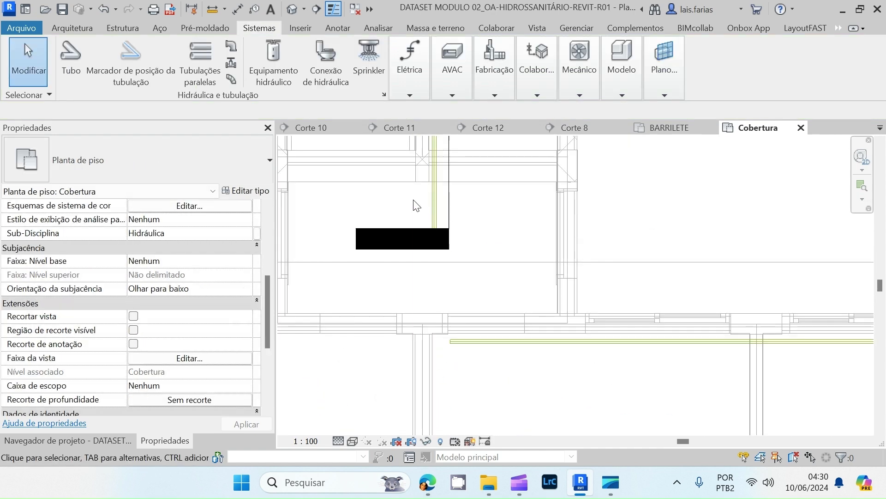
click(836, 28)
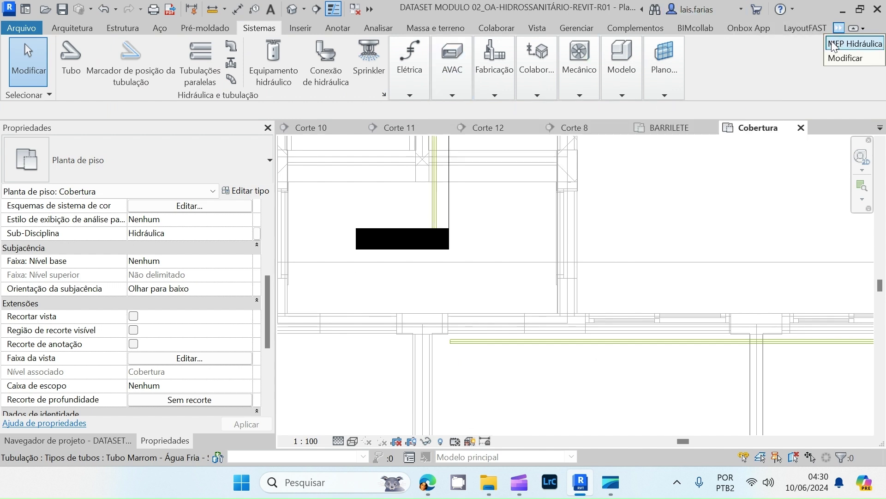
click(846, 58)
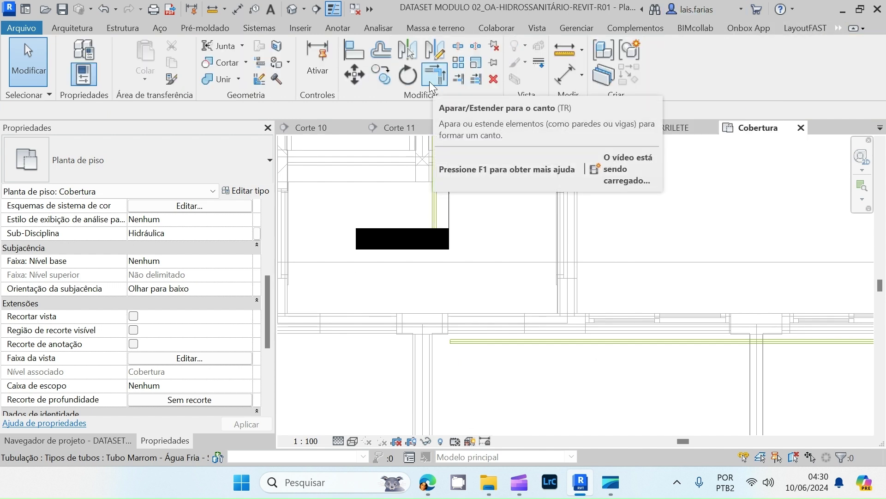
click(436, 84)
click(435, 207)
click(546, 343)
scroll(431, 336, up, 5)
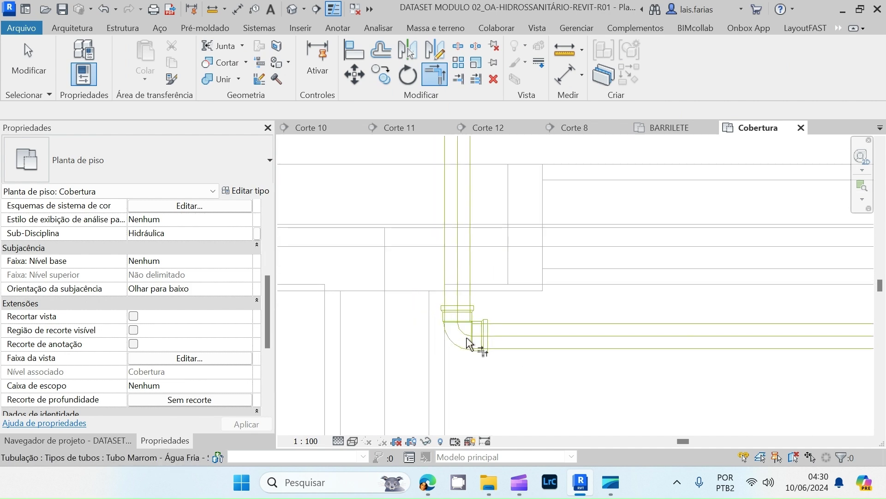
scroll(372, 350, down, 8)
scroll(533, 245, up, 4)
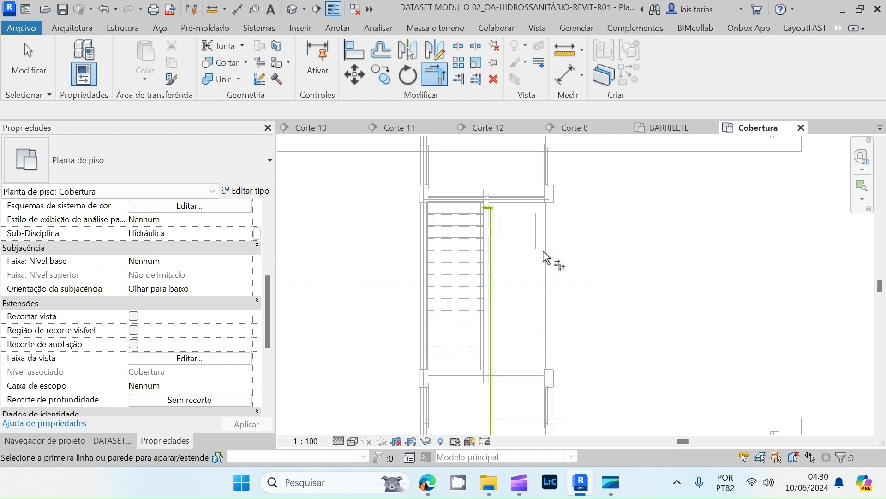
scroll(503, 217, up, 4)
key(Escape)
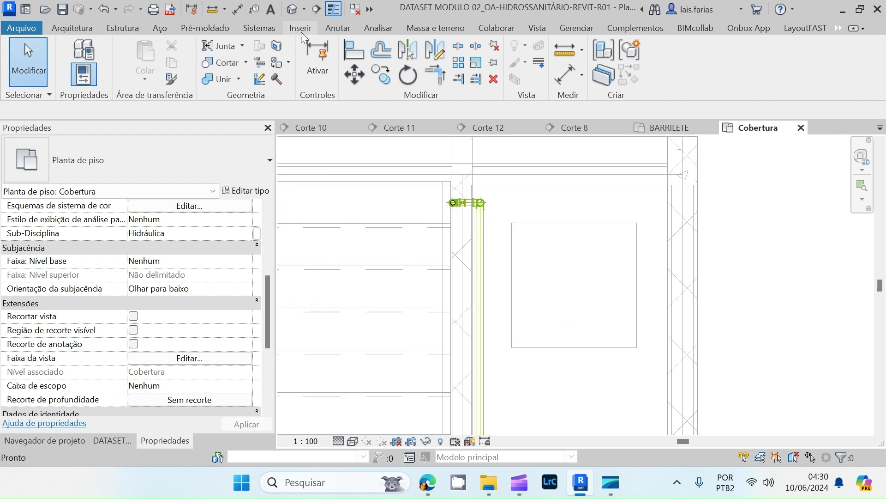
- Place a section line through the second tank room beside the branch pipe and flip it to face the pipe
click(318, 10)
scroll(565, 187, down, 4)
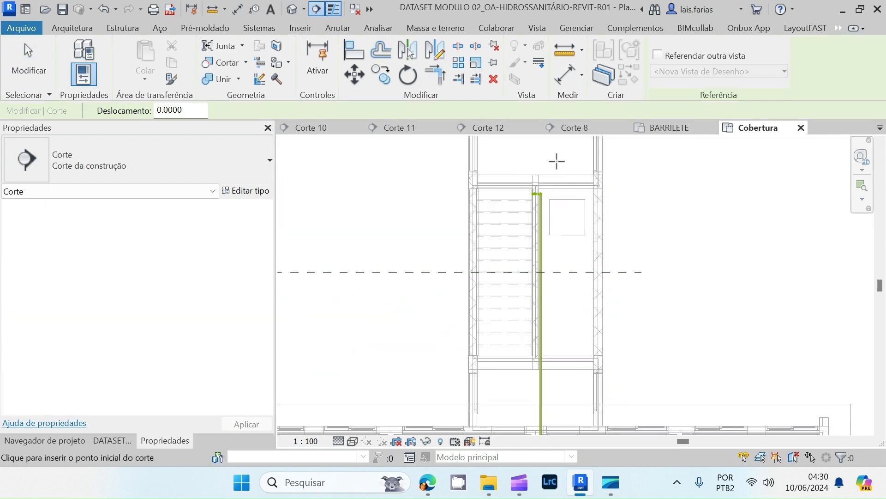
click(561, 156)
click(561, 259)
scroll(561, 261, down, 2)
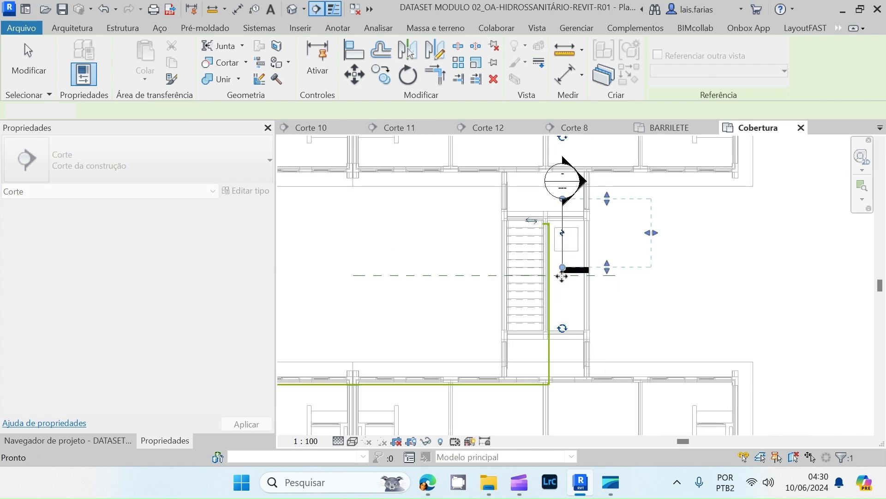
click(534, 202)
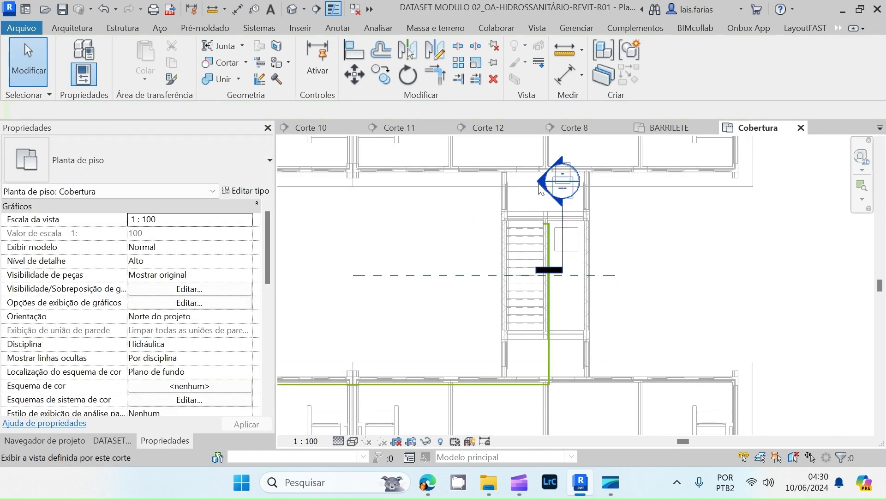
- In the new section view, convert the reducing tee below the vertical pipe into an elbow
double_click(539, 183)
scroll(569, 249, up, 8)
scroll(569, 249, up, 6)
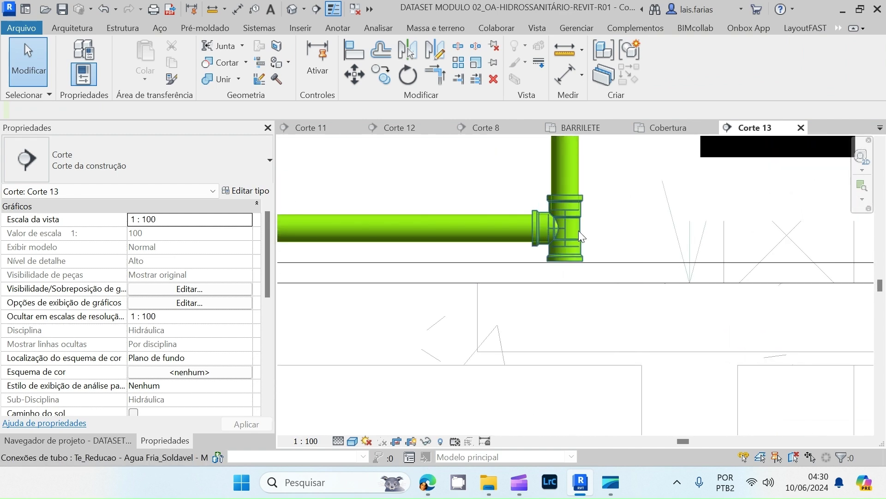
click(576, 233)
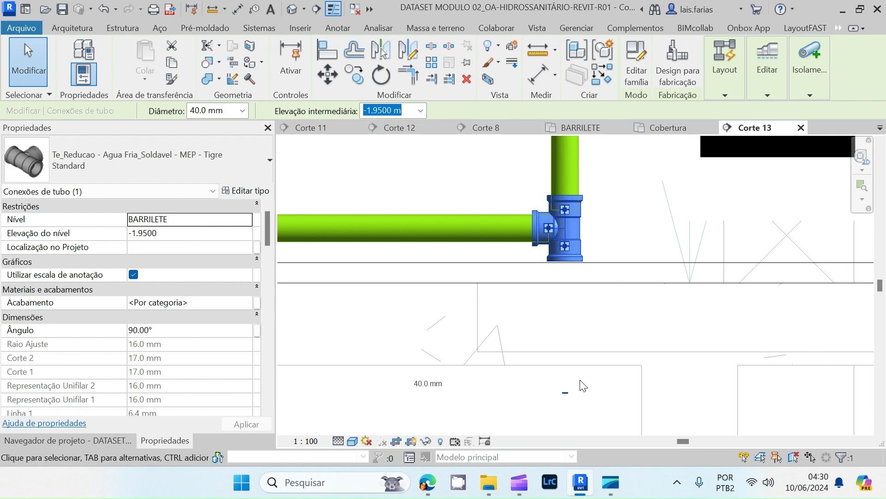
click(566, 392)
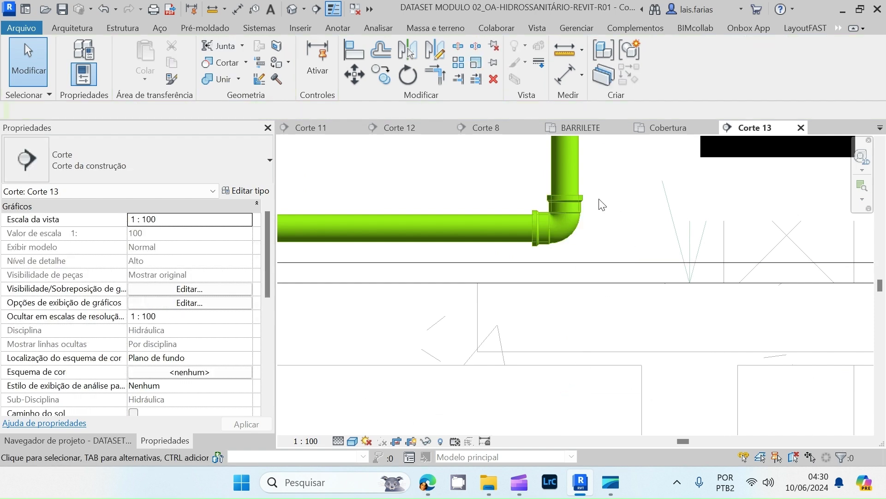
scroll(556, 301, down, 5)
- Examine the connected supply piping between both tank rooms in the Cobertura plan and the 3D view
key(ctrl+Tab)
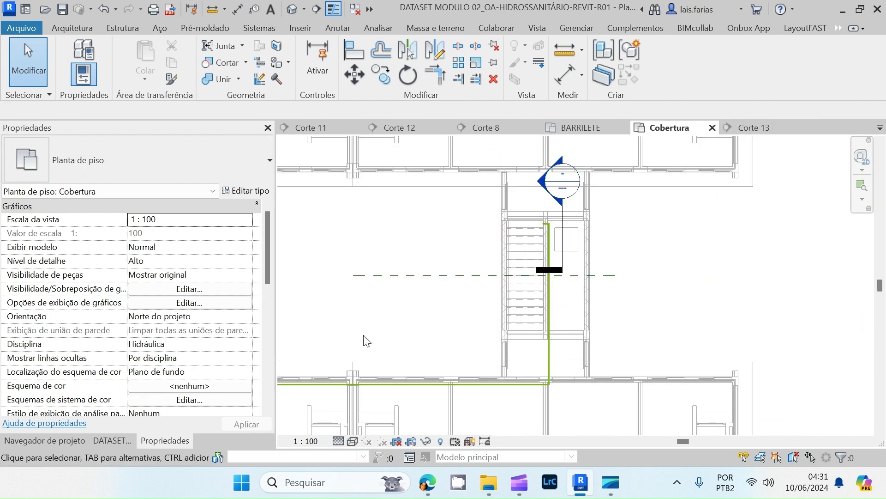
scroll(574, 286, down, 5)
scroll(443, 198, up, 2)
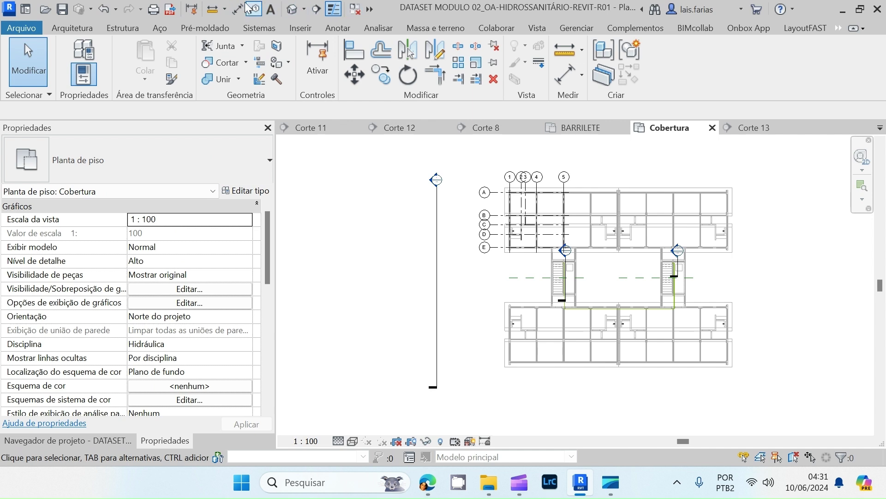
click(293, 11)
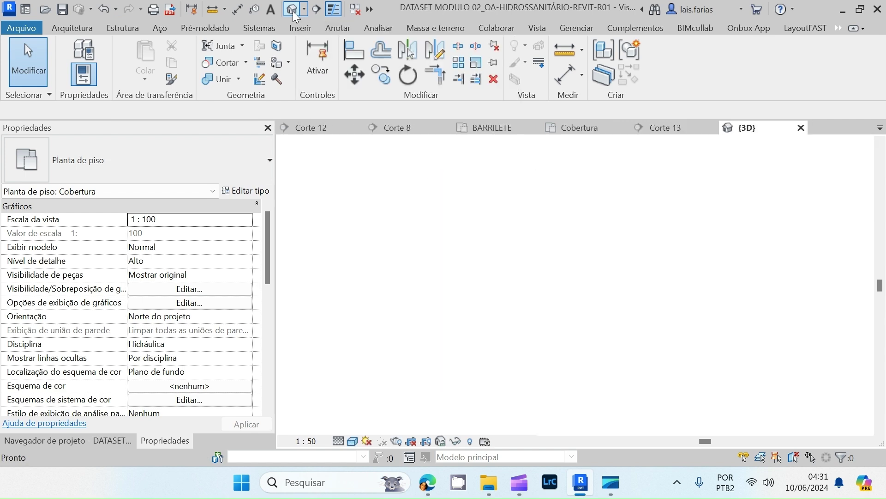
scroll(575, 415, up, 6)
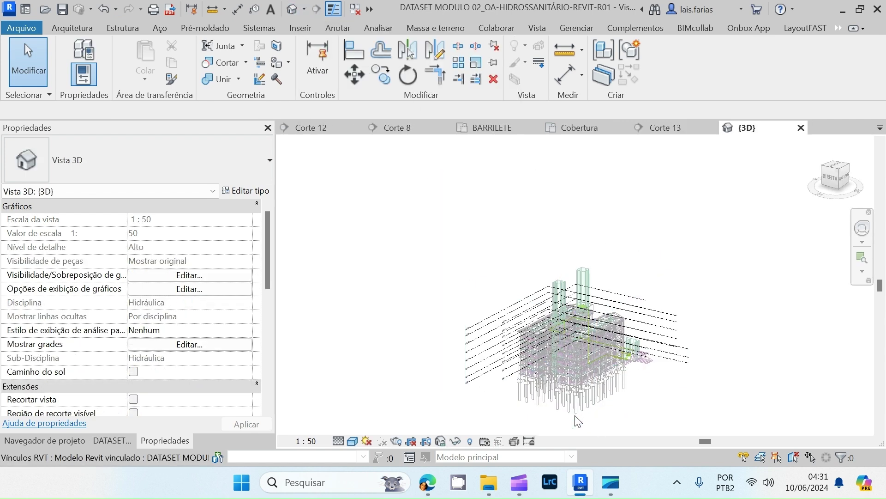
scroll(623, 186, up, 1)
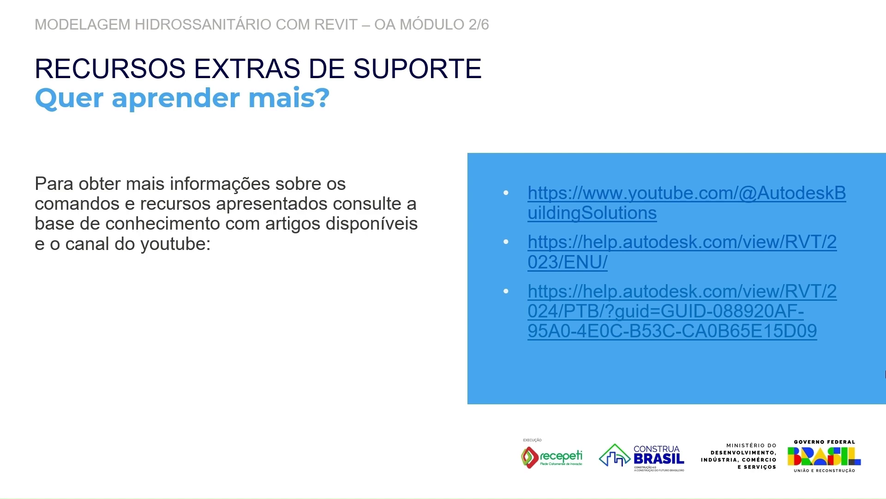
click(885, 305)
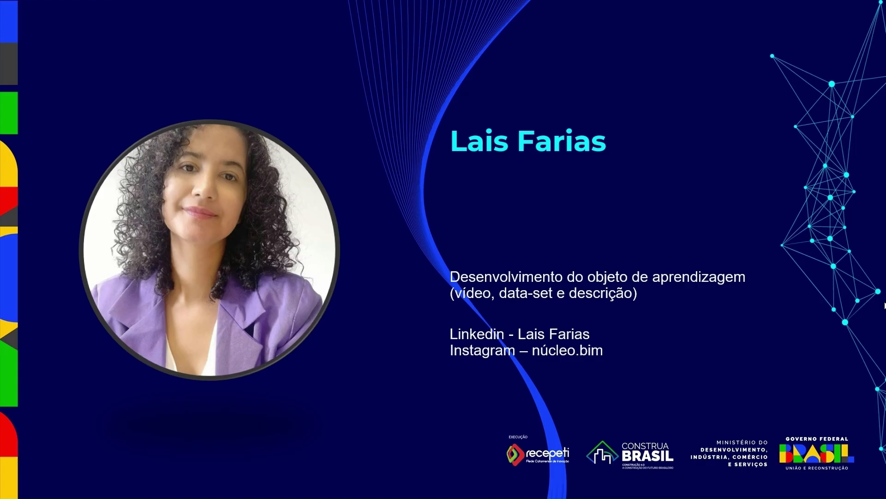